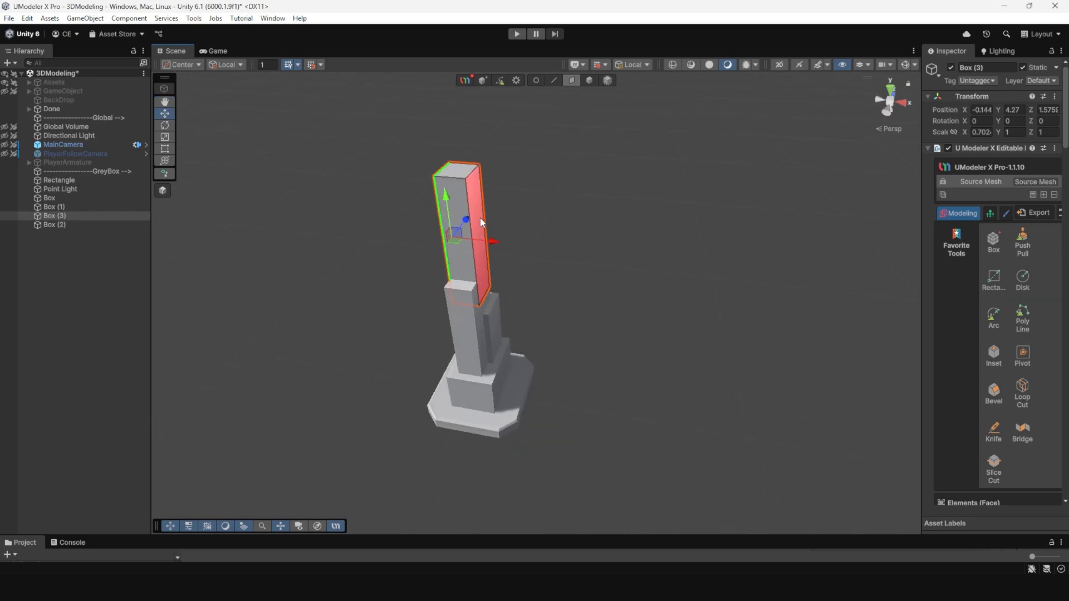
# Narrow Box (3) by scaling its selected side faces so it forms a slim shaft above the base
pyautogui.keyDown('shift'); pyautogui.click(482, 222); pyautogui.keyUp('shift')
pyautogui.press('r')
pyautogui.press('f')
pyautogui.press('w')
pyautogui.keyDown('alt'); pyautogui.moveTo(537, 301); pyautogui.dragTo(607, 358); pyautogui.keyUp('alt')
pyautogui.keyDown('alt'); pyautogui.moveTo(606, 358); pyautogui.dragTo(540, 278, button='right'); pyautogui.keyUp('alt')
pyautogui.moveTo(539, 279); pyautogui.dragTo(542, 283, button='middle')
# Duplicate the slim Box (3) and stack the copy on top of it at Y 7.64
pyautogui.press('4')
pyautogui.keyDown('alt'); pyautogui.moveTo(542, 283); pyautogui.dragTo(529, 123); pyautogui.keyUp('alt')
pyautogui.hotkey('ctrl', 'd')
pyautogui.press('f')
pyautogui.keyDown('alt'); pyautogui.moveTo(529, 222); pyautogui.dragTo(499, 203); pyautogui.keyUp('alt')
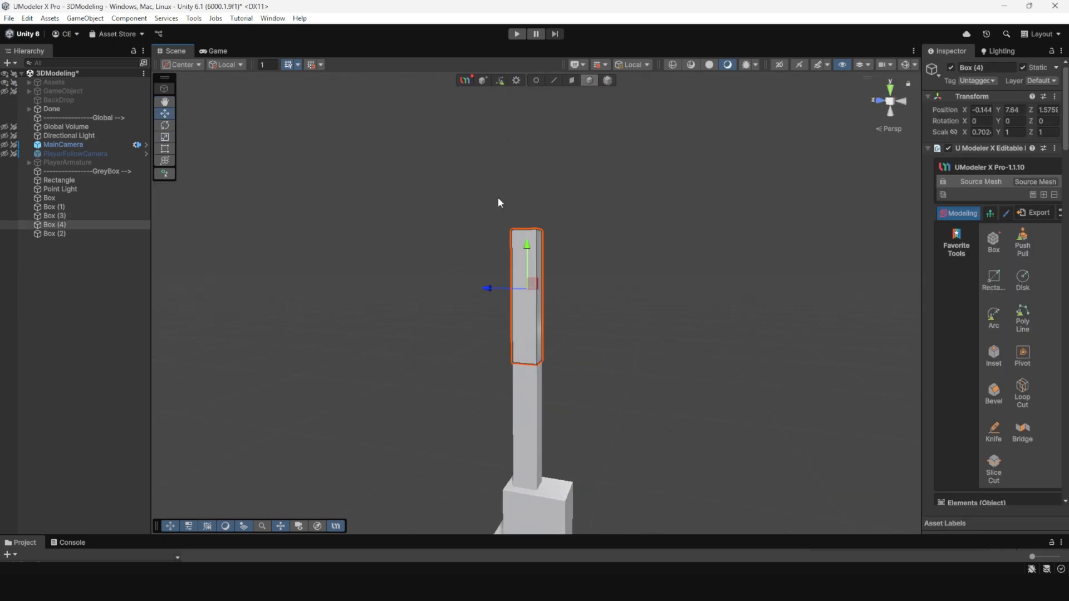
# Scale Box (4) up uniformly to about 1.19, then duplicate it and stack the copy above
pyautogui.press('r')
pyautogui.moveTo(527, 292); pyautogui.dragTo(559, 256)
pyautogui.press('w')
pyautogui.press('1')
pyautogui.press('4')
pyautogui.hotkey('ctrl', 'd')
pyautogui.moveTo(515, 334); pyautogui.dragTo(516, 172)
# Reshape the topmost box into a wide, thin head block by adjusting its side faces
pyautogui.press('3')
pyautogui.keyDown('alt'); pyautogui.moveTo(516, 172); pyautogui.dragTo(543, 277); pyautogui.keyUp('alt')
pyautogui.press('r')
pyautogui.keyDown('alt'); pyautogui.moveTo(513, 313); pyautogui.dragTo(401, 320); pyautogui.keyUp('alt')
pyautogui.click(543, 328)
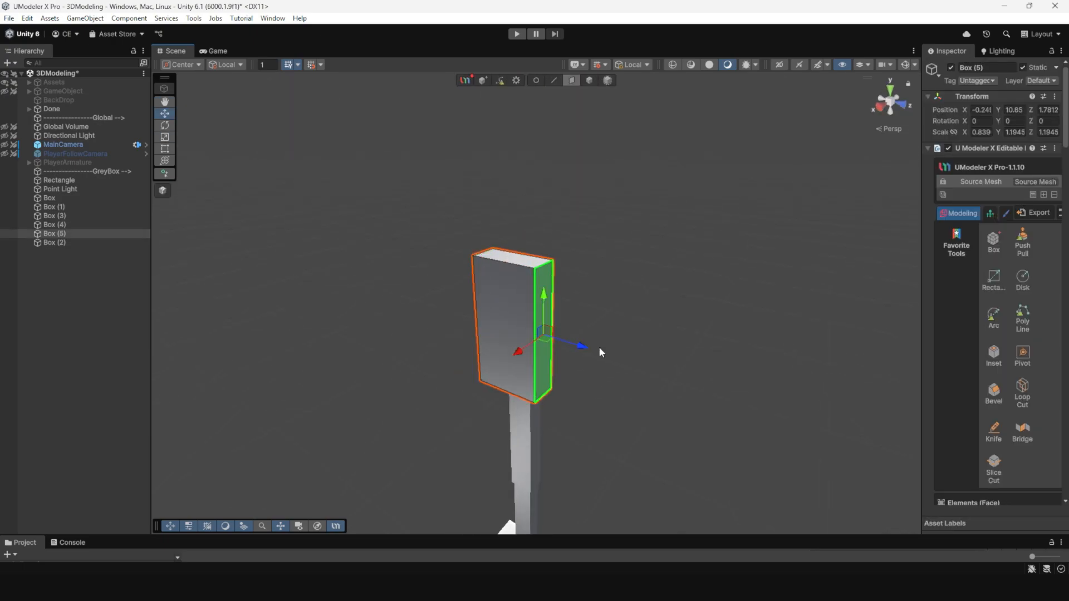
pyautogui.keyDown('alt'); pyautogui.moveTo(599, 346); pyautogui.dragTo(400, 250); pyautogui.keyUp('alt')
pyautogui.click(493, 228)
pyautogui.keyDown('shift'); pyautogui.click(511, 245); pyautogui.keyUp('shift')
pyautogui.press('r')
# Draw a new box against the side of the head block and shift it into place
pyautogui.click(571, 142)
pyautogui.moveTo(571, 142)
pyautogui.keyDown('alt'); pyautogui.mouseDown()
pyautogui.moveTo(509, 276)
pyautogui.moveTo(472, 206)
pyautogui.moveTo(519, 334)
pyautogui.moveTo(579, 356)
pyautogui.mouseUp(); pyautogui.keyUp('alt')
pyautogui.press('b')
pyautogui.click(584, 312)
pyautogui.press('w')
pyautogui.moveTo(554, 301); pyautogui.dragTo(531, 296)
pyautogui.moveTo(532, 296)
pyautogui.keyDown('alt'); pyautogui.mouseDown()
pyautogui.moveTo(577, 227)
pyautogui.moveTo(579, 78)
pyautogui.mouseUp(); pyautogui.keyUp('alt')
# Draw another upright box at the upper part of the head block and adjust its depth
pyautogui.click(573, 92)
pyautogui.press('b')
pyautogui.moveTo(499, 228); pyautogui.dragTo(533, 283)
pyautogui.keyDown('alt'); pyautogui.moveTo(583, 127); pyautogui.dragTo(490, 195); pyautogui.keyUp('alt')
pyautogui.moveTo(459, 239); pyautogui.dragTo(515, 256)
pyautogui.click(527, 257)
pyautogui.keyDown('alt'); pyautogui.moveTo(515, 255); pyautogui.dragTo(576, 236); pyautogui.keyUp('alt')
# Duplicate the upright box twice and stretch the last copy along X to 3.046 to fill the head
pyautogui.hotkey('ctrl', 'd')
pyautogui.hotkey('ctrl', 'd')
pyautogui.press('r')
pyautogui.keyDown('alt'); pyautogui.moveTo(442, 241); pyautogui.dragTo(506, 284); pyautogui.keyUp('alt')
pyautogui.moveTo(507, 284); pyautogui.dragTo(529, 300)
pyautogui.press('w')
pyautogui.click(490, 261)
# Duplicate Box (9) and raise the copy to Y 17.25 as a flat cap on the head
pyautogui.hotkey('ctrl', 'd')
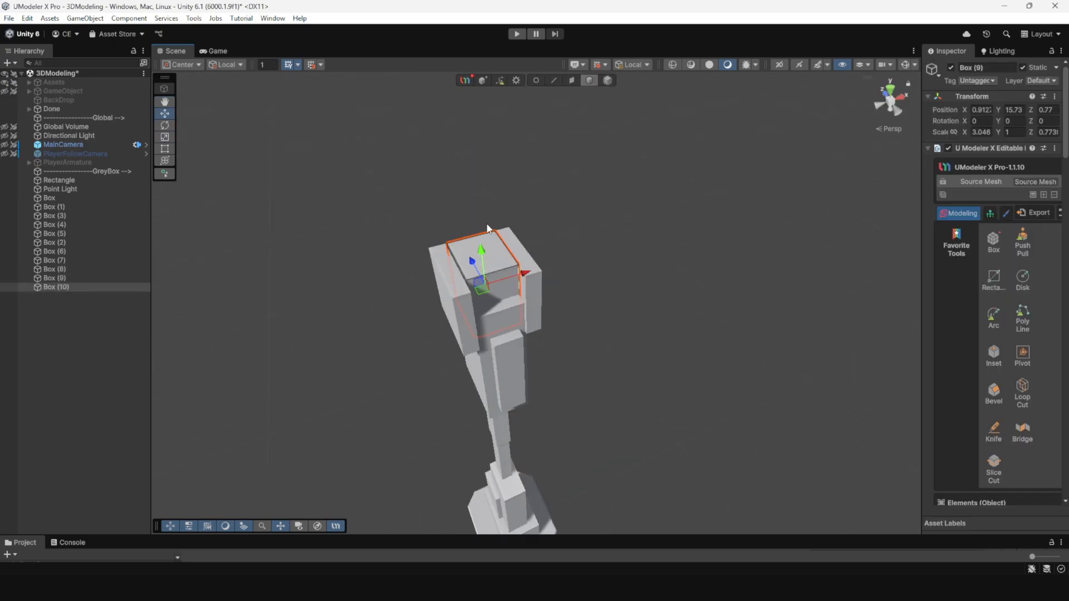
pyautogui.click(476, 211)
pyautogui.moveTo(485, 233); pyautogui.dragTo(518, 191)
pyautogui.click(516, 188)
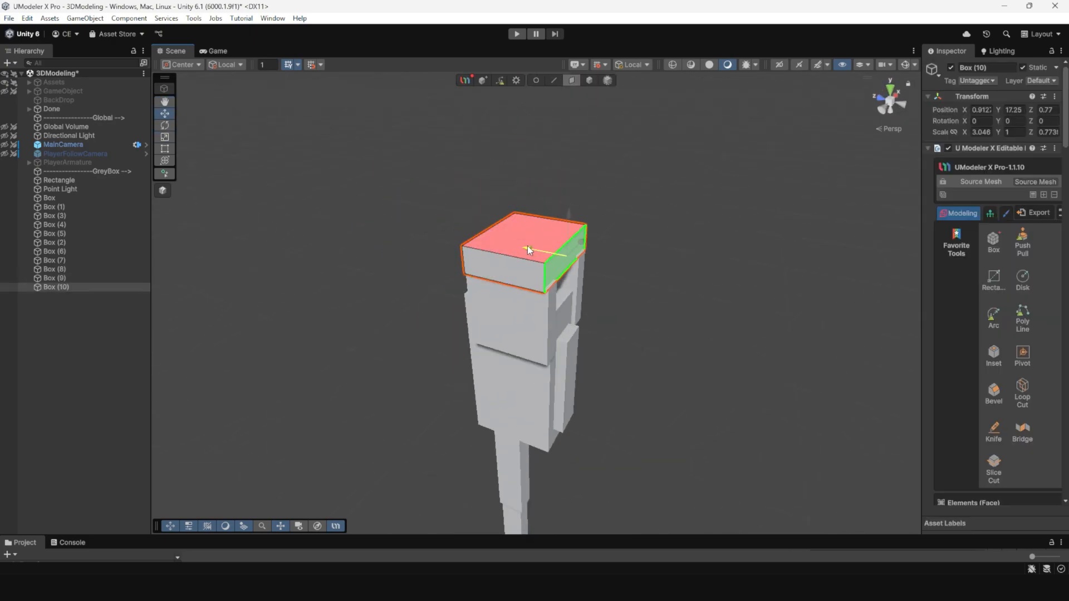
# Extrude one side face of the top cap, Box (10), outward into a long horizontal arm
pyautogui.click(557, 242)
pyautogui.keyDown('shift'); pyautogui.moveTo(582, 237); pyautogui.dragTo(779, 284); pyautogui.keyUp('shift')
pyautogui.keyDown('alt'); pyautogui.moveTo(623, 289); pyautogui.dragTo(590, 300); pyautogui.keyUp('alt')
pyautogui.press('4')
# Draw a small box on top of the cap and shape it into a wedge
pyautogui.press('b')
pyautogui.moveTo(579, 178)
pyautogui.keyDown('alt'); pyautogui.mouseDown()
pyautogui.moveTo(443, 276)
pyautogui.moveTo(623, 192)
pyautogui.moveTo(501, 184)
pyautogui.mouseUp(); pyautogui.keyUp('alt')
pyautogui.click(523, 234)
# Adjust the vertices at the far end of the horizontal arm to taper its tip
pyautogui.click(602, 241)
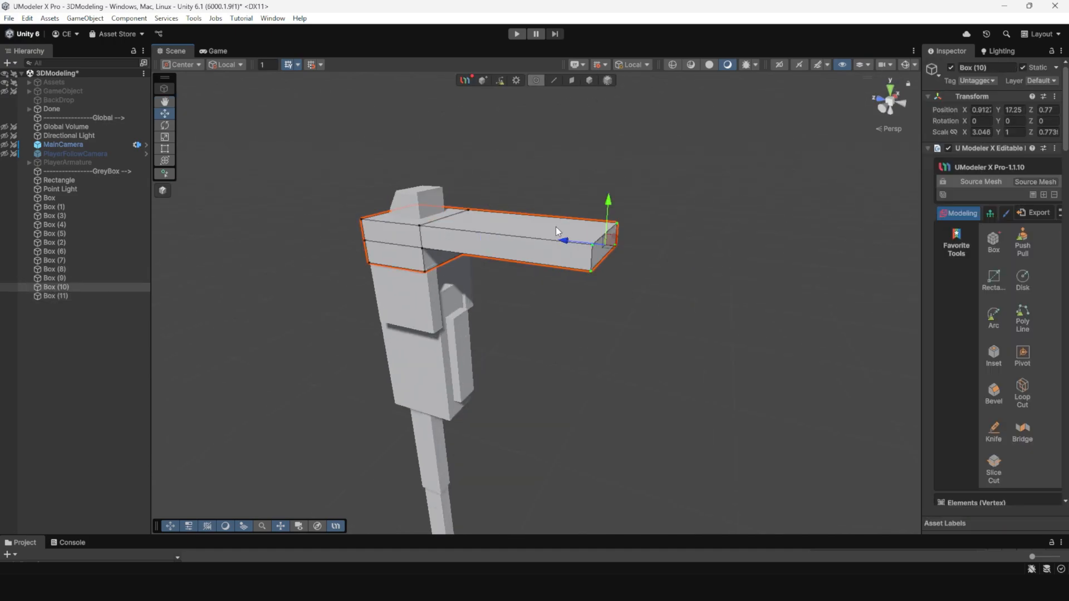
pyautogui.moveTo(559, 235); pyautogui.dragTo(609, 272)
pyautogui.scroll(-3, 613, 284)
pyautogui.click(627, 306)
# Extend Box (10) on the side opposite the arm and scale down its end face
pyautogui.keyDown('alt'); pyautogui.moveTo(501, 289); pyautogui.dragTo(588, 278); pyautogui.keyUp('alt')
pyautogui.scroll(5, 589, 277)
pyautogui.click(589, 278)
pyautogui.keyDown('alt'); pyautogui.moveTo(587, 329); pyautogui.dragTo(586, 280); pyautogui.keyUp('alt')
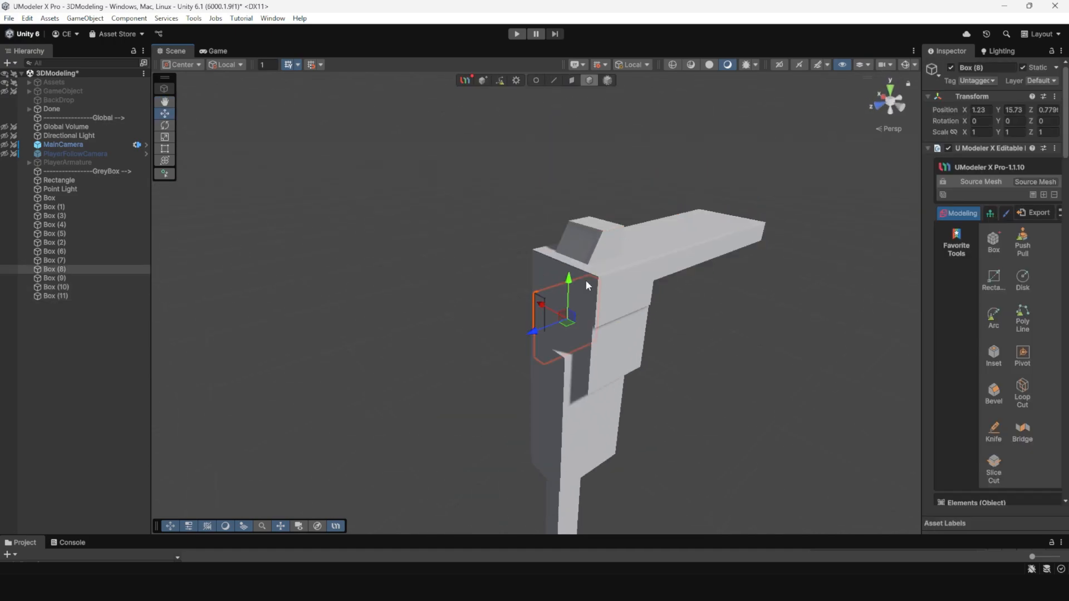
pyautogui.click(583, 272)
pyautogui.click(571, 80)
pyautogui.click(517, 297)
pyautogui.press('r')
pyautogui.moveTo(482, 287); pyautogui.dragTo(423, 261)
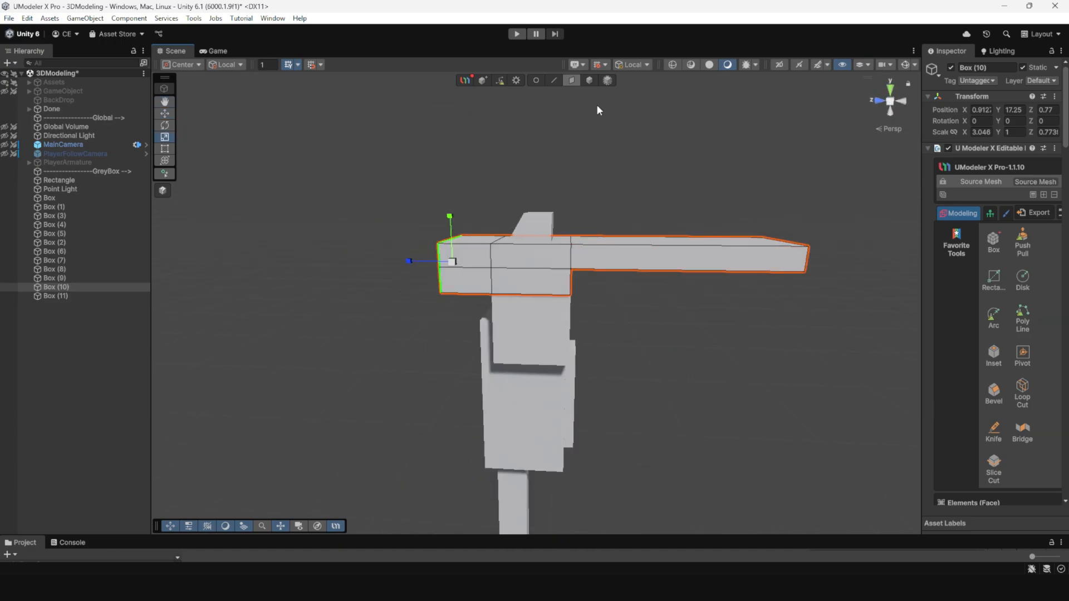
# Leave face editing, deselect everything and examine the overall proportions of the greybox lamp post
pyautogui.click(607, 81)
pyautogui.keyDown('alt'); pyautogui.moveTo(529, 278); pyautogui.dragTo(555, 337); pyautogui.keyUp('alt')
pyautogui.scroll(-4, 556, 336)
pyautogui.click(555, 336)
pyautogui.moveTo(568, 384)
pyautogui.keyDown('alt'); pyautogui.mouseDown()
pyautogui.moveTo(599, 330)
pyautogui.moveTo(577, 325)
pyautogui.moveTo(553, 375)
pyautogui.mouseUp(); pyautogui.keyUp('alt')
pyautogui.scroll(3, 553, 374)
pyautogui.click(530, 434)
pyautogui.moveTo(607, 585)
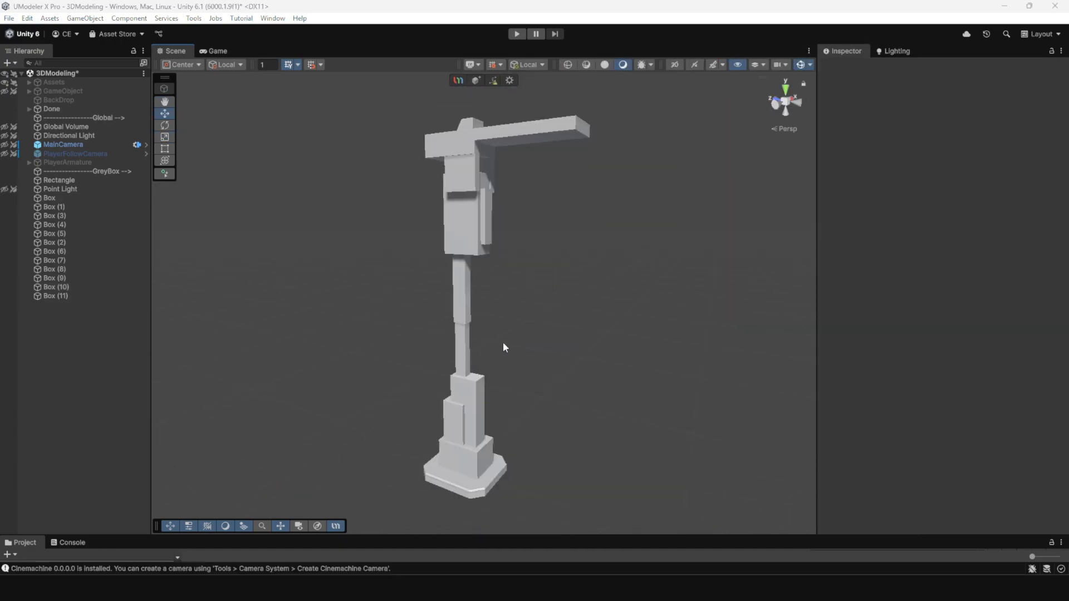
# Draw a small rectangular outline on the front face of the base block, Box, starting at its bottom edge
pyautogui.keyDown('alt'); pyautogui.moveTo(503, 341); pyautogui.dragTo(423, 303); pyautogui.keyUp('alt')
pyautogui.keyDown('alt'); pyautogui.moveTo(422, 303); pyautogui.dragTo(539, 292, button='right'); pyautogui.keyUp('alt')
pyautogui.click(499, 460)
pyautogui.press('f')
pyautogui.keyDown('alt'); pyautogui.moveTo(539, 292); pyautogui.dragTo(553, 334); pyautogui.keyUp('alt')
pyautogui.scroll(1, 553, 334)
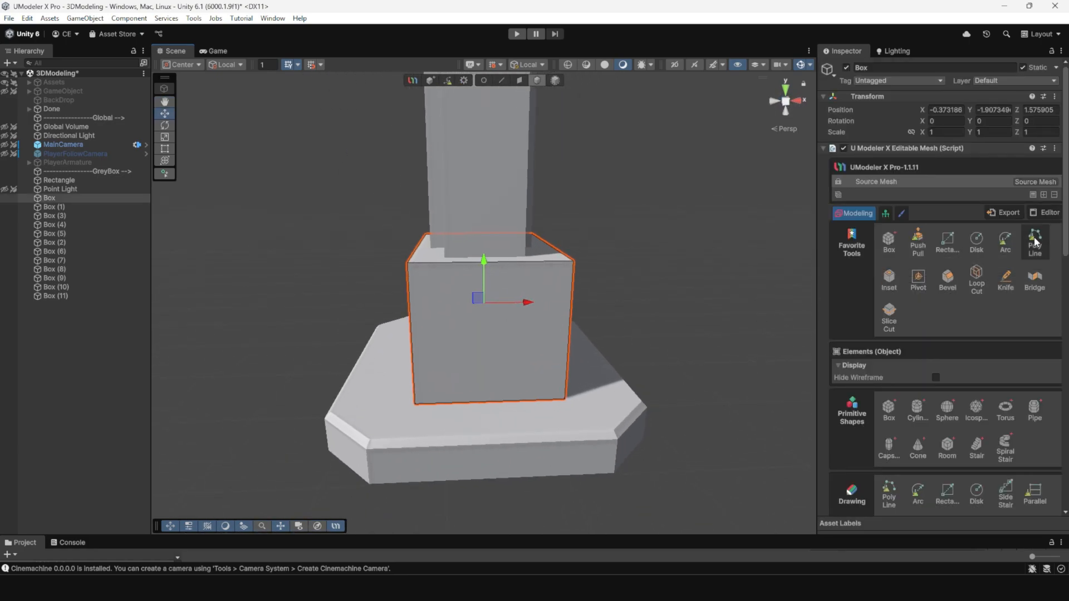
pyautogui.click(889, 276)
pyautogui.click(457, 401)
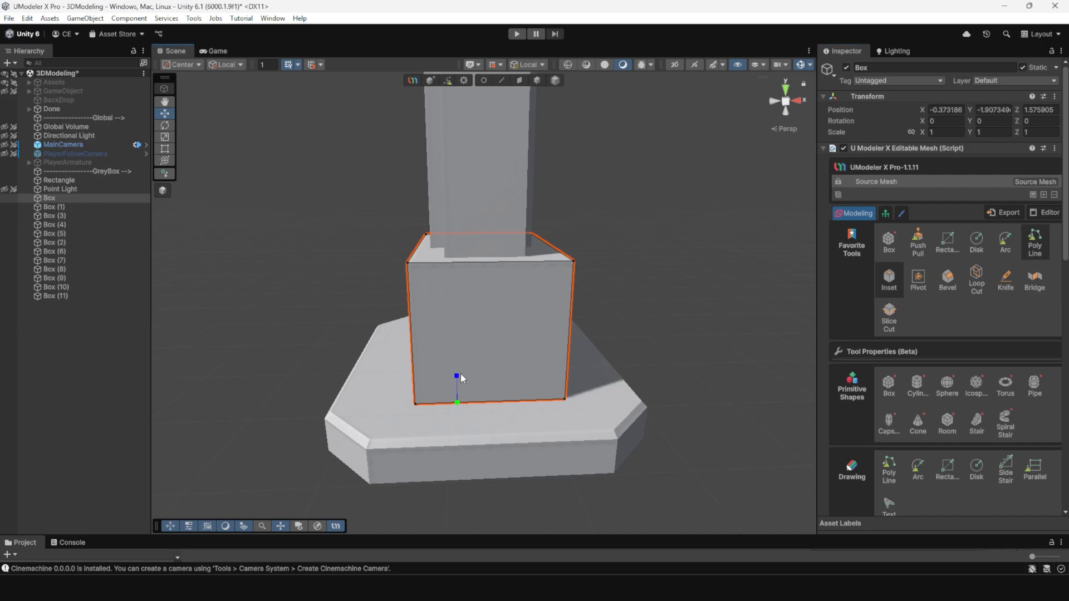
pyautogui.click(519, 346)
# Push the small rectangular face on the base block inward to cut a recess with Push Pull
pyautogui.click(521, 82)
pyautogui.keyDown('alt'); pyautogui.moveTo(493, 262); pyautogui.dragTo(537, 324); pyautogui.keyUp('alt')
pyautogui.click(516, 384)
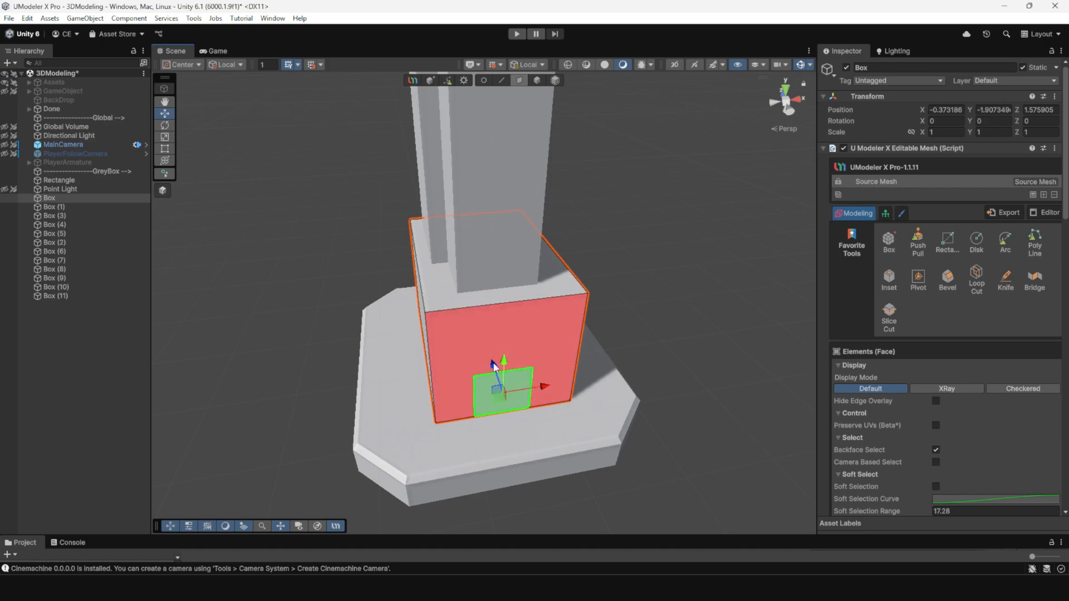
pyautogui.click(921, 244)
pyautogui.scroll(3, 544, 297)
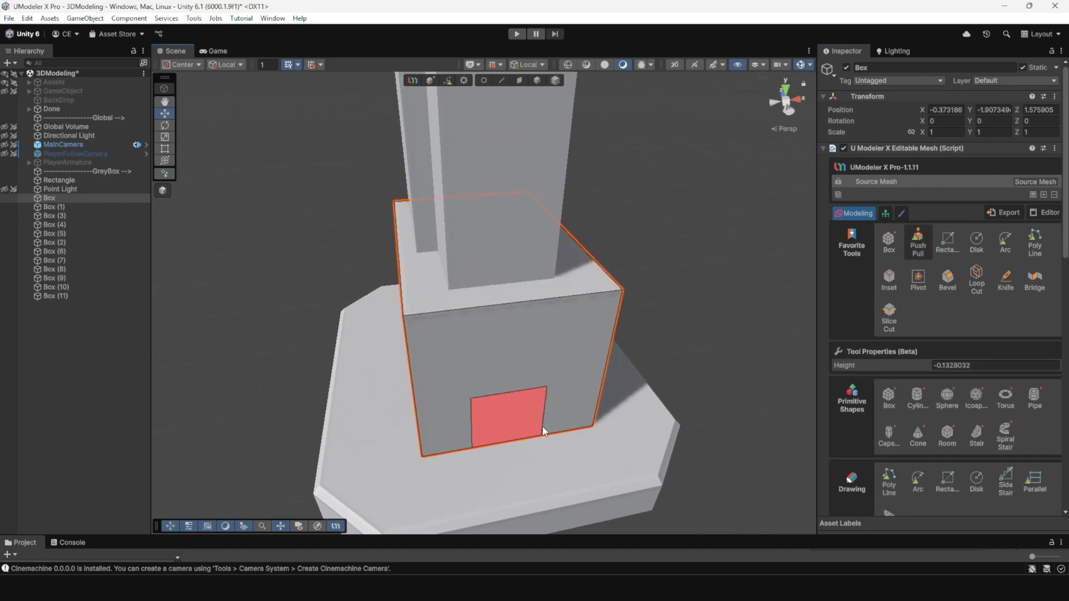
pyautogui.moveTo(522, 417); pyautogui.dragTo(517, 129)
# Select all vertices of the recess and shift them along X to center the opening in the back view
pyautogui.click(488, 81)
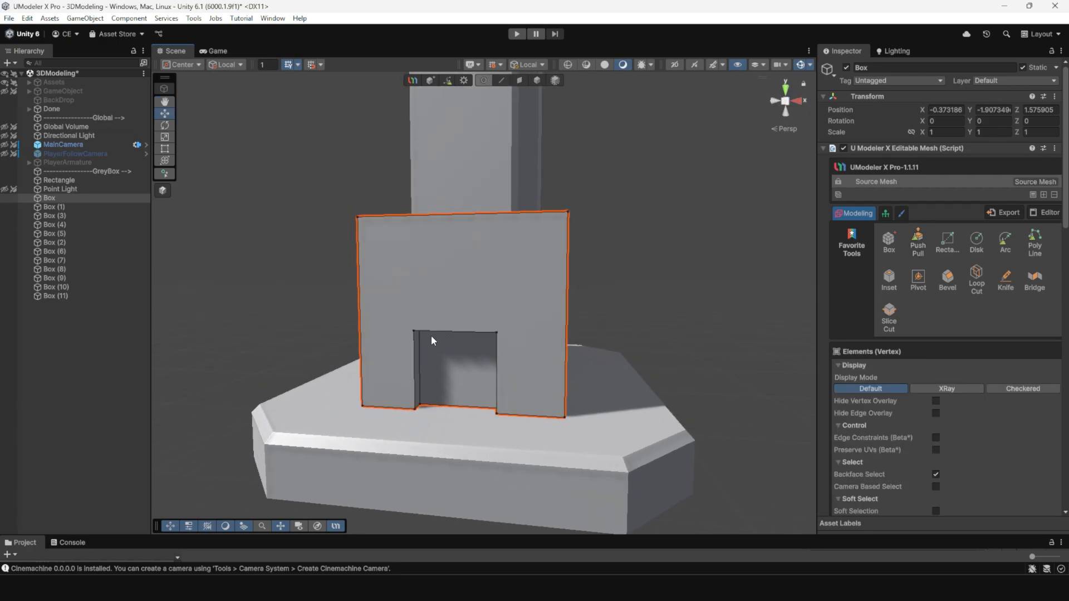
pyautogui.keyDown('alt'); pyautogui.moveTo(431, 335); pyautogui.dragTo(530, 477); pyautogui.keyUp('alt')
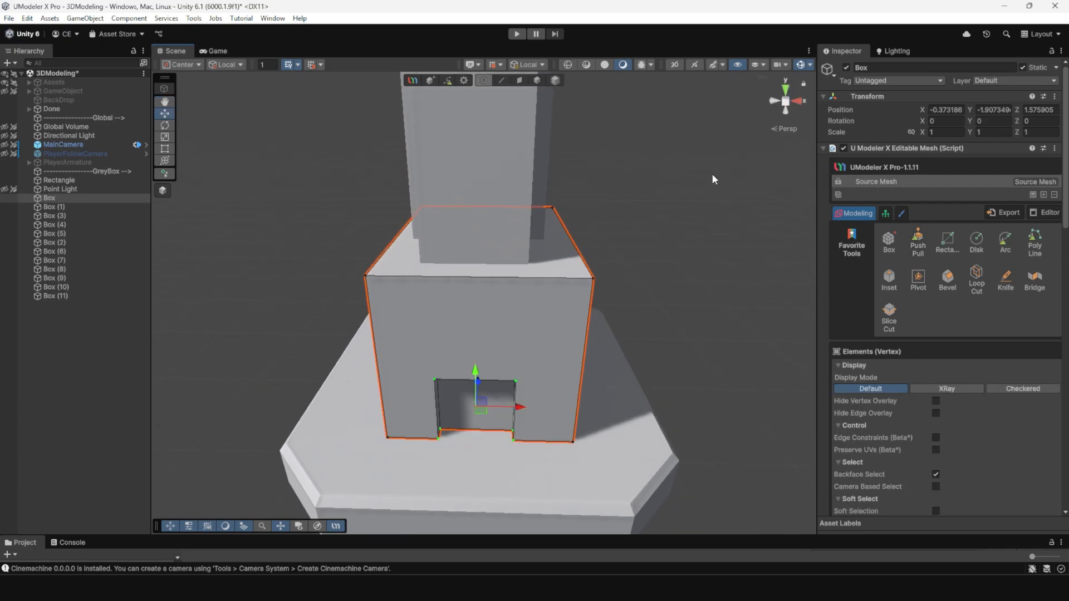
pyautogui.click(774, 101)
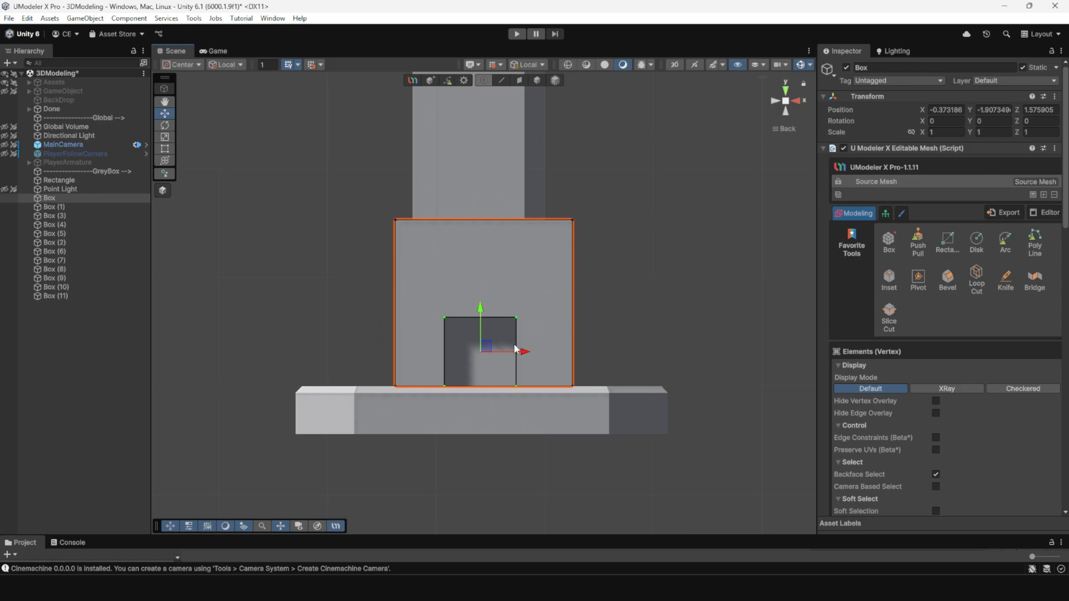
pyautogui.moveTo(523, 354); pyautogui.dragTo(531, 355)
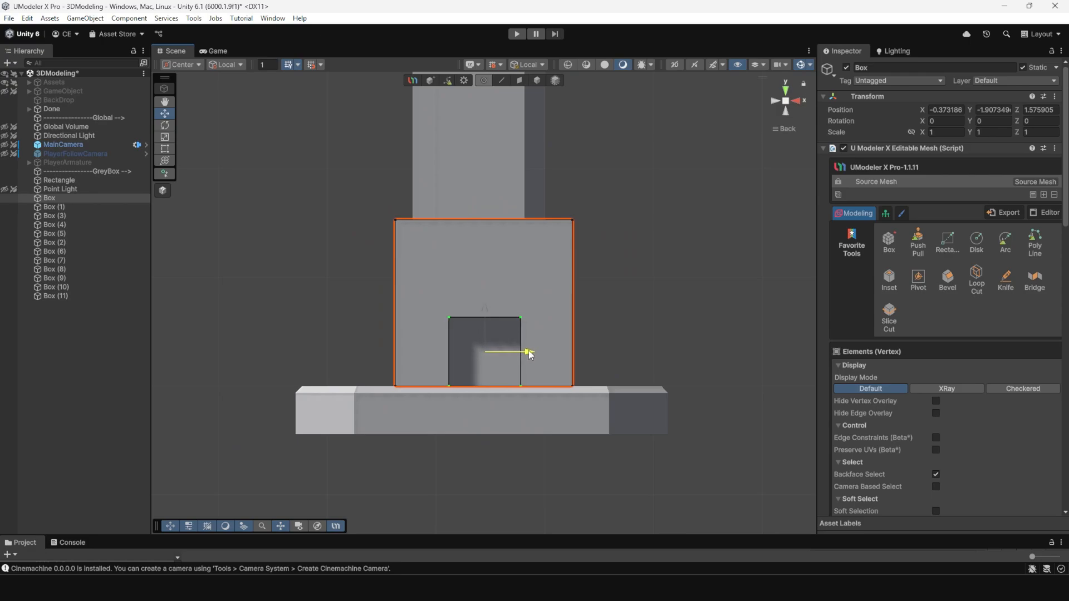
pyautogui.scroll(5, 520, 302)
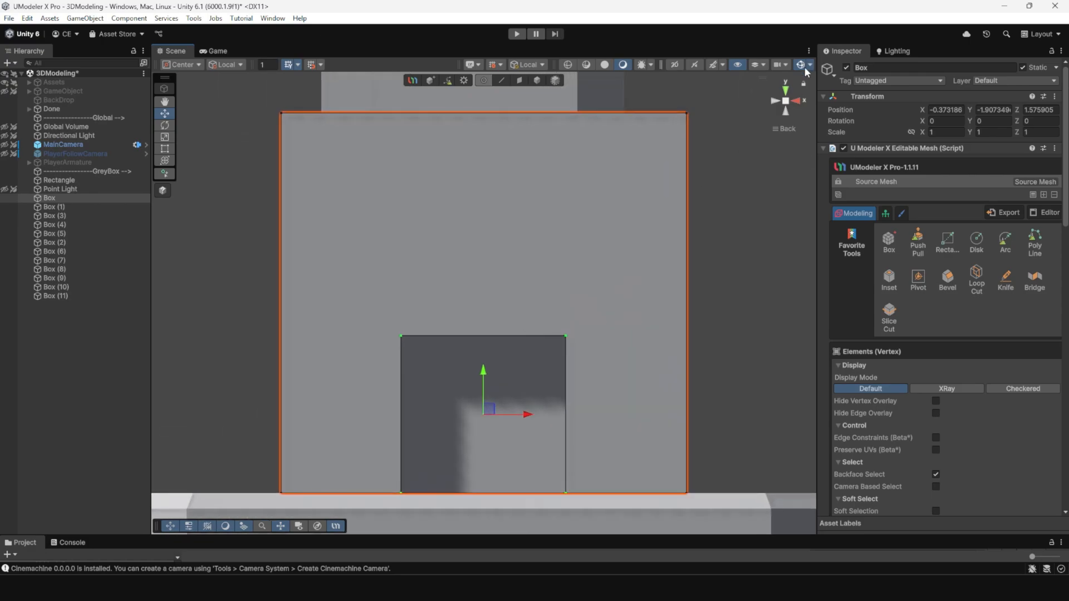
# Bevel the recess's two upper corner edges with width 0.071 and 2 segments
pyautogui.keyDown('alt'); pyautogui.moveTo(785, 104); pyautogui.dragTo(597, 241); pyautogui.keyUp('alt')
pyautogui.click(503, 82)
pyautogui.click(341, 235)
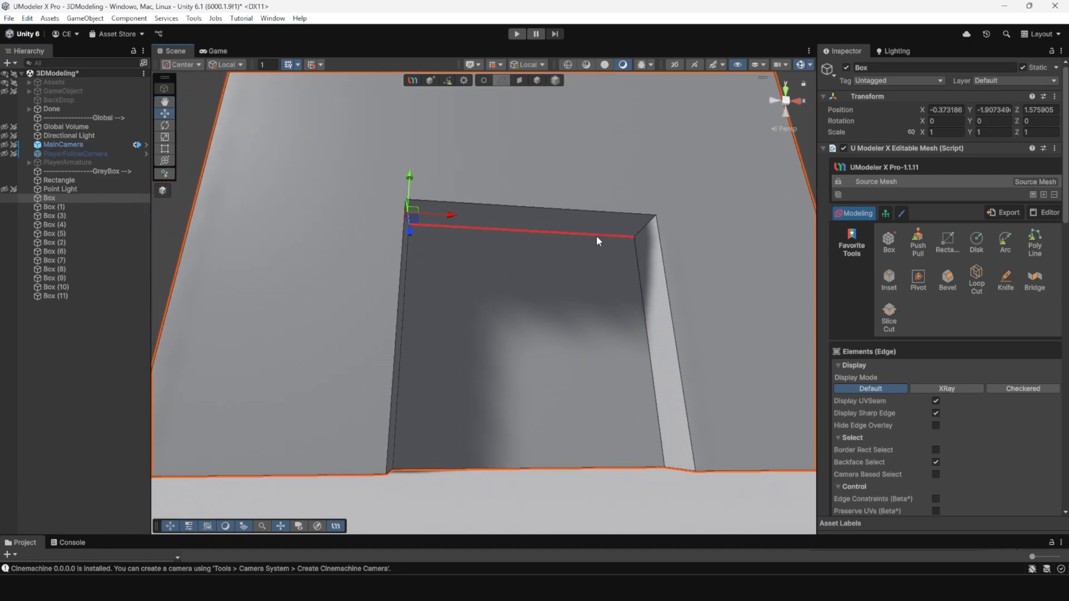
pyautogui.keyDown('shift'); pyautogui.click(639, 230); pyautogui.keyUp('shift')
pyautogui.click(947, 280)
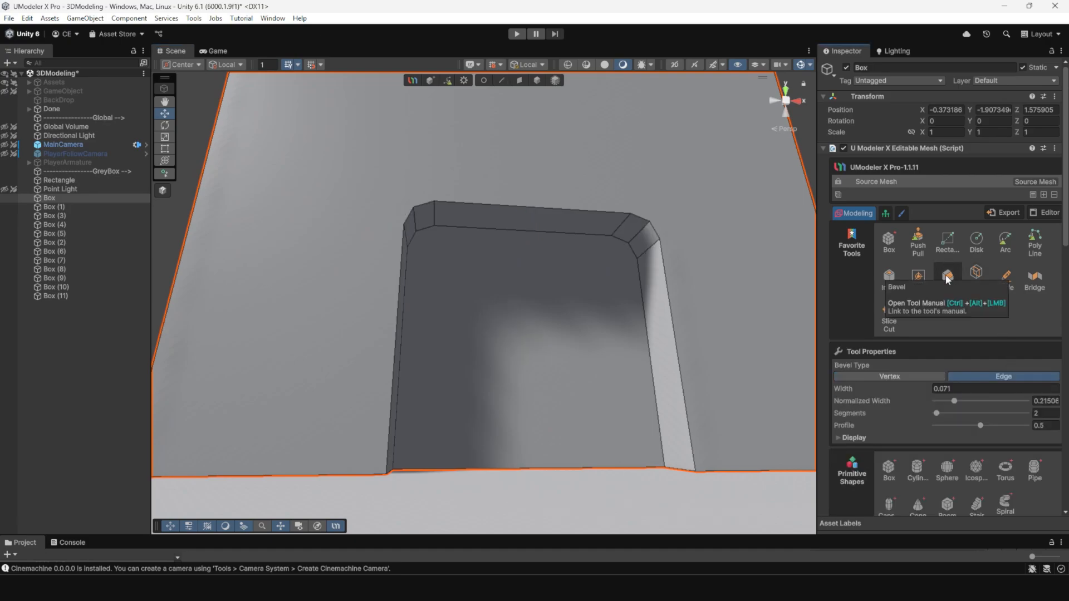
pyautogui.scroll(-5, 522, 195)
pyautogui.keyDown('alt'); pyautogui.moveTo(523, 195); pyautogui.dragTo(483, 283); pyautogui.keyUp('alt')
pyautogui.scroll(-3, 503, 305)
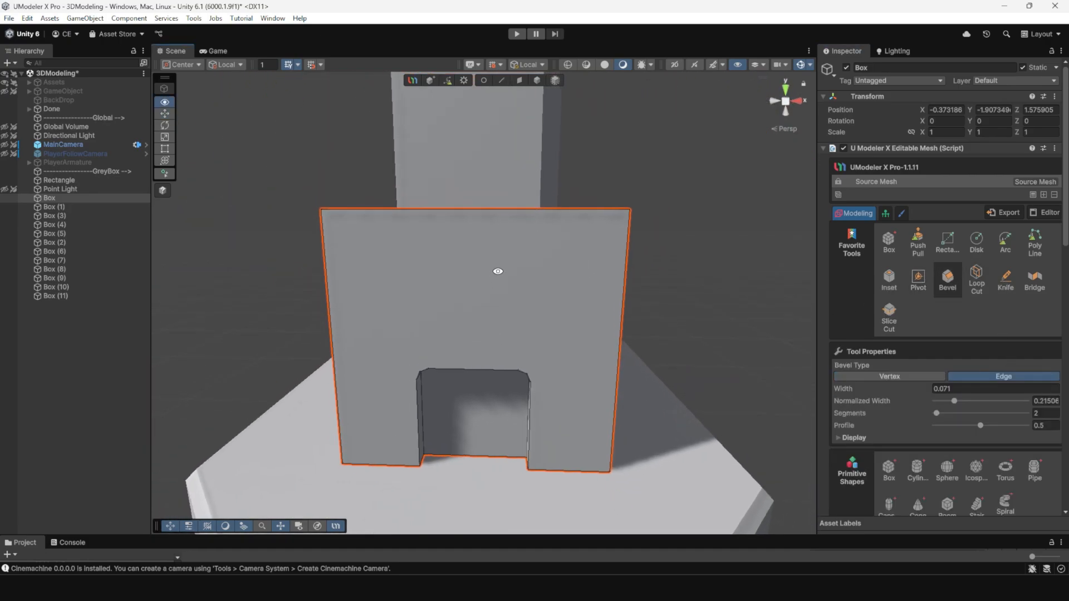
# Select the recess's vertices and scale them so the opening flares out toward the bottom
pyautogui.press('1')
pyautogui.keyDown('alt'); pyautogui.moveTo(484, 232); pyautogui.dragTo(562, 430); pyautogui.keyUp('alt')
pyautogui.keyDown('alt'); pyautogui.moveTo(587, 395); pyautogui.dragTo(487, 397); pyautogui.keyUp('alt')
pyautogui.keyDown('alt'); pyautogui.moveTo(491, 419); pyautogui.dragTo(512, 472); pyautogui.keyUp('alt')
pyautogui.moveTo(416, 403); pyautogui.dragTo(556, 509)
pyautogui.moveTo(532, 430); pyautogui.dragTo(566, 373)
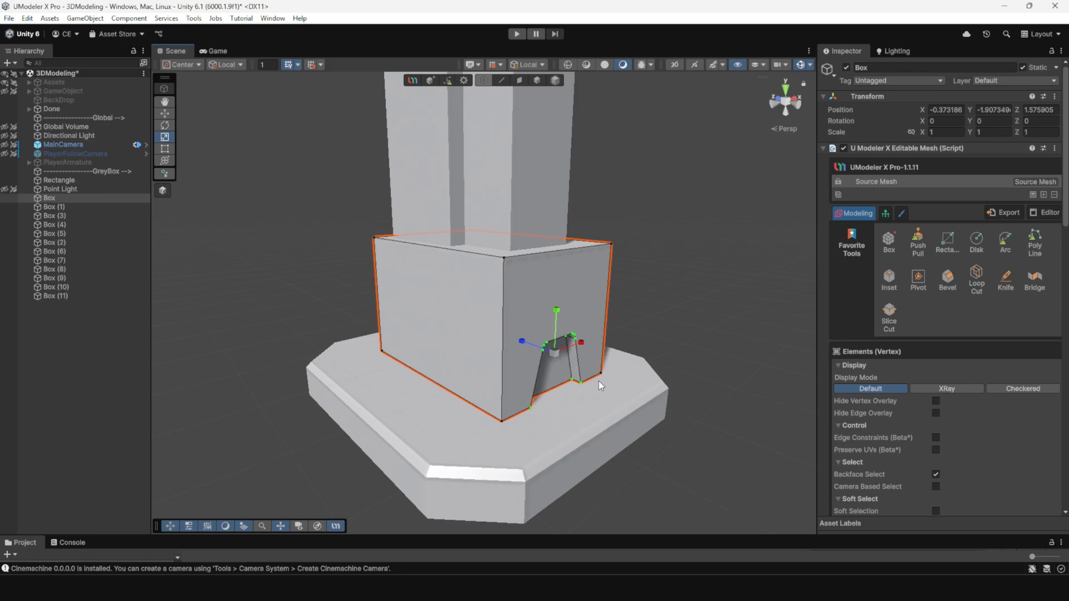
pyautogui.scroll(2, 582, 358)
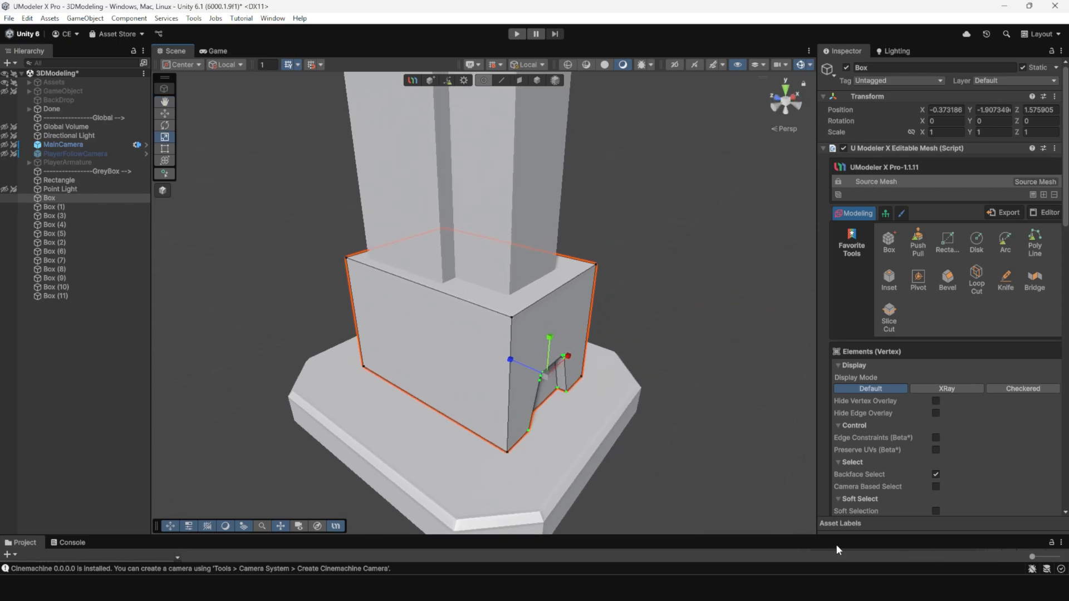
# Lower the top vertices on the side of the base block opposite the recess to slope its top
pyautogui.keyDown('alt'); pyautogui.moveTo(493, 295); pyautogui.dragTo(531, 299); pyautogui.keyUp('alt')
pyautogui.keyDown('alt'); pyautogui.moveTo(499, 342); pyautogui.dragTo(501, 289); pyautogui.keyUp('alt')
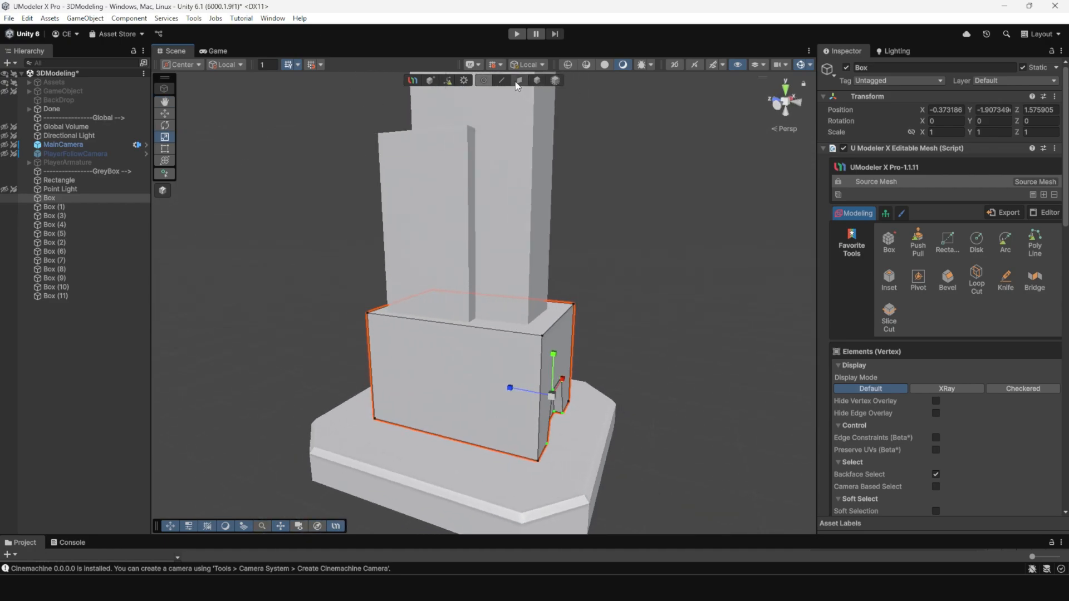
pyautogui.keyDown('alt'); pyautogui.moveTo(469, 208); pyautogui.dragTo(477, 246); pyautogui.keyUp('alt')
pyautogui.moveTo(351, 263); pyautogui.dragTo(436, 345)
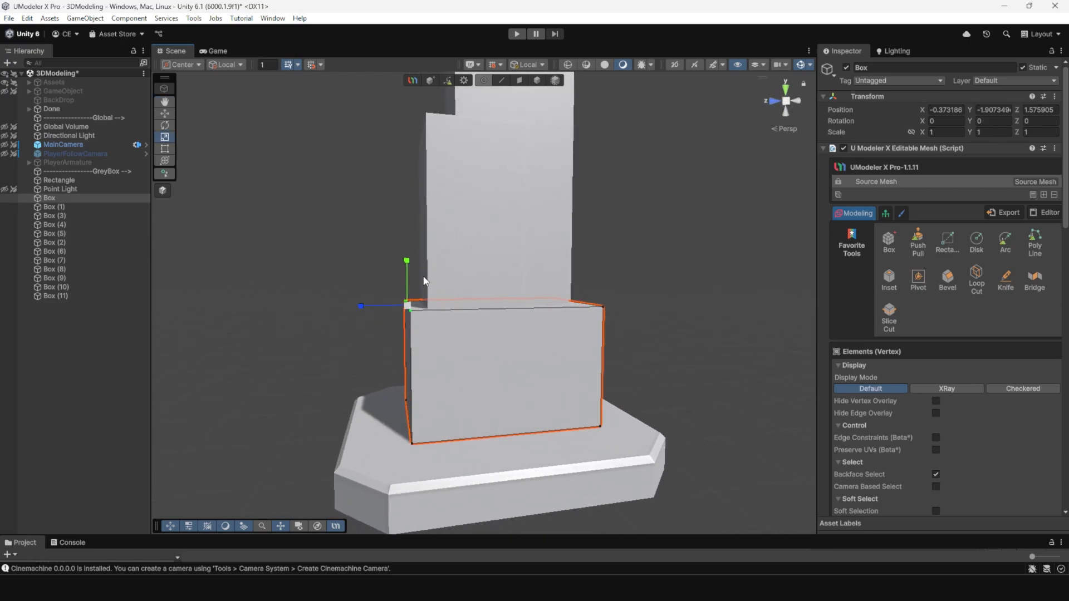
pyautogui.press('w')
pyautogui.moveTo(406, 273); pyautogui.dragTo(552, 133)
# Select the edges around the base block's sloped top and bevel them
pyautogui.click(502, 81)
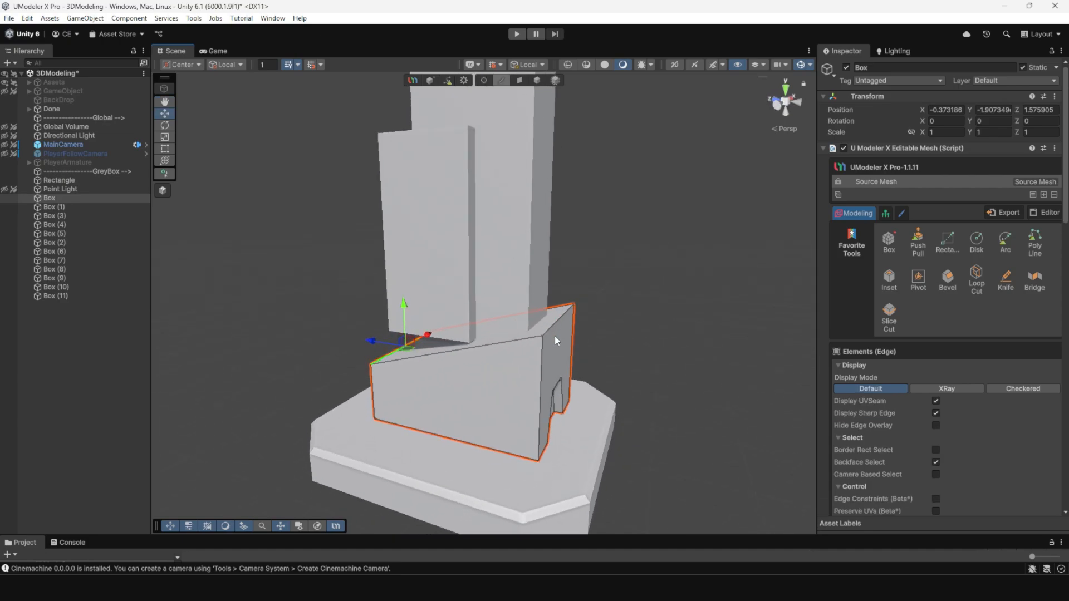
pyautogui.click(528, 338)
pyautogui.keyDown('shift'); pyautogui.click(558, 320); pyautogui.keyUp('shift')
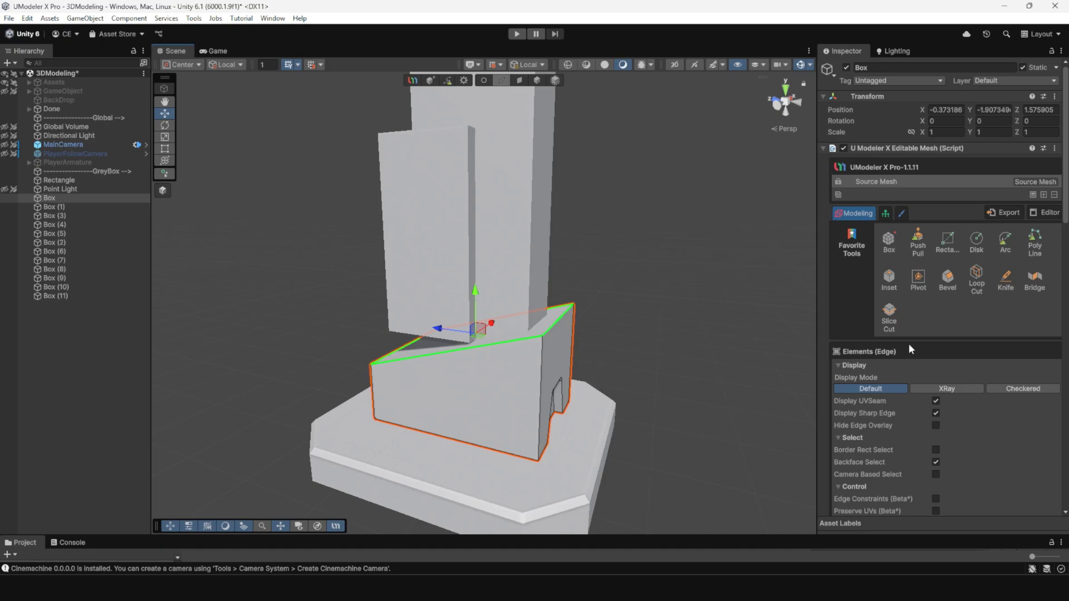
pyautogui.click(948, 281)
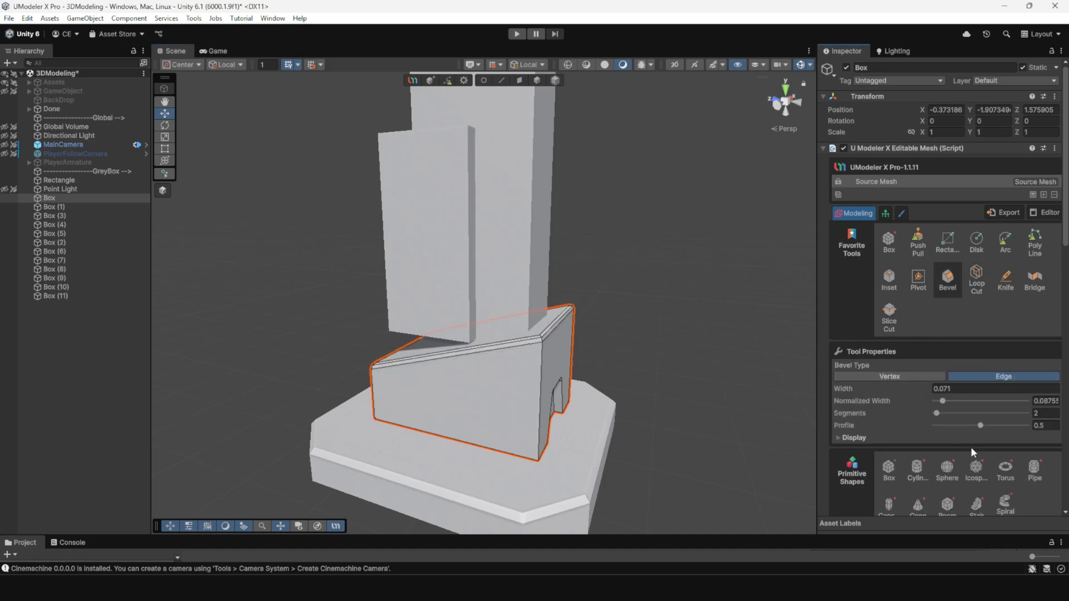
# Set the top bevel to 1 segment with normalized width 0.06, then deselect the base block
pyautogui.moveTo(936, 414); pyautogui.dragTo(913, 409)
pyautogui.keyDown('alt'); pyautogui.moveTo(776, 384); pyautogui.dragTo(722, 372); pyautogui.keyUp('alt')
pyautogui.keyDown('alt'); pyautogui.moveTo(507, 385); pyautogui.dragTo(746, 372); pyautogui.keyUp('alt')
pyautogui.moveTo(944, 403); pyautogui.dragTo(941, 404)
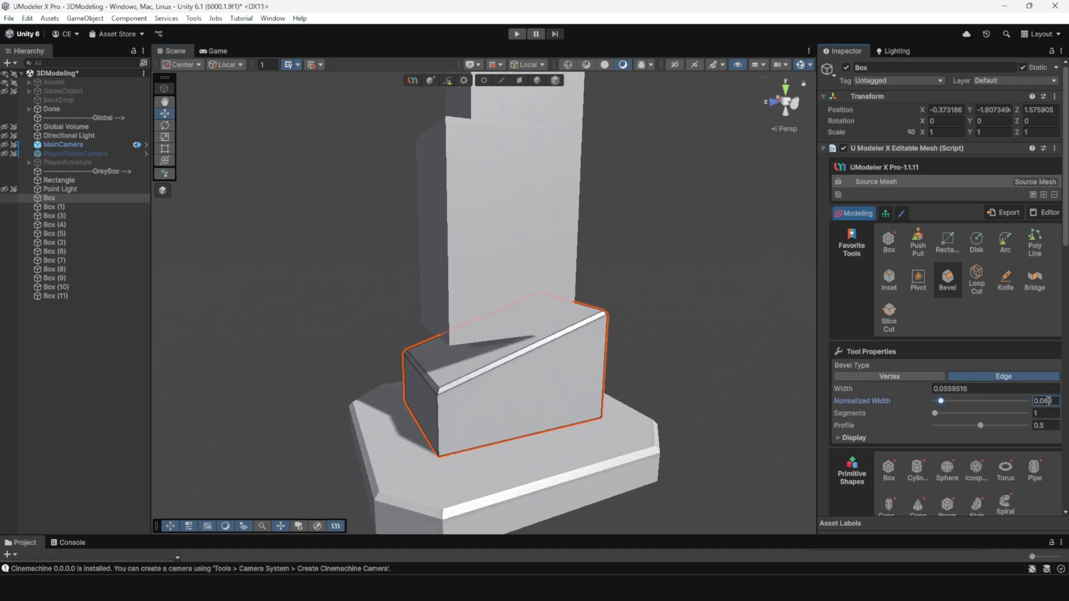
pyautogui.write('0.06')
pyautogui.keyDown('alt'); pyautogui.moveTo(377, 291); pyautogui.dragTo(519, 131); pyautogui.keyUp('alt')
pyautogui.click(537, 82)
pyautogui.click(623, 318)
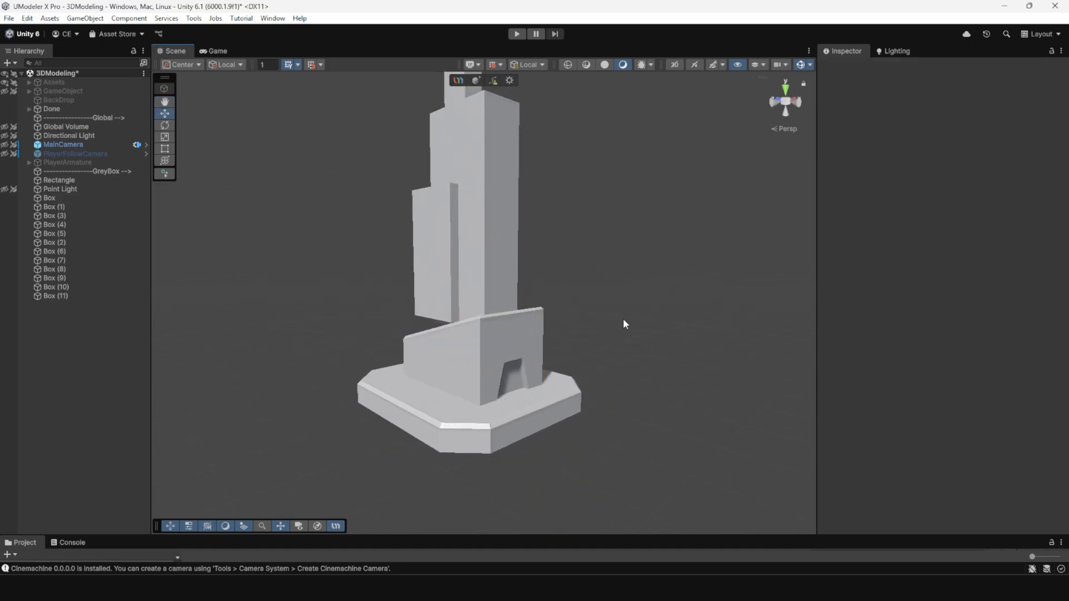
# Select Box (1), the tall box standing on the sloped base block
pyautogui.keyDown('alt'); pyautogui.moveTo(623, 318); pyautogui.dragTo(629, 401); pyautogui.keyUp('alt')
pyautogui.keyDown('alt'); pyautogui.moveTo(496, 384); pyautogui.dragTo(467, 367, button='right'); pyautogui.keyUp('alt')
pyautogui.moveTo(468, 368)
pyautogui.keyDown('alt'); pyautogui.mouseDown()
pyautogui.moveTo(682, 321)
pyautogui.moveTo(462, 357)
pyautogui.mouseUp(); pyautogui.keyUp('alt')
pyautogui.keyDown('alt'); pyautogui.moveTo(462, 357); pyautogui.dragTo(507, 384, button='right'); pyautogui.keyUp('alt')
pyautogui.moveTo(486, 359); pyautogui.dragTo(498, 408, button='middle')
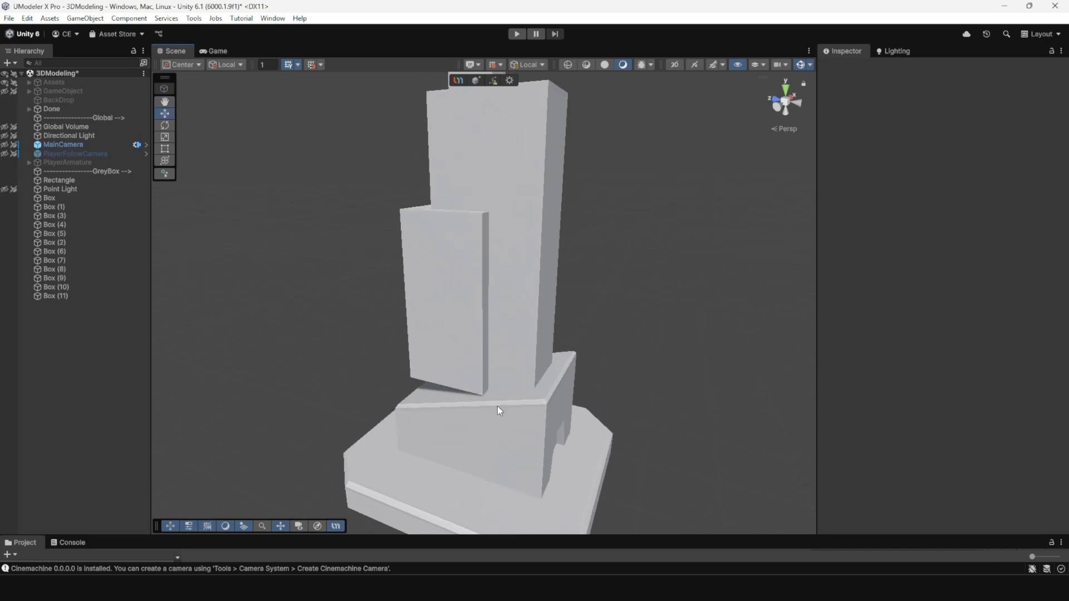
pyautogui.keyDown('alt'); pyautogui.moveTo(498, 408); pyautogui.dragTo(575, 336); pyautogui.keyUp('alt')
pyautogui.click(496, 324)
pyautogui.moveTo(563, 285); pyautogui.dragTo(541, 357, button='middle')
pyautogui.keyDown('alt'); pyautogui.moveTo(541, 356); pyautogui.dragTo(479, 384); pyautogui.keyUp('alt')
pyautogui.scroll(-8, 478, 384)
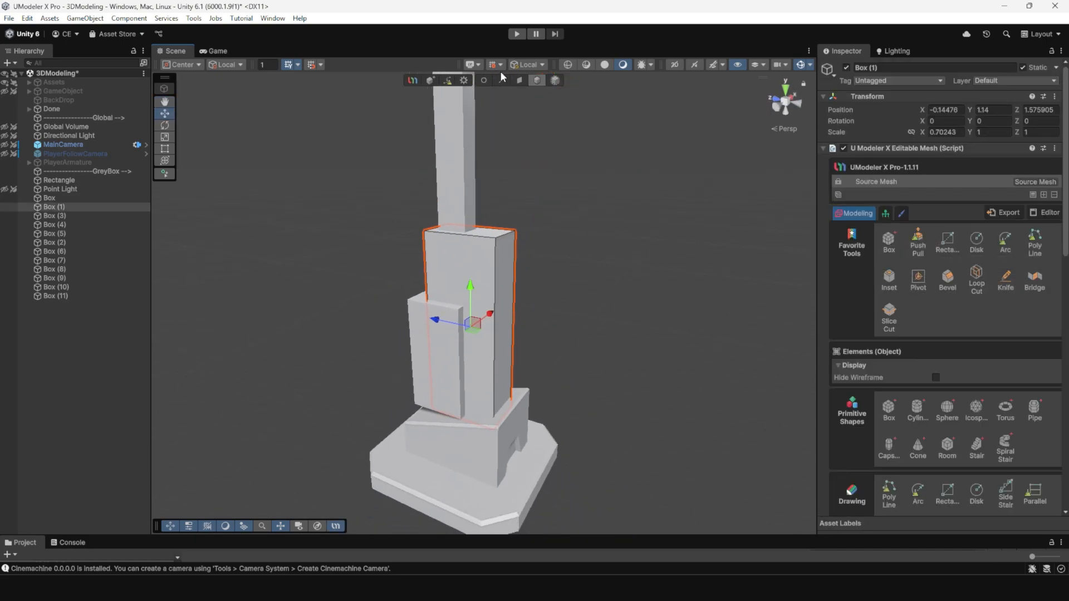
# Slope the tall box's underside to follow the base block and raise its bottom vertices above the block
pyautogui.click(500, 75)
pyautogui.scroll(4, 501, 222)
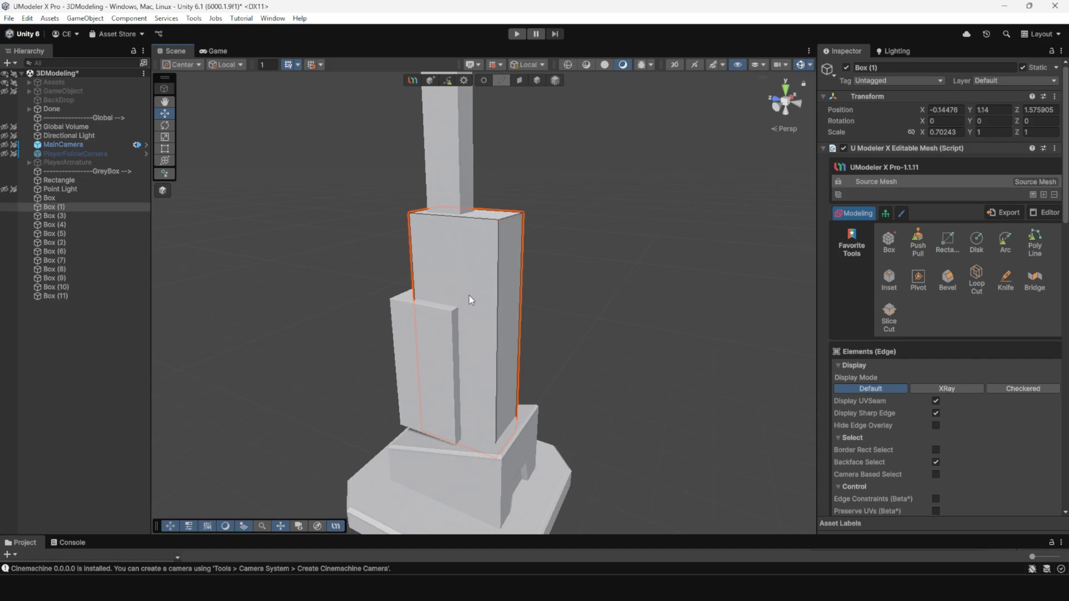
pyautogui.keyDown('alt'); pyautogui.moveTo(468, 295); pyautogui.dragTo(534, 184); pyautogui.keyUp('alt')
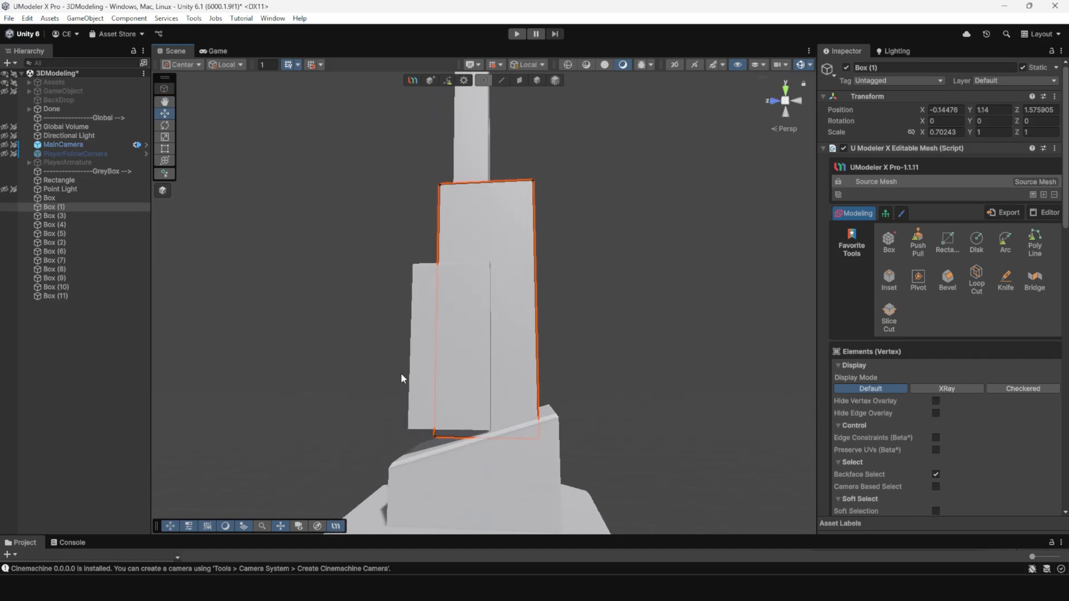
pyautogui.moveTo(401, 373); pyautogui.dragTo(466, 479)
pyautogui.keyDown('alt'); pyautogui.moveTo(439, 417); pyautogui.dragTo(521, 308); pyautogui.keyUp('alt')
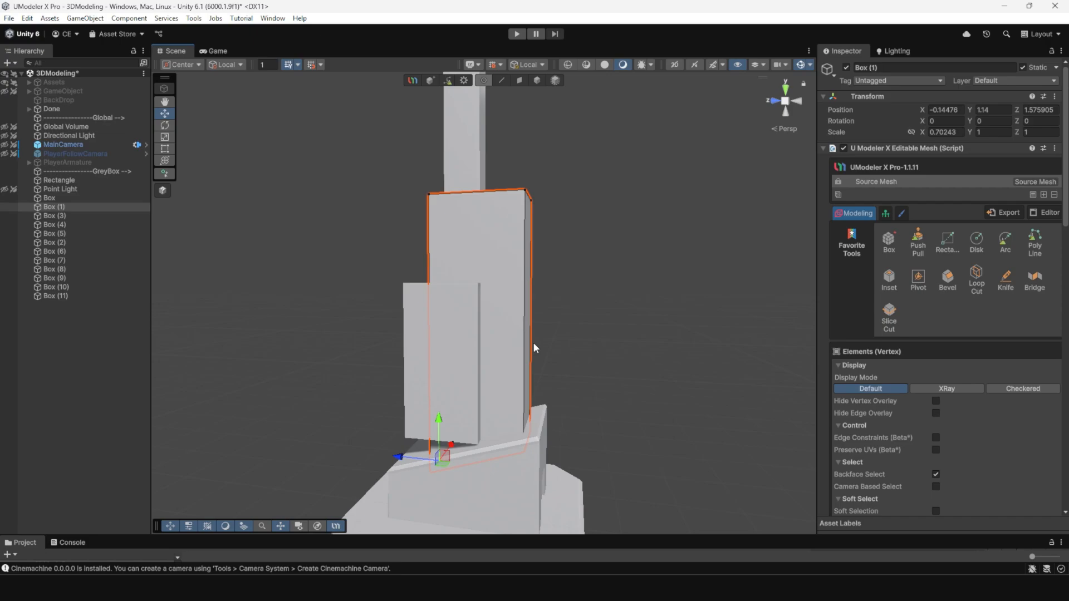
pyautogui.moveTo(378, 388); pyautogui.dragTo(560, 527)
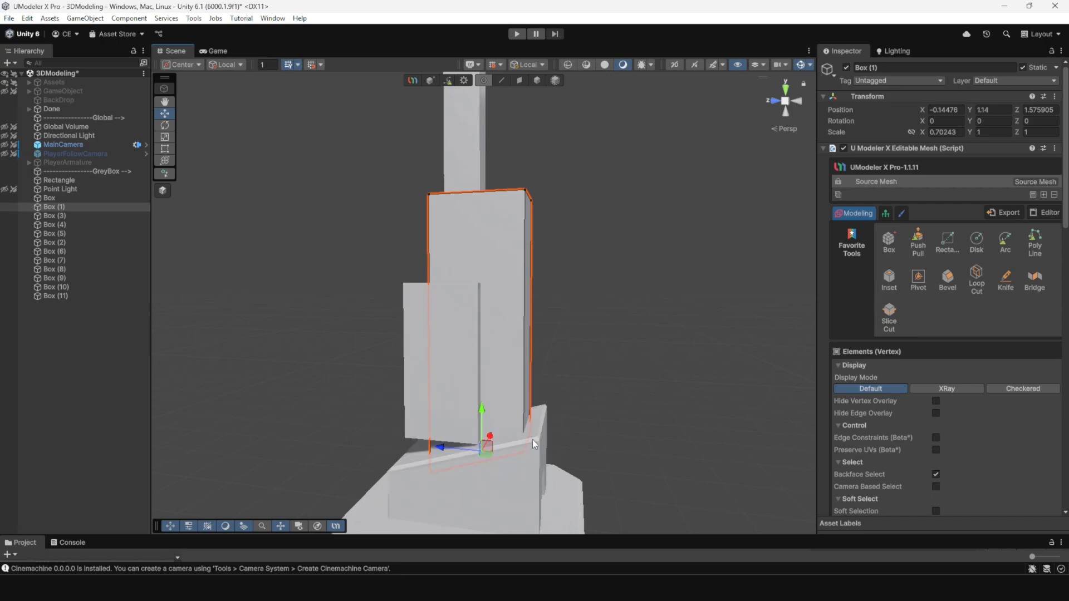
pyautogui.moveTo(482, 412); pyautogui.dragTo(534, 327)
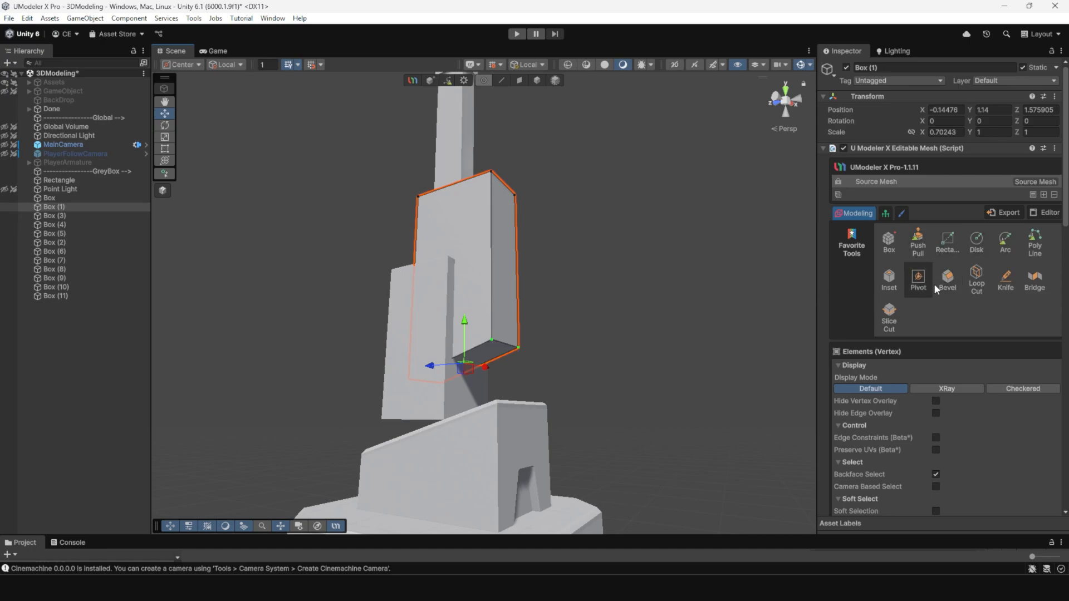
# Inset the tall box's underside by a thickness of about -0.117 and extend the inner face down into the base block as a neck
pyautogui.click(900, 277)
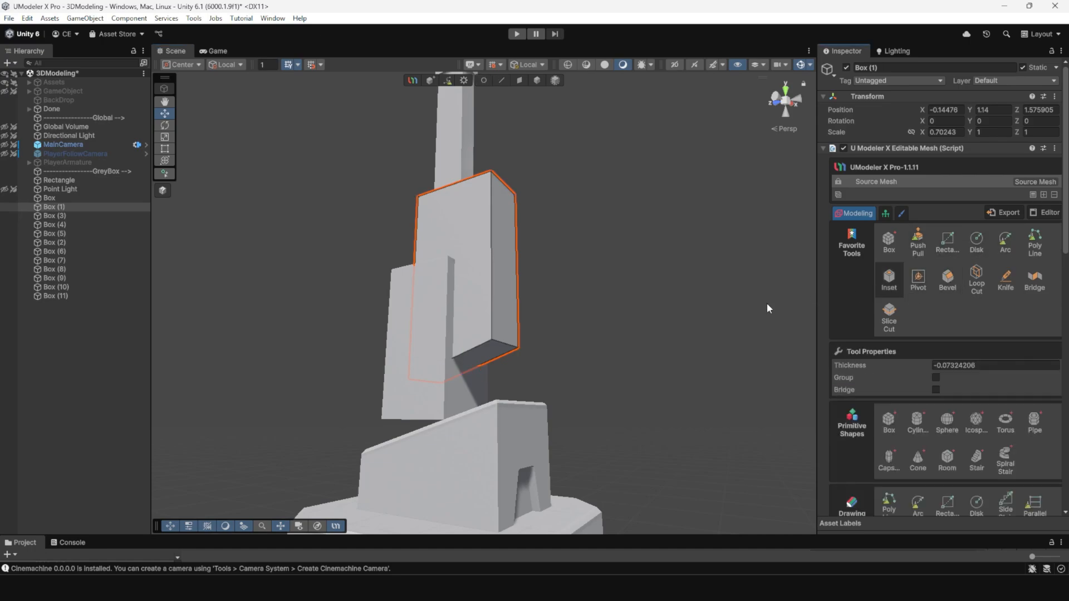
pyautogui.keyDown('alt'); pyautogui.moveTo(492, 358); pyautogui.dragTo(502, 104); pyautogui.keyUp('alt')
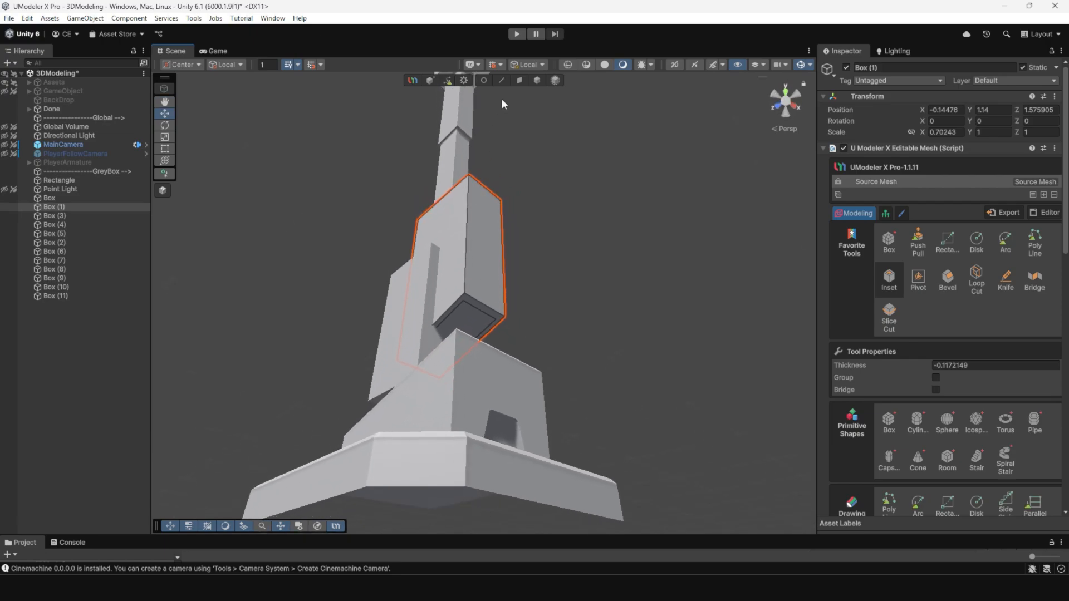
pyautogui.click(520, 80)
pyautogui.click(486, 322)
pyautogui.keyDown('alt'); pyautogui.moveTo(520, 277); pyautogui.dragTo(448, 384); pyautogui.keyUp('alt')
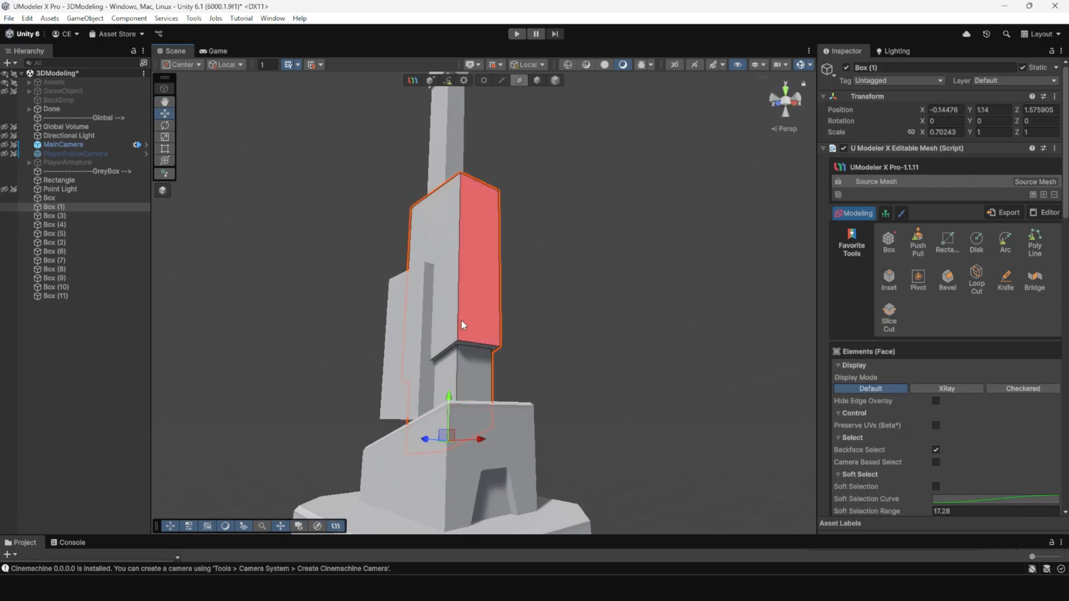
# Lower the rim vertices around the tall box's underside to shorten the exposed neck
pyautogui.keyDown('alt'); pyautogui.moveTo(462, 325); pyautogui.dragTo(592, 351); pyautogui.keyUp('alt')
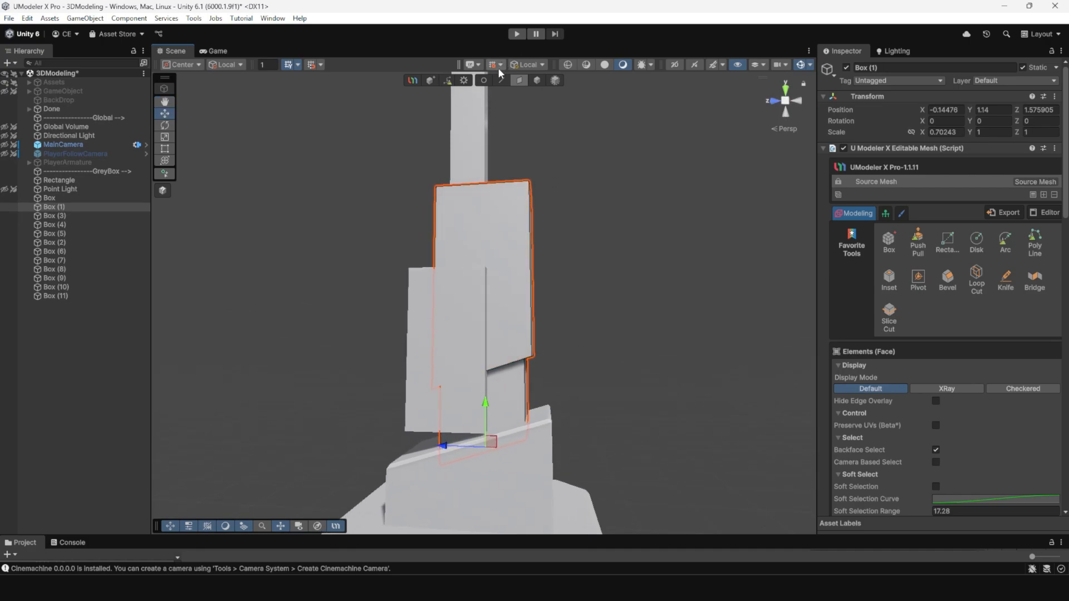
pyautogui.press('1')
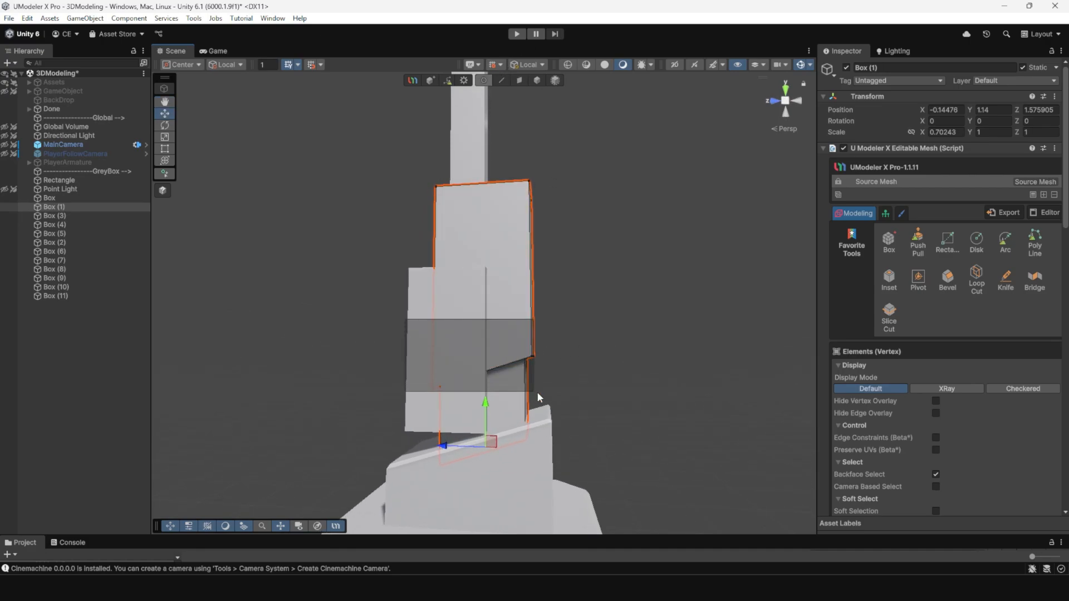
pyautogui.click(525, 369)
pyautogui.moveTo(485, 327); pyautogui.dragTo(480, 354)
# Bevel the tall box's vertical corner edges above the neck with 1 segment and width 0.065
pyautogui.keyDown('alt'); pyautogui.moveTo(551, 305); pyautogui.dragTo(453, 319); pyautogui.keyUp('alt')
pyautogui.keyDown('alt'); pyautogui.moveTo(453, 319); pyautogui.dragTo(497, 325, button='right'); pyautogui.keyUp('alt')
pyautogui.keyDown('alt'); pyautogui.moveTo(497, 326); pyautogui.dragTo(490, 390); pyautogui.keyUp('alt')
pyautogui.keyDown('alt'); pyautogui.moveTo(496, 284); pyautogui.dragTo(524, 306, button='right'); pyautogui.keyUp('alt')
pyautogui.keyDown('alt'); pyautogui.moveTo(502, 286); pyautogui.dragTo(511, 112); pyautogui.keyUp('alt')
pyautogui.click(502, 81)
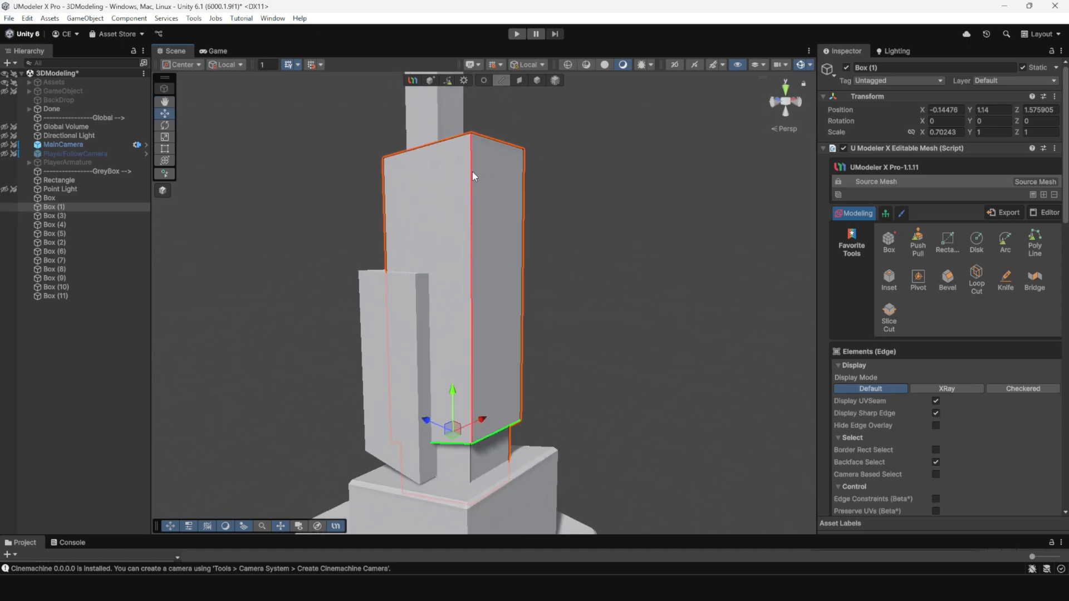
pyautogui.click(472, 171)
pyautogui.keyDown('alt'); pyautogui.moveTo(472, 171); pyautogui.dragTo(389, 245); pyautogui.keyUp('alt')
pyautogui.keyDown('shift'); pyautogui.click(469, 215); pyautogui.keyUp('shift')
pyautogui.click(948, 287)
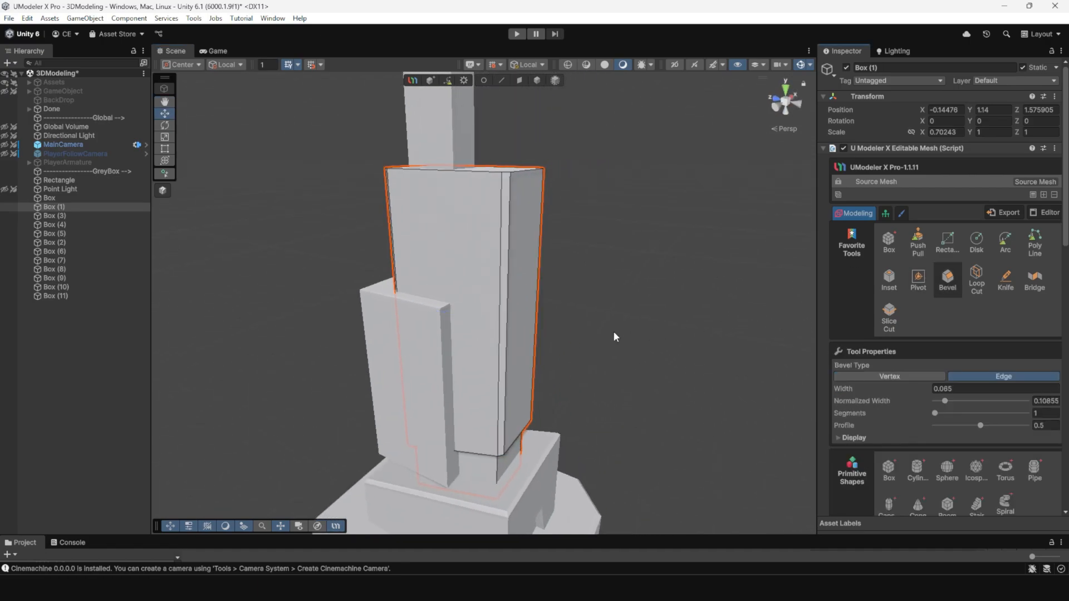
pyautogui.keyDown('alt'); pyautogui.moveTo(616, 337); pyautogui.dragTo(420, 439); pyautogui.keyUp('alt')
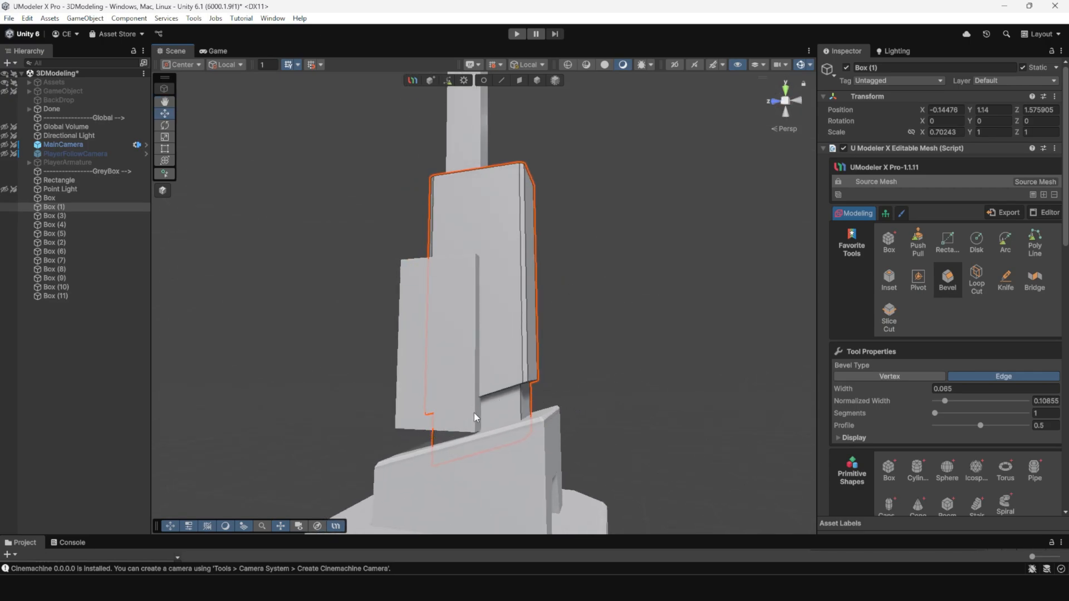
# Select the neck's vertical edges beneath the tall box and bevel them
pyautogui.moveTo(473, 412); pyautogui.dragTo(490, 281, button='middle')
pyautogui.keyDown('alt'); pyautogui.moveTo(490, 282); pyautogui.dragTo(390, 328); pyautogui.keyUp('alt')
pyautogui.click(501, 80)
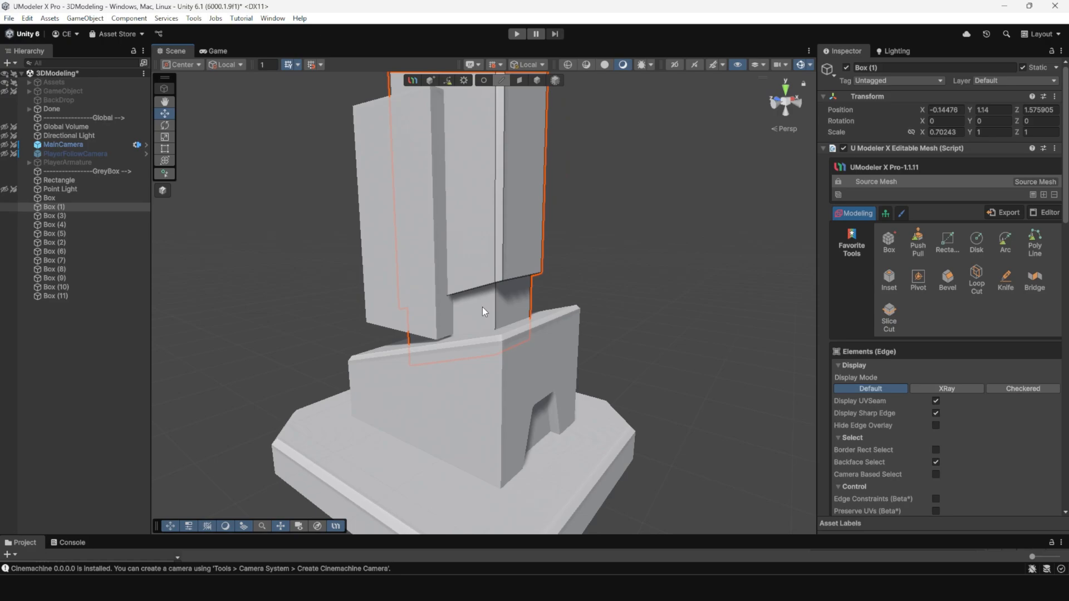
pyautogui.keyDown('alt'); pyautogui.moveTo(550, 305); pyautogui.dragTo(495, 343); pyautogui.keyUp('alt')
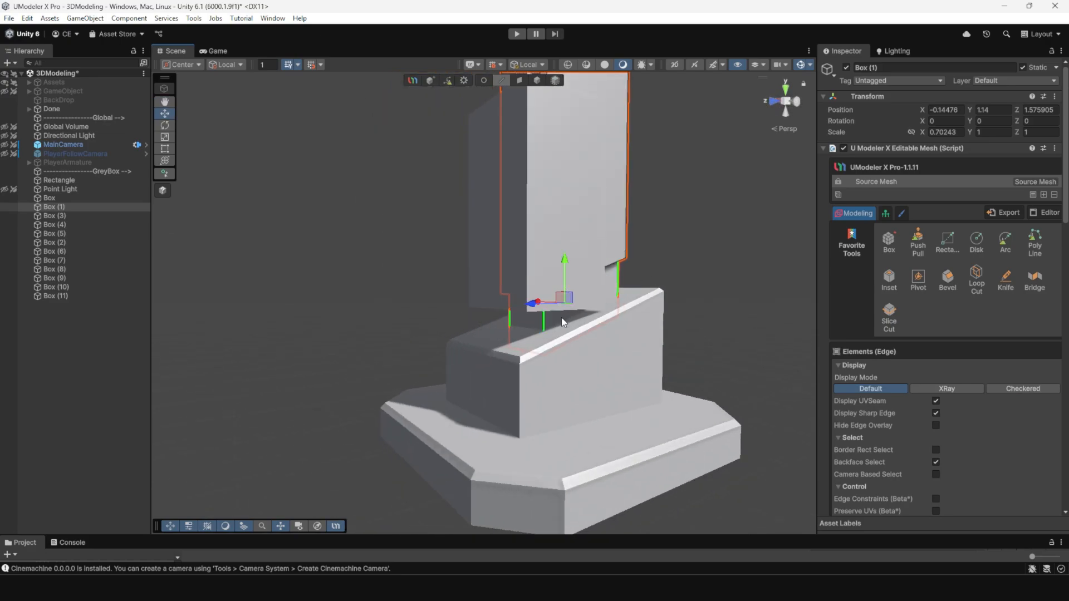
pyautogui.keyDown('alt'); pyautogui.moveTo(635, 308); pyautogui.dragTo(533, 293); pyautogui.keyUp('alt')
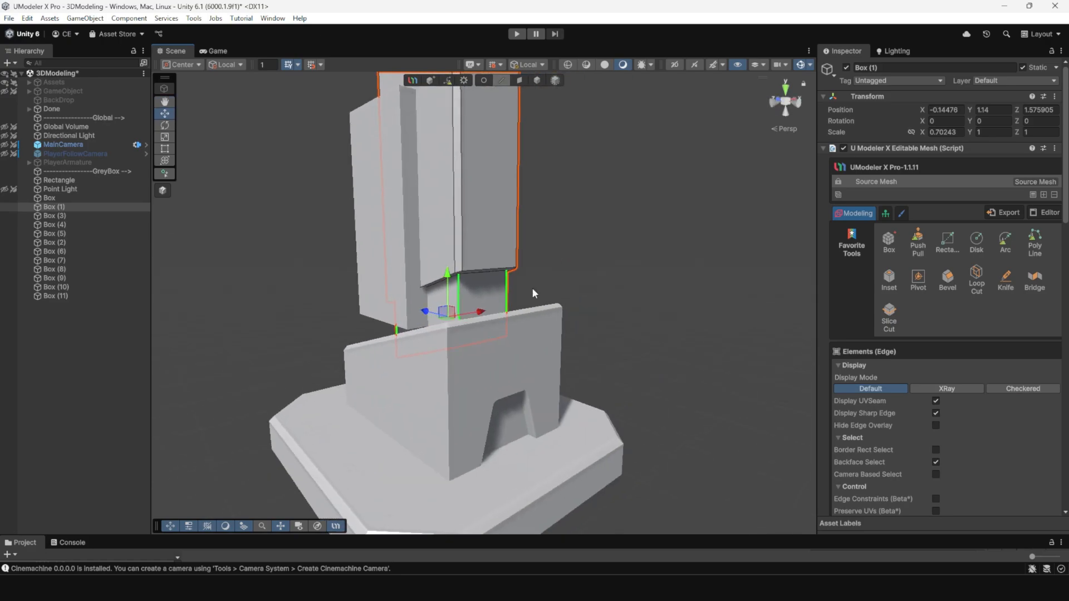
pyautogui.click(952, 280)
pyautogui.keyDown('alt'); pyautogui.moveTo(597, 248); pyautogui.dragTo(575, 277); pyautogui.keyUp('alt')
# Move the tall box's top vertices on the recess side inward to taper that side, and deselect the box
pyautogui.keyDown('alt'); pyautogui.moveTo(575, 277); pyautogui.dragTo(479, 236, button='right'); pyautogui.keyUp('alt')
pyautogui.keyDown('alt'); pyautogui.moveTo(479, 236); pyautogui.dragTo(510, 240); pyautogui.keyUp('alt')
pyautogui.keyDown('alt'); pyautogui.moveTo(492, 262); pyautogui.dragTo(577, 245); pyautogui.keyUp('alt')
pyautogui.click(536, 80)
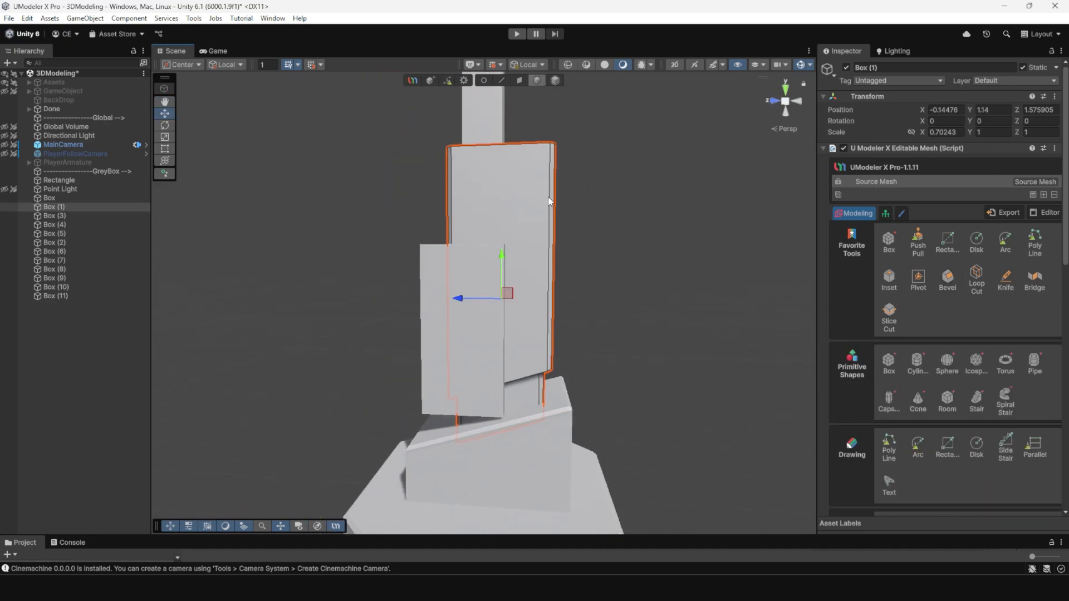
pyautogui.keyDown('alt'); pyautogui.moveTo(548, 196); pyautogui.dragTo(491, 95); pyautogui.keyUp('alt')
pyautogui.keyDown('alt'); pyautogui.moveTo(491, 132); pyautogui.dragTo(532, 92); pyautogui.keyUp('alt')
pyautogui.moveTo(520, 170); pyautogui.dragTo(581, 244)
pyautogui.moveTo(512, 196); pyautogui.dragTo(476, 202)
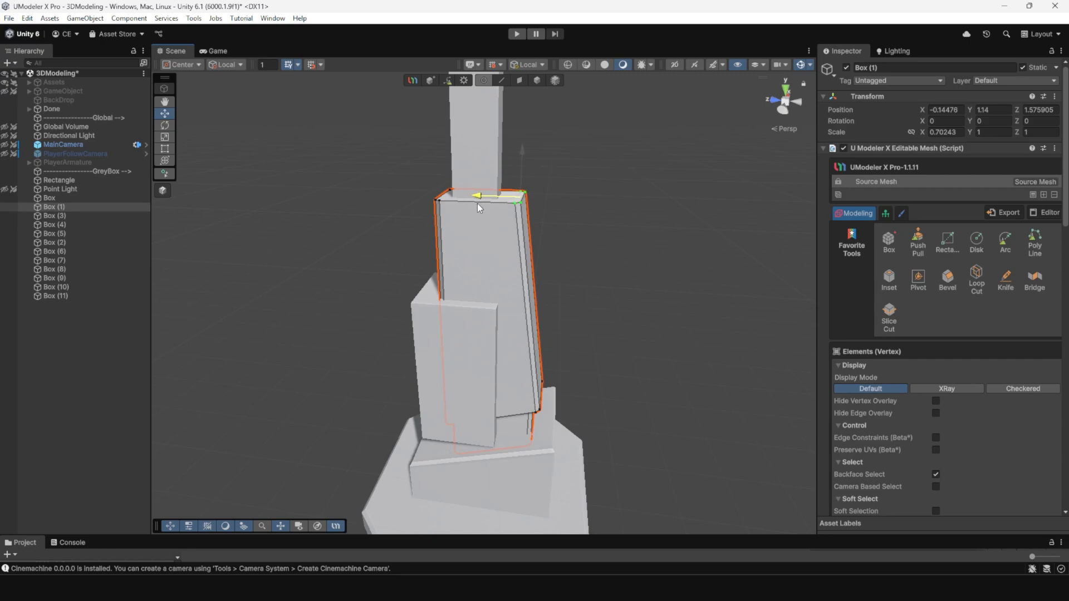
pyautogui.keyDown('alt'); pyautogui.moveTo(539, 225); pyautogui.dragTo(558, 239); pyautogui.keyUp('alt')
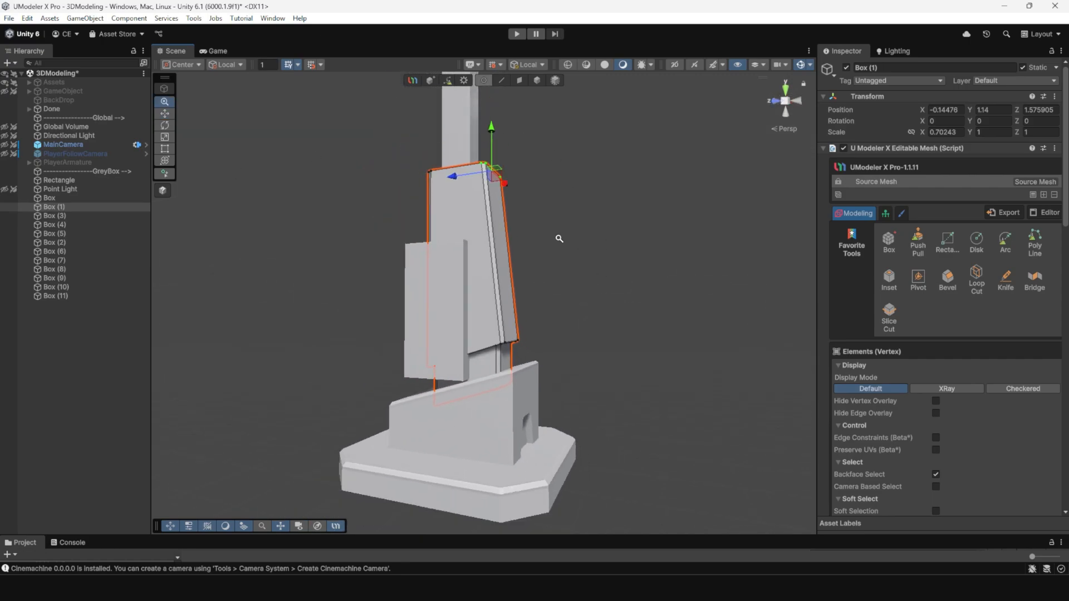
pyautogui.keyDown('alt'); pyautogui.moveTo(558, 239); pyautogui.dragTo(496, 191, button='right'); pyautogui.keyUp('alt')
pyautogui.keyDown('alt'); pyautogui.moveTo(496, 191); pyautogui.dragTo(501, 251, button='middle'); pyautogui.keyUp('alt')
pyautogui.keyDown('alt'); pyautogui.moveTo(501, 251); pyautogui.dragTo(640, 478, button='right'); pyautogui.keyUp('alt')
pyautogui.keyDown('alt'); pyautogui.moveTo(590, 447); pyautogui.dragTo(579, 307, button='middle'); pyautogui.keyUp('alt')
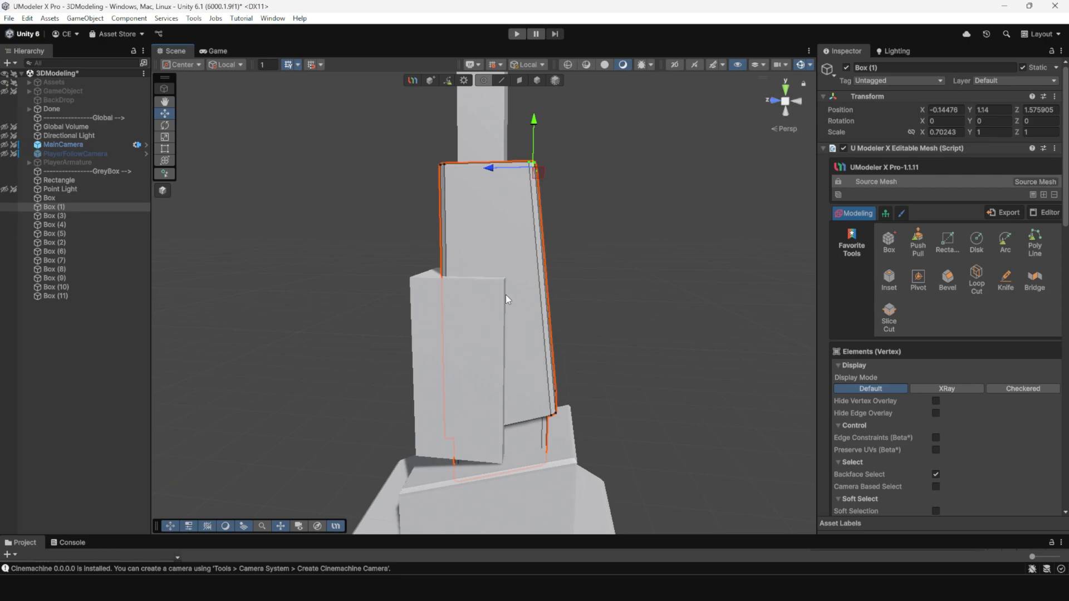
pyautogui.click(537, 80)
pyautogui.click(626, 225)
# Select Box (2), the side block beside the tall box, and lower it into the base block to Y position -0.816
pyautogui.click(445, 328)
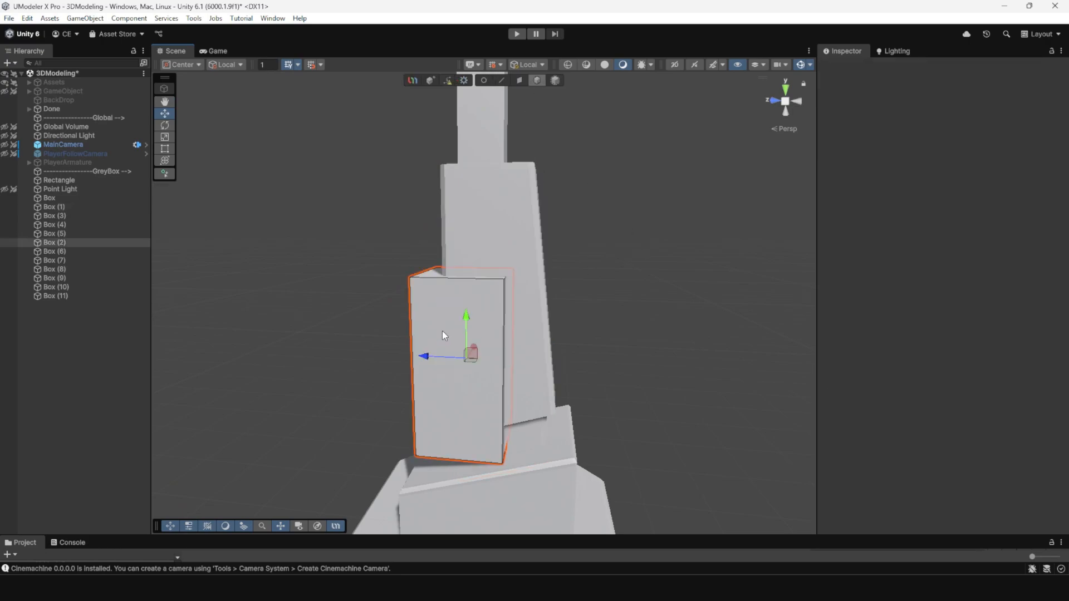
pyautogui.keyDown('alt'); pyautogui.moveTo(446, 328); pyautogui.dragTo(487, 349); pyautogui.keyUp('alt')
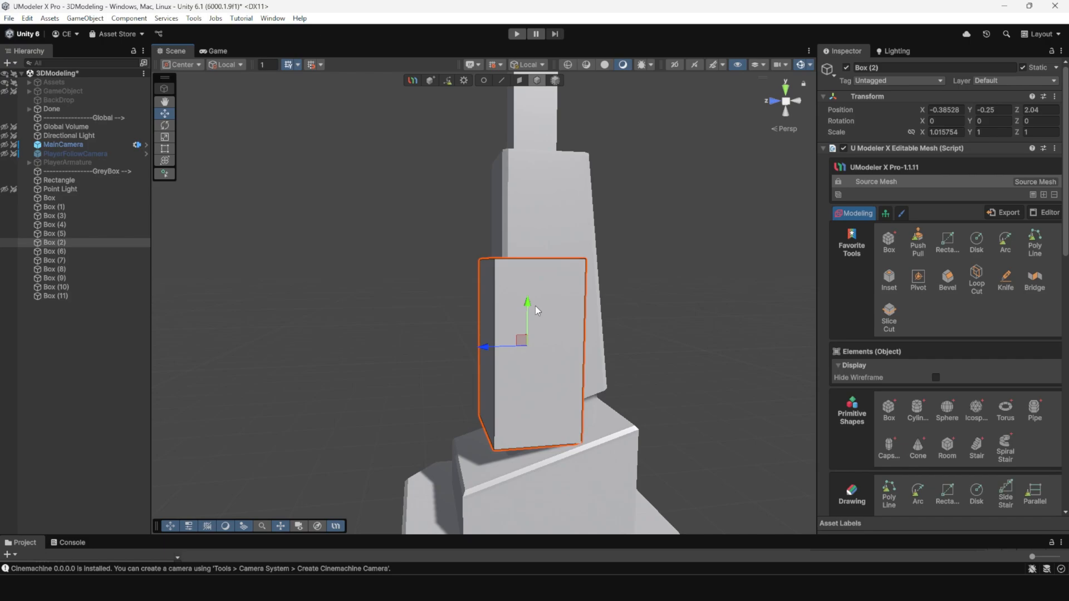
pyautogui.moveTo(528, 310); pyautogui.dragTo(479, 316)
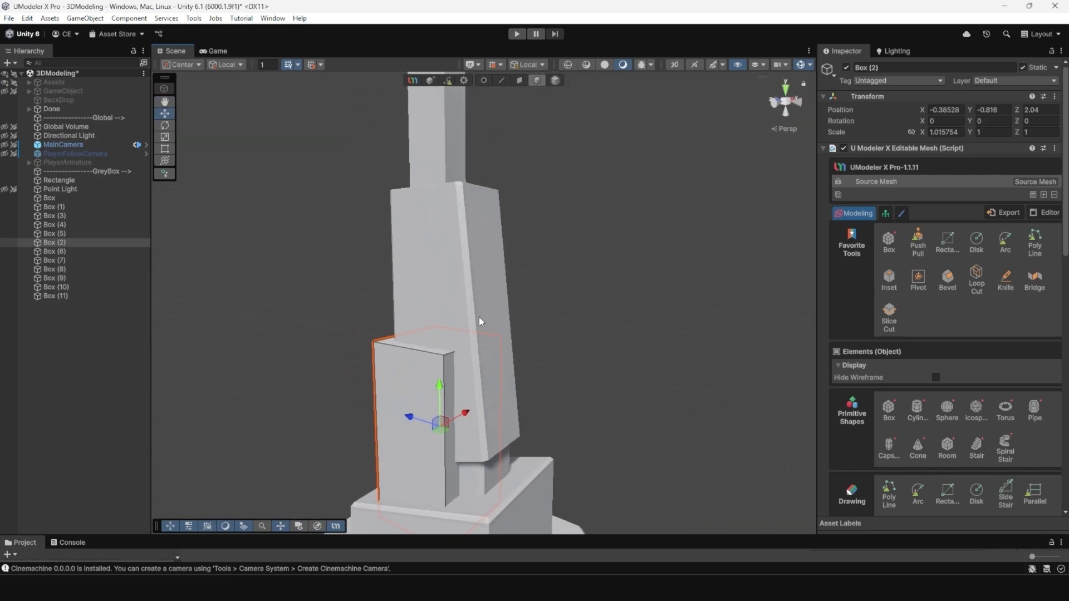
# Select the outer vertical edges and exposed top edges of Box (2) and bevel them
pyautogui.click(502, 81)
pyautogui.click(444, 383)
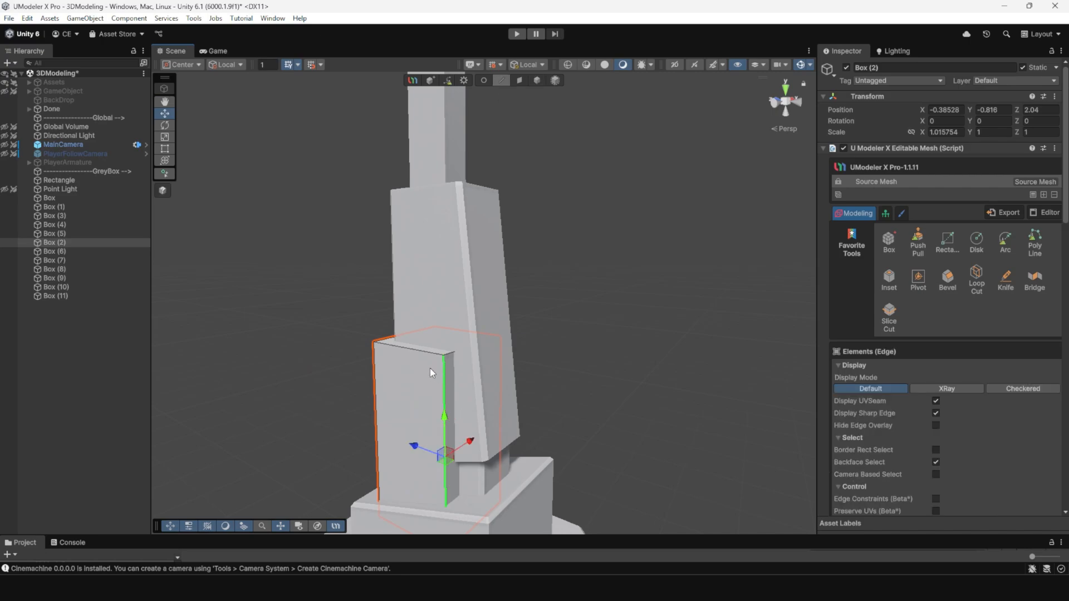
pyautogui.keyDown('alt'); pyautogui.moveTo(419, 352); pyautogui.dragTo(556, 393); pyautogui.keyUp('alt')
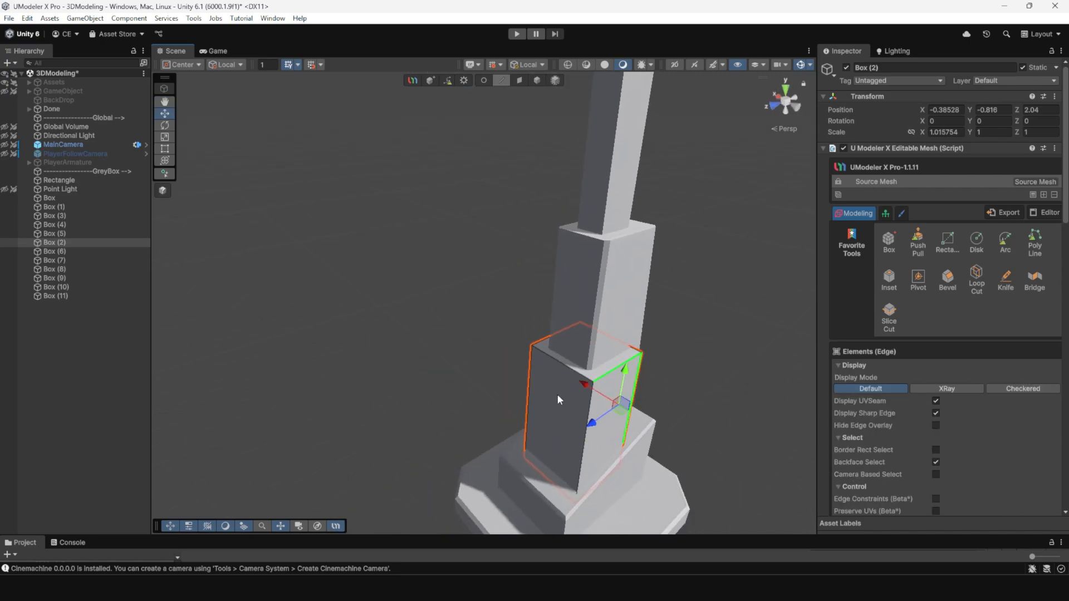
pyautogui.keyDown('shift'); pyautogui.click(567, 367); pyautogui.keyUp('shift')
pyautogui.moveTo(566, 368); pyautogui.dragTo(471, 374, button='middle')
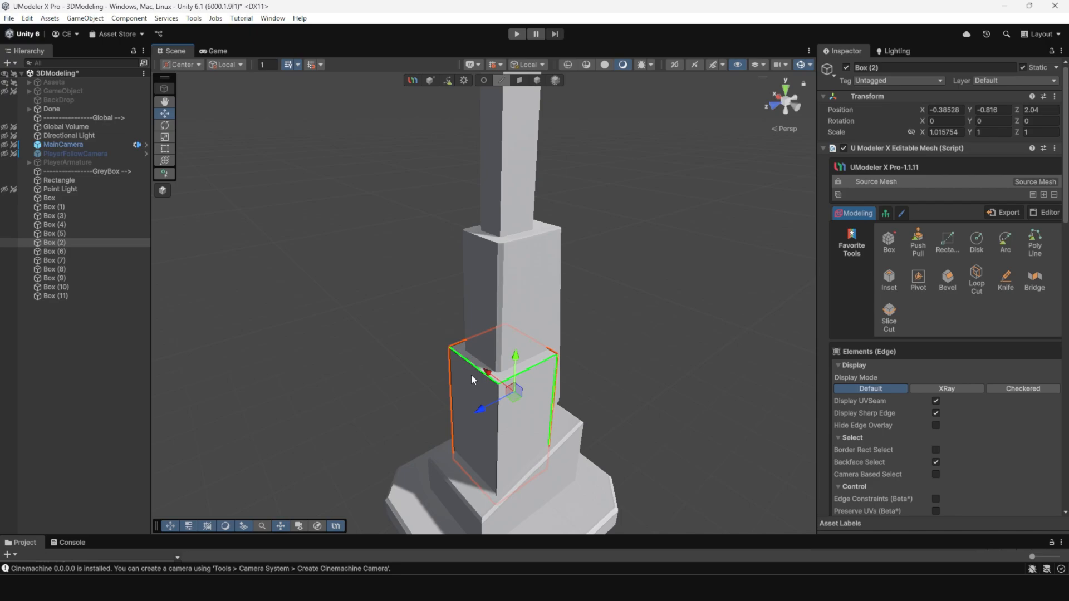
pyautogui.keyDown('alt'); pyautogui.moveTo(471, 374); pyautogui.dragTo(512, 318); pyautogui.keyUp('alt')
pyautogui.moveTo(458, 284); pyautogui.dragTo(769, 396)
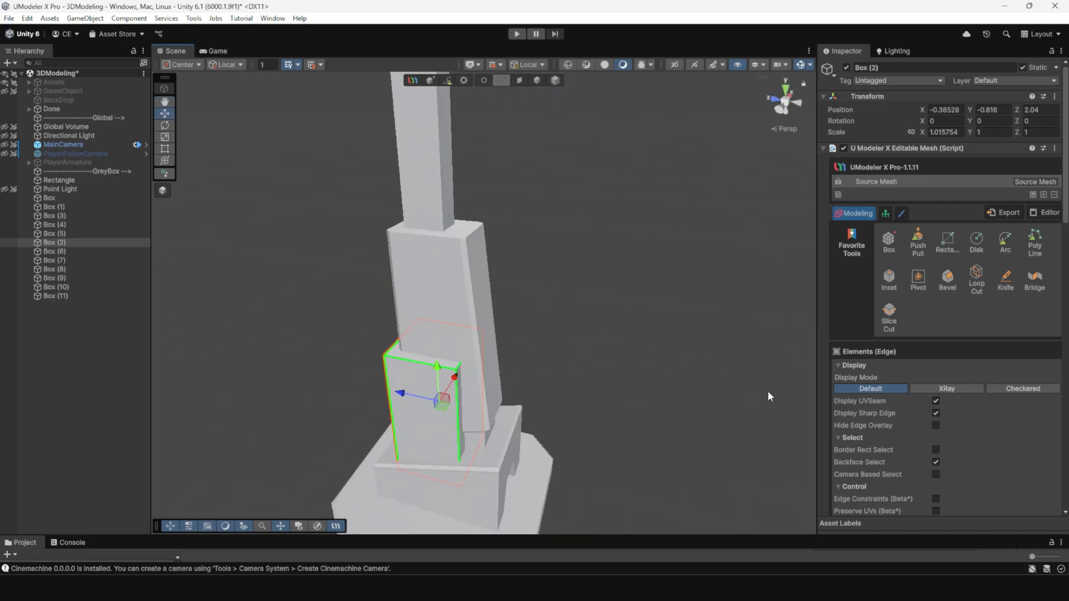
pyautogui.click(957, 282)
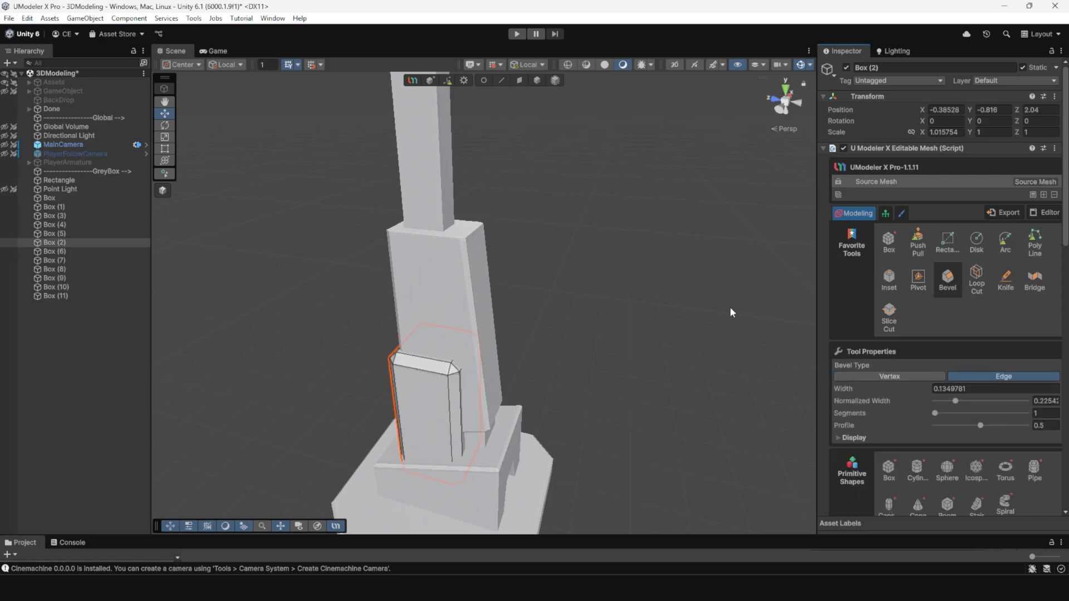
# Reduce the side block's bevel to a normalized width of 0.092 with 1 segment, and deselect the block
pyautogui.moveTo(954, 404); pyautogui.dragTo(941, 405)
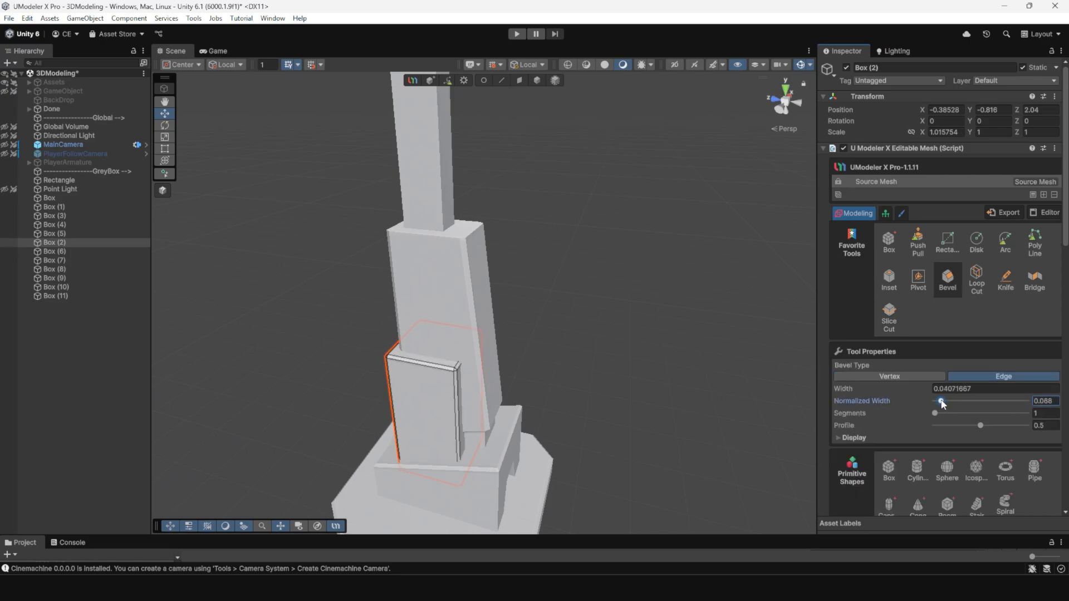
pyautogui.keyDown('alt'); pyautogui.moveTo(428, 356); pyautogui.dragTo(403, 367); pyautogui.keyUp('alt')
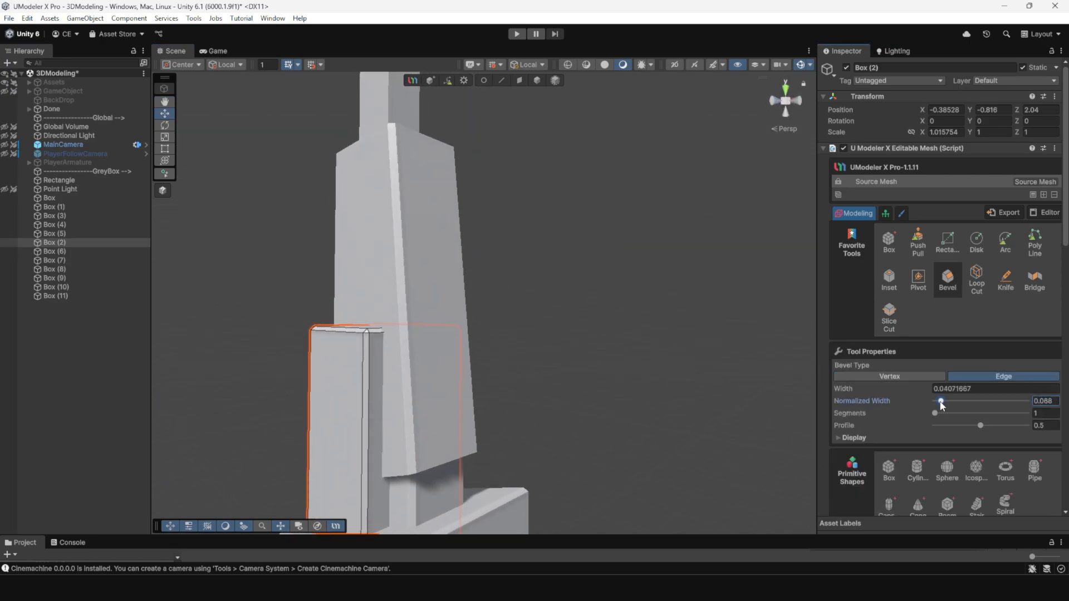
pyautogui.moveTo(940, 401); pyautogui.dragTo(942, 401)
pyautogui.keyDown('alt'); pyautogui.moveTo(360, 289); pyautogui.dragTo(419, 370); pyautogui.keyUp('alt')
pyautogui.moveTo(419, 369); pyautogui.dragTo(399, 265, button='middle')
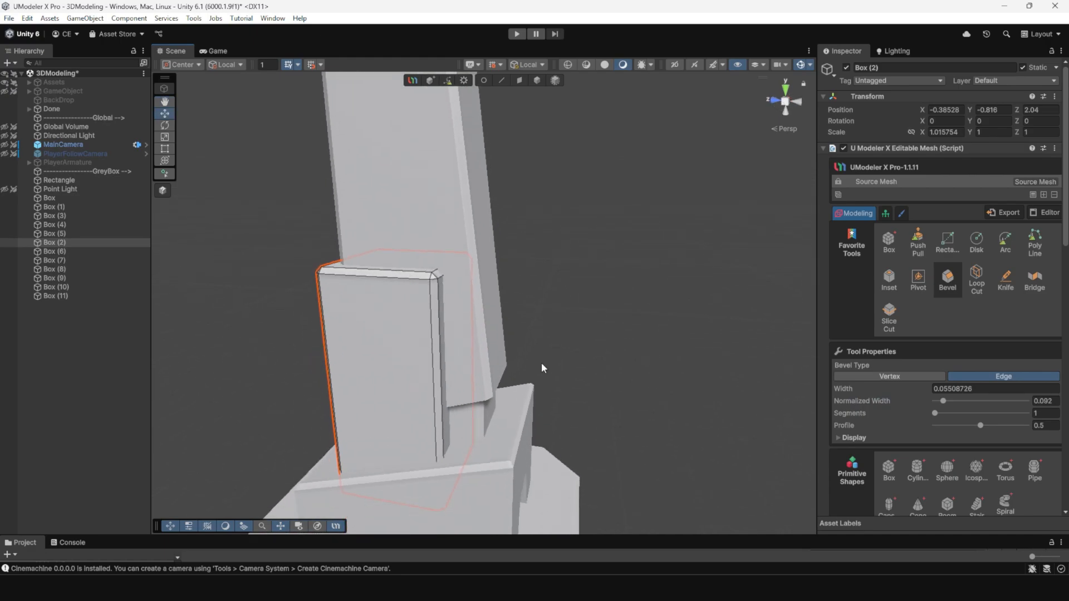
pyautogui.scroll(-3, 541, 363)
pyautogui.keyDown('alt'); pyautogui.moveTo(541, 363); pyautogui.dragTo(356, 306); pyautogui.keyUp('alt')
pyautogui.click(536, 80)
pyautogui.click(532, 297)
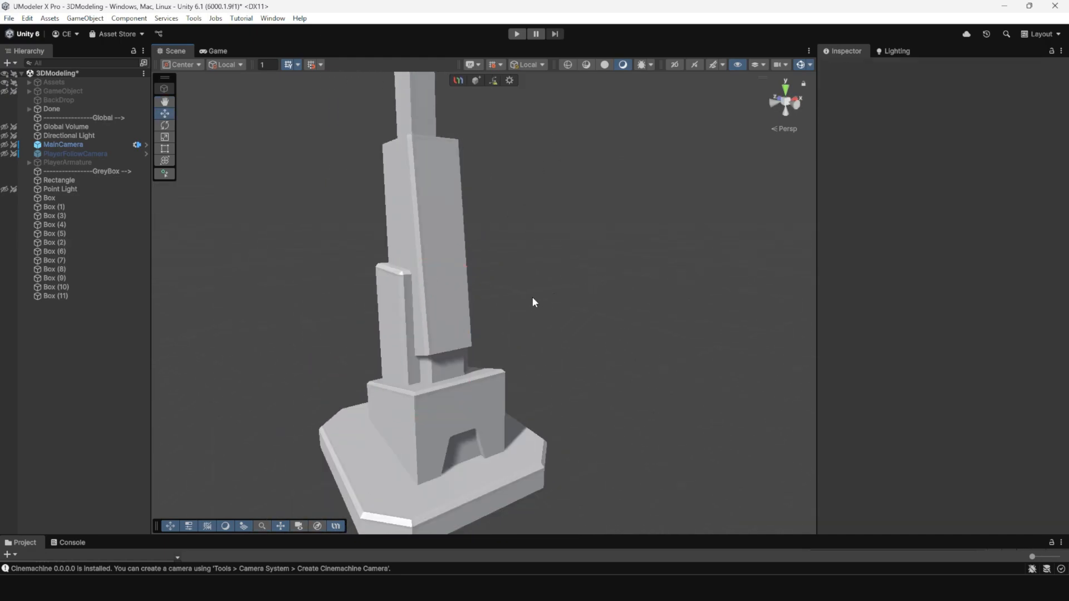
# Examine the side block, tapered box and base from several angles and distances
pyautogui.scroll(-1, 424, 327)
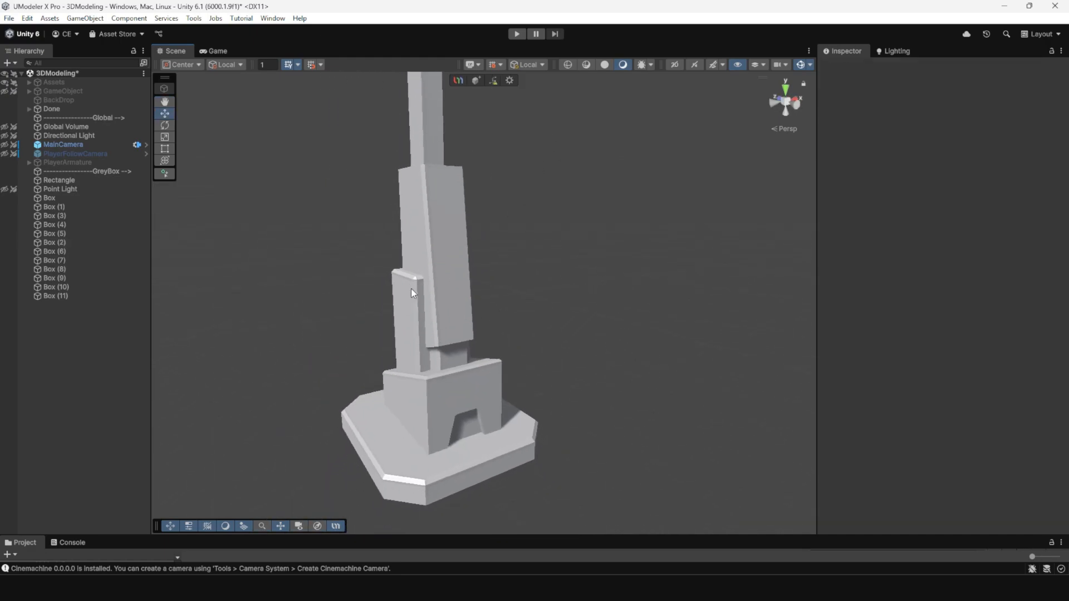
pyautogui.scroll(-3, 499, 277)
pyautogui.keyDown('alt'); pyautogui.moveTo(411, 289); pyautogui.dragTo(422, 269); pyautogui.keyUp('alt')
pyautogui.keyDown('alt'); pyautogui.moveTo(446, 283); pyautogui.dragTo(498, 292, button='right'); pyautogui.keyUp('alt')
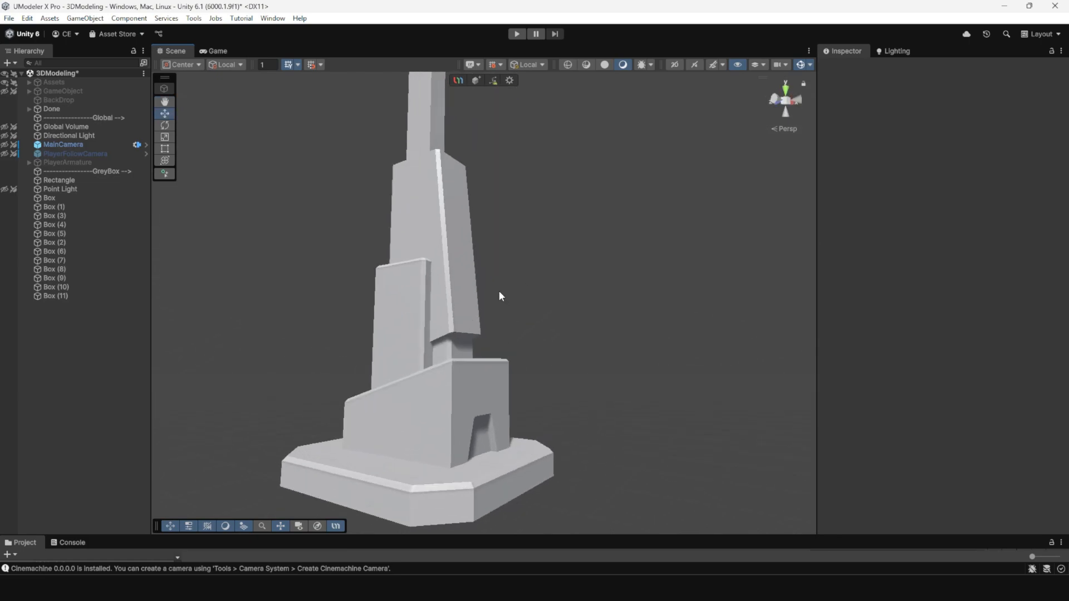
pyautogui.scroll(5, 498, 292)
pyautogui.keyDown('alt'); pyautogui.moveTo(491, 352); pyautogui.dragTo(572, 378); pyautogui.keyUp('alt')
pyautogui.scroll(-4, 539, 318)
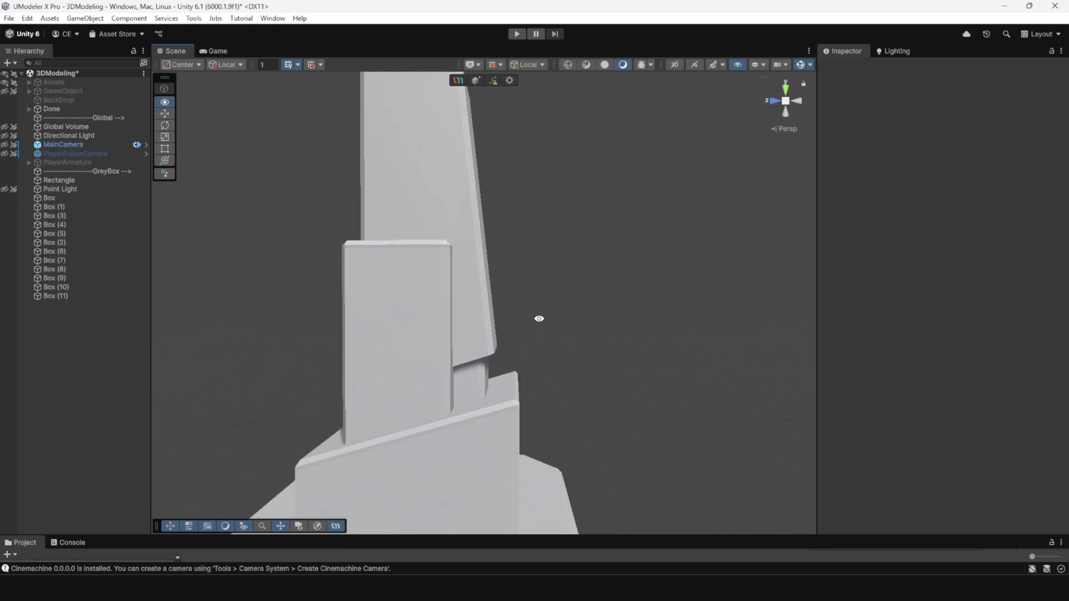
# Select Box (2), the side block, and slope its top by moving the top vertices at one end vertically
pyautogui.click(449, 287)
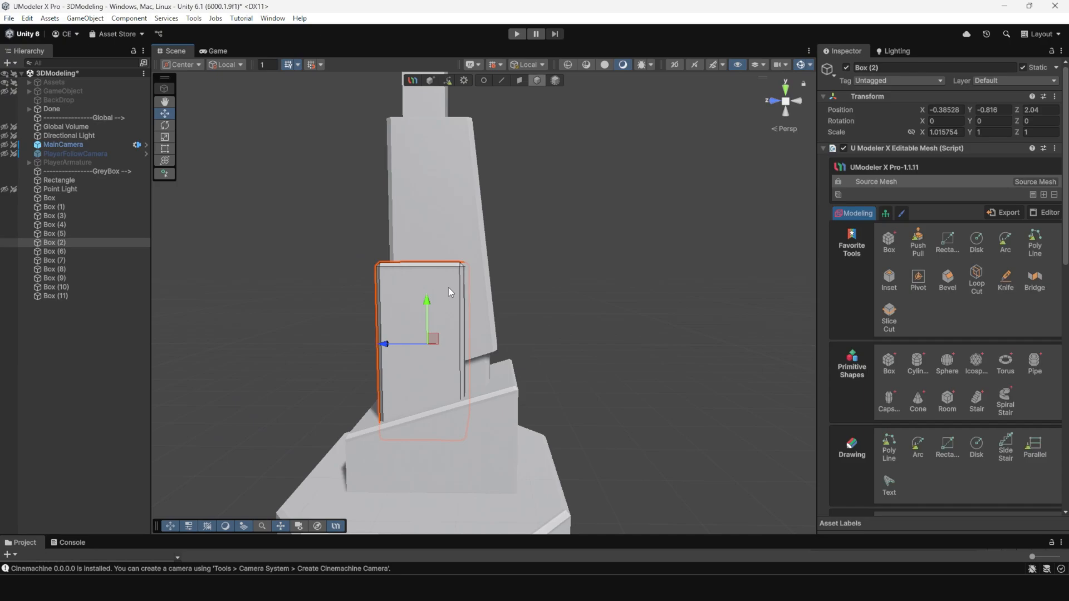
pyautogui.click(483, 80)
pyautogui.moveTo(347, 199); pyautogui.dragTo(439, 265)
pyautogui.hotkey('ctrl', 'z')
pyautogui.keyDown('alt'); pyautogui.moveTo(414, 228); pyautogui.dragTo(456, 270); pyautogui.keyUp('alt')
pyautogui.moveTo(457, 225); pyautogui.dragTo(482, 265)
pyautogui.click(462, 250)
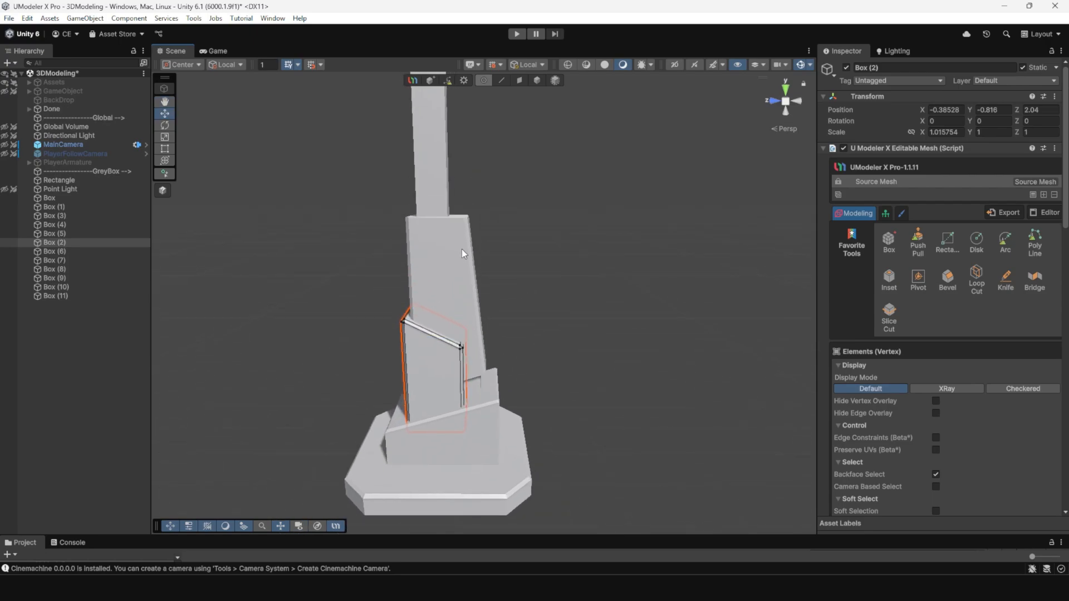
# Select Box (1), the tapered box, and lower the top vertices at its slanted end to slope the top
pyautogui.click(537, 80)
pyautogui.click(450, 261)
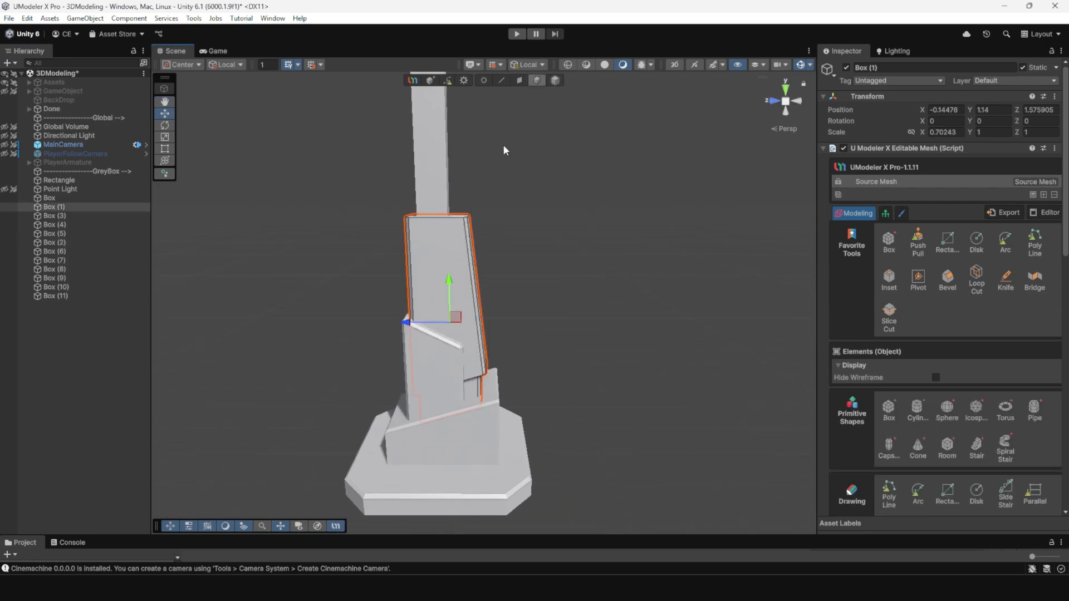
pyautogui.click(483, 81)
pyautogui.moveTo(450, 186); pyautogui.dragTo(491, 247)
pyautogui.moveTo(466, 173); pyautogui.dragTo(469, 265)
# Draw Poly Line segments between the corners at both short ends of the tapered box's sloped top
pyautogui.moveTo(470, 265); pyautogui.dragTo(509, 321, button='middle')
pyautogui.keyDown('alt'); pyautogui.moveTo(509, 322); pyautogui.dragTo(566, 404, button='right'); pyautogui.keyUp('alt')
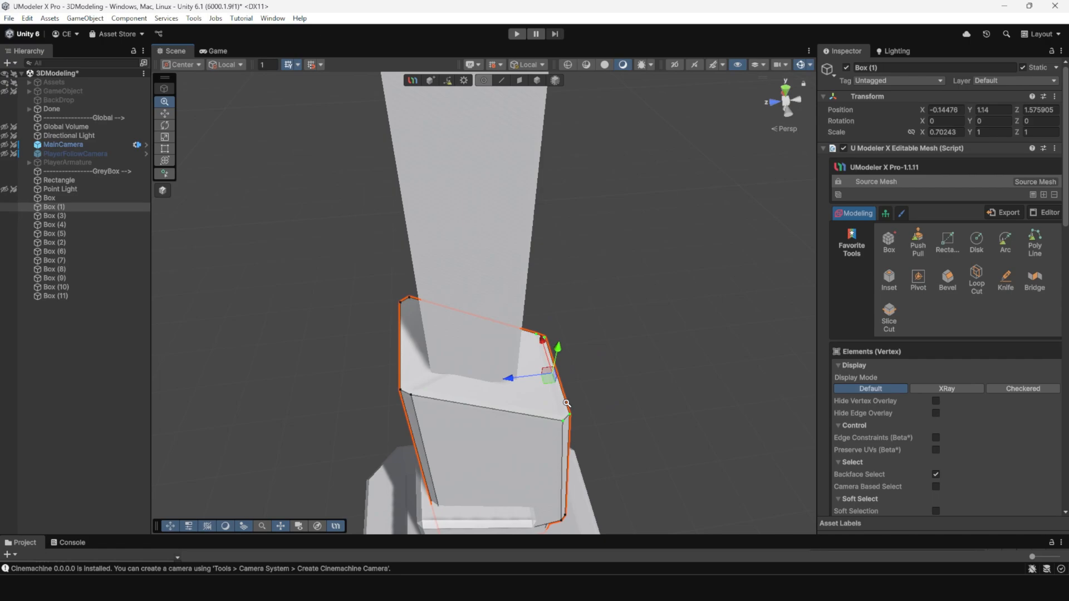
pyautogui.keyDown('alt'); pyautogui.moveTo(468, 357); pyautogui.dragTo(511, 344); pyautogui.keyUp('alt')
pyautogui.keyDown('alt'); pyautogui.moveTo(511, 344); pyautogui.dragTo(549, 424, button='right'); pyautogui.keyUp('alt')
pyautogui.keyDown('alt'); pyautogui.moveTo(549, 424); pyautogui.dragTo(547, 445); pyautogui.keyUp('alt')
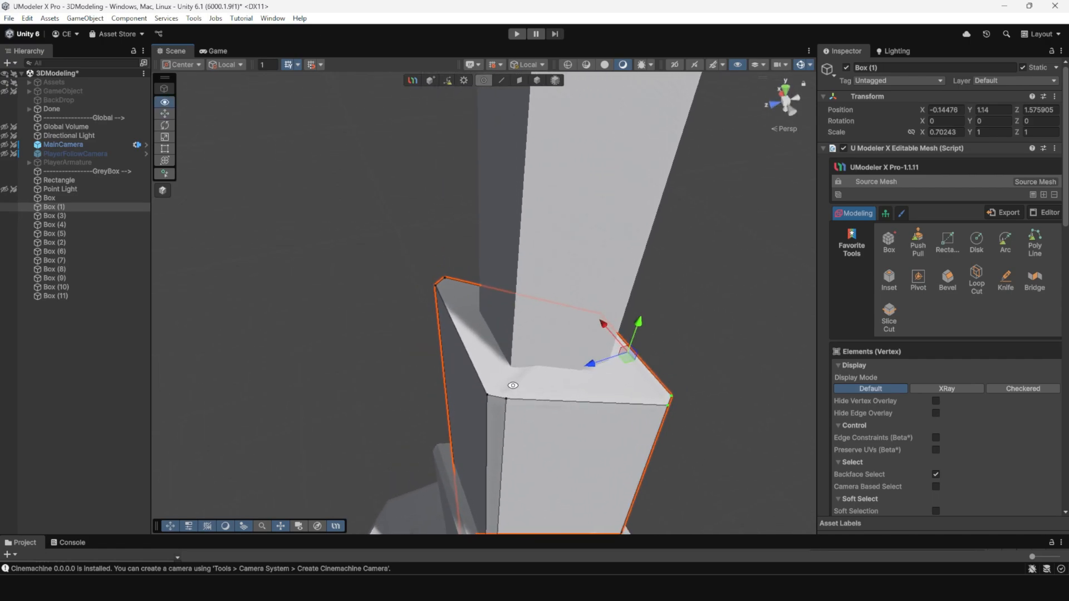
pyautogui.click(1035, 246)
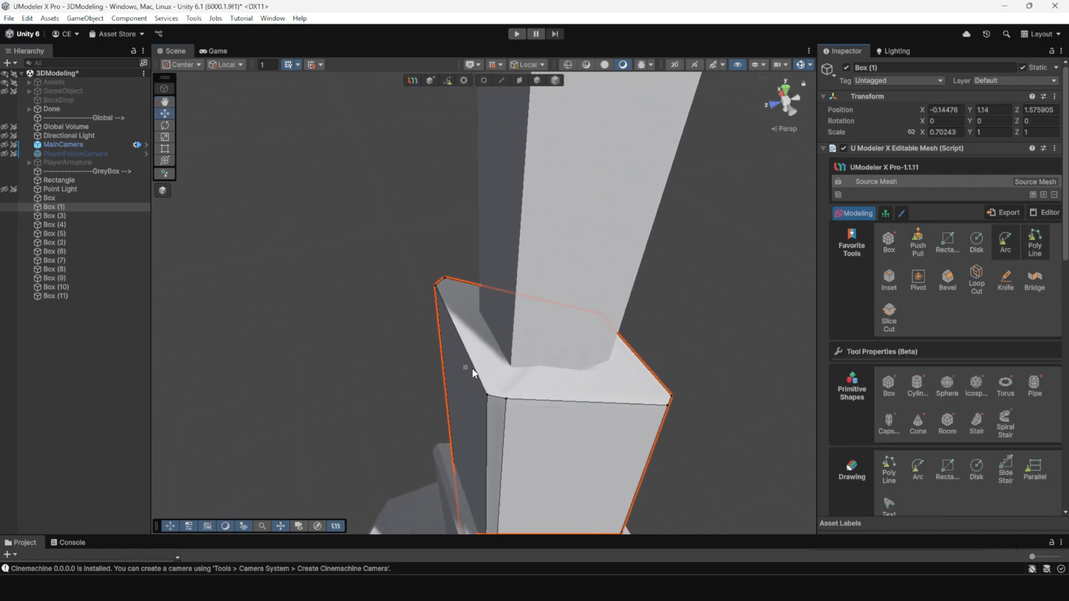
pyautogui.click(443, 279)
pyautogui.moveTo(551, 374)
pyautogui.keyDown('alt'); pyautogui.mouseDown()
pyautogui.moveTo(497, 343)
pyautogui.moveTo(412, 362)
pyautogui.mouseUp(); pyautogui.keyUp('alt')
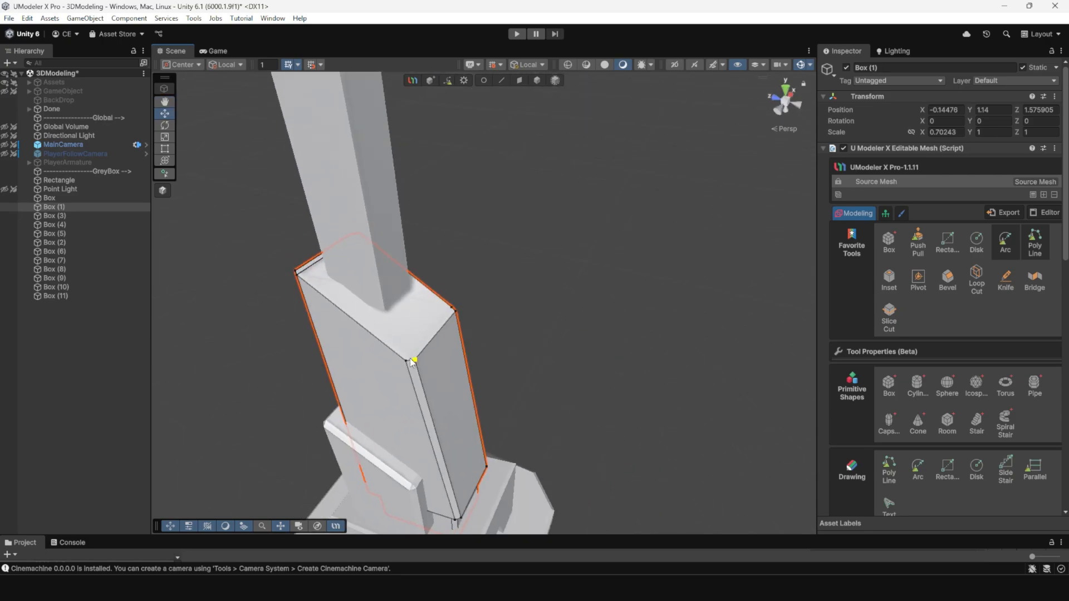
pyautogui.click(452, 308)
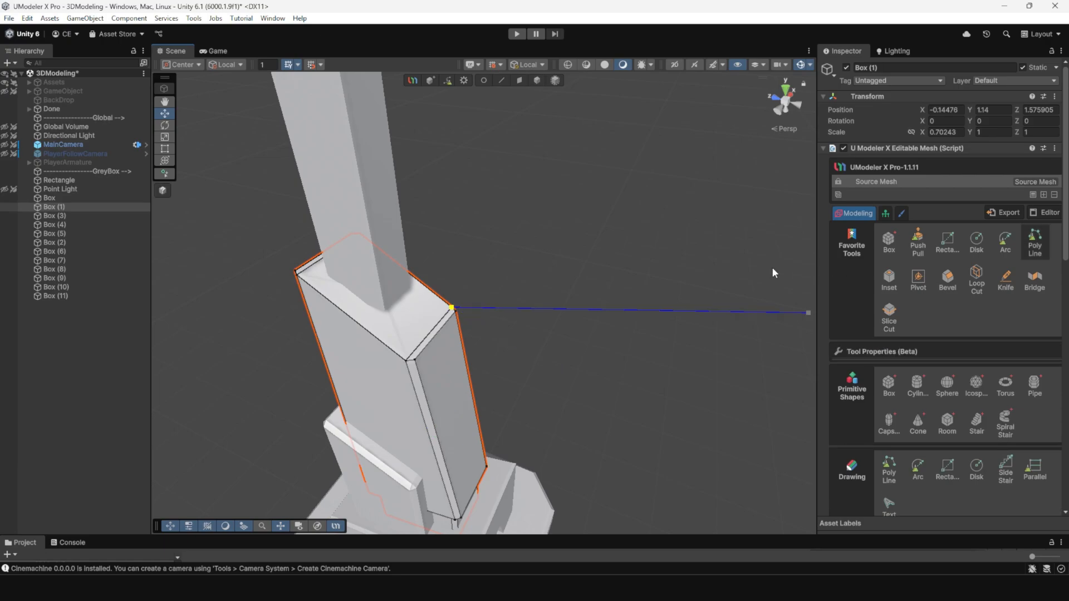
pyautogui.press('Escape')
# Save the scene
pyautogui.keyDown('alt'); pyautogui.moveTo(541, 355); pyautogui.dragTo(504, 313, button='right'); pyautogui.keyUp('alt')
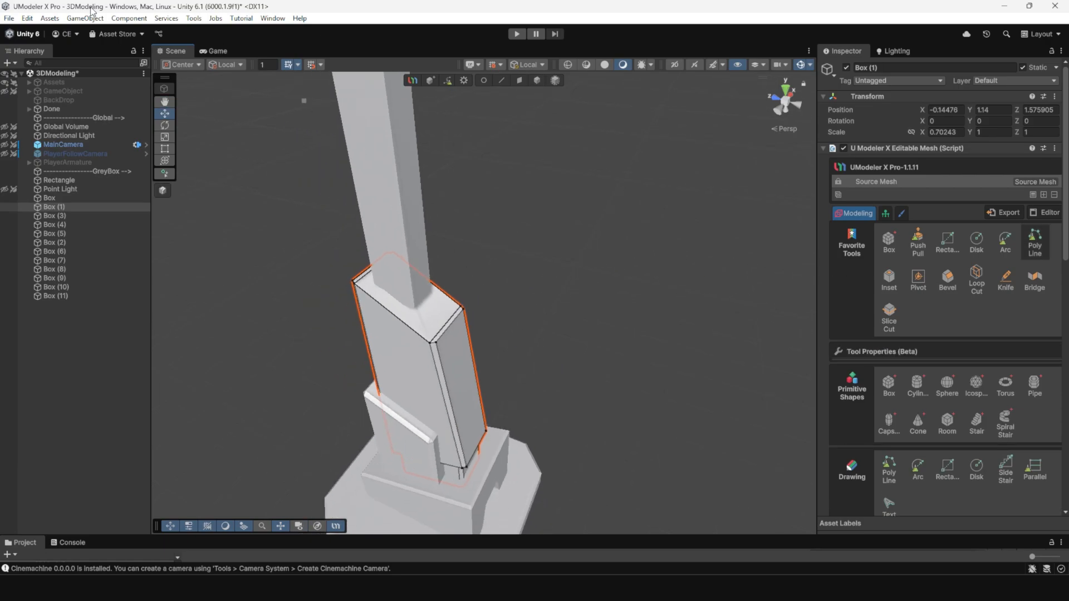
pyautogui.click(9, 18)
pyautogui.click(33, 74)
# Examine the lamp post's base, sloped blocks and lower pole from several angles and distances
pyautogui.keyDown('alt'); pyautogui.moveTo(534, 345); pyautogui.dragTo(504, 209); pyautogui.keyUp('alt')
pyautogui.moveTo(503, 208); pyautogui.dragTo(517, 282, button='middle')
pyautogui.scroll(-3, 520, 278)
pyautogui.keyDown('alt'); pyautogui.moveTo(520, 278); pyautogui.dragTo(573, 276); pyautogui.keyUp('alt')
pyautogui.press('Escape')
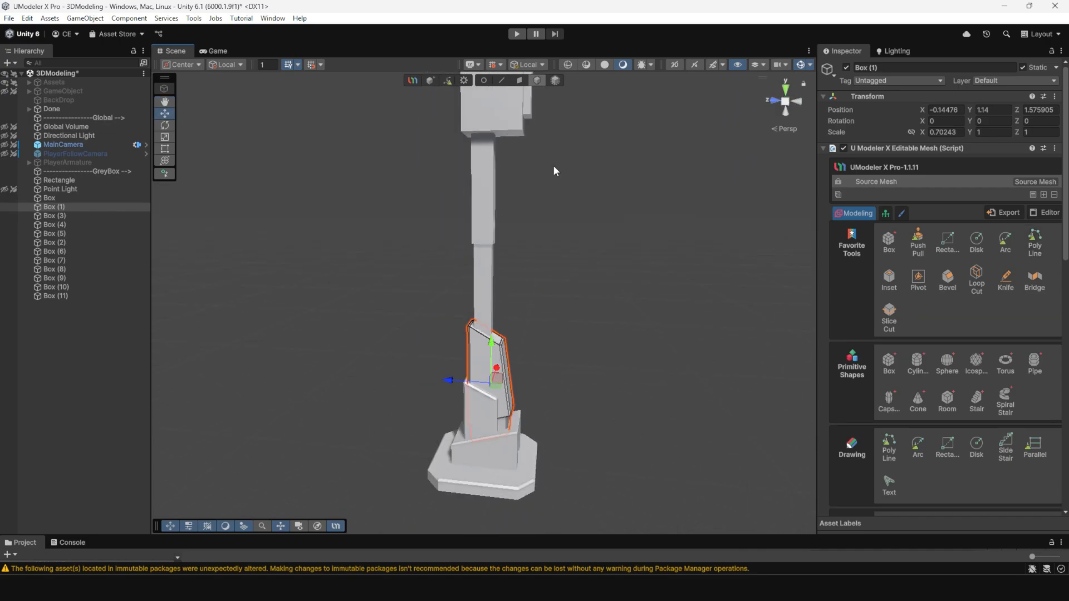
pyautogui.click(553, 165)
pyautogui.keyDown('alt'); pyautogui.moveTo(613, 312); pyautogui.dragTo(485, 386); pyautogui.keyUp('alt')
pyautogui.scroll(8, 488, 401)
pyautogui.moveTo(488, 410); pyautogui.dragTo(499, 245, button='middle')
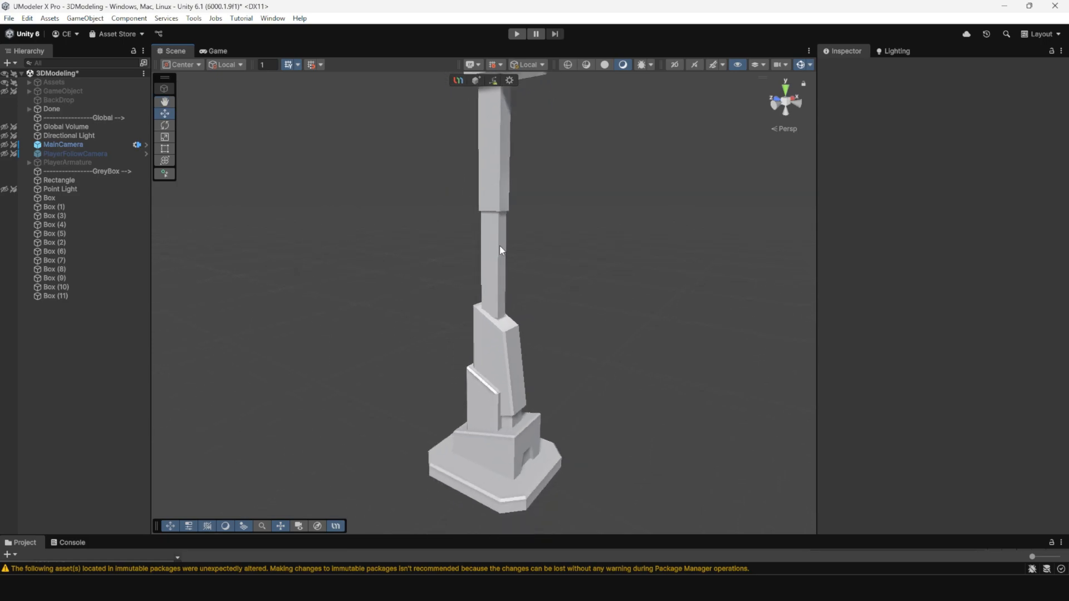
pyautogui.scroll(4, 525, 386)
pyautogui.click(497, 269)
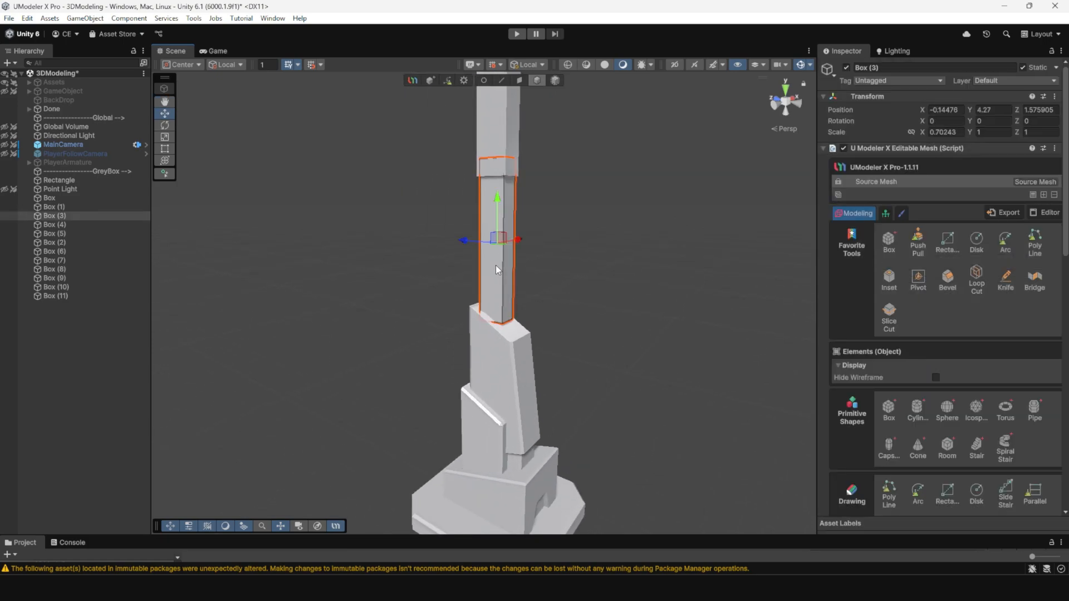
pyautogui.keyDown('alt'); pyautogui.moveTo(495, 268); pyautogui.dragTo(463, 268); pyautogui.keyUp('alt')
pyautogui.keyDown('alt'); pyautogui.moveTo(463, 268); pyautogui.dragTo(588, 410, button='right'); pyautogui.keyUp('alt')
pyautogui.keyDown('alt'); pyautogui.moveTo(513, 325); pyautogui.dragTo(440, 328); pyautogui.keyUp('alt')
# Select Box (1) and inset its sloped top face by about 0.066
pyautogui.click(482, 355)
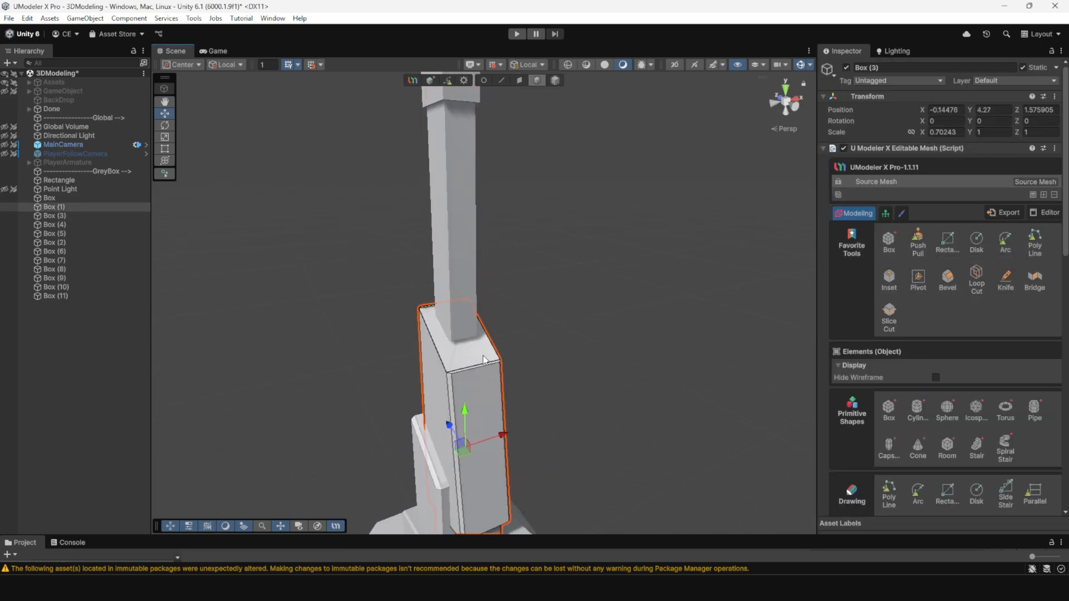
pyautogui.keyDown('alt'); pyautogui.moveTo(479, 334); pyautogui.dragTo(561, 384, button='right'); pyautogui.keyUp('alt')
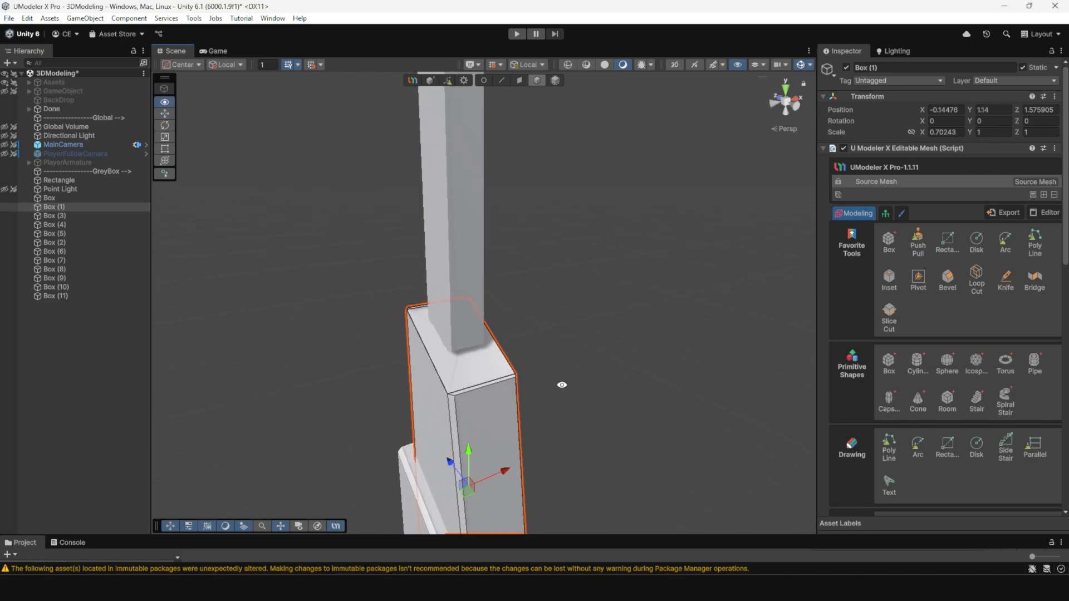
pyautogui.keyDown('alt'); pyautogui.moveTo(561, 384); pyautogui.dragTo(611, 384); pyautogui.keyUp('alt')
pyautogui.click(889, 279)
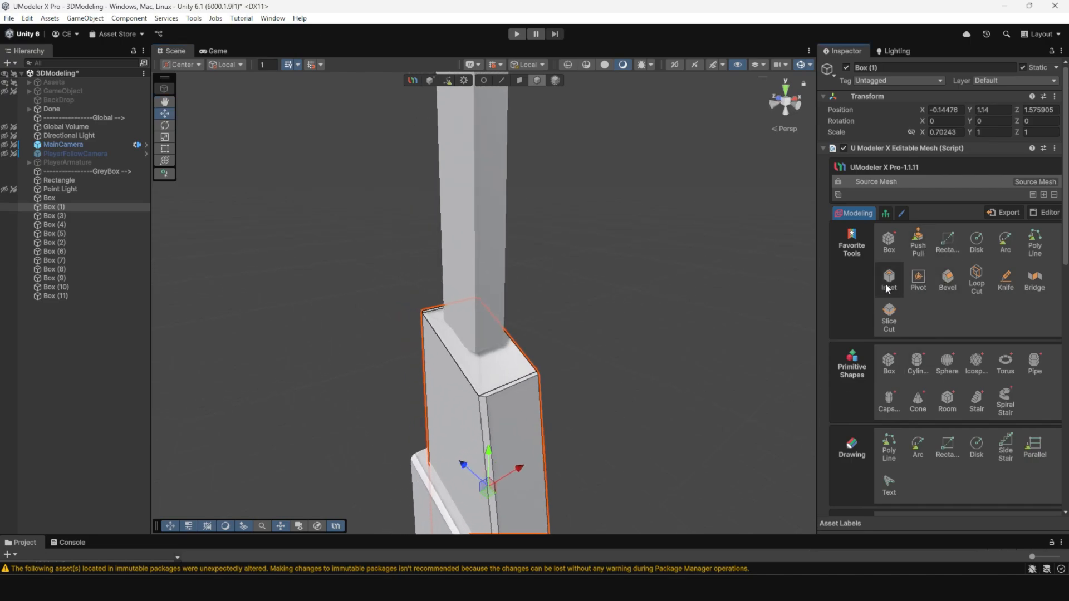
pyautogui.moveTo(510, 367); pyautogui.dragTo(513, 380)
pyautogui.scroll(3, 504, 319)
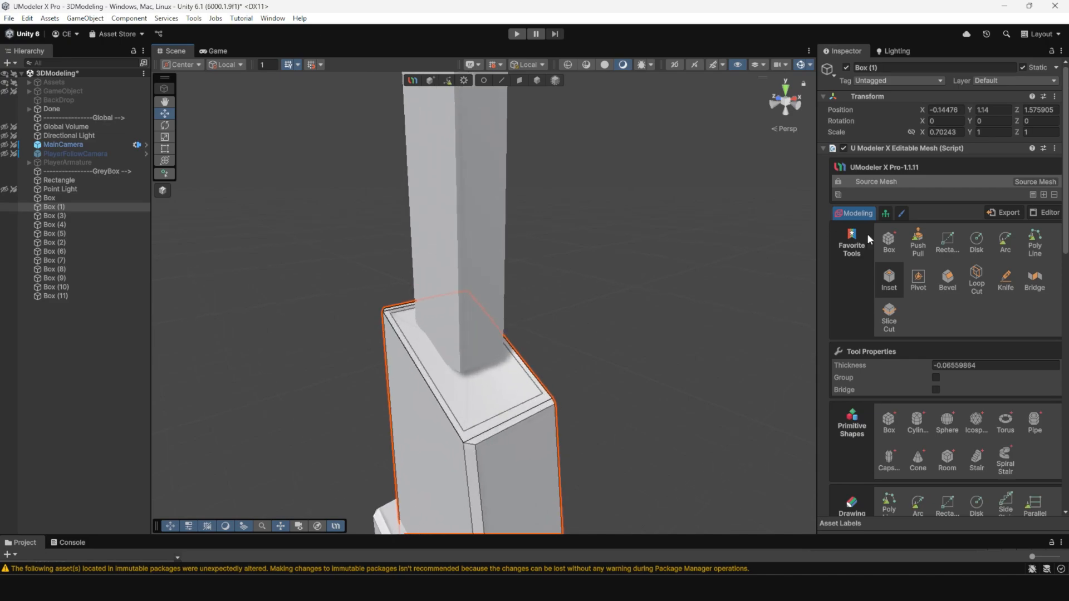
pyautogui.click(917, 245)
pyautogui.press('Escape')
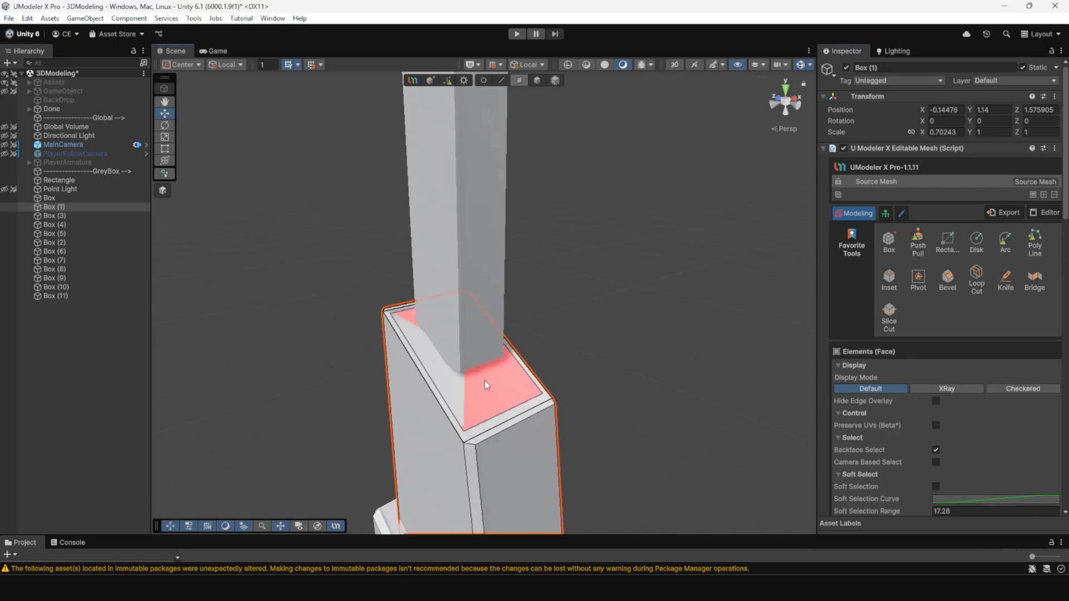
# Delete the top faces of Box (1), including the inset face and its surrounding rim
pyautogui.click(525, 373)
pyautogui.press('Delete')
pyautogui.click(507, 389)
pyautogui.press('Delete')
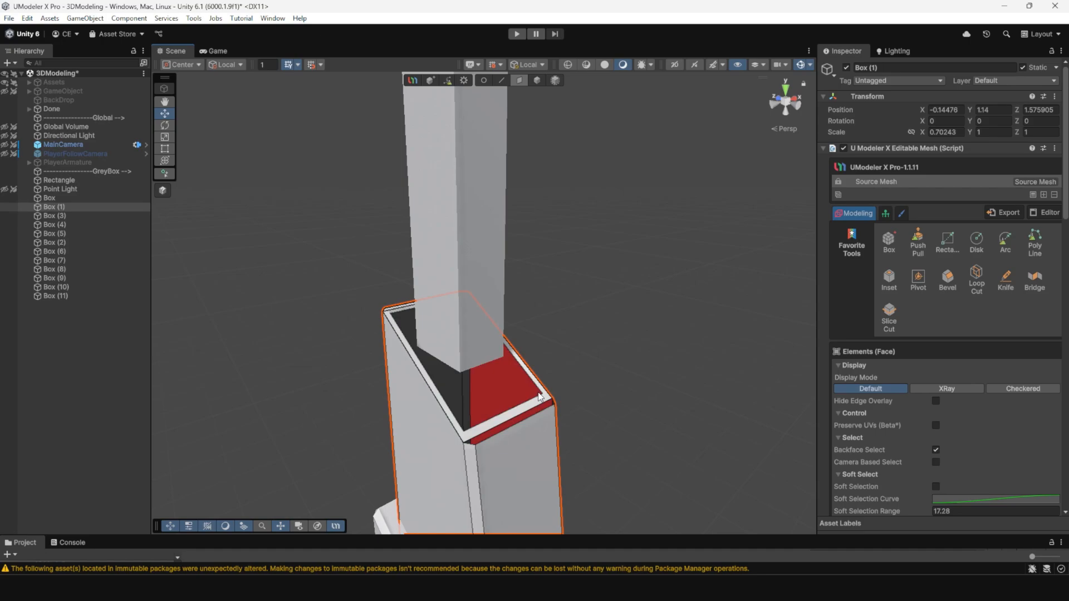
pyautogui.click(492, 427)
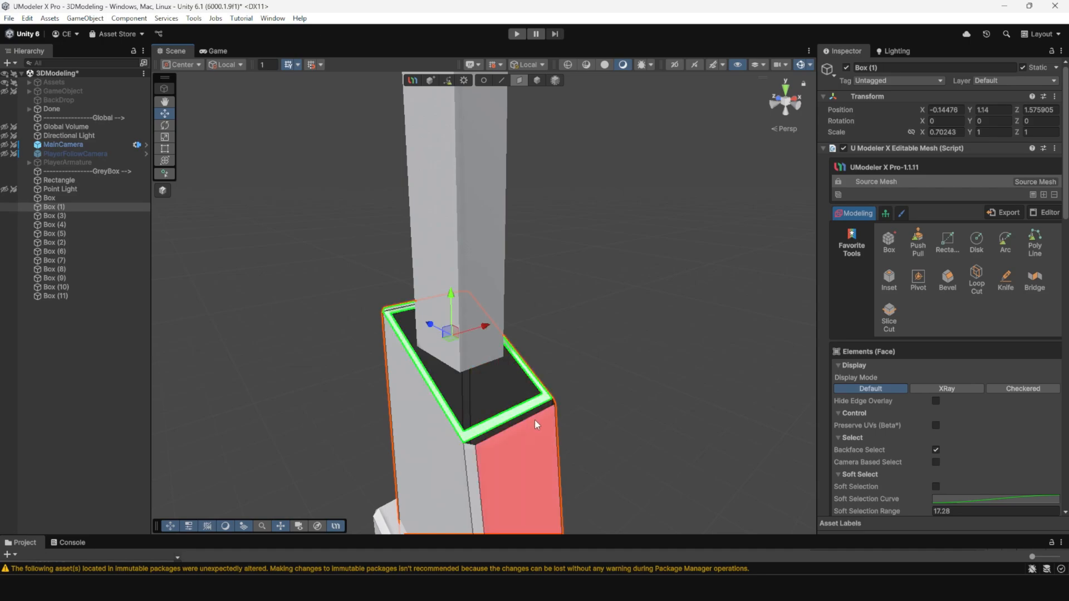
pyautogui.press('Delete')
# Delete the leftover edges and narrow strips along both short ends of Box (1)'s open top
pyautogui.scroll(3, 526, 395)
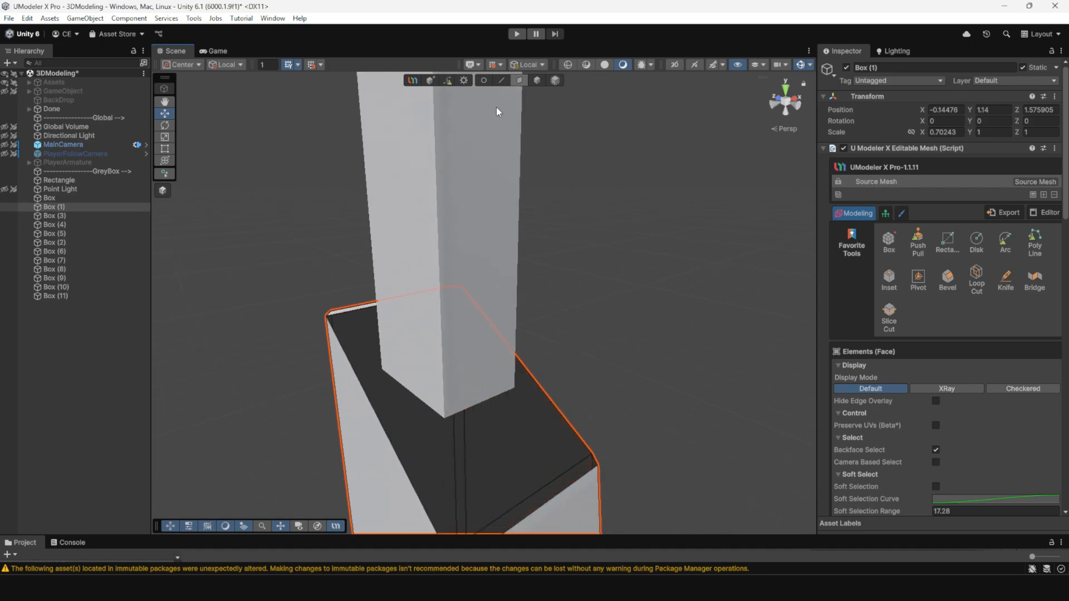
pyautogui.click(501, 80)
pyautogui.moveTo(579, 440); pyautogui.dragTo(554, 250, button='middle')
pyautogui.keyDown('alt'); pyautogui.moveTo(553, 251); pyautogui.dragTo(580, 332); pyautogui.keyUp('alt')
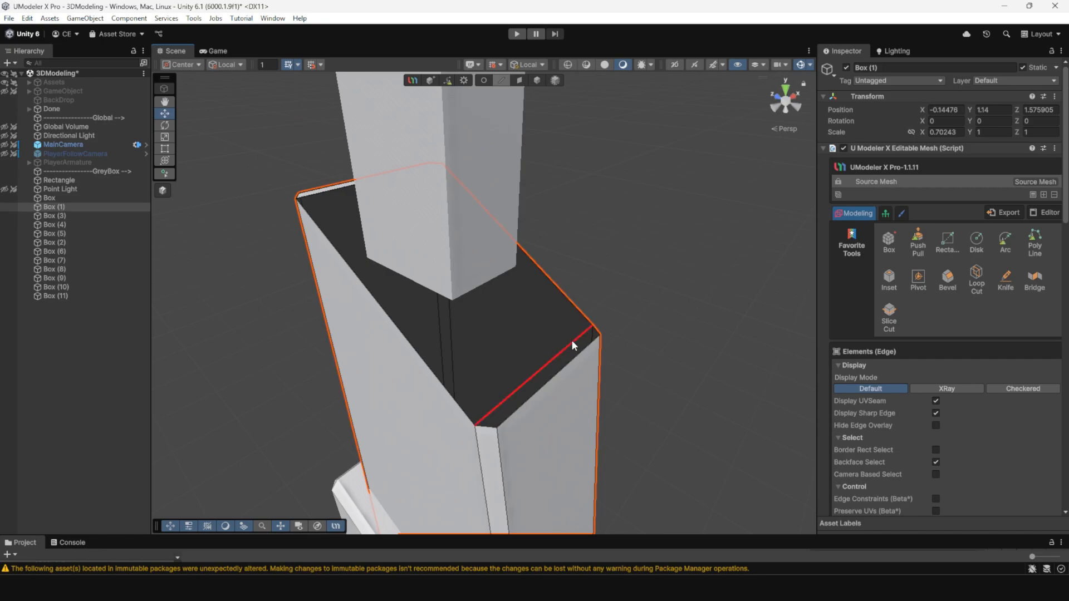
pyautogui.click(572, 343)
pyautogui.press('Delete')
pyautogui.keyDown('alt'); pyautogui.moveTo(522, 205); pyautogui.dragTo(418, 268); pyautogui.keyUp('alt')
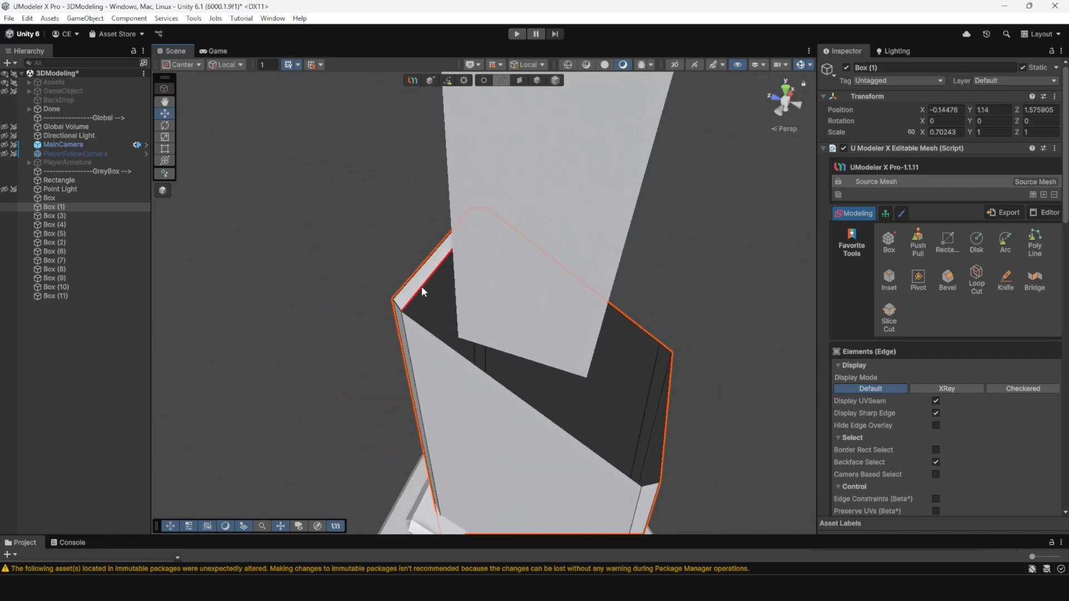
pyautogui.click(421, 288)
pyautogui.press('Delete')
pyautogui.keyDown('alt'); pyautogui.moveTo(537, 349); pyautogui.dragTo(604, 327); pyautogui.keyUp('alt')
pyautogui.click(526, 234)
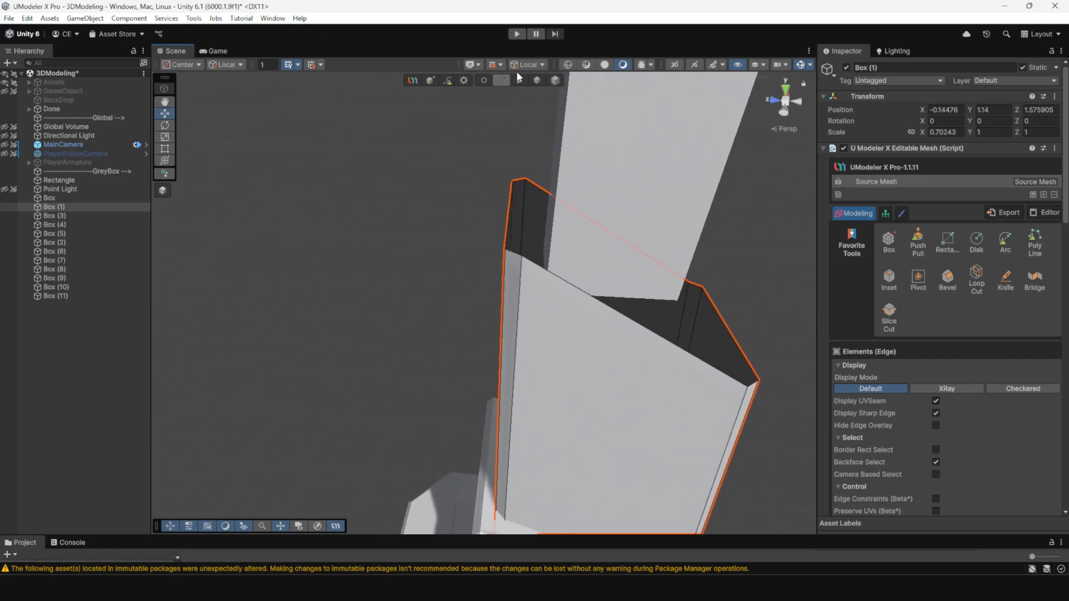
# Bridge the two long upper edges of Box (1) to rebuild its sloped top face
pyautogui.keyDown('alt'); pyautogui.moveTo(511, 177); pyautogui.dragTo(541, 340); pyautogui.keyUp('alt')
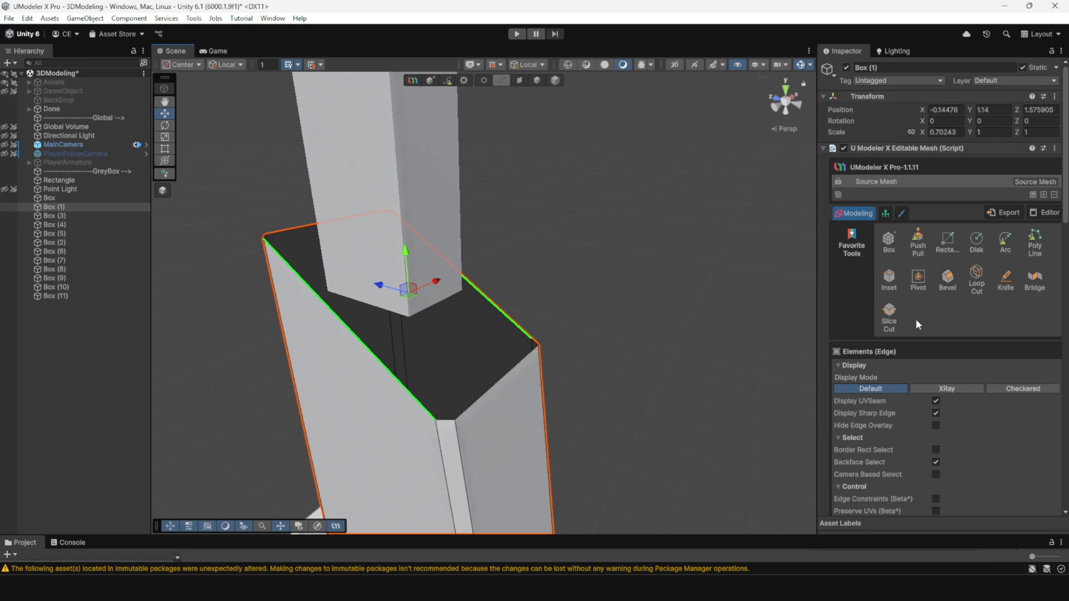
pyautogui.click(1034, 280)
pyautogui.moveTo(630, 305)
pyautogui.keyDown('alt'); pyautogui.mouseDown()
pyautogui.moveTo(429, 359)
pyautogui.moveTo(499, 300)
pyautogui.moveTo(607, 298)
pyautogui.mouseUp(); pyautogui.keyUp('alt')
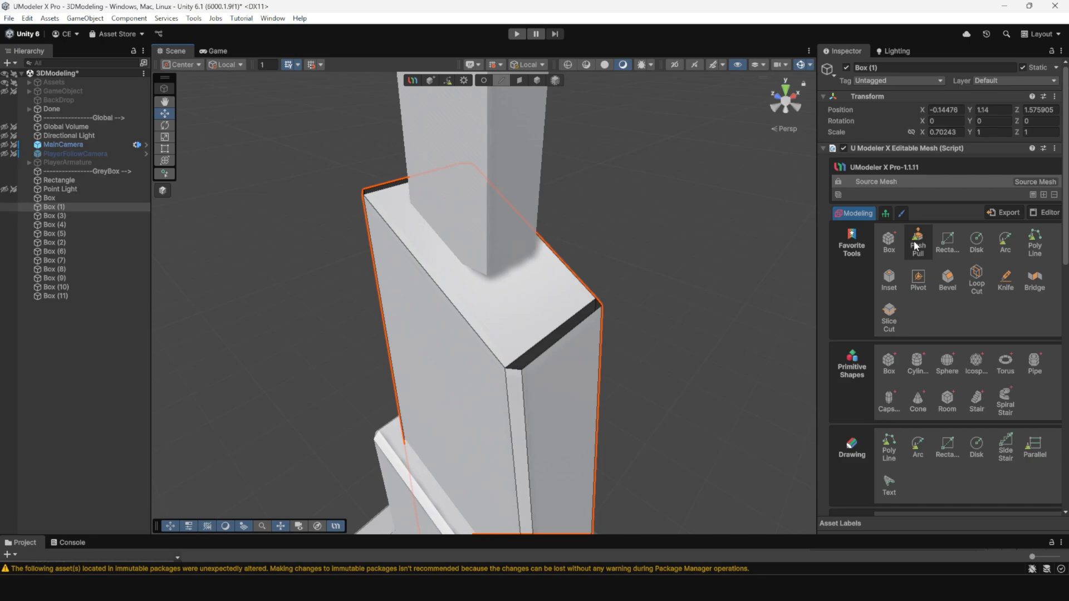
# Inset the rebuilt top face of Box (1) by about 0.13 and push the inner face down about 0.125
pyautogui.click(891, 277)
pyautogui.moveTo(507, 293); pyautogui.dragTo(526, 326)
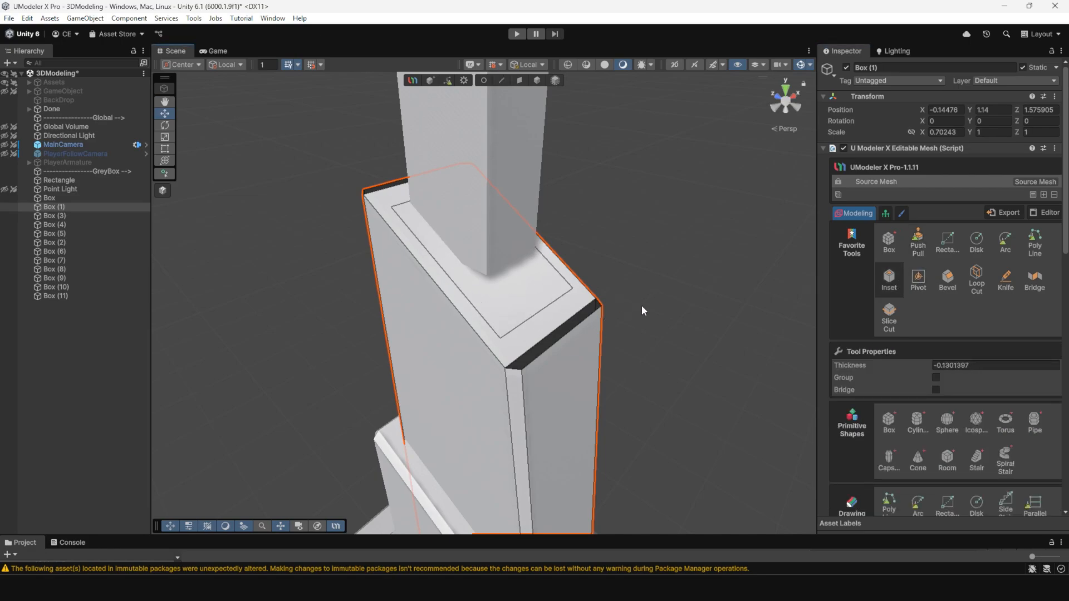
pyautogui.keyDown('alt'); pyautogui.moveTo(641, 306); pyautogui.dragTo(614, 295); pyautogui.keyUp('alt')
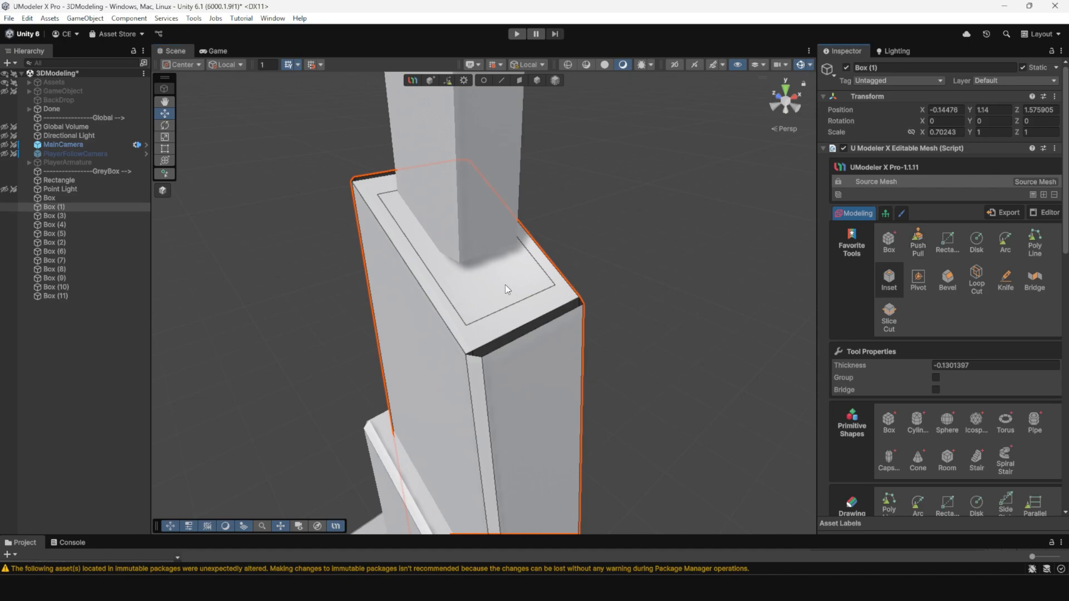
pyautogui.moveTo(509, 287); pyautogui.dragTo(545, 298)
pyautogui.click(917, 242)
pyautogui.moveTo(486, 275); pyautogui.dragTo(484, 290)
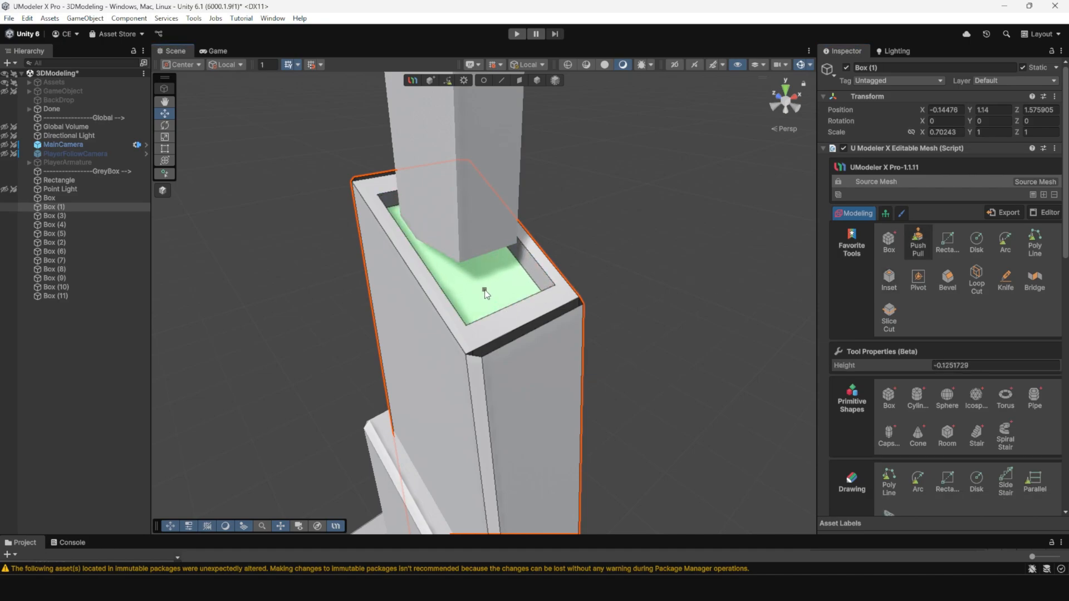
# Bevel the vertical corner edges of the recess in Box (1) with a normalized width of 0.278 and 4 segments
pyautogui.click(502, 81)
pyautogui.keyDown('alt'); pyautogui.moveTo(529, 240); pyautogui.dragTo(424, 230); pyautogui.keyUp('alt')
pyautogui.moveTo(424, 231); pyautogui.dragTo(504, 276, button='middle')
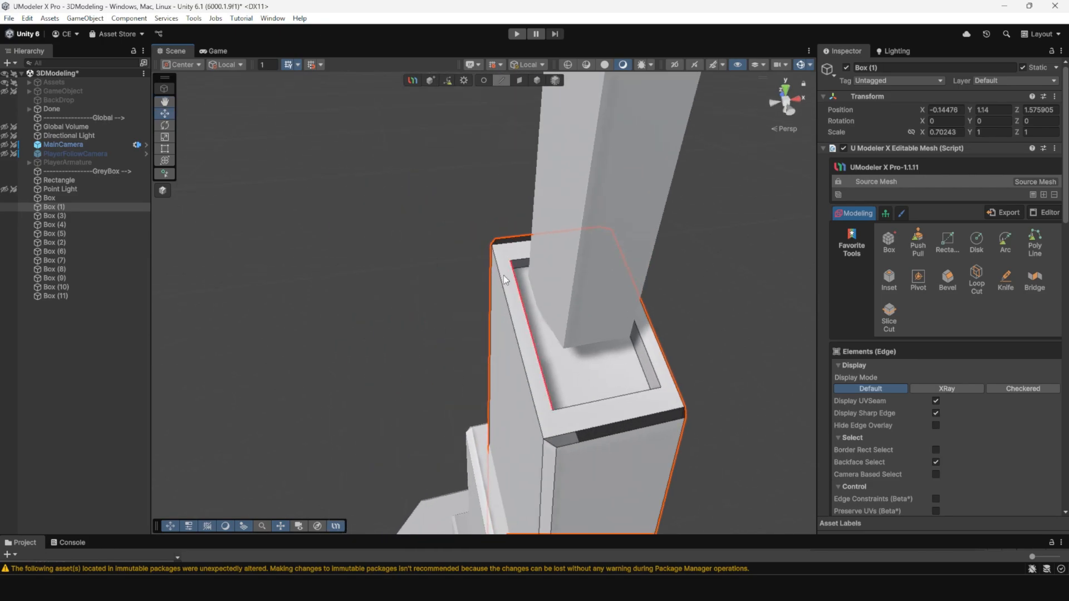
pyautogui.scroll(3, 427, 243)
pyautogui.keyDown('alt'); pyautogui.moveTo(504, 277); pyautogui.dragTo(490, 187); pyautogui.keyUp('alt')
pyautogui.keyDown('shift'); pyautogui.click(472, 179); pyautogui.keyUp('shift')
pyautogui.keyDown('alt'); pyautogui.moveTo(549, 205); pyautogui.dragTo(519, 279); pyautogui.keyUp('alt')
pyautogui.click(947, 280)
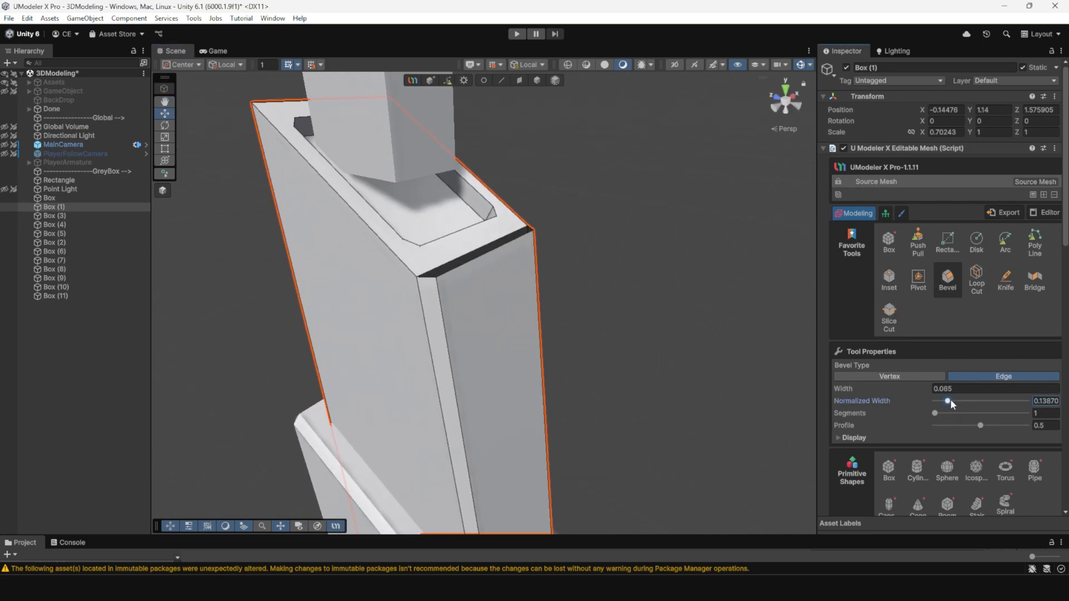
pyautogui.moveTo(950, 401)
pyautogui.mouseDown()
pyautogui.moveTo(963, 401)
pyautogui.moveTo(939, 415)
pyautogui.mouseUp()
# Bridge the two short corner edges at the lower end of Box (1)'s top to close the gap there
pyautogui.scroll(-10, 547, 241)
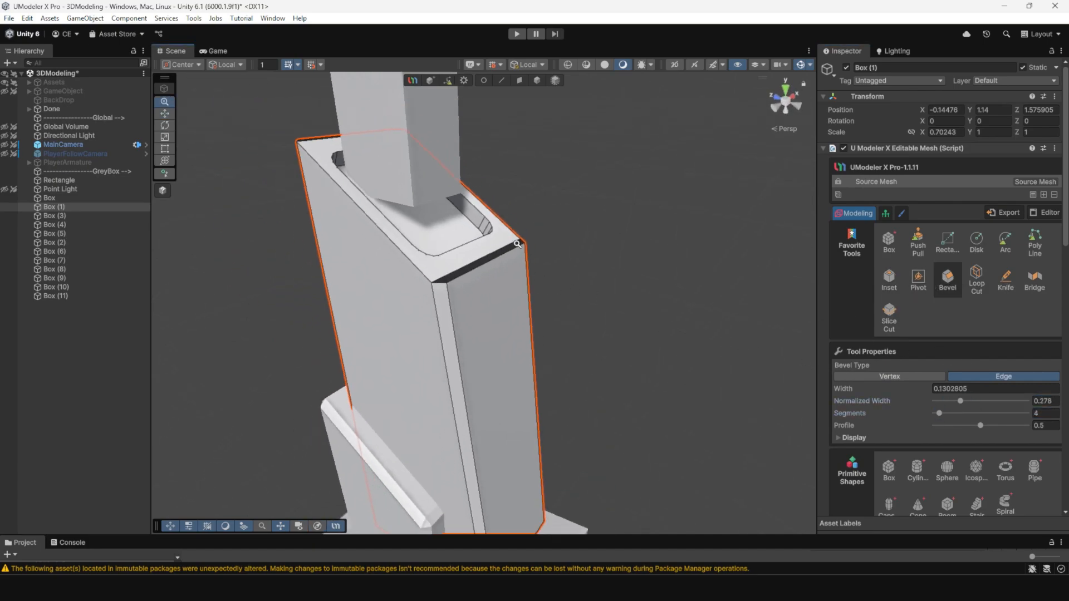
pyautogui.scroll(5, 501, 231)
pyautogui.scroll(6, 502, 232)
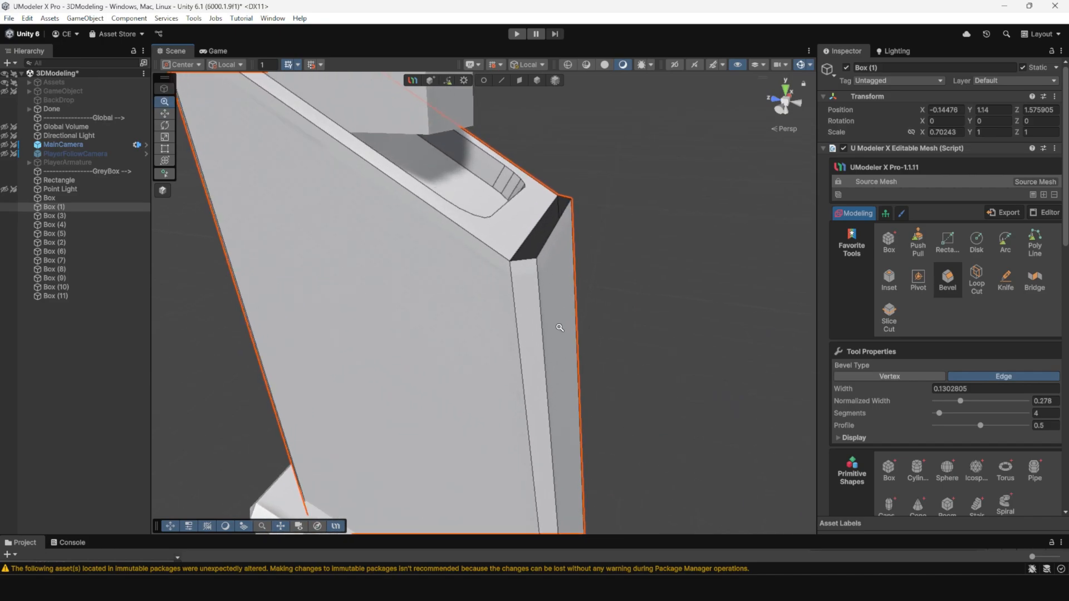
pyautogui.click(504, 81)
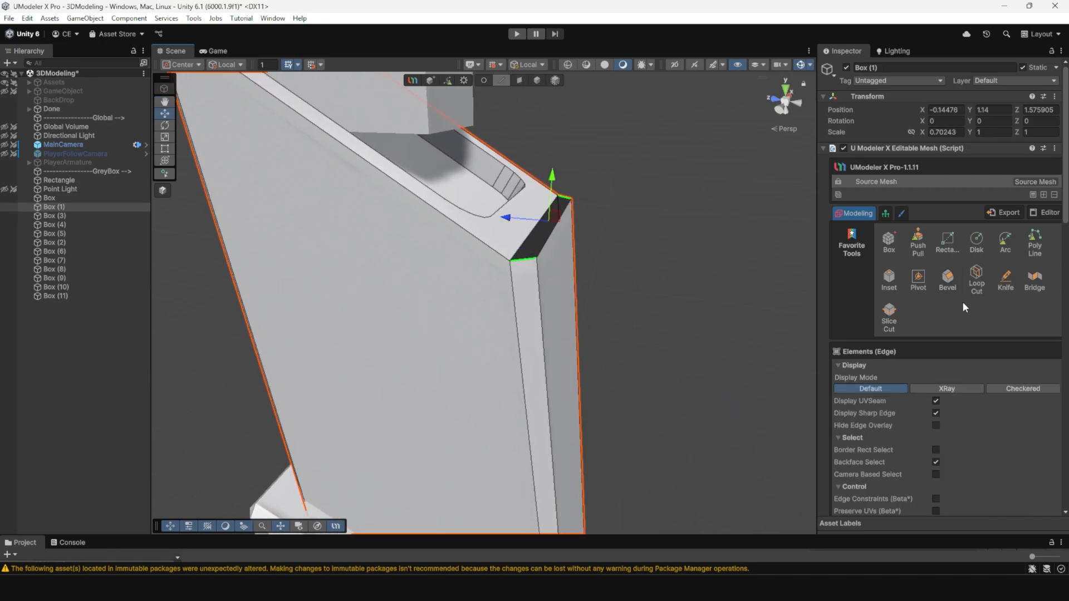
pyautogui.click(1034, 289)
# Bridge the two short corner edges at the upper end of Box (1)'s sloped top to close the gap there
pyautogui.keyDown('alt'); pyautogui.moveTo(556, 234); pyautogui.dragTo(477, 217); pyautogui.keyUp('alt')
pyautogui.moveTo(477, 217); pyautogui.dragTo(591, 422, button='middle')
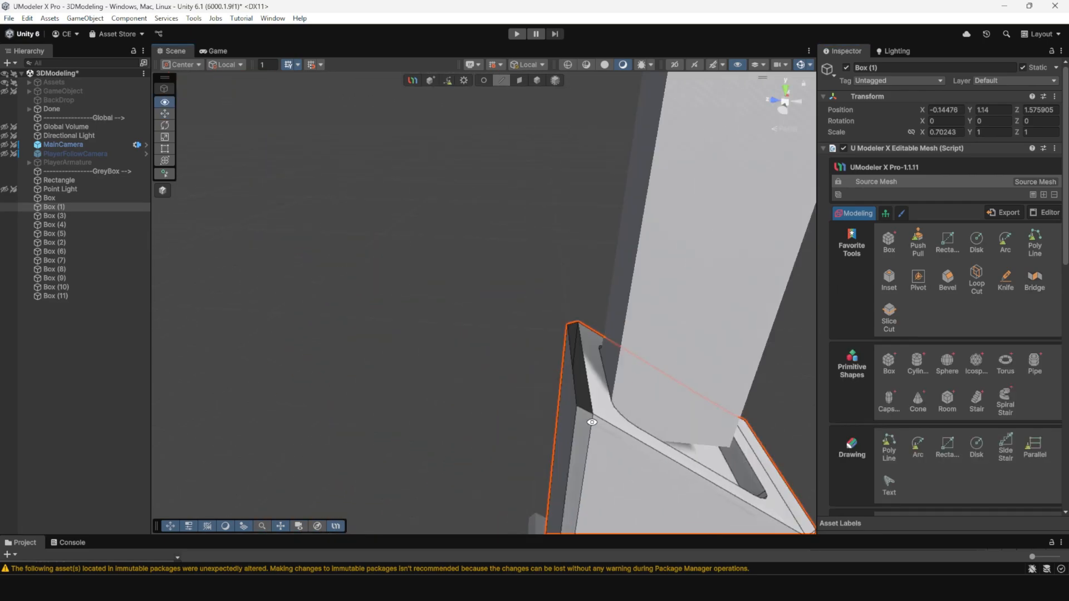
pyautogui.click(584, 411)
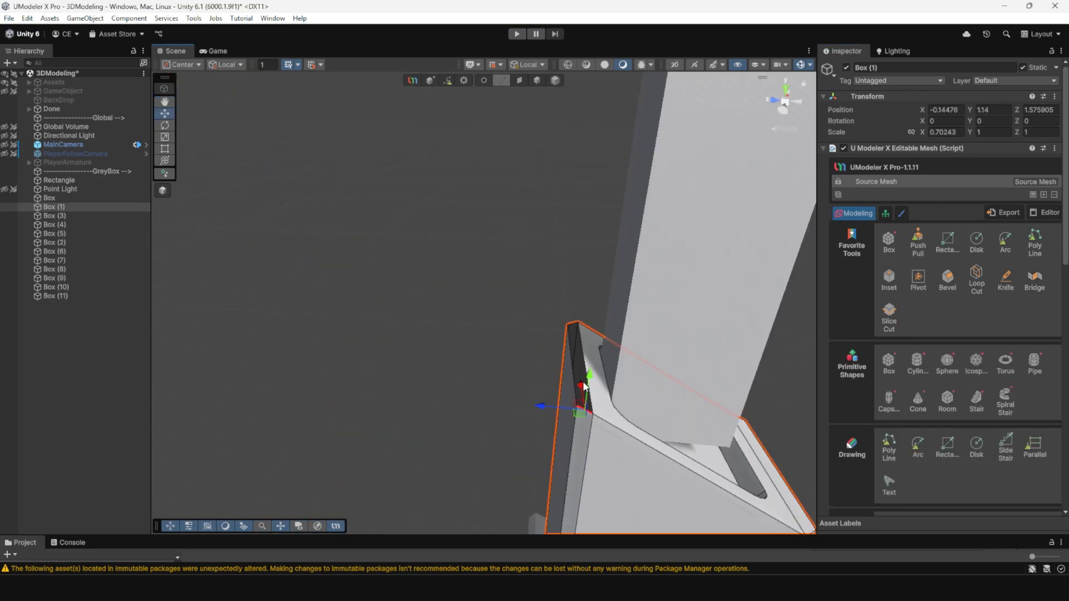
pyautogui.keyDown('shift'); pyautogui.click(573, 324); pyautogui.keyUp('shift')
pyautogui.click(1033, 281)
pyautogui.keyDown('alt'); pyautogui.moveTo(618, 239); pyautogui.dragTo(556, 378, button='right'); pyautogui.keyUp('alt')
pyautogui.click(626, 288)
pyautogui.keyDown('alt'); pyautogui.moveTo(626, 289); pyautogui.dragTo(594, 269, button='right'); pyautogui.keyUp('alt')
pyautogui.keyDown('alt'); pyautogui.moveTo(594, 269); pyautogui.dragTo(490, 253); pyautogui.keyUp('alt')
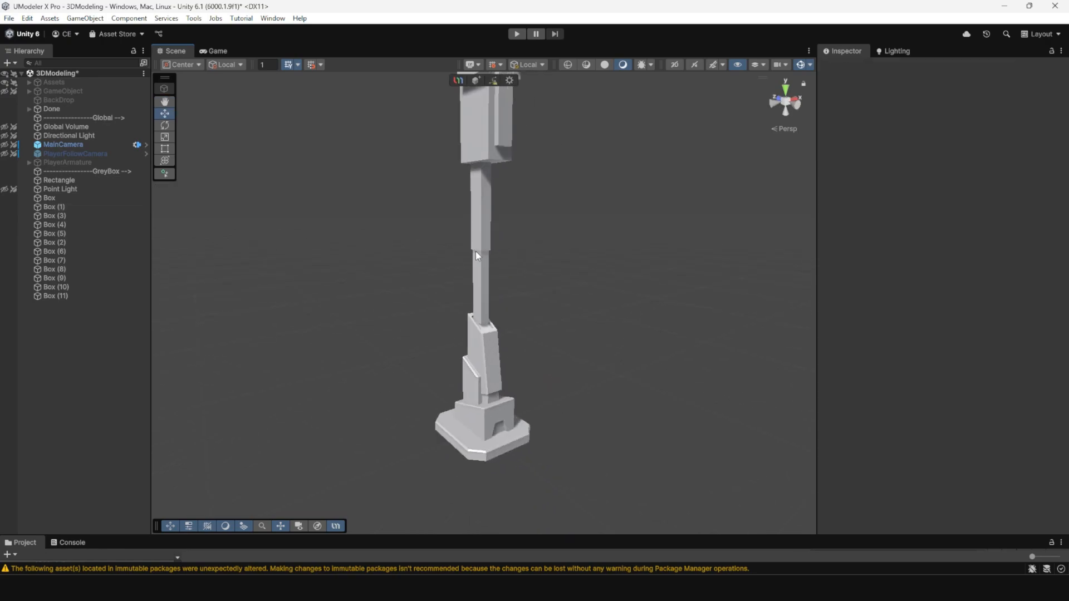
# Extend Box (3) downward by lowering its bottom vertices into the recess of Box (1)
pyautogui.click(482, 267)
pyautogui.press('1')
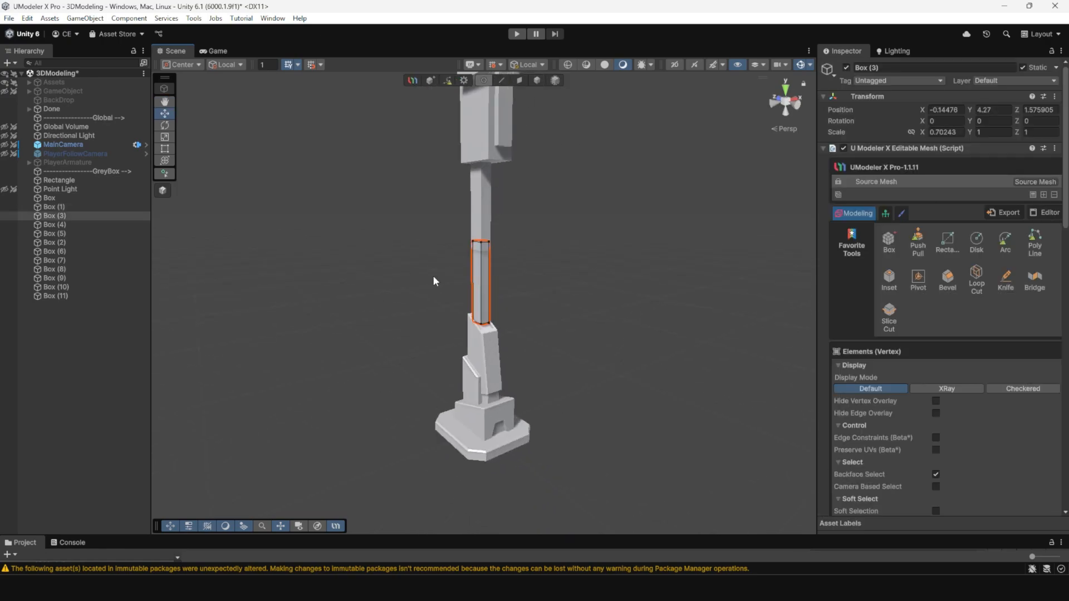
pyautogui.moveTo(438, 286); pyautogui.dragTo(550, 366)
pyautogui.keyDown('alt'); pyautogui.moveTo(484, 304); pyautogui.dragTo(475, 193); pyautogui.keyUp('alt')
pyautogui.press('4')
pyautogui.click(579, 216)
# Bevel the four vertical edges of Box (3) with a normalized width of 0.175 and 1 segment
pyautogui.scroll(5, 578, 230)
pyautogui.scroll(3, 510, 250)
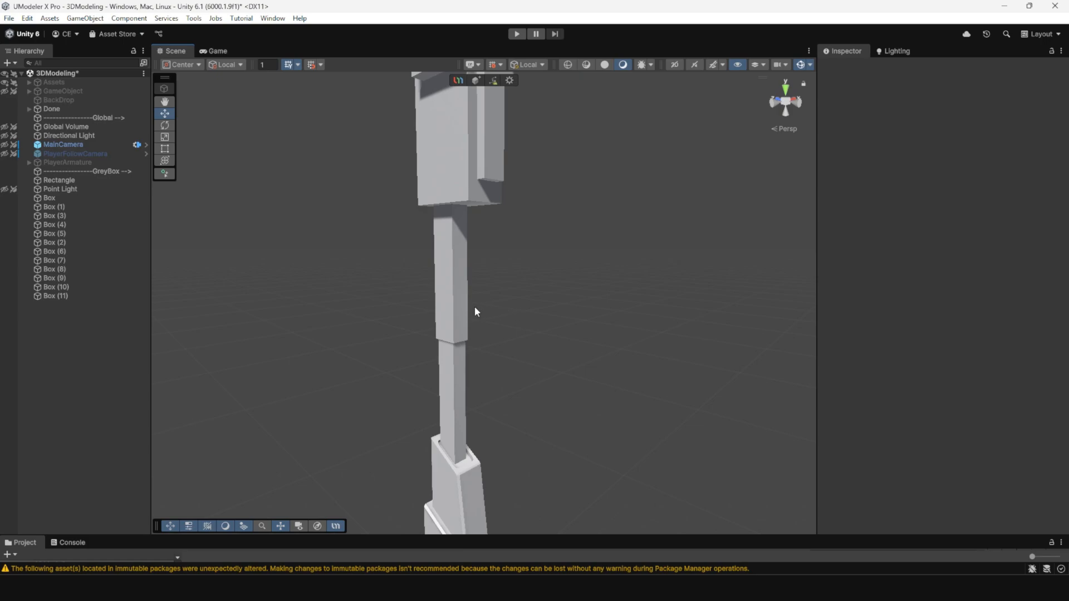
pyautogui.click(452, 359)
pyautogui.click(501, 81)
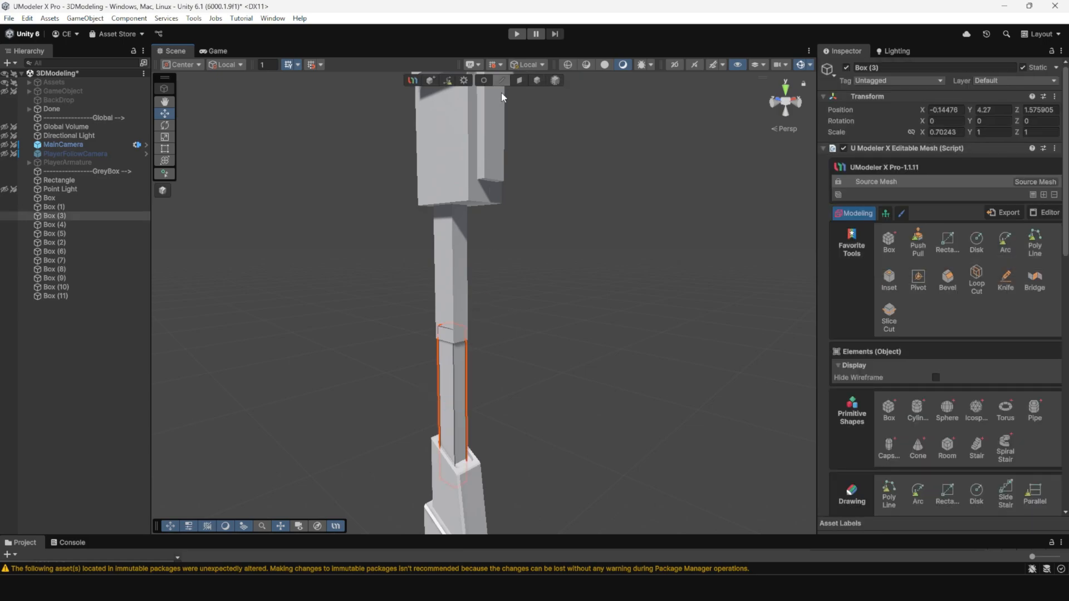
pyautogui.scroll(-3, 530, 212)
pyautogui.moveTo(399, 259); pyautogui.dragTo(586, 294)
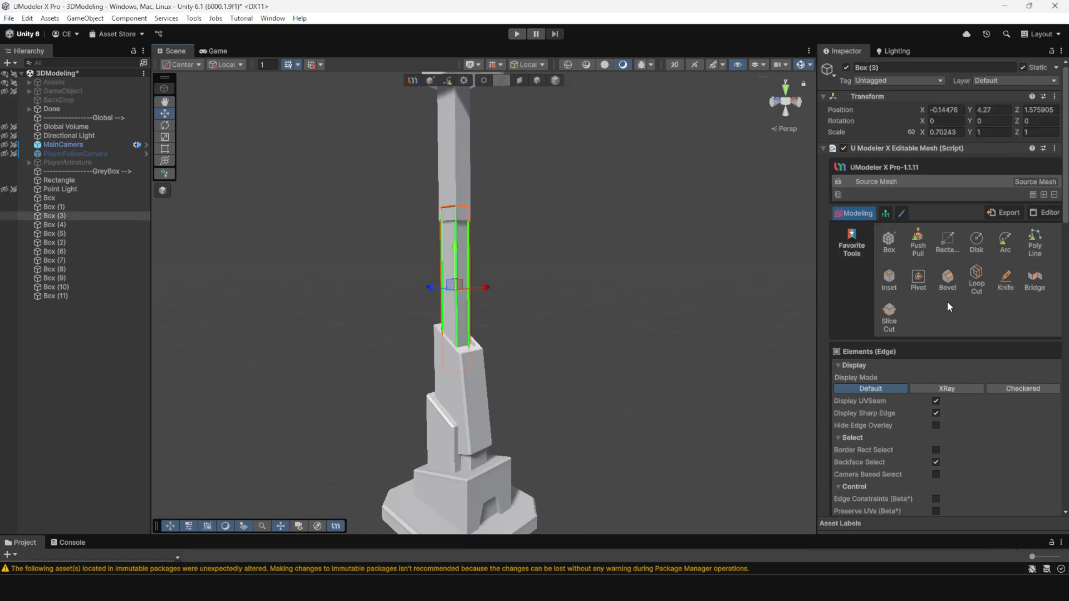
pyautogui.click(948, 278)
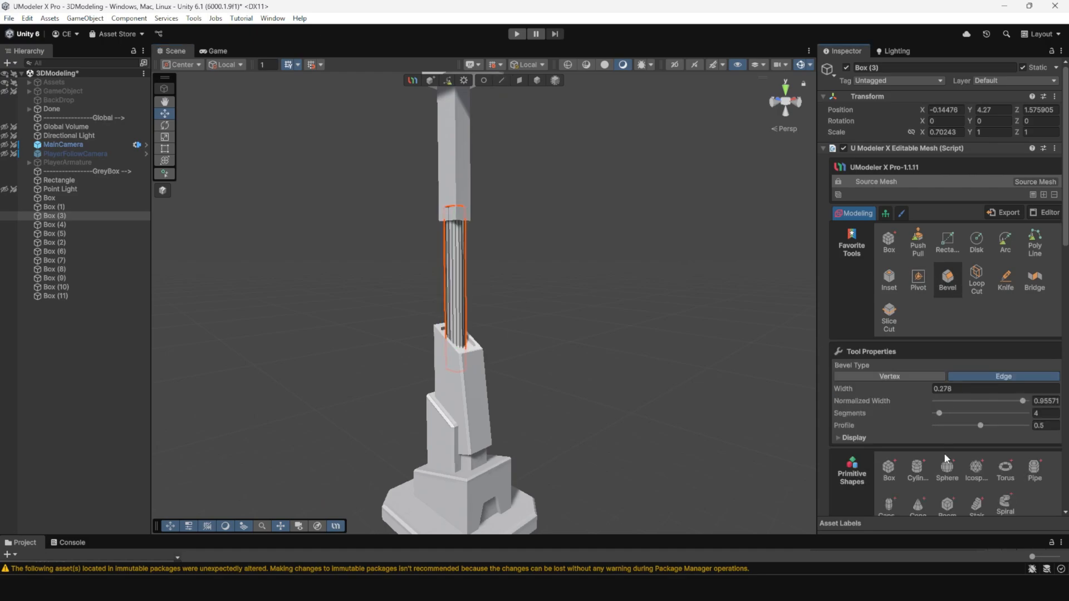
pyautogui.moveTo(1023, 401); pyautogui.dragTo(953, 402)
pyautogui.keyDown('alt'); pyautogui.moveTo(457, 273); pyautogui.dragTo(551, 267); pyautogui.keyUp('alt')
pyautogui.keyDown('alt'); pyautogui.moveTo(551, 267); pyautogui.dragTo(486, 179, button='right'); pyautogui.keyUp('alt')
pyautogui.moveTo(529, 193); pyautogui.dragTo(512, 346, button='middle')
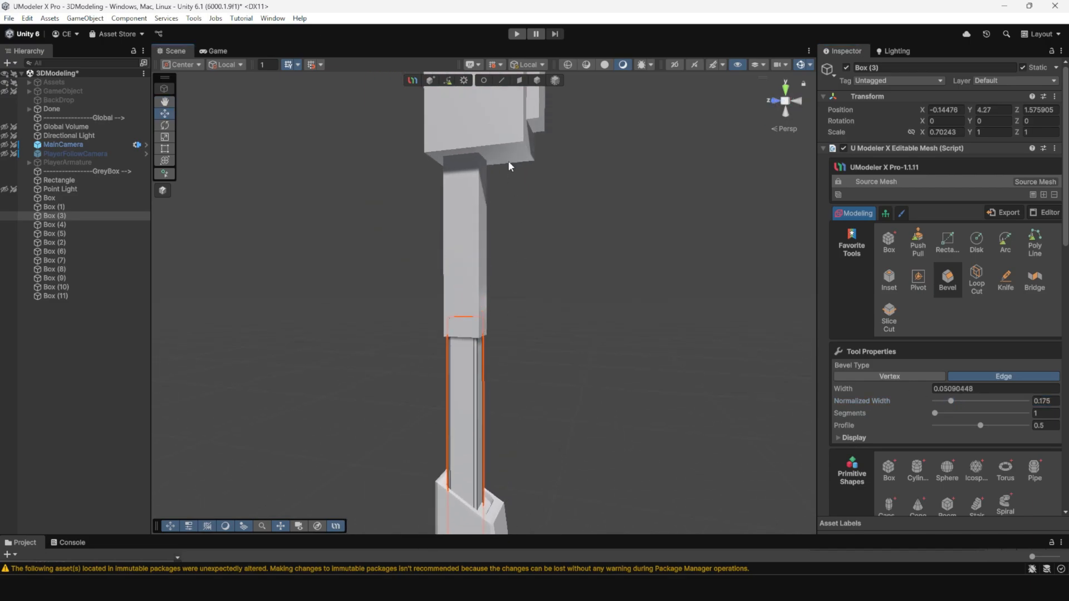
pyautogui.click(551, 312)
# Bevel the four vertical edges of Box (4) with a normalized width of about 0.15 and 1 segment
pyautogui.keyDown('alt'); pyautogui.moveTo(551, 312); pyautogui.dragTo(524, 350); pyautogui.keyUp('alt')
pyautogui.click(470, 280)
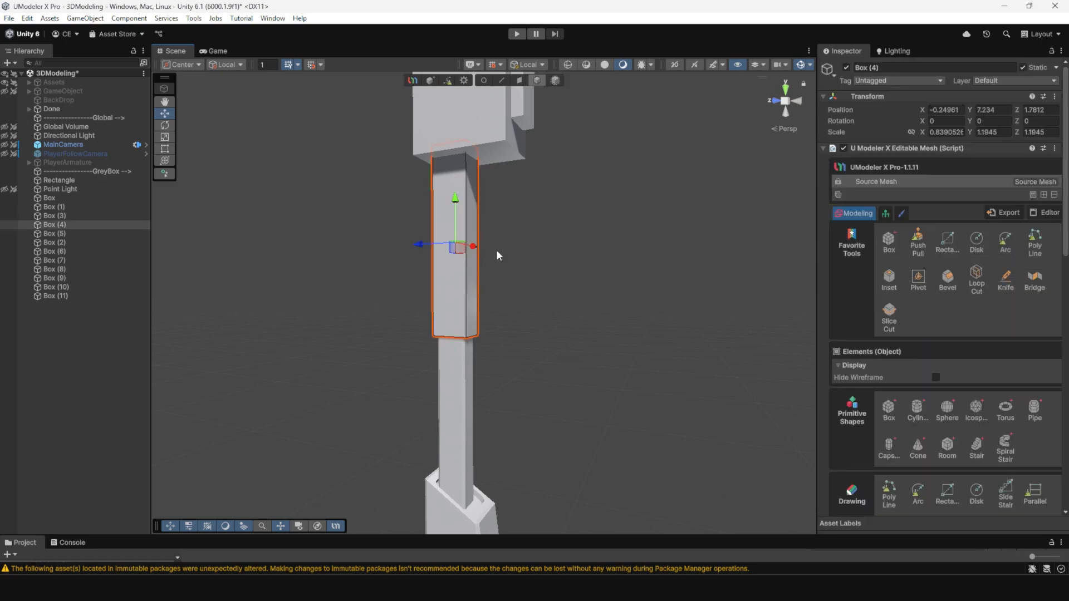
pyautogui.click(501, 80)
pyautogui.moveTo(368, 214); pyautogui.dragTo(581, 247)
pyautogui.click(949, 280)
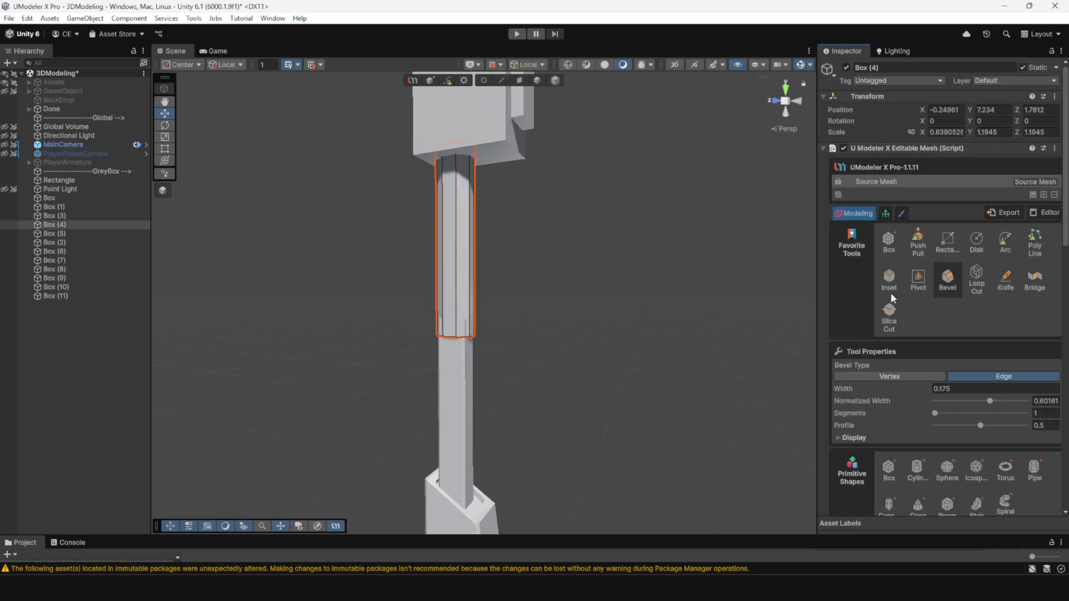
pyautogui.moveTo(990, 402); pyautogui.dragTo(950, 407)
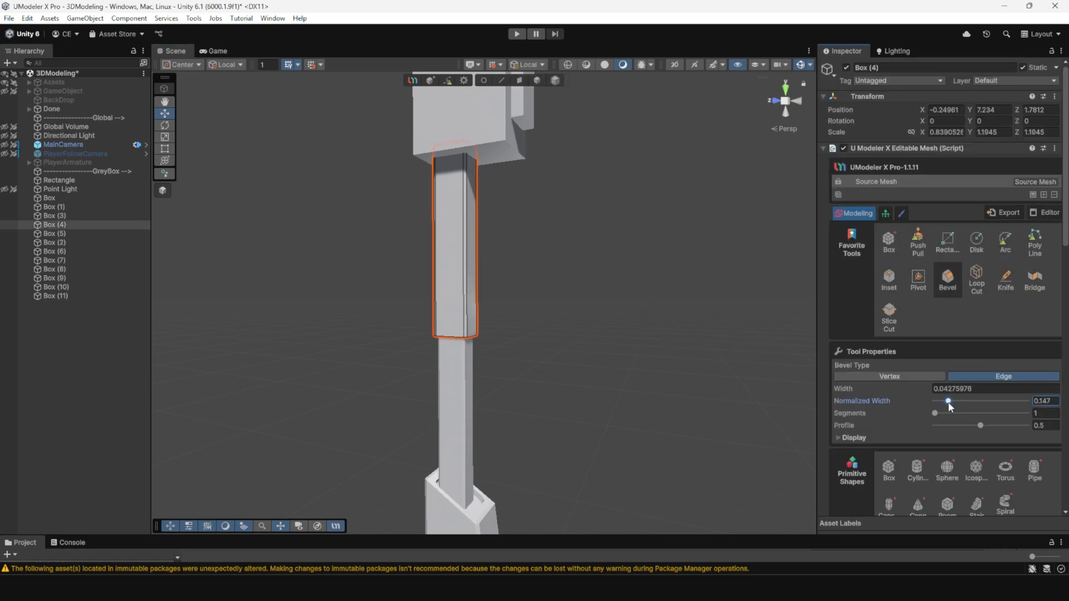
pyautogui.click(543, 289)
# Add three closely spaced horizontal loop cuts around Box (4) near its lower end
pyautogui.scroll(-8, 543, 288)
pyautogui.keyDown('alt'); pyautogui.moveTo(543, 288); pyautogui.dragTo(541, 337); pyautogui.keyUp('alt')
pyautogui.scroll(5, 542, 336)
pyautogui.moveTo(542, 337); pyautogui.dragTo(465, 337, button='middle')
pyautogui.scroll(-3, 542, 324)
pyautogui.keyDown('alt'); pyautogui.moveTo(542, 324); pyautogui.dragTo(336, 260); pyautogui.keyUp('alt')
pyautogui.scroll(4, 473, 256)
pyautogui.click(455, 277)
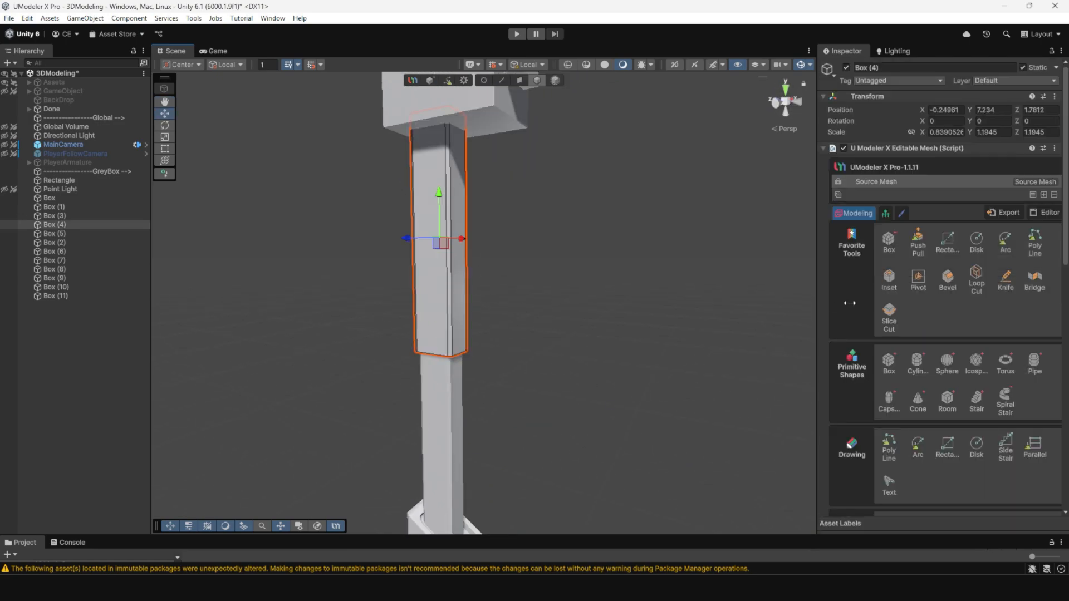
pyautogui.click(975, 281)
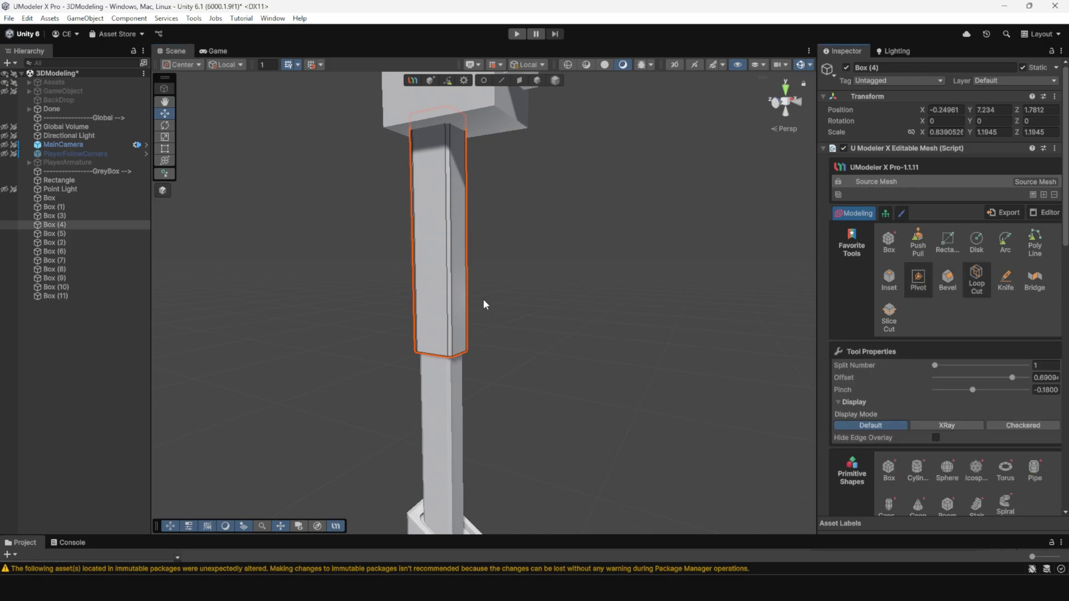
pyautogui.click(455, 404)
pyautogui.click(454, 403)
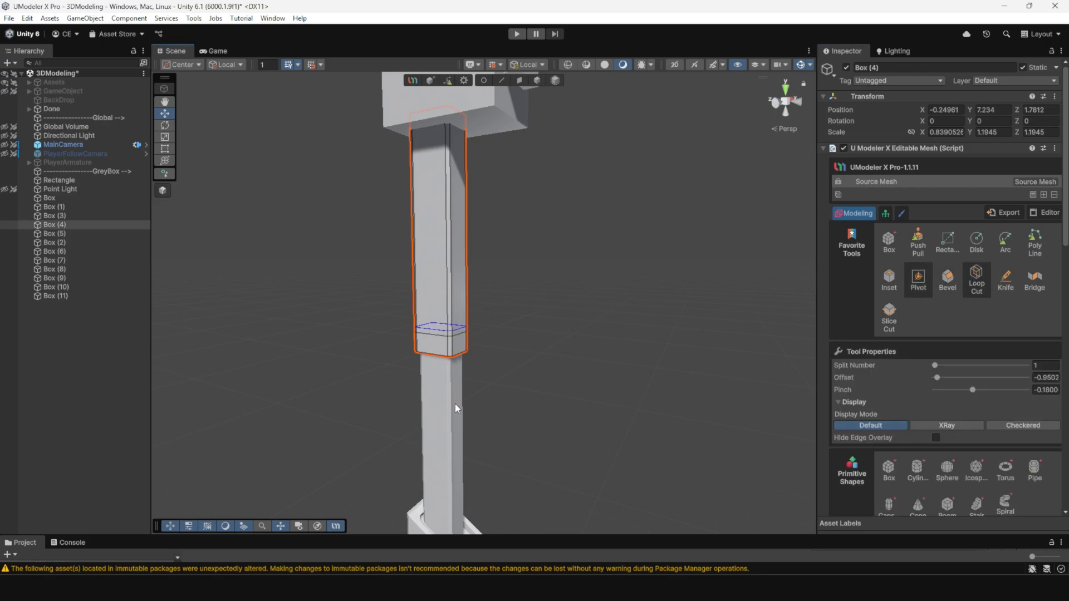
pyautogui.click(455, 403)
# Scale the middle of the three edge loops on Box (4) slightly inward to form a shallow groove
pyautogui.click(501, 82)
pyautogui.doubleClick(462, 329)
pyautogui.press('f')
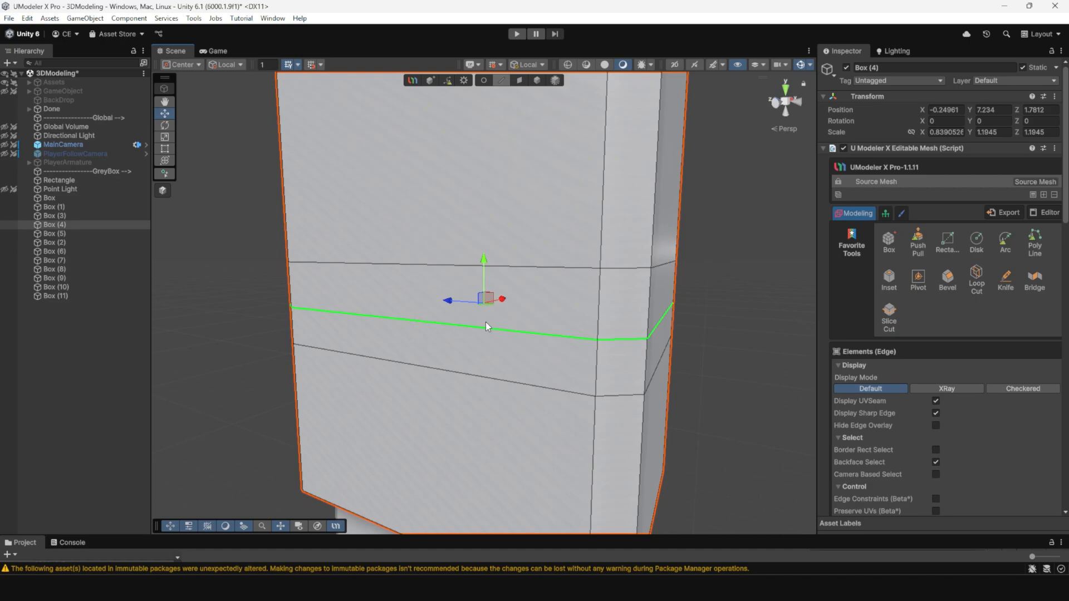
pyautogui.press('r')
pyautogui.scroll(-3, 486, 312)
pyautogui.moveTo(485, 301); pyautogui.dragTo(487, 308)
pyautogui.scroll(-8, 487, 308)
pyautogui.keyDown('alt'); pyautogui.moveTo(487, 278); pyautogui.dragTo(501, 234); pyautogui.keyUp('alt')
pyautogui.click(526, 112)
# Bevel the edge loop around the bottom of Box (4) with a normalized width of 0.061 and 1 segment
pyautogui.scroll(-8, 460, 298)
pyautogui.keyDown('alt'); pyautogui.moveTo(460, 298); pyautogui.dragTo(554, 328); pyautogui.keyUp('alt')
pyautogui.scroll(3, 554, 408)
pyautogui.keyDown('alt'); pyautogui.moveTo(555, 404); pyautogui.dragTo(451, 243); pyautogui.keyUp('alt')
pyautogui.scroll(3, 513, 311)
pyautogui.scroll(3, 512, 315)
pyautogui.click(515, 329)
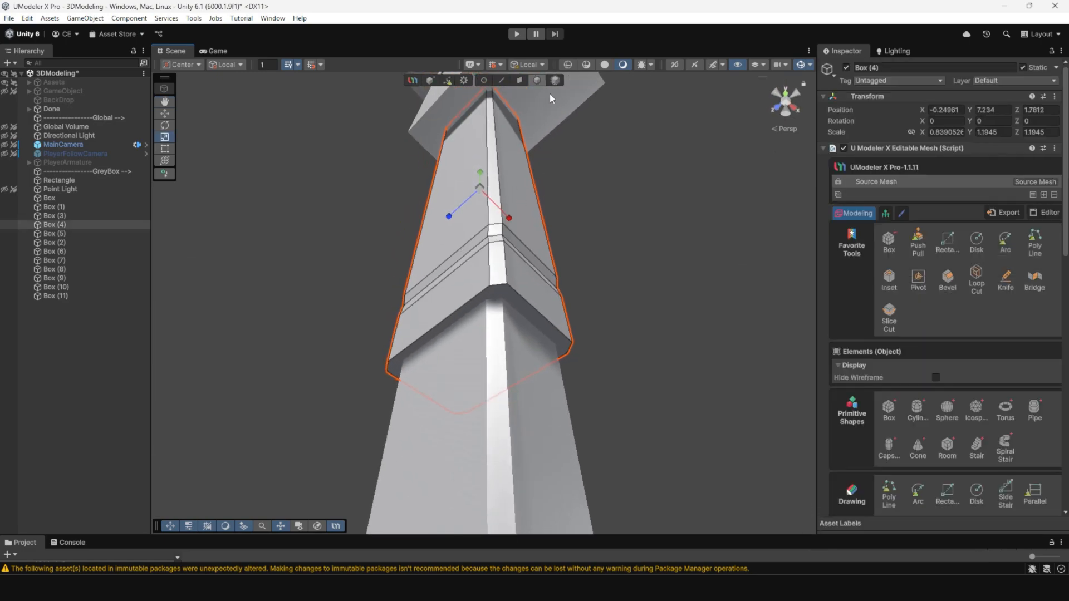
pyautogui.press('2')
pyautogui.doubleClick(497, 288)
pyautogui.click(947, 279)
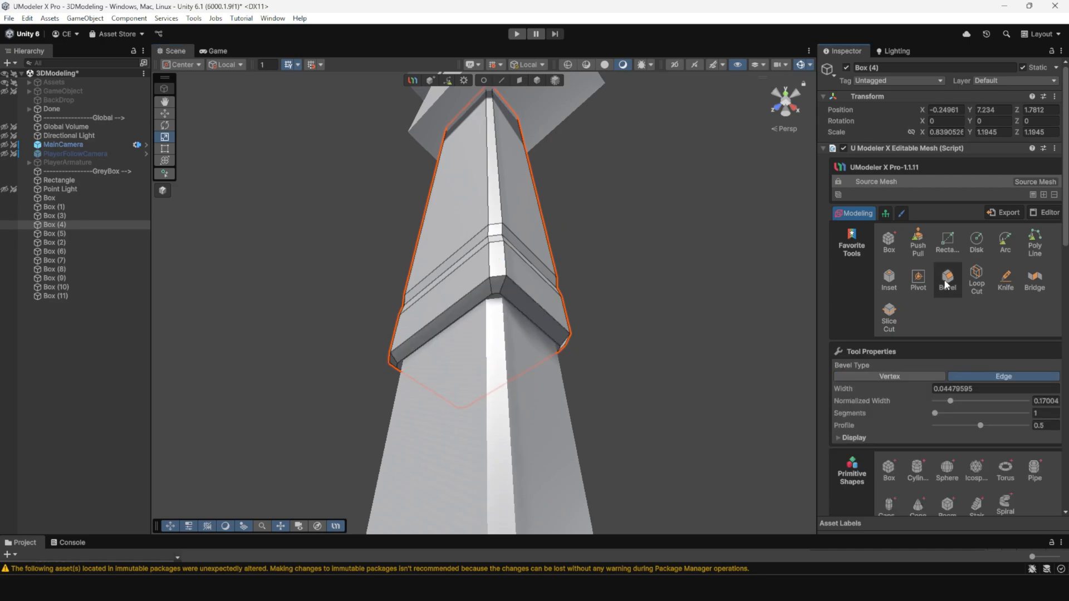
pyautogui.moveTo(955, 401); pyautogui.dragTo(940, 400)
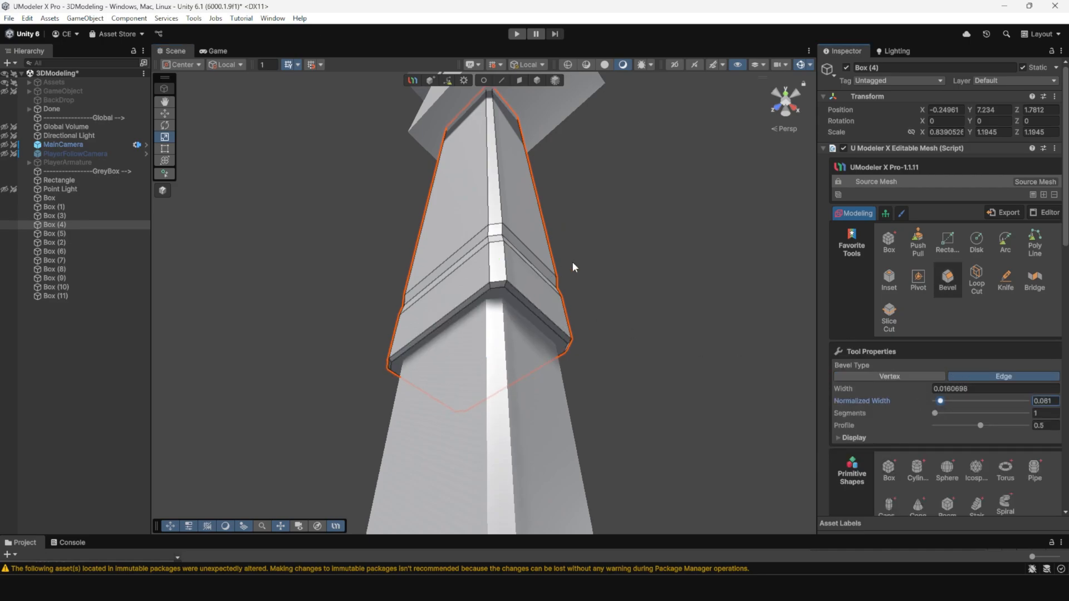
pyautogui.scroll(-4, 573, 263)
# Inset the bottom face of Box (4) slightly and move the inner face up to form a recess around Box (3)
pyautogui.click(519, 80)
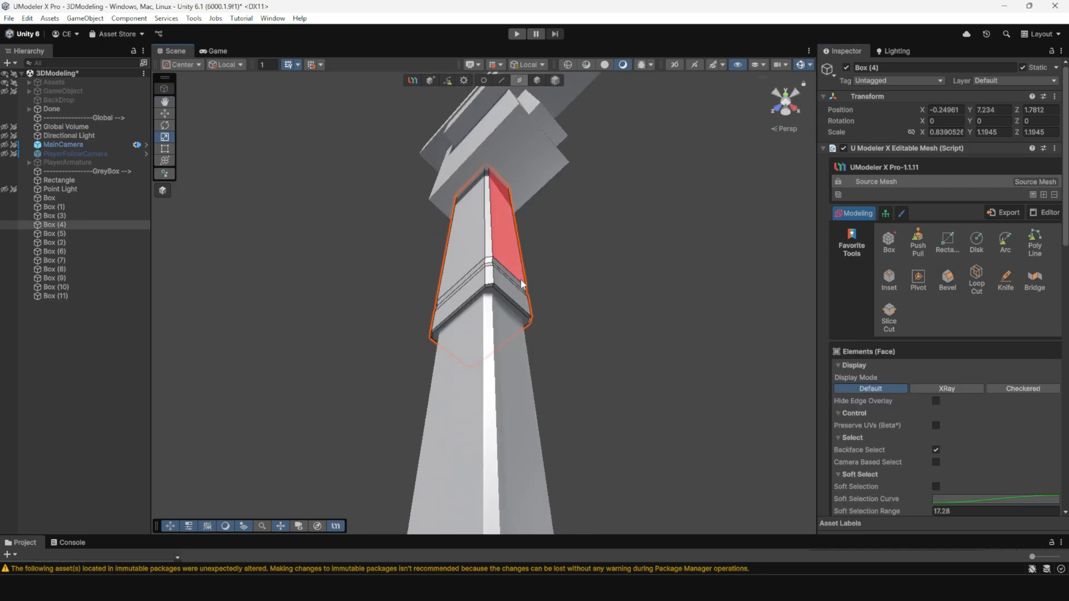
pyautogui.doubleClick(504, 309)
pyautogui.scroll(4, 599, 326)
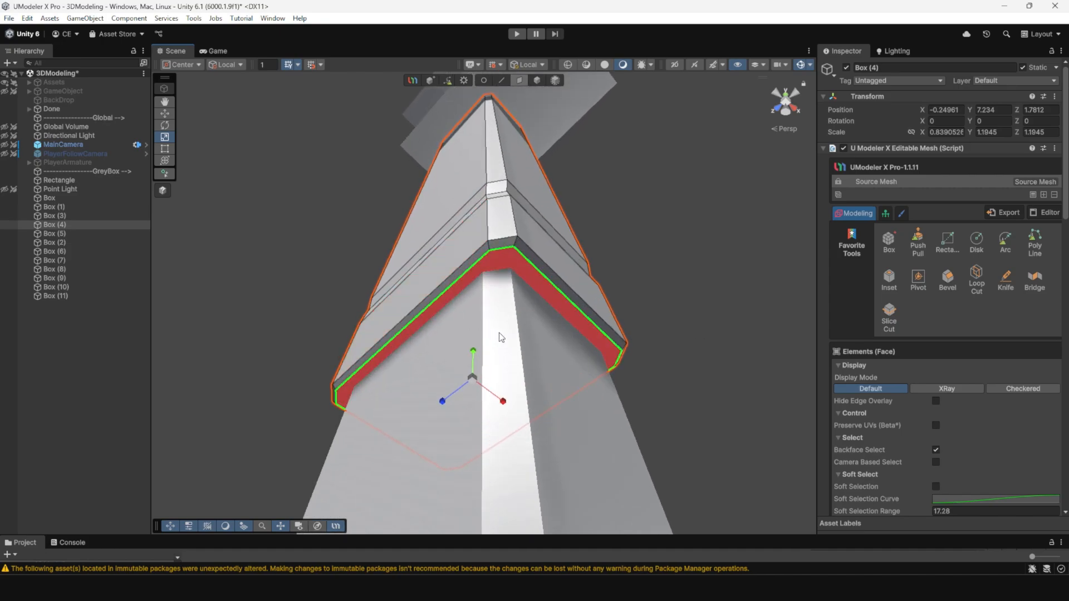
pyautogui.press('w')
pyautogui.click(889, 278)
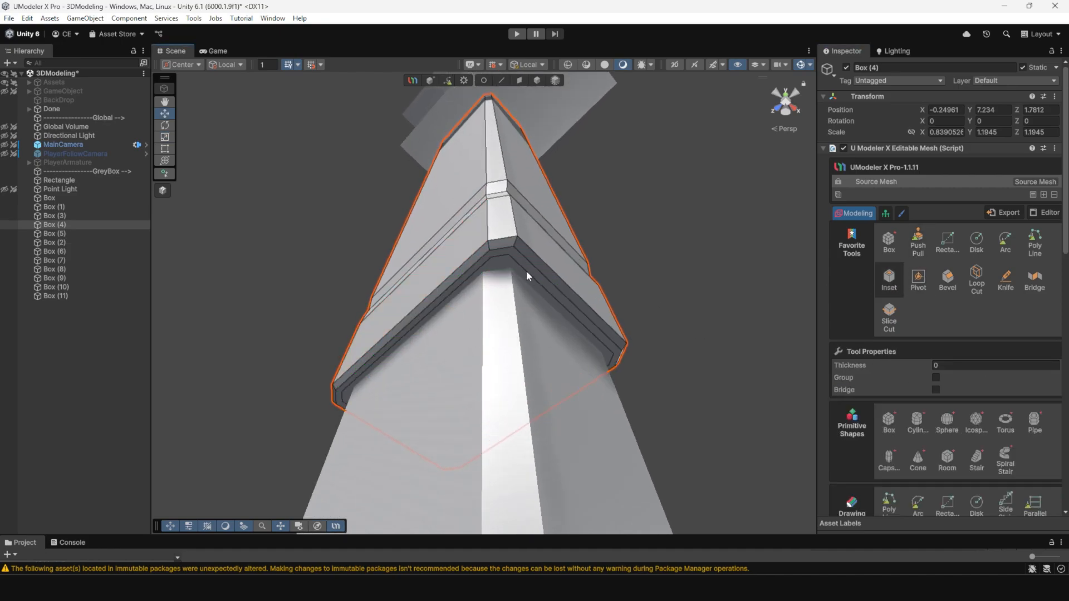
pyautogui.press('w')
pyautogui.scroll(-2, 532, 281)
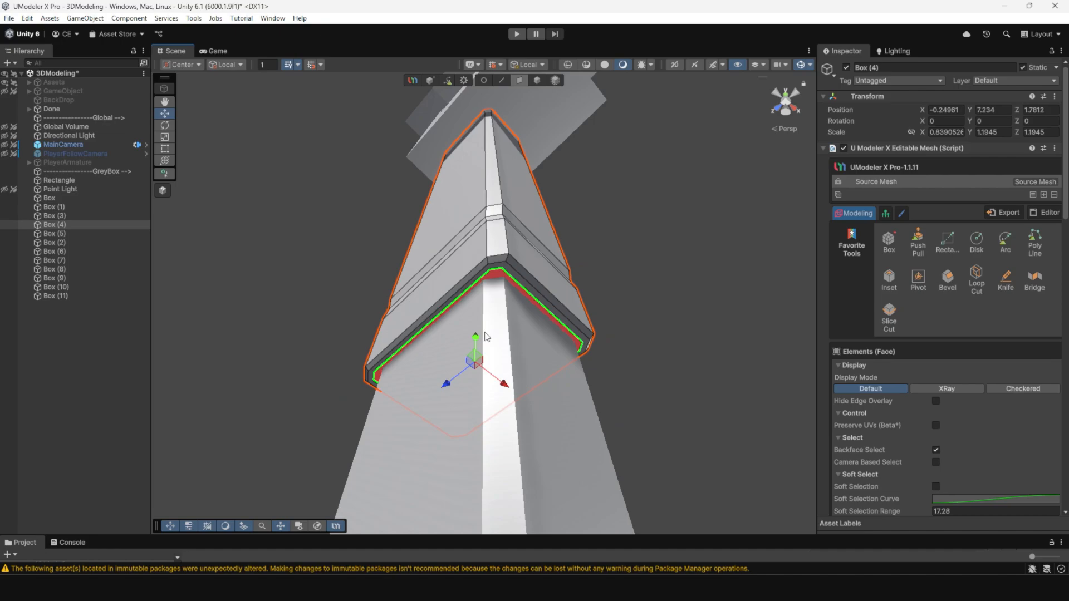
pyautogui.moveTo(478, 334); pyautogui.dragTo(479, 319)
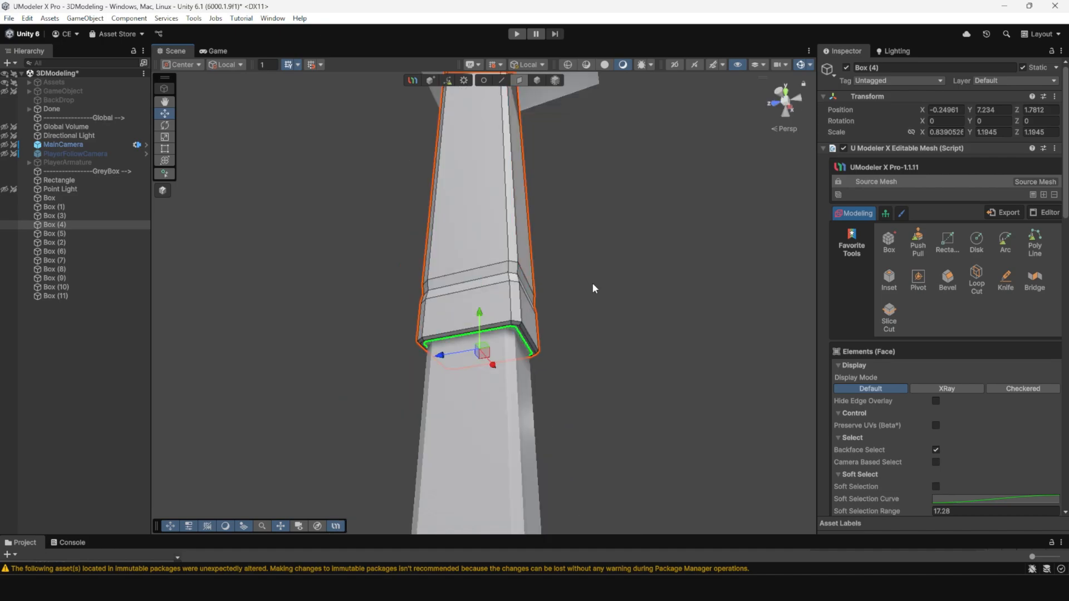
pyautogui.click(592, 286)
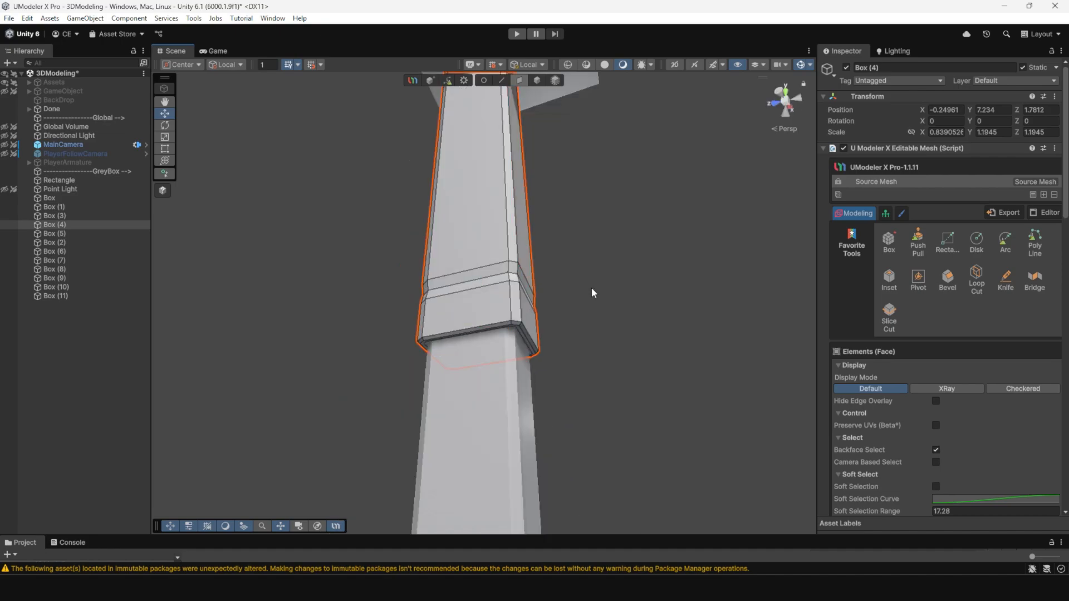
pyautogui.keyDown('alt'); pyautogui.moveTo(592, 286); pyautogui.dragTo(517, 218); pyautogui.keyUp('alt')
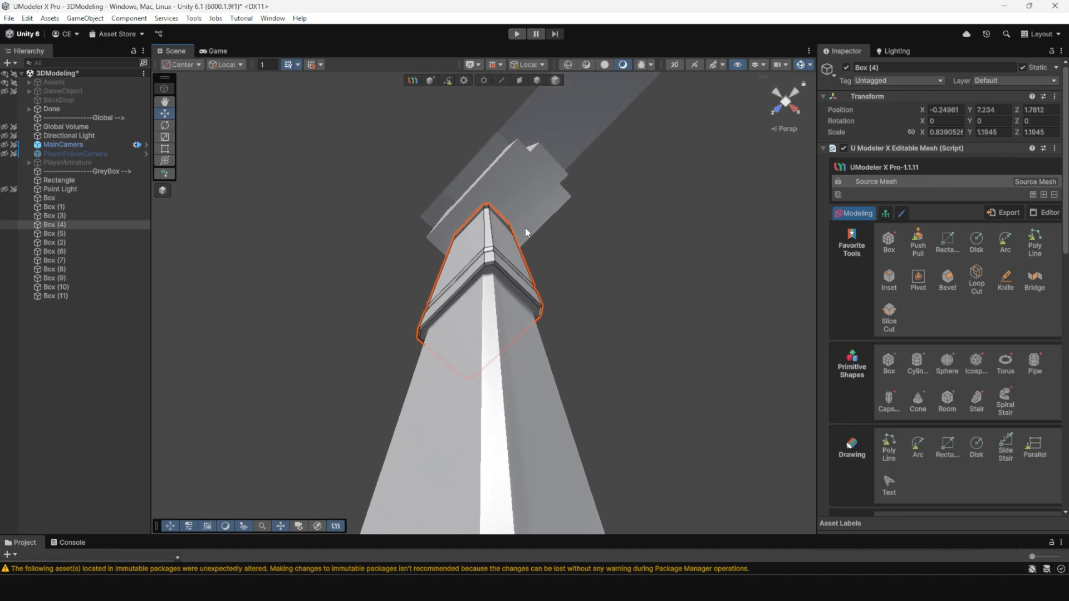
pyautogui.keyDown('alt'); pyautogui.moveTo(560, 262); pyautogui.dragTo(559, 431); pyautogui.keyUp('alt')
pyautogui.scroll(-3, 559, 431)
pyautogui.keyDown('alt'); pyautogui.moveTo(478, 279); pyautogui.dragTo(532, 328); pyautogui.keyUp('alt')
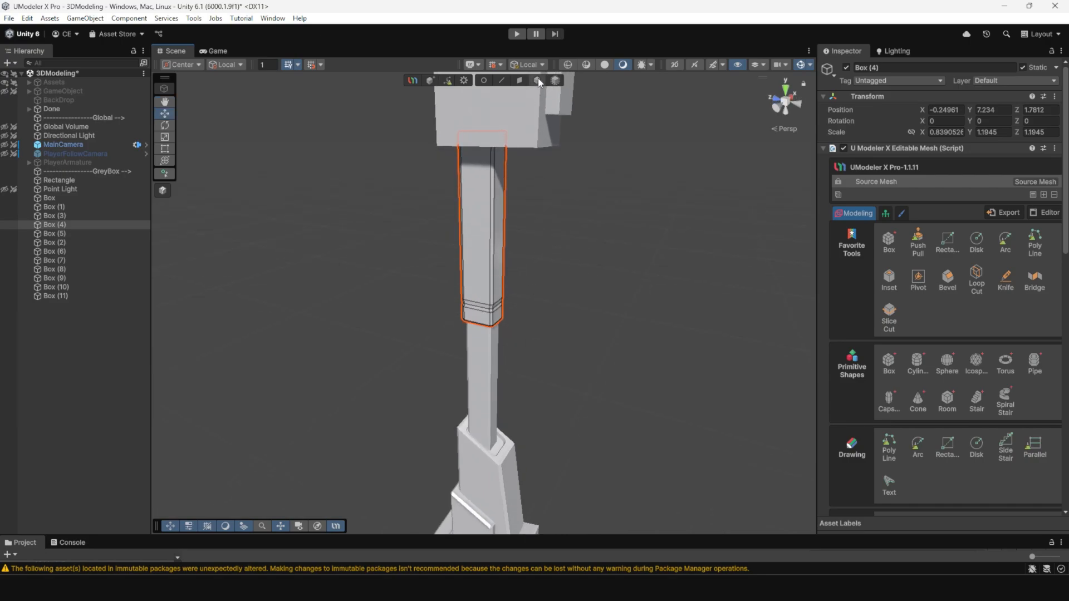
pyautogui.click(537, 80)
pyautogui.click(585, 303)
# Bevel the vertical edges of Box (5), the large block above the pole
pyautogui.keyDown('alt'); pyautogui.moveTo(585, 308); pyautogui.dragTo(512, 368); pyautogui.keyUp('alt')
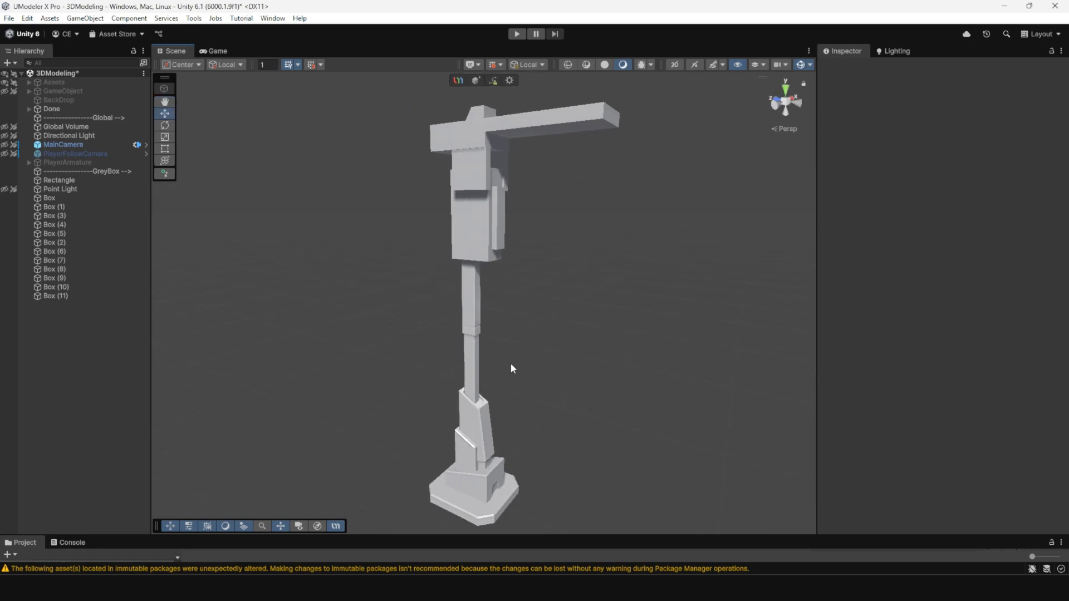
pyautogui.click(483, 426)
pyautogui.keyDown('alt'); pyautogui.moveTo(513, 429); pyautogui.dragTo(544, 328); pyautogui.keyUp('alt')
pyautogui.click(545, 326)
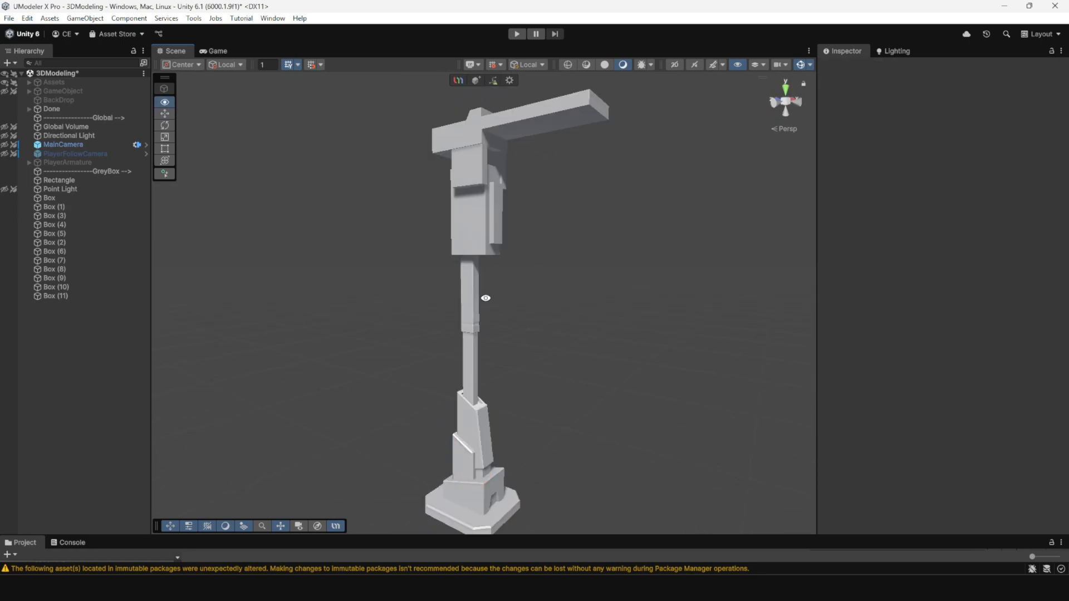
pyautogui.keyDown('alt'); pyautogui.moveTo(490, 298); pyautogui.dragTo(662, 494); pyautogui.keyUp('alt')
pyautogui.click(524, 354)
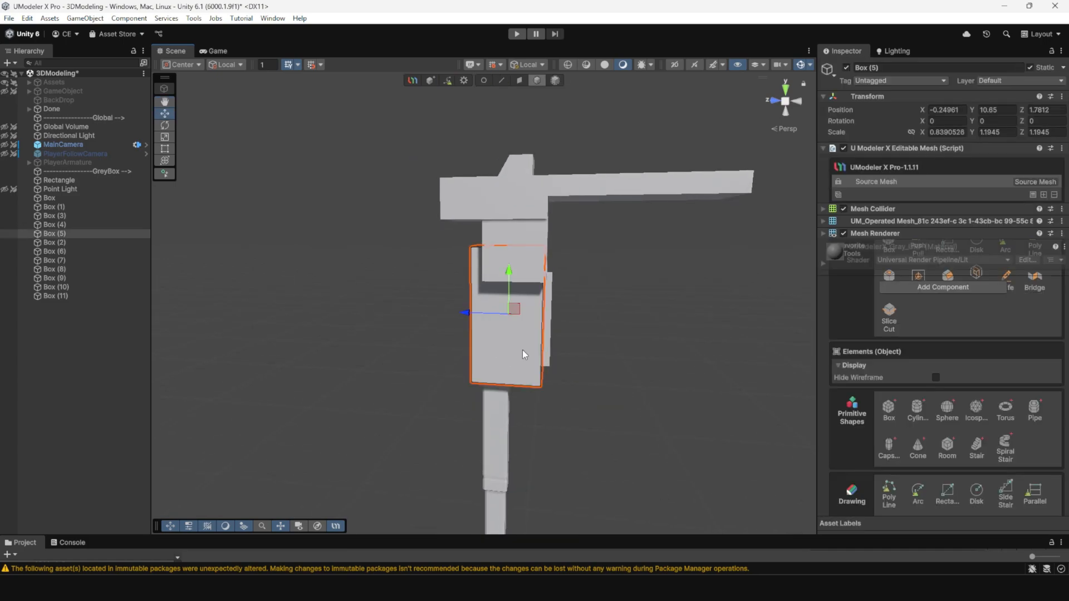
pyautogui.keyDown('alt'); pyautogui.moveTo(587, 312); pyautogui.dragTo(490, 314); pyautogui.keyUp('alt')
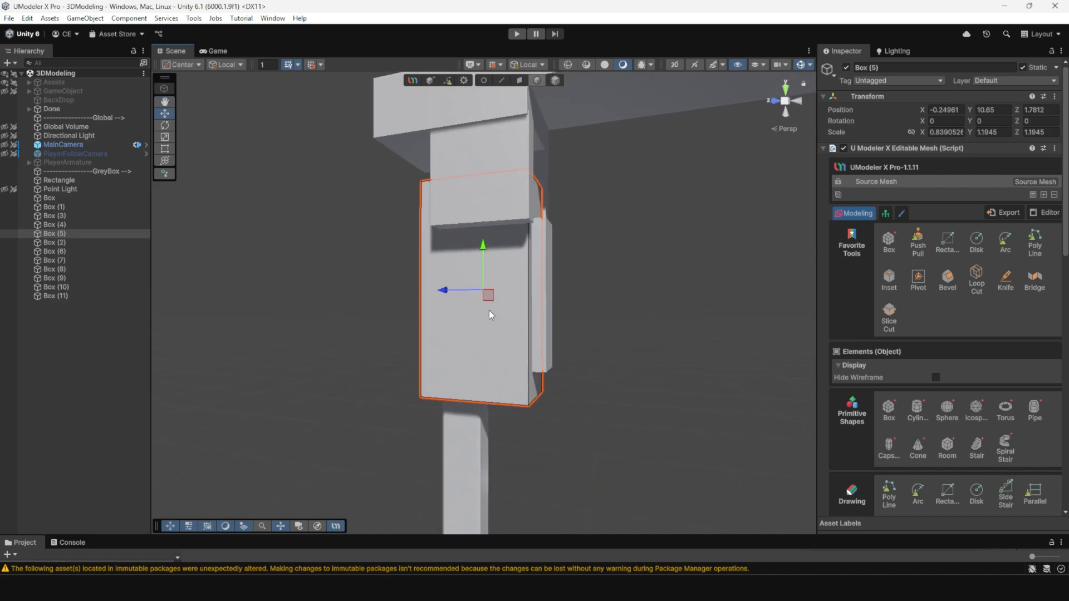
pyautogui.click(500, 82)
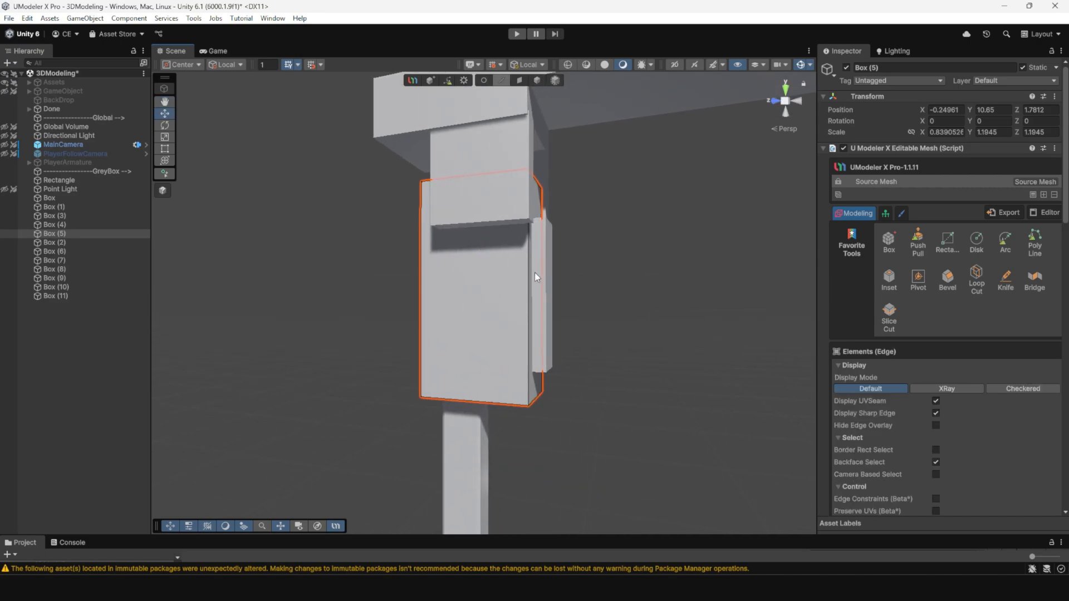
pyautogui.click(947, 282)
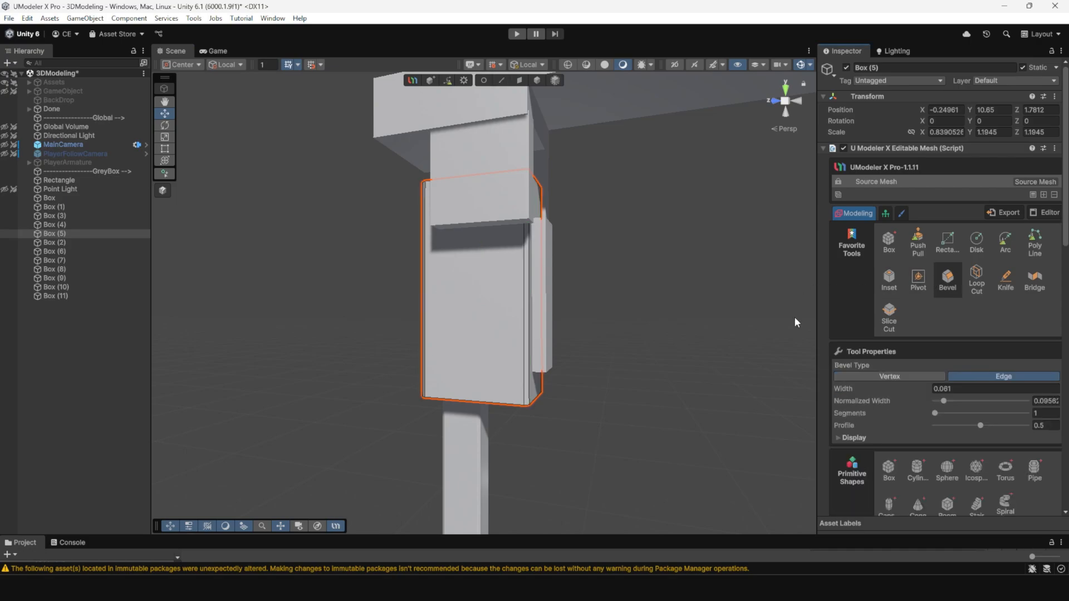
pyautogui.moveTo(960, 403); pyautogui.dragTo(939, 418)
# Move the bottom vertices of Box (5) on the side facing Box (6) upward to slope part of its underside
pyautogui.scroll(-3, 501, 259)
pyautogui.moveTo(501, 258)
pyautogui.keyDown('alt'); pyautogui.mouseDown()
pyautogui.moveTo(301, 262)
pyautogui.moveTo(380, 159)
pyautogui.moveTo(568, 171)
pyautogui.moveTo(520, 267)
pyautogui.mouseUp(); pyautogui.keyUp('alt')
pyautogui.scroll(5, 534, 351)
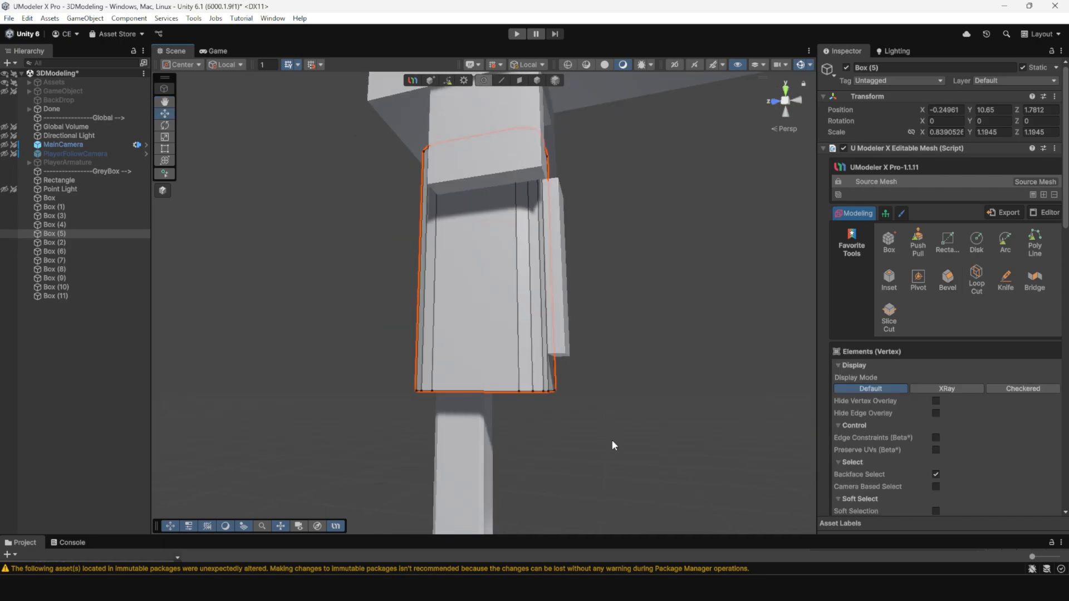
pyautogui.moveTo(611, 439); pyautogui.dragTo(538, 330)
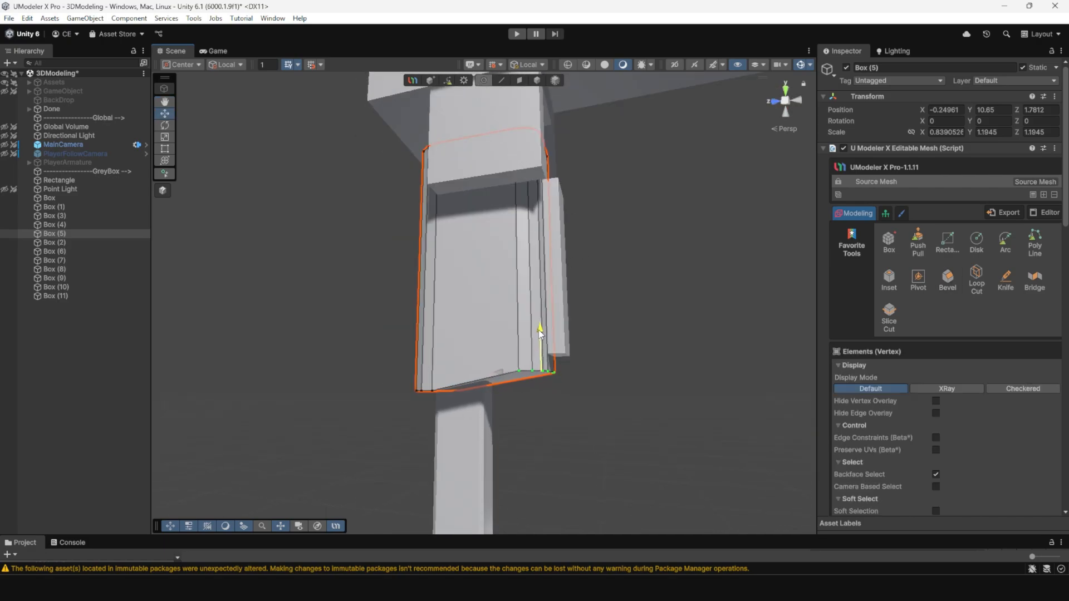
pyautogui.scroll(-3, 543, 315)
pyautogui.keyDown('alt'); pyautogui.moveTo(565, 296); pyautogui.dragTo(555, 298); pyautogui.keyUp('alt')
pyautogui.scroll(5, 553, 302)
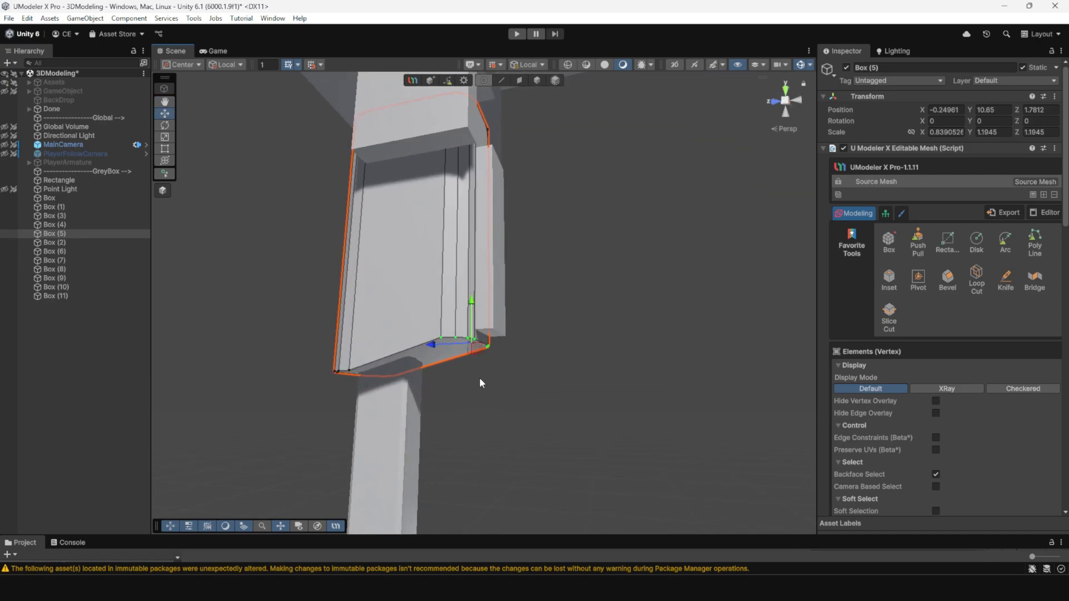
pyautogui.keyDown('alt'); pyautogui.moveTo(480, 377); pyautogui.dragTo(577, 350); pyautogui.keyUp('alt')
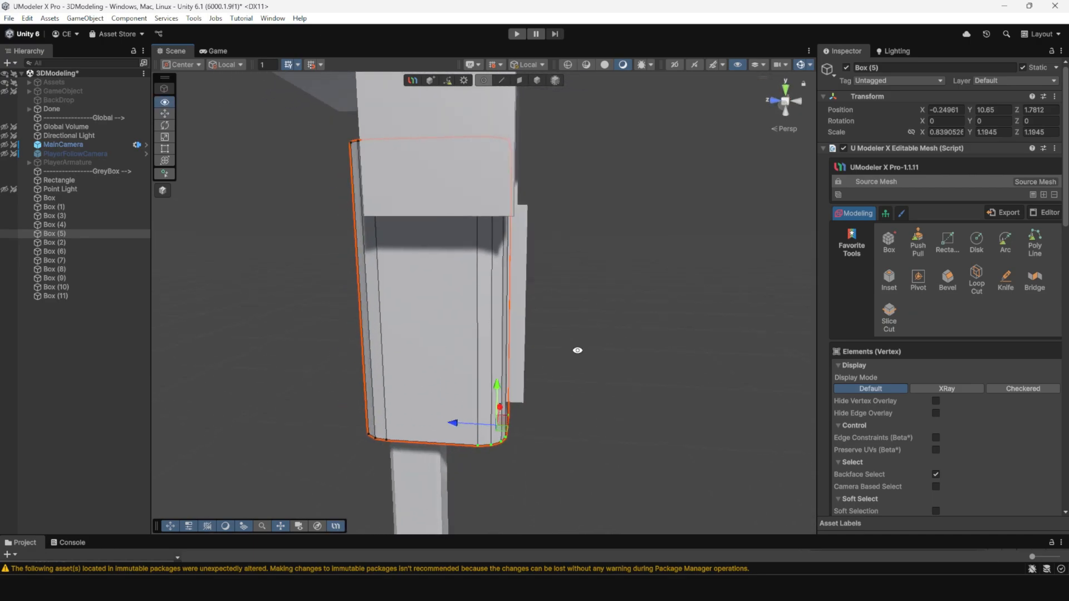
pyautogui.scroll(-3, 525, 272)
pyautogui.scroll(1, 529, 278)
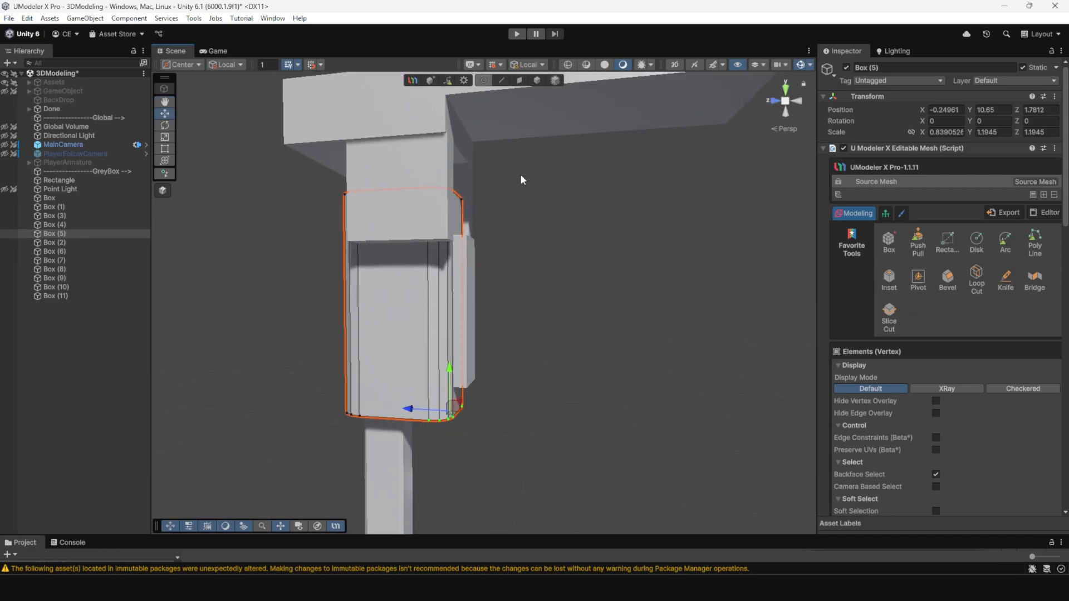
# Select Box (6), the thin panel on Box (5), and loop cut its front face vertically through the middle with offset and pinch 0
pyautogui.click(539, 82)
pyautogui.click(569, 281)
pyautogui.click(459, 313)
pyautogui.scroll(-3, 459, 312)
pyautogui.keyDown('alt'); pyautogui.moveTo(466, 316); pyautogui.dragTo(501, 326); pyautogui.keyUp('alt')
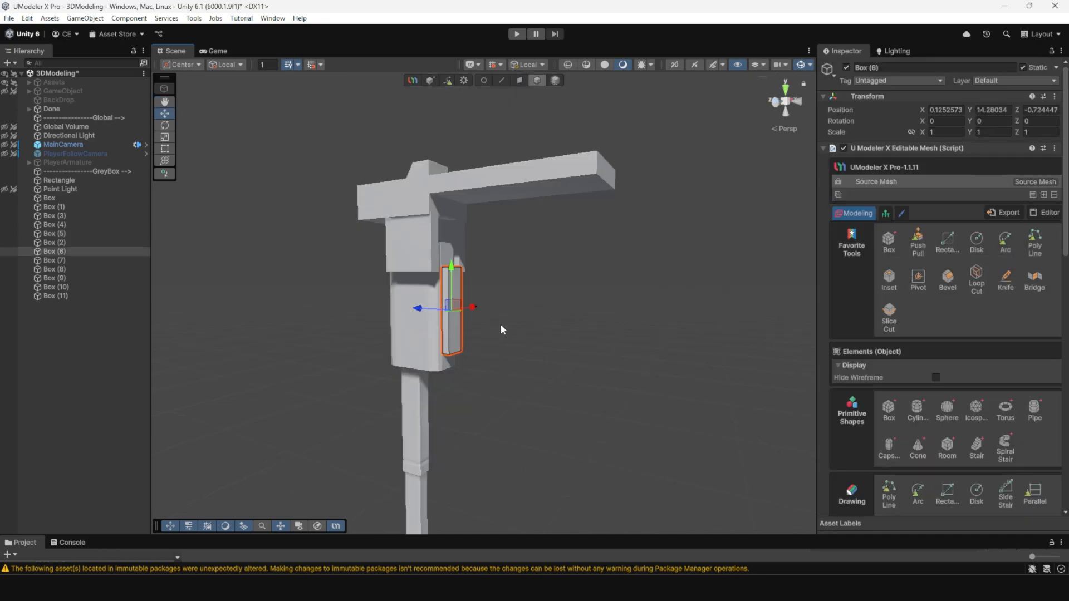
pyautogui.press('f')
pyautogui.keyDown('alt'); pyautogui.moveTo(588, 351); pyautogui.dragTo(555, 342); pyautogui.keyUp('alt')
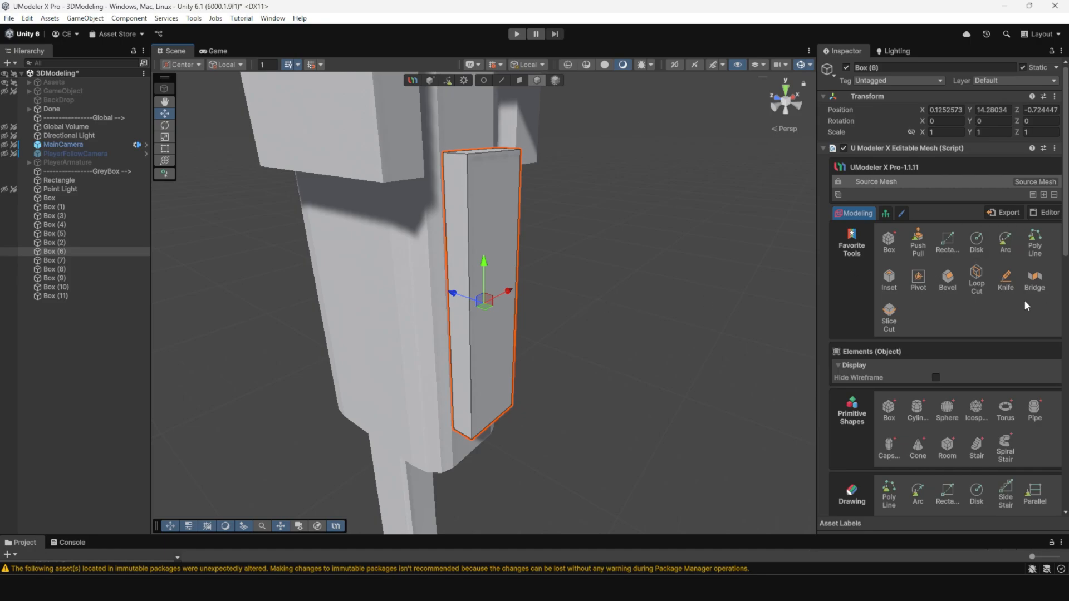
pyautogui.click(976, 281)
pyautogui.keyDown('alt'); pyautogui.moveTo(621, 234); pyautogui.dragTo(489, 232); pyautogui.keyUp('alt')
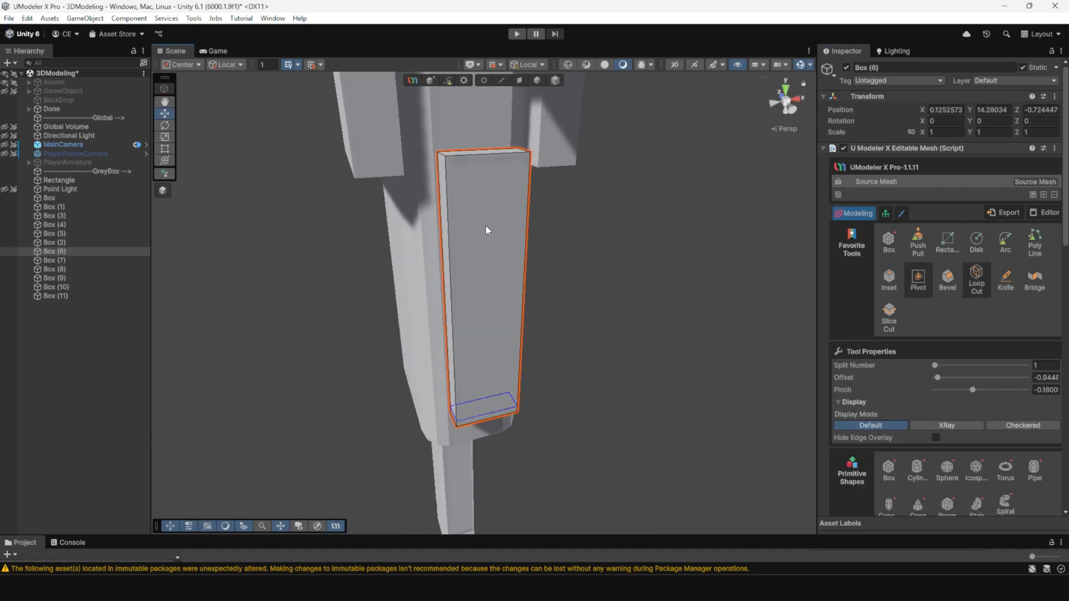
pyautogui.click(489, 166)
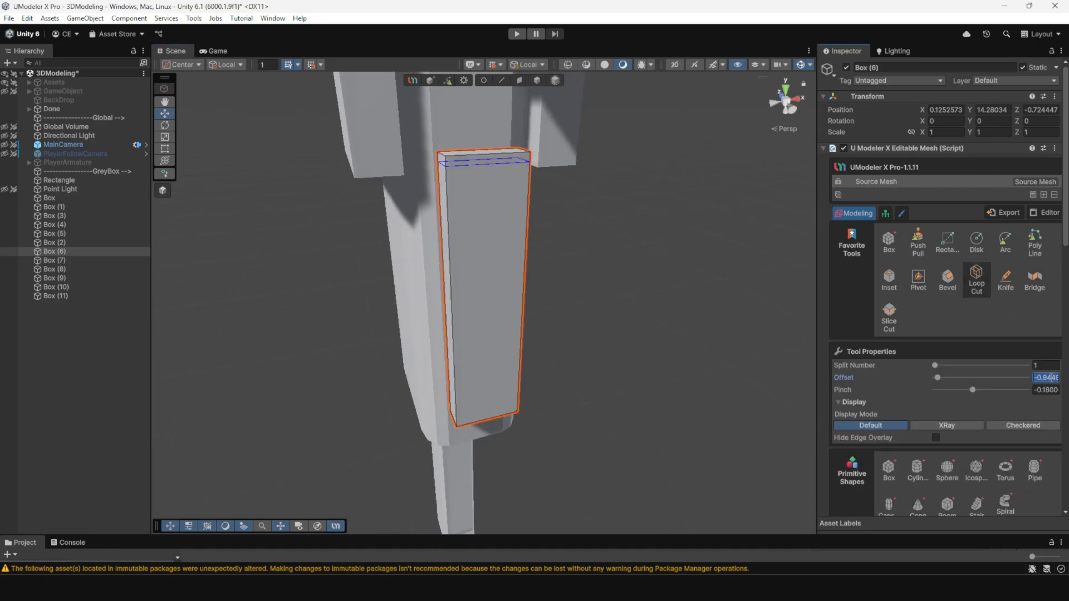
pyautogui.write('0')
pyautogui.press('Tab')
pyautogui.write('0')
pyautogui.click(491, 187)
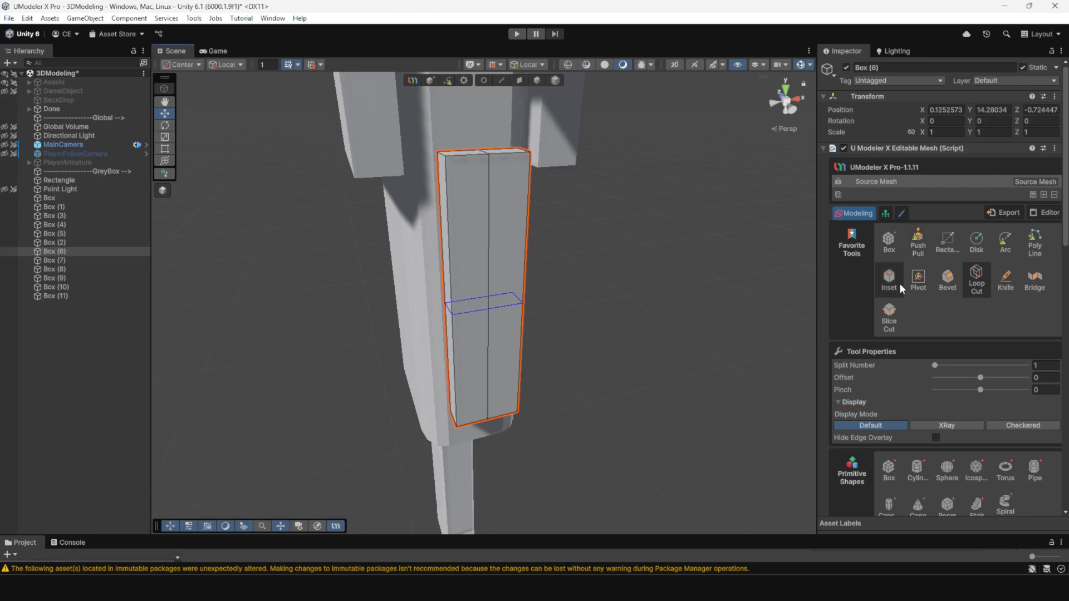
# Inset each half of Box (6)'s front face with a thickness of -0.08
pyautogui.click(889, 278)
pyautogui.click(964, 364)
pyautogui.write('-0.08')
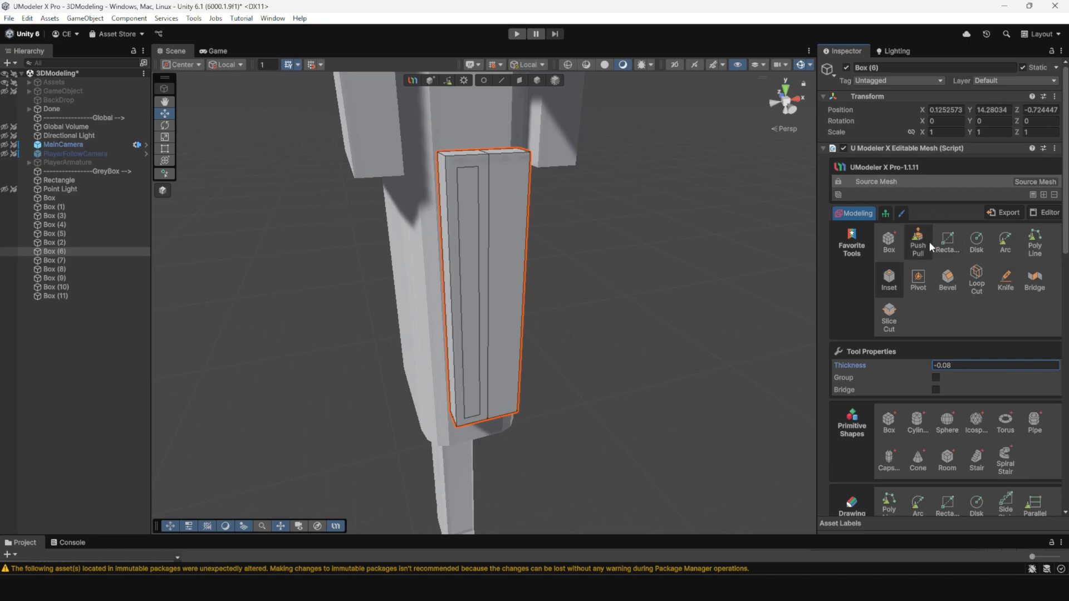
pyautogui.click(509, 227)
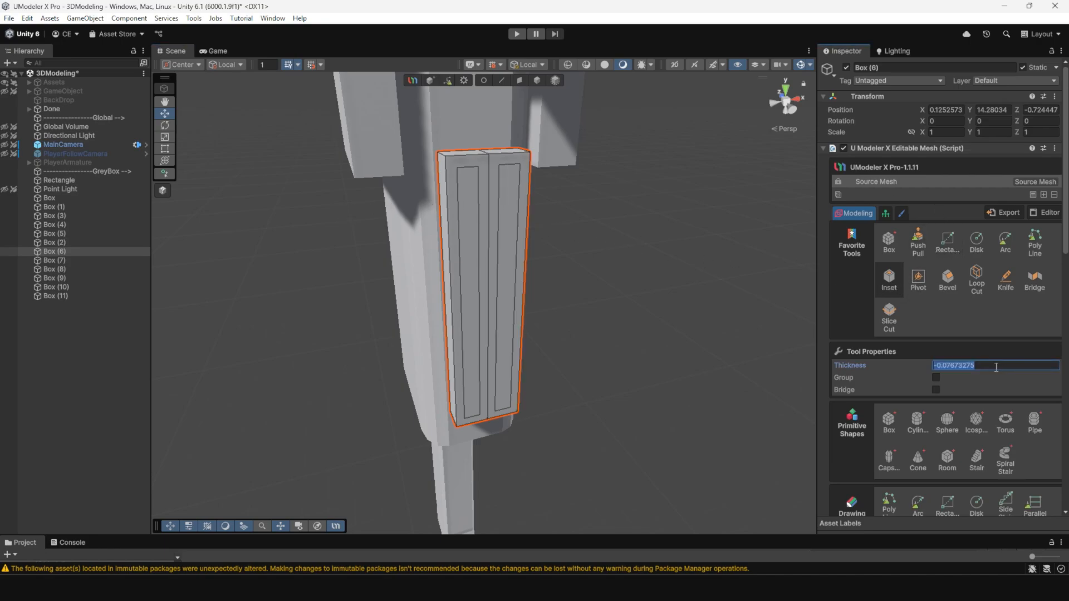
pyautogui.click(996, 366)
pyautogui.write('-0.08')
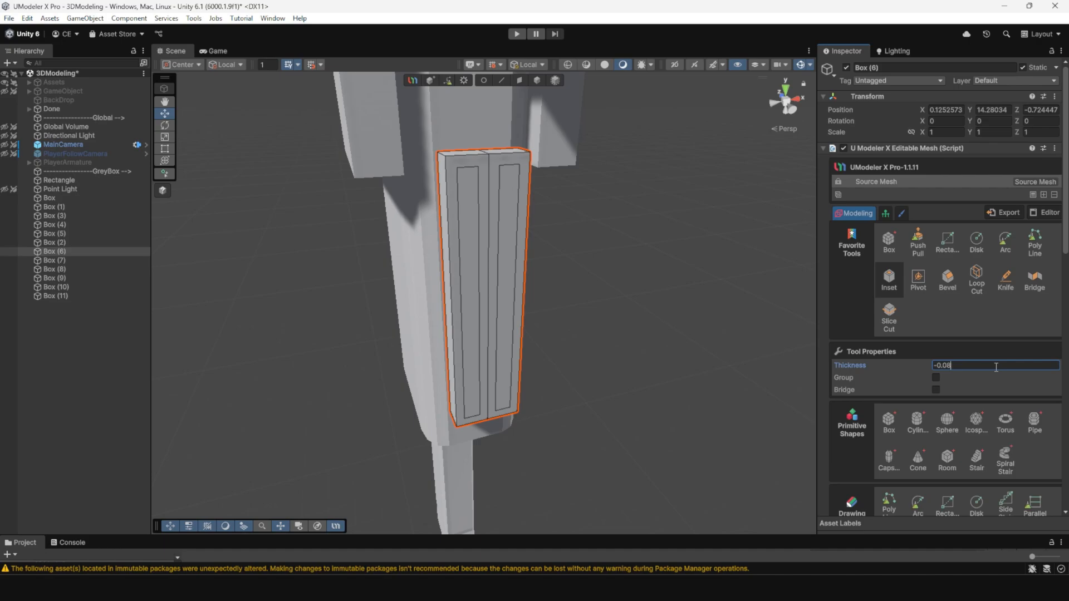
# Bevel the four short corner edges of Box (6) with a normalized width of 0.104 and 1 segment
pyautogui.keyDown('alt'); pyautogui.moveTo(623, 334); pyautogui.dragTo(473, 217, button='right'); pyautogui.keyUp('alt')
pyautogui.keyDown('alt'); pyautogui.moveTo(473, 223); pyautogui.dragTo(455, 184); pyautogui.keyUp('alt')
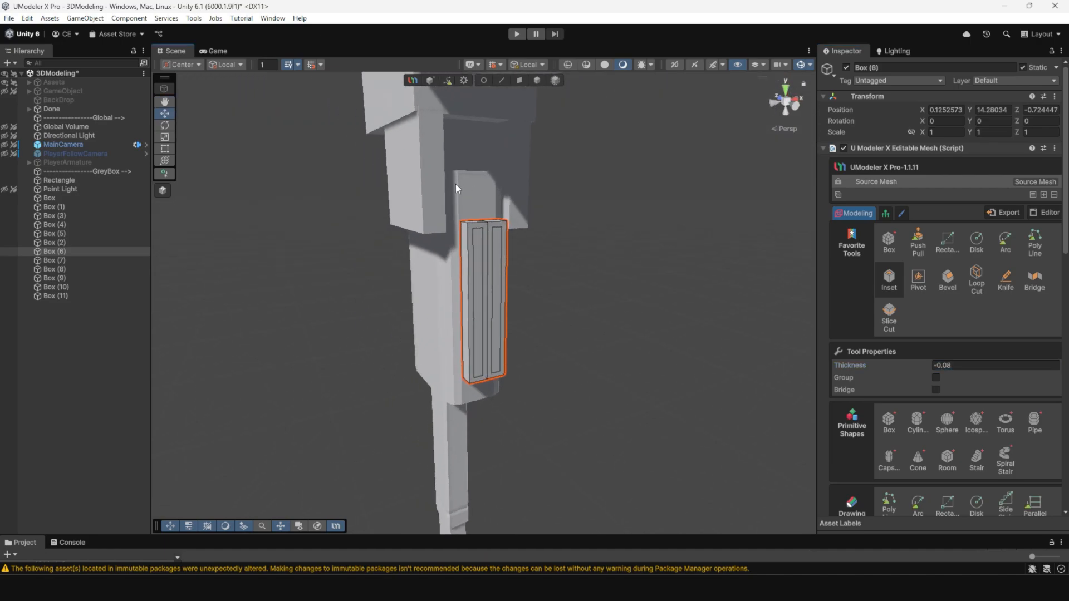
pyautogui.keyDown('alt'); pyautogui.moveTo(455, 183); pyautogui.dragTo(691, 424, button='right'); pyautogui.keyUp('alt')
pyautogui.keyDown('alt'); pyautogui.moveTo(469, 197); pyautogui.dragTo(516, 267); pyautogui.keyUp('alt')
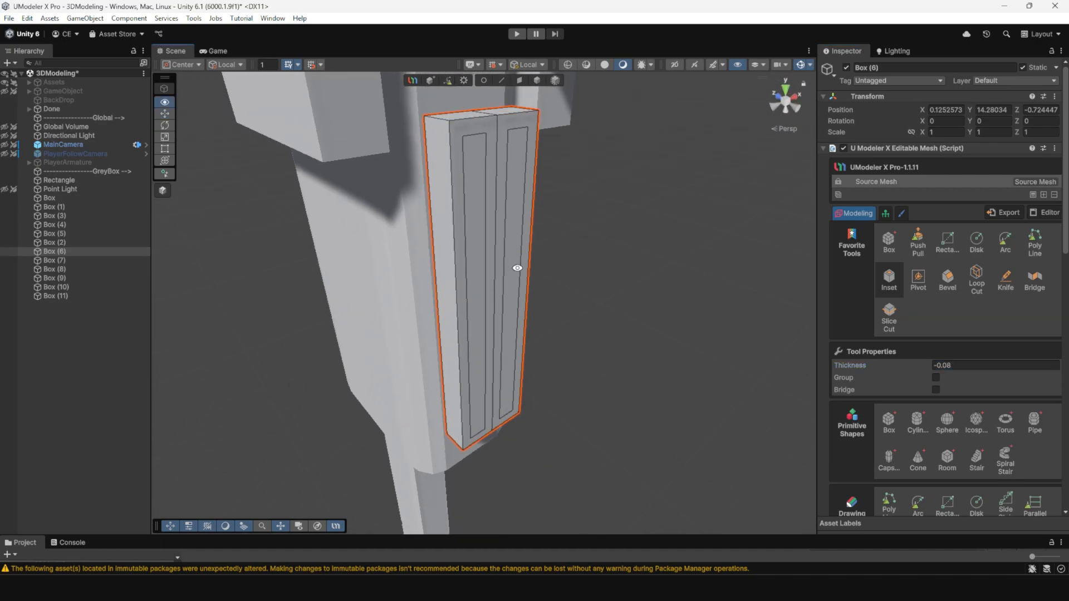
pyautogui.click(502, 80)
pyautogui.click(440, 119)
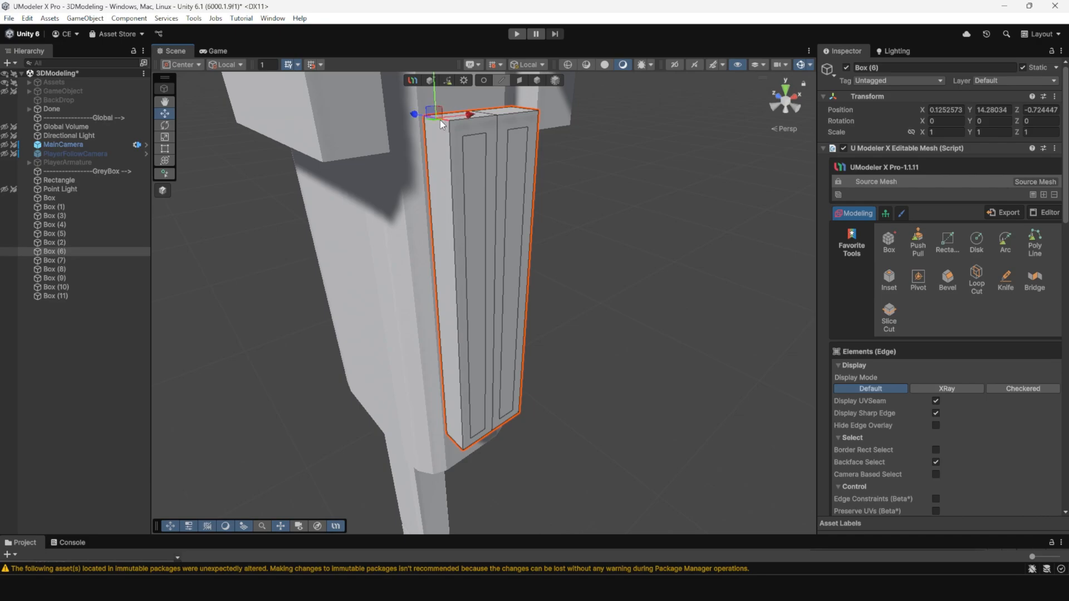
pyautogui.keyDown('alt'); pyautogui.moveTo(440, 119); pyautogui.dragTo(311, 212); pyautogui.keyUp('alt')
pyautogui.keyDown('shift'); pyautogui.click(544, 163); pyautogui.keyUp('shift')
pyautogui.keyDown('alt'); pyautogui.moveTo(544, 163); pyautogui.dragTo(546, 332); pyautogui.keyUp('alt')
pyautogui.click(947, 278)
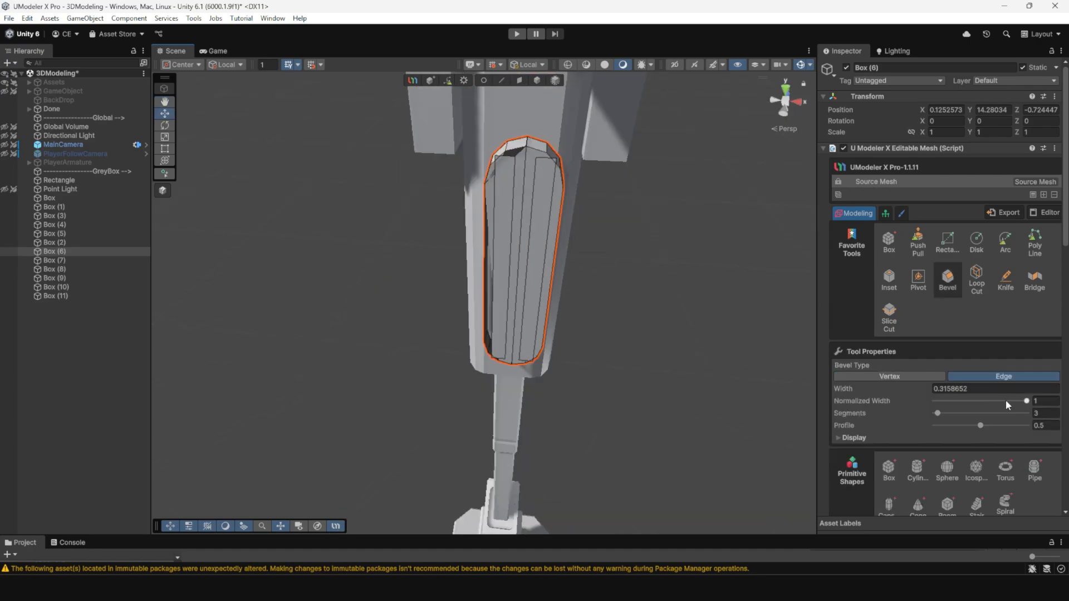
pyautogui.moveTo(1024, 403); pyautogui.dragTo(942, 411)
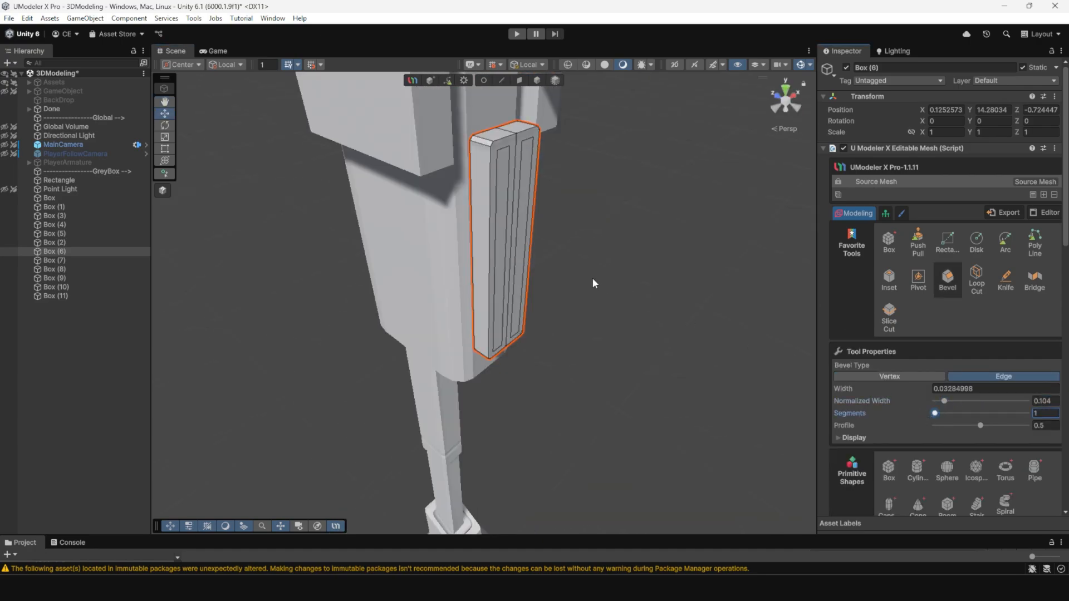
pyautogui.keyDown('alt'); pyautogui.moveTo(593, 283); pyautogui.dragTo(363, 217); pyautogui.keyUp('alt')
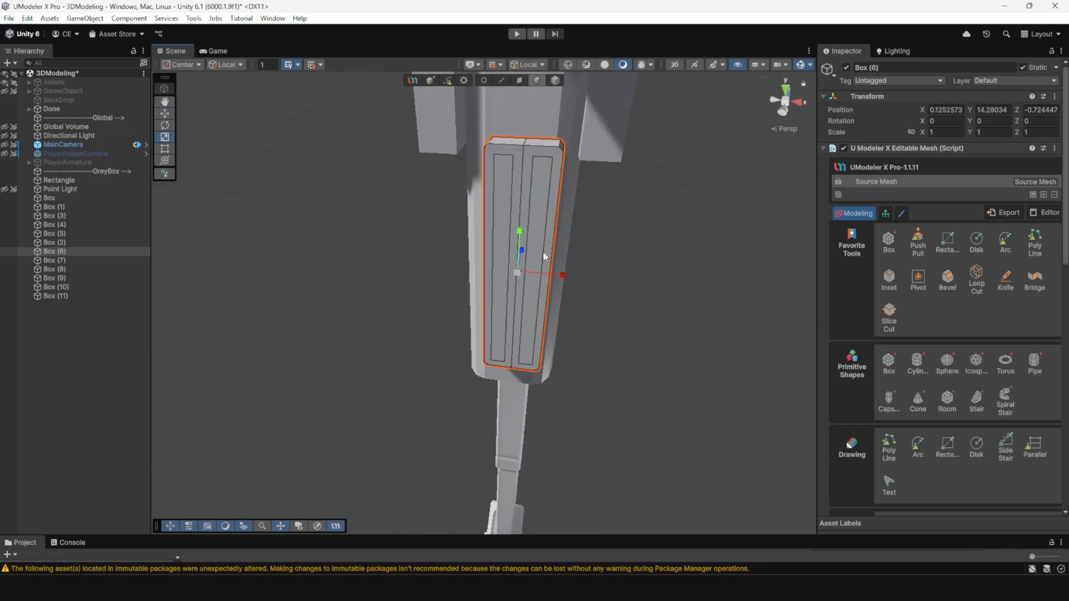
# Scale Box (6) down uniformly to 0.87626 against the side of Box (5)
pyautogui.moveTo(516, 269); pyautogui.dragTo(724, 262)
pyautogui.press('capslock')
pyautogui.hotkey('ctrl', 'z')
# Scale both inner strip faces of Box (6) down vertically to leave room at their ends
pyautogui.scroll(3, 524, 234)
pyautogui.moveTo(557, 245); pyautogui.dragTo(546, 270, button='middle')
pyautogui.press('3')
pyautogui.keyDown('shift'); pyautogui.click(529, 166); pyautogui.keyUp('shift')
pyautogui.press('r')
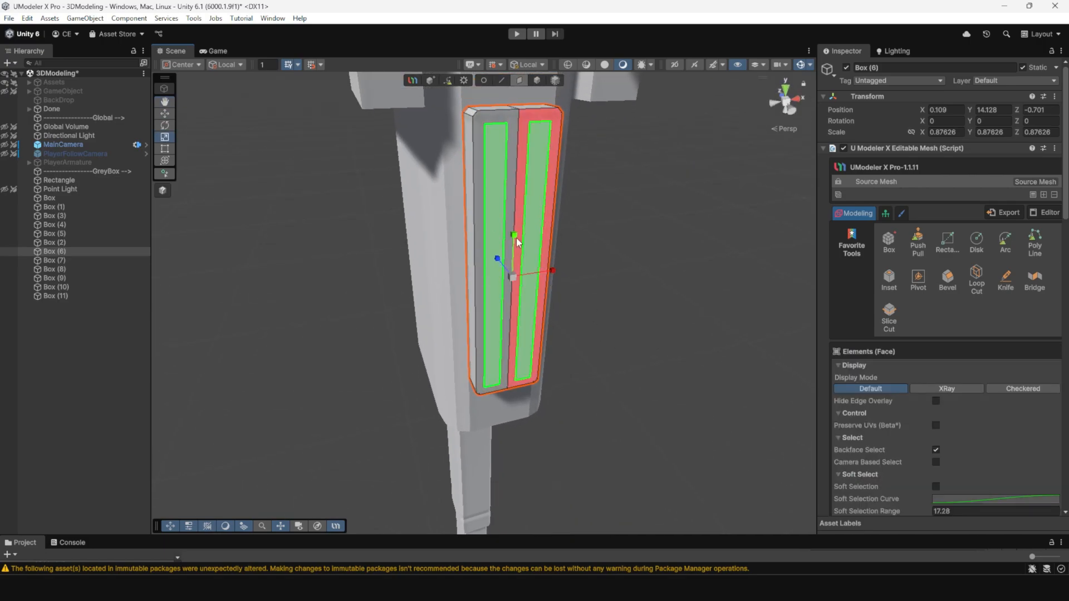
pyautogui.moveTo(513, 237); pyautogui.dragTo(515, 247)
pyautogui.keyDown('alt'); pyautogui.moveTo(765, 262); pyautogui.dragTo(702, 230); pyautogui.keyUp('alt')
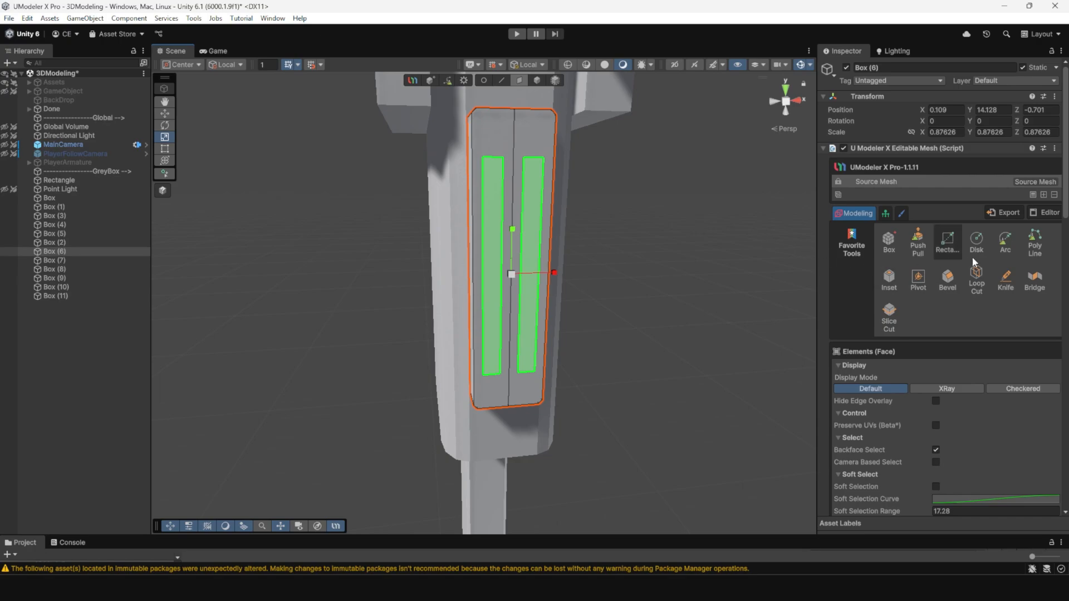
# Draw a six-sided disk with a radius of about 0.09 above the strip on each half of Box (6)
pyautogui.click(976, 242)
pyautogui.keyDown('alt'); pyautogui.moveTo(574, 161); pyautogui.dragTo(473, 162); pyautogui.keyUp('alt')
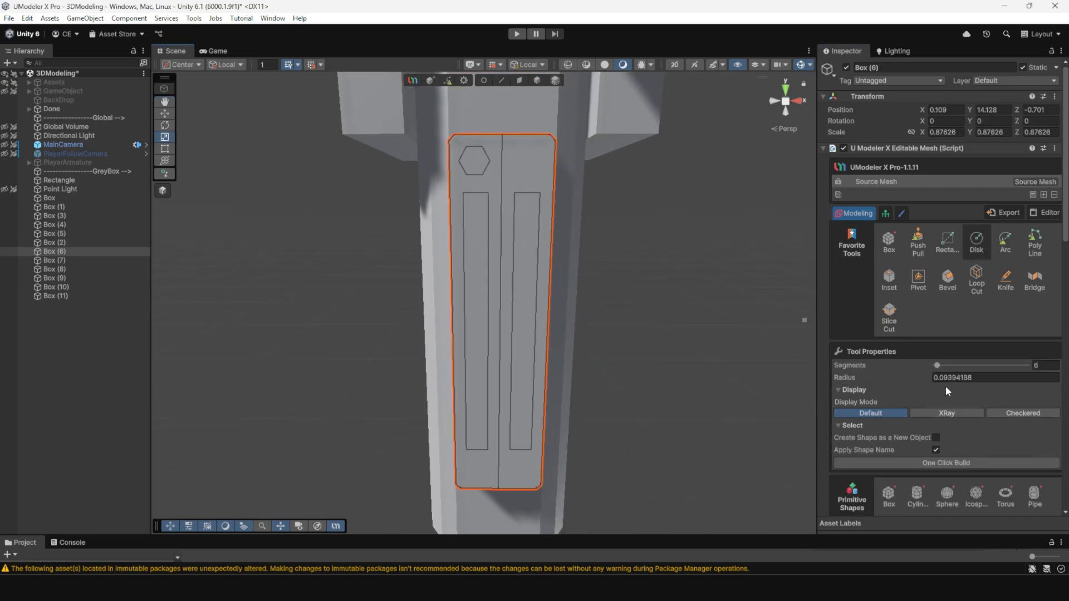
pyautogui.click(961, 378)
pyautogui.write('0.09')
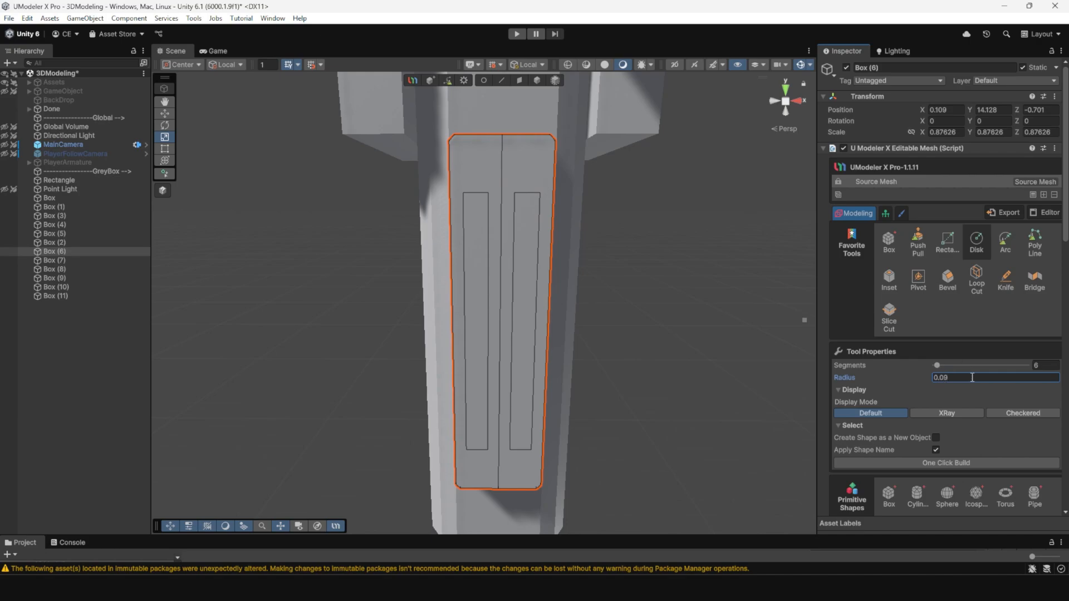
pyautogui.click(476, 165)
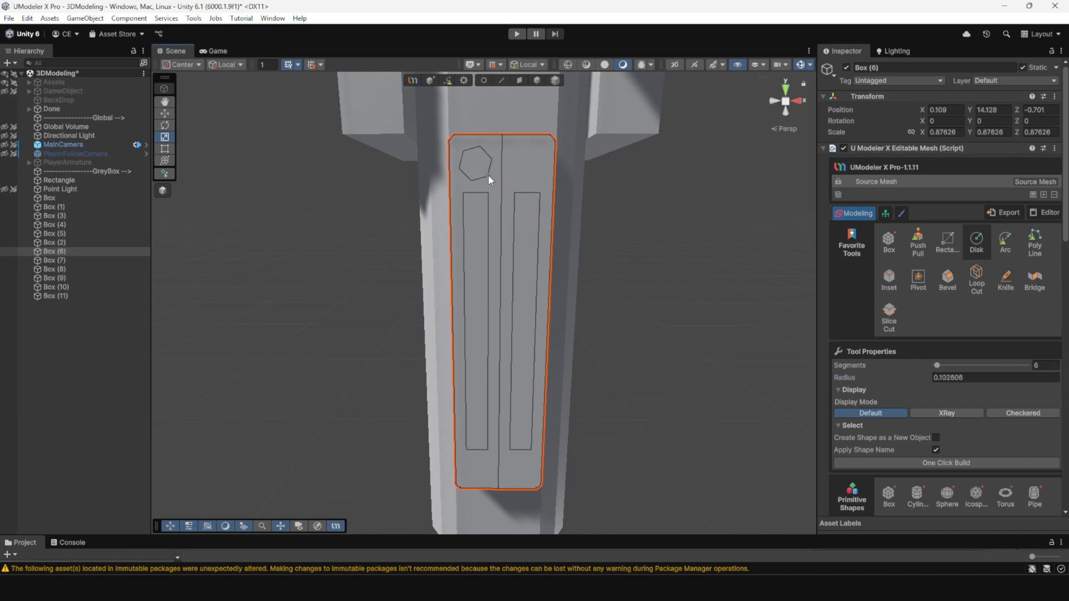
pyautogui.click(491, 163)
pyautogui.click(526, 163)
pyautogui.click(541, 163)
# Draw a matching six-sided disk below the strip on each half of Box (6)
pyautogui.click(518, 80)
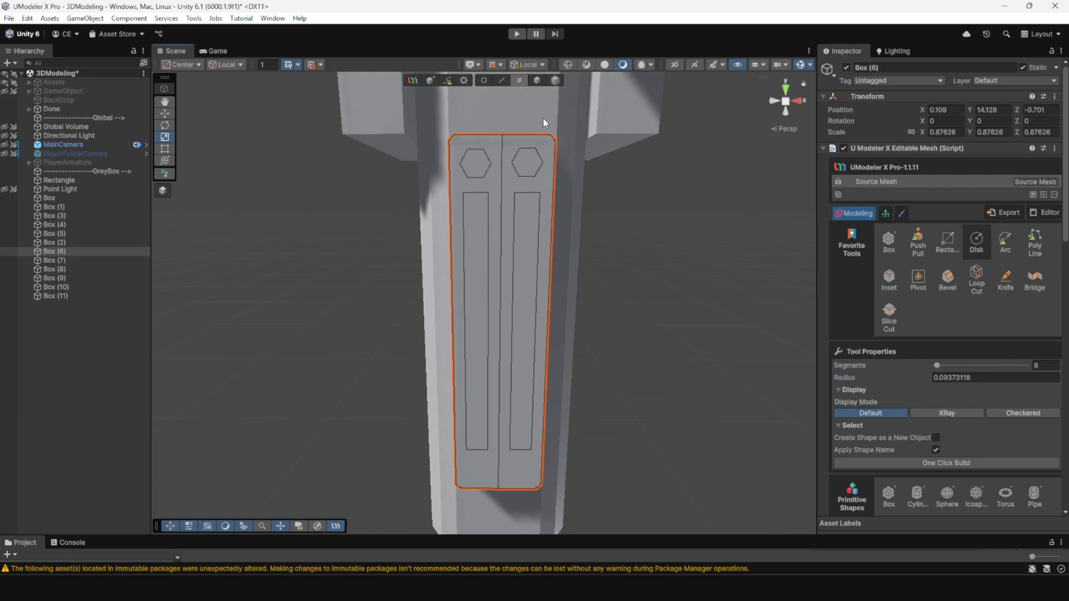
pyautogui.click(537, 158)
pyautogui.press('w')
pyautogui.scroll(-3, 543, 222)
pyautogui.keyDown('alt'); pyautogui.moveTo(528, 304); pyautogui.dragTo(549, 279); pyautogui.keyUp('alt')
pyautogui.moveTo(550, 279); pyautogui.dragTo(570, 248, button='middle')
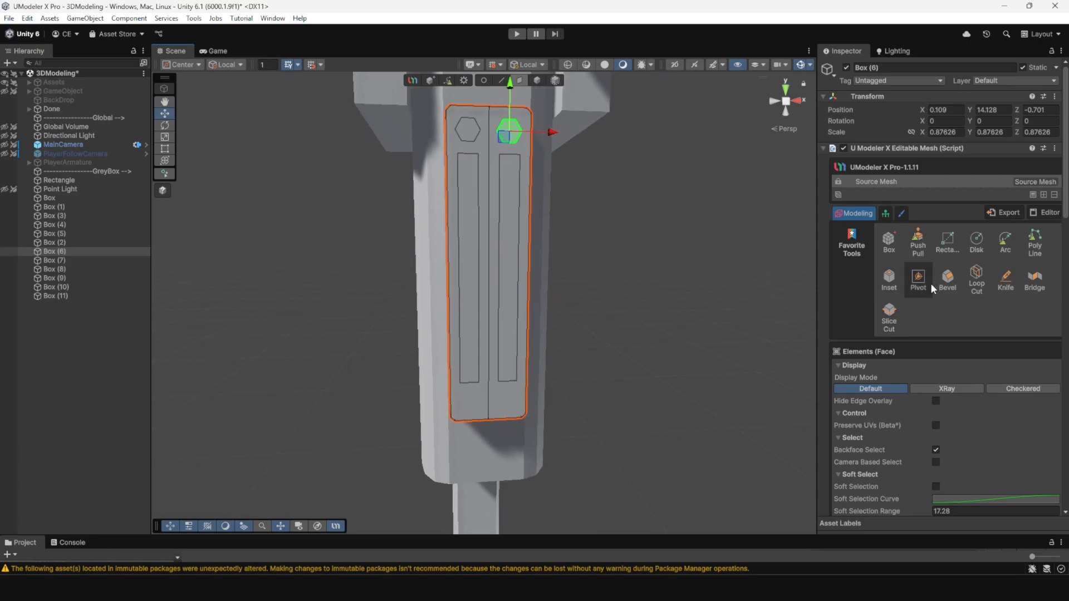
pyautogui.click(982, 251)
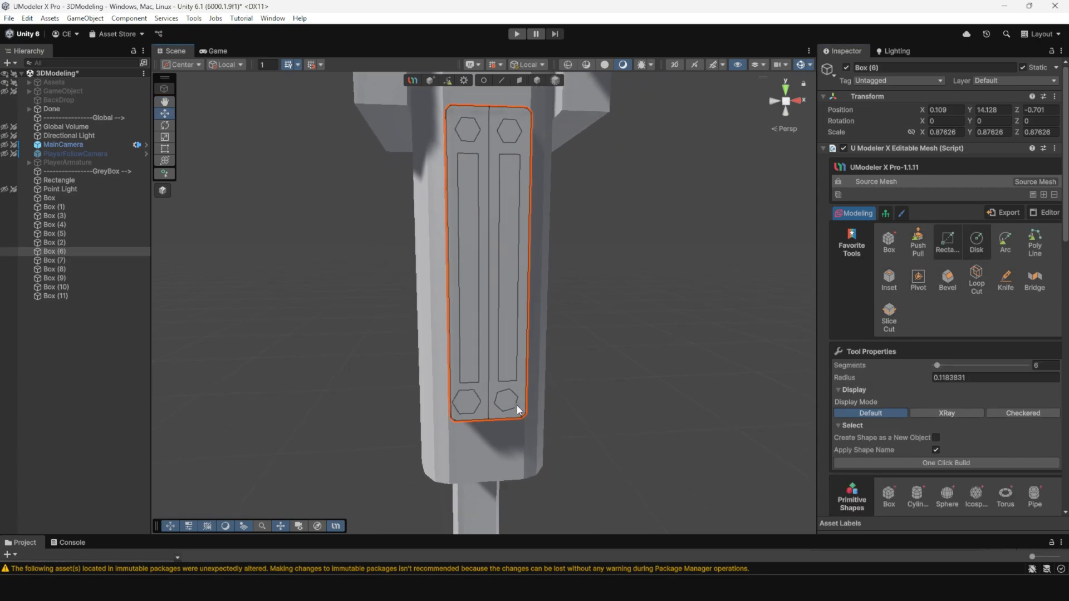
pyautogui.click(518, 406)
pyautogui.press('Escape')
pyautogui.scroll(3, 512, 405)
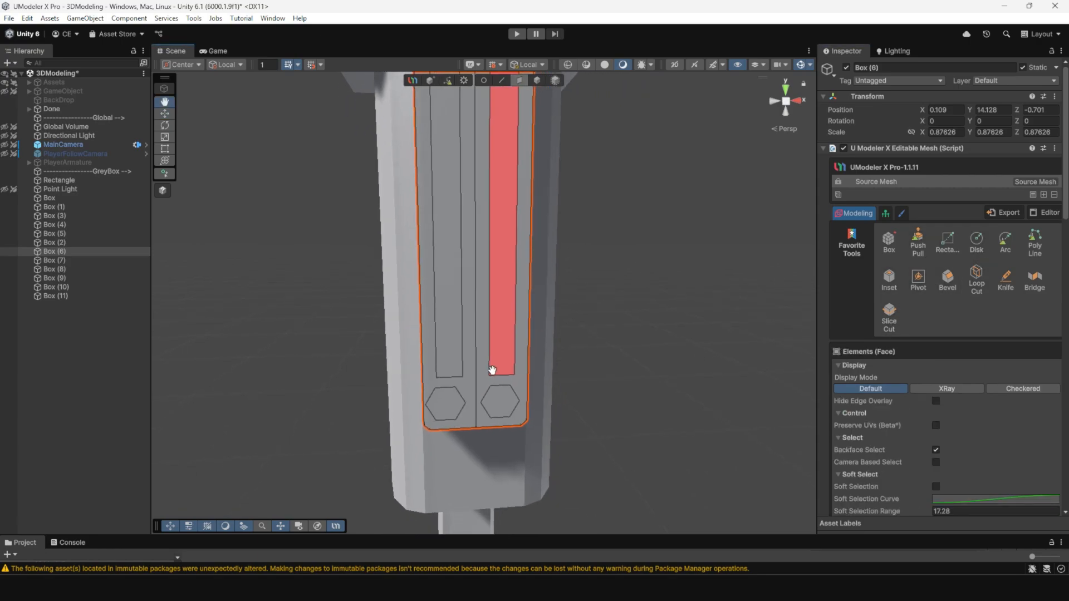
pyautogui.click(502, 396)
pyautogui.scroll(-3, 492, 364)
pyautogui.moveTo(511, 260); pyautogui.dragTo(501, 299, button='middle')
pyautogui.click(454, 323)
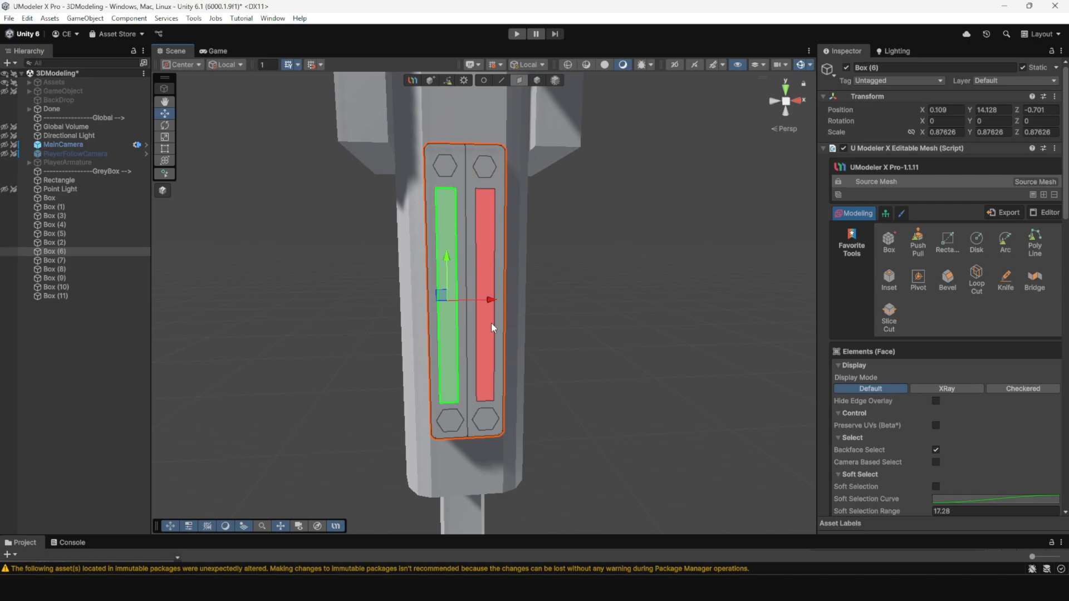
pyautogui.keyDown('shift'); pyautogui.click(492, 311); pyautogui.keyUp('shift')
pyautogui.click(623, 288)
# Extrude the four hexagon faces on Box (6) slightly outward to form bolt heads
pyautogui.scroll(-3, 573, 288)
pyautogui.keyDown('alt'); pyautogui.moveTo(572, 288); pyautogui.dragTo(608, 337); pyautogui.keyUp('alt')
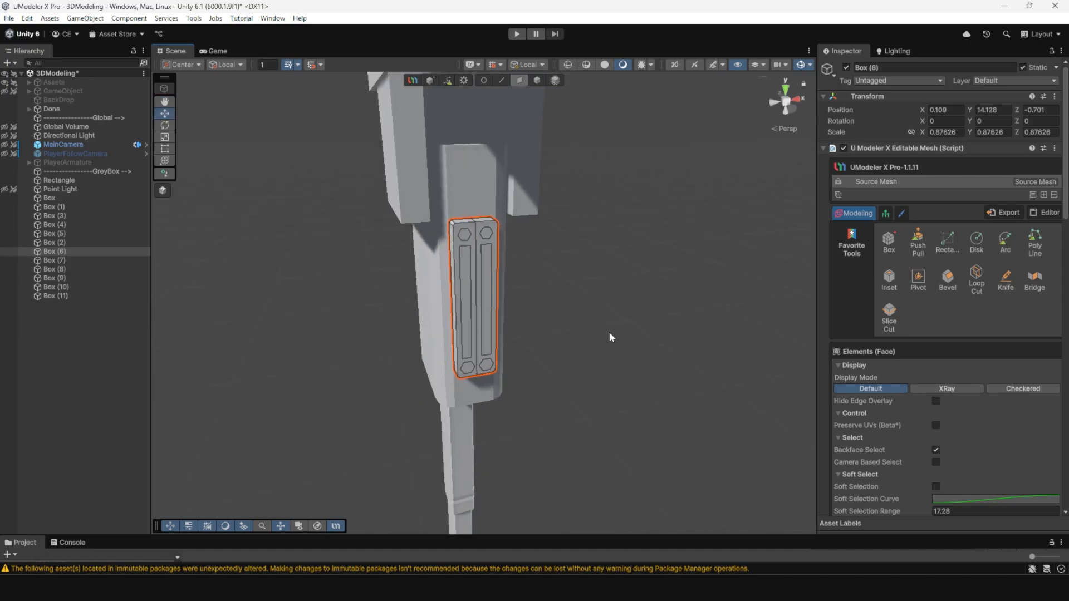
pyautogui.scroll(3, 508, 342)
pyautogui.keyDown('alt'); pyautogui.moveTo(509, 341); pyautogui.dragTo(578, 343); pyautogui.keyUp('alt')
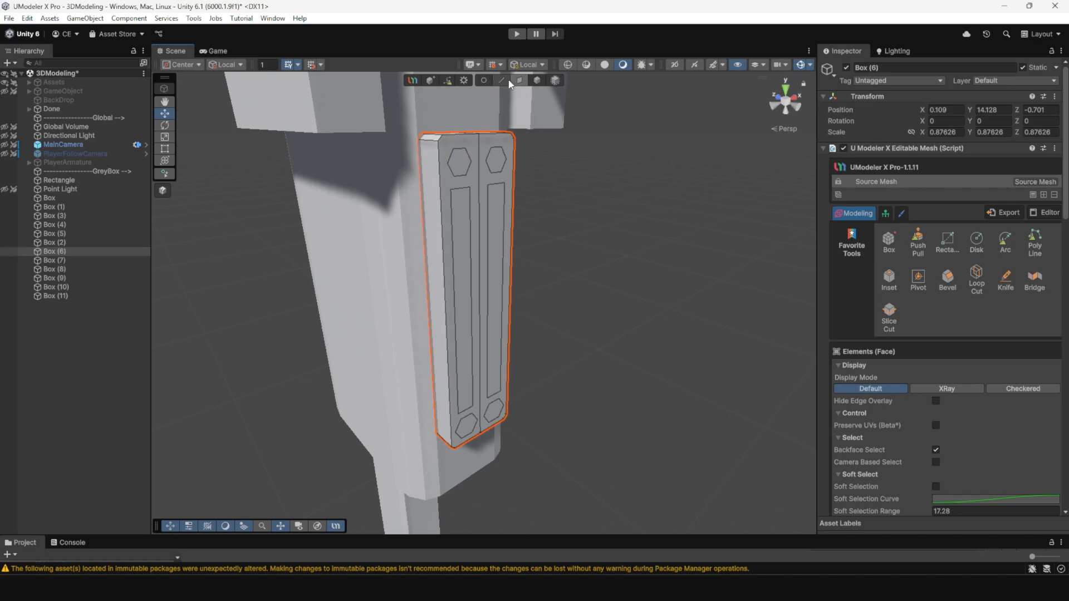
pyautogui.click(459, 162)
pyautogui.keyDown('shift'); pyautogui.click(500, 158); pyautogui.keyUp('shift')
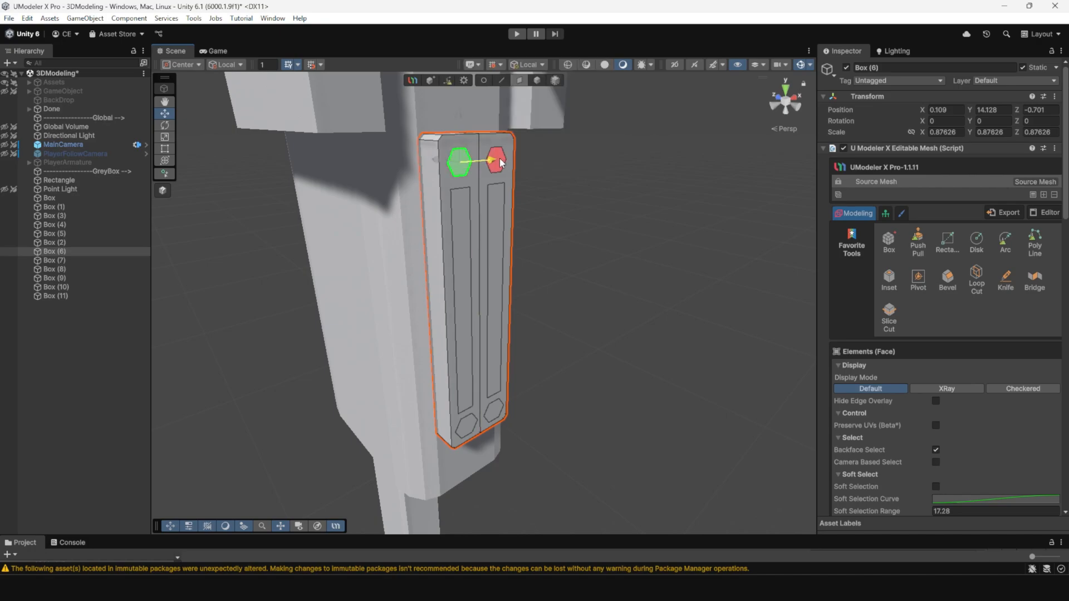
pyautogui.keyDown('shift'); pyautogui.click(466, 424); pyautogui.keyUp('shift')
pyautogui.keyDown('shift'); pyautogui.click(492, 413); pyautogui.keyUp('shift')
pyautogui.keyDown('alt'); pyautogui.moveTo(561, 345); pyautogui.dragTo(432, 173); pyautogui.keyUp('alt')
pyautogui.scroll(5, 462, 301)
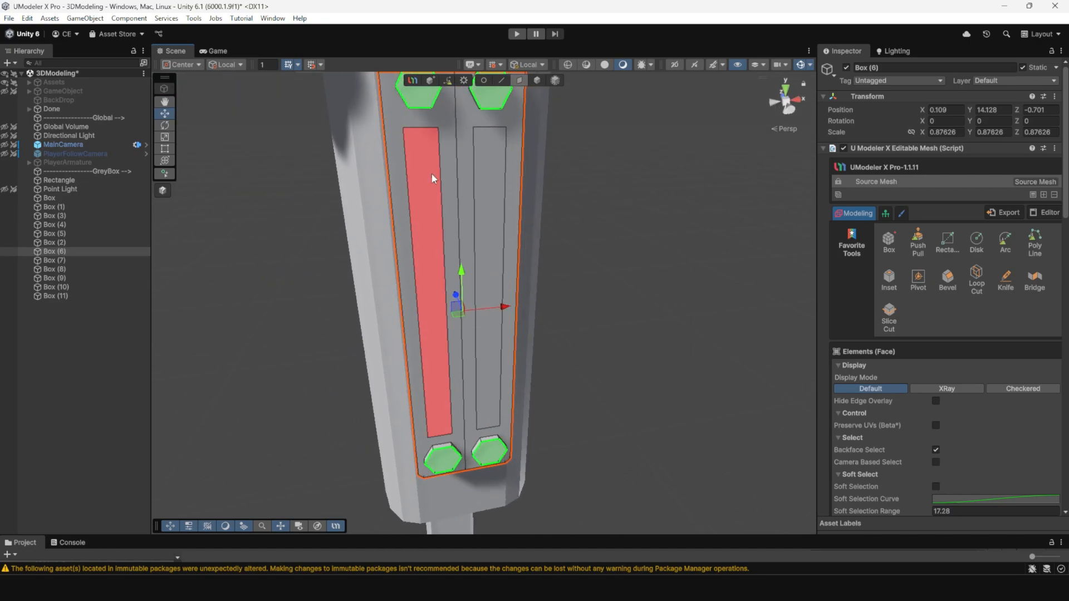
# Extrude the two long strip faces between the hexagons on Box (6) slightly
pyautogui.click(432, 173)
pyautogui.keyDown('shift'); pyautogui.click(490, 189); pyautogui.keyUp('shift')
pyautogui.keyDown('alt'); pyautogui.moveTo(492, 196); pyautogui.dragTo(458, 302); pyautogui.keyUp('alt')
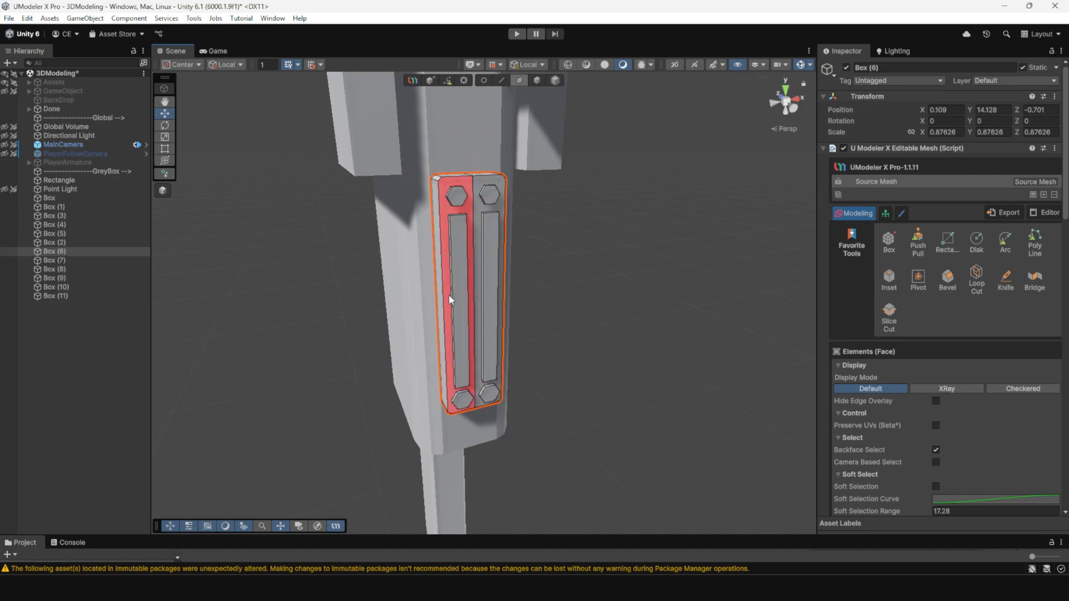
pyautogui.keyDown('alt'); pyautogui.moveTo(449, 295); pyautogui.dragTo(501, 291); pyautogui.keyUp('alt')
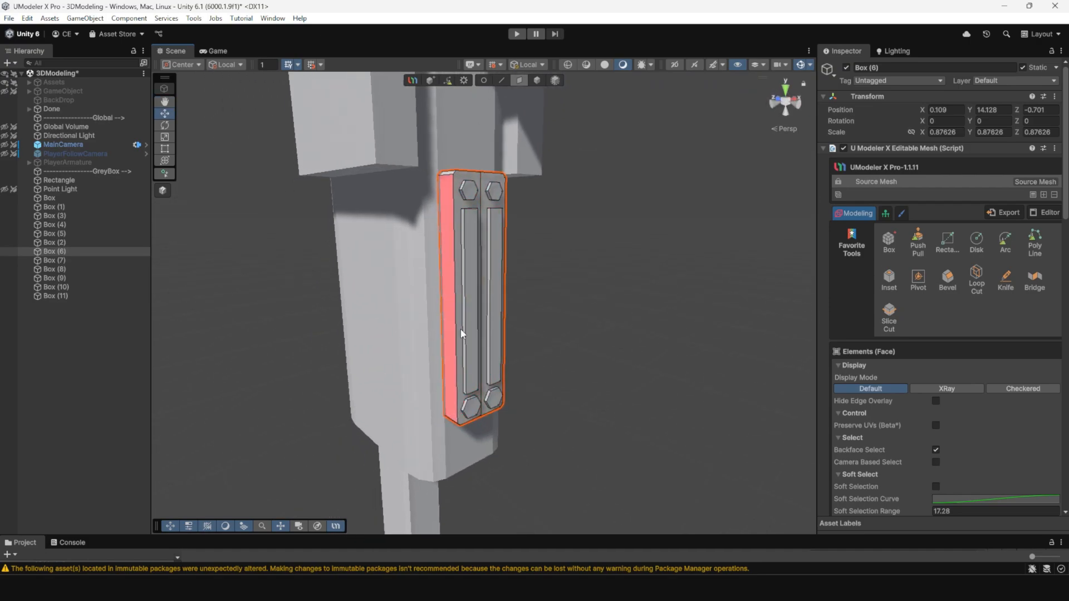
# Try to centre the pivot of Box (6)
pyautogui.keyDown('alt'); pyautogui.moveTo(542, 357); pyautogui.dragTo(663, 331); pyautogui.keyUp('alt')
pyautogui.scroll(-2, 663, 331)
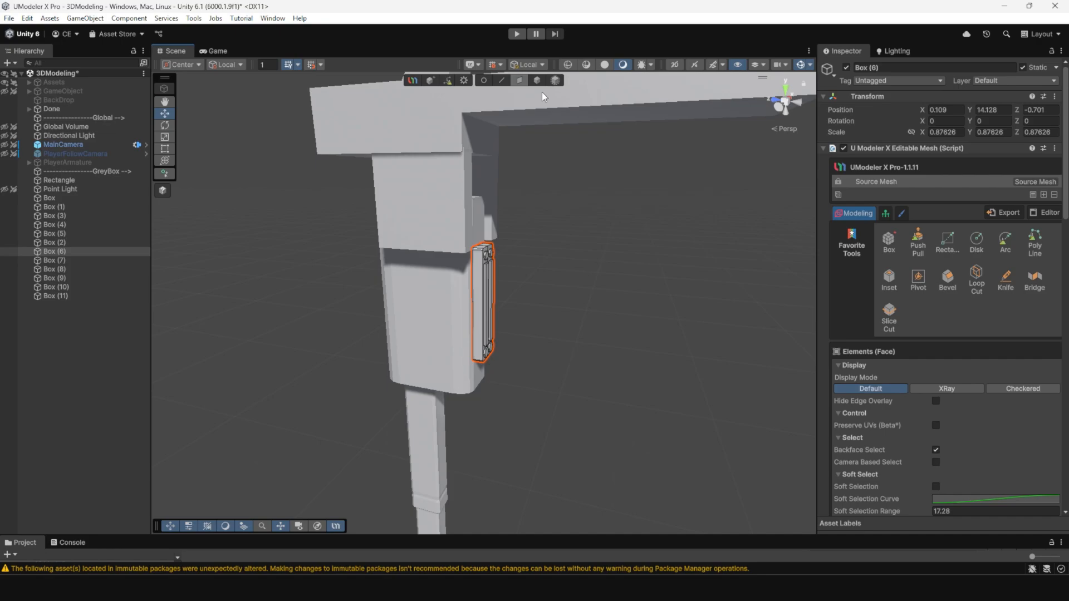
pyautogui.click(536, 80)
pyautogui.click(516, 308)
pyautogui.click(493, 301)
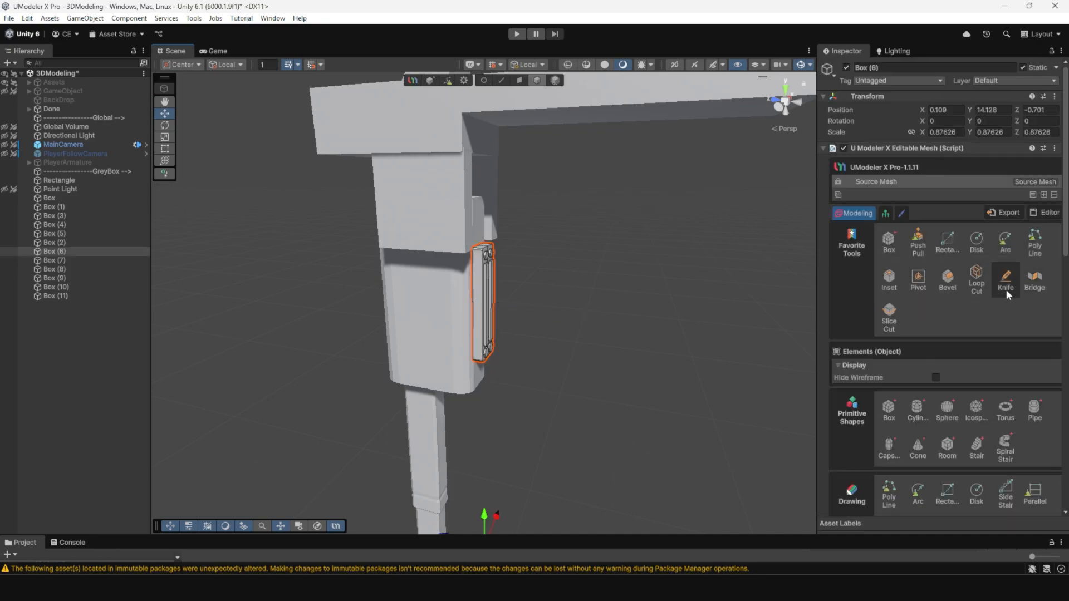
pyautogui.keyDown('alt'); pyautogui.moveTo(625, 276); pyautogui.dragTo(562, 276); pyautogui.keyUp('alt')
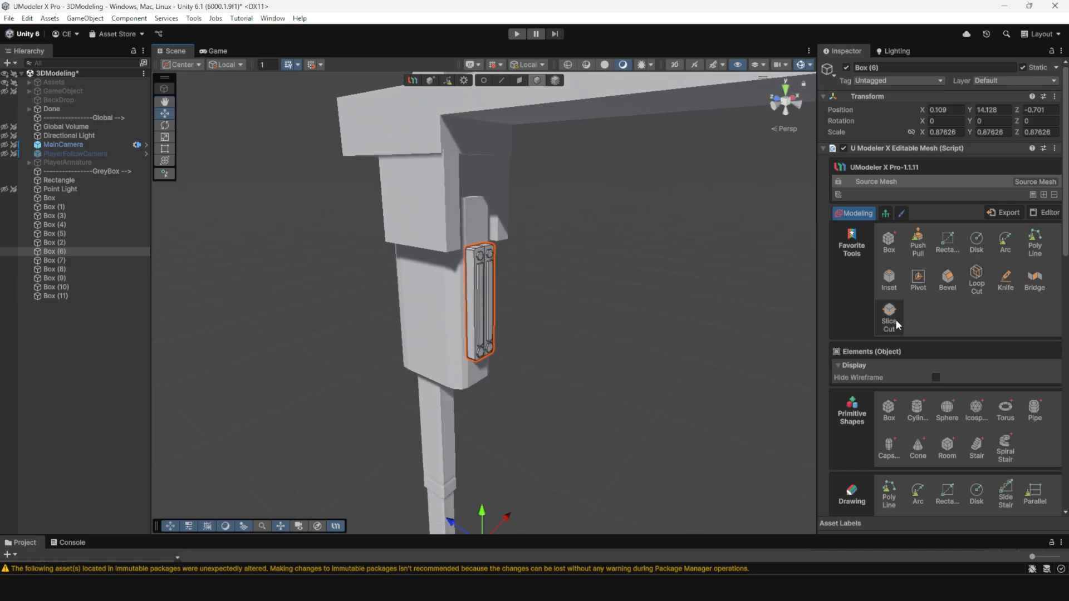
pyautogui.click(917, 280)
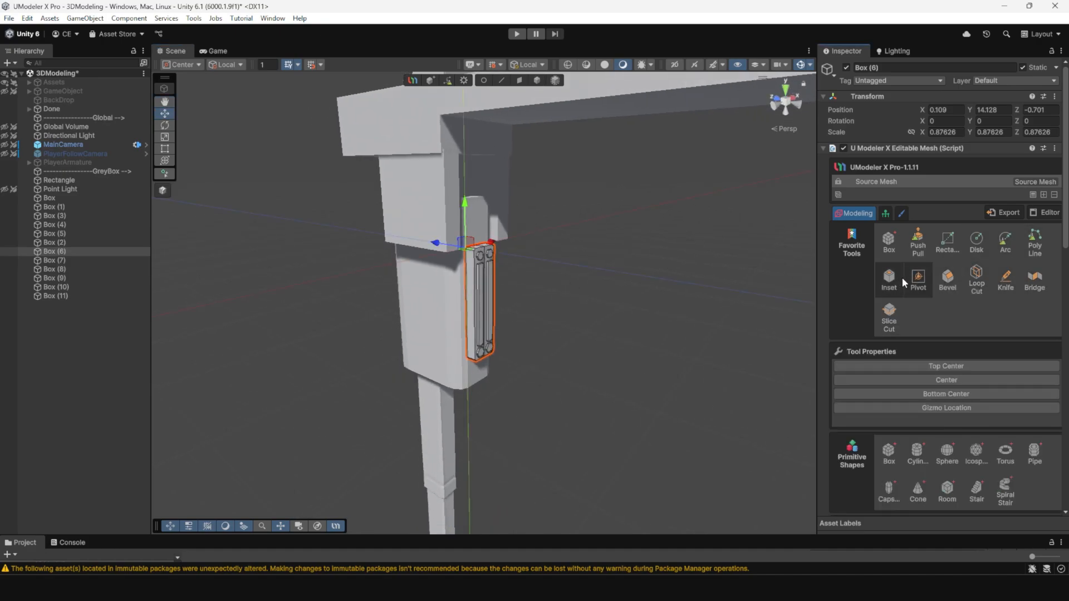
pyautogui.click(934, 379)
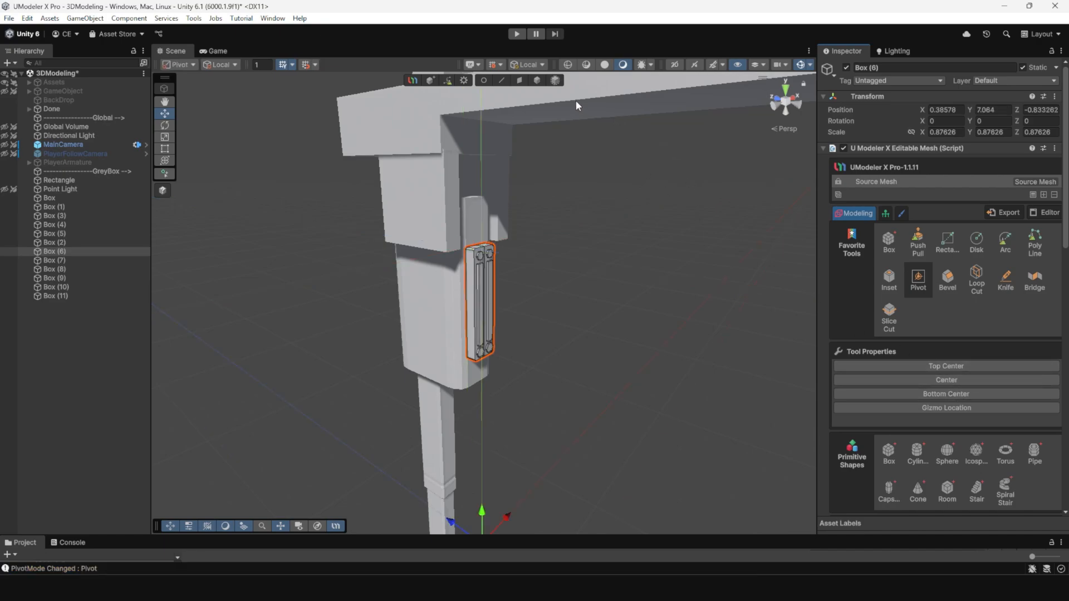
pyautogui.click(538, 81)
pyautogui.click(588, 209)
pyautogui.click(492, 293)
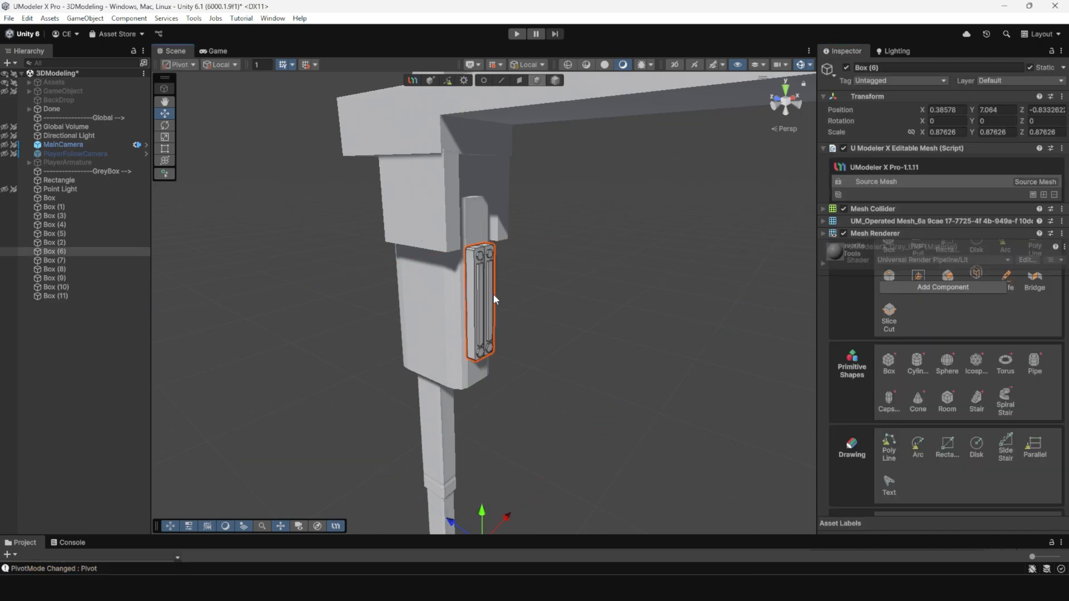
# Reposition the pivot of Box (6) by centring it, raising it up onto the bolted plate, and applying the gizmo location
pyautogui.keyDown('alt'); pyautogui.moveTo(492, 292); pyautogui.dragTo(453, 177, button='right'); pyautogui.keyUp('alt')
pyautogui.keyDown('alt'); pyautogui.moveTo(594, 327); pyautogui.dragTo(559, 306); pyautogui.keyUp('alt')
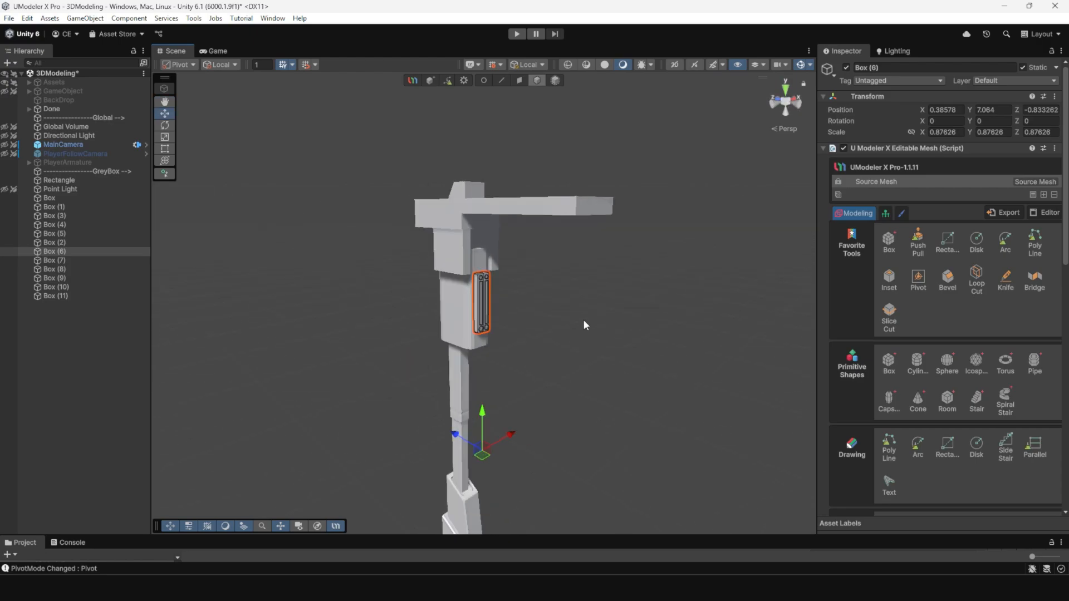
pyautogui.scroll(-10, 961, 378)
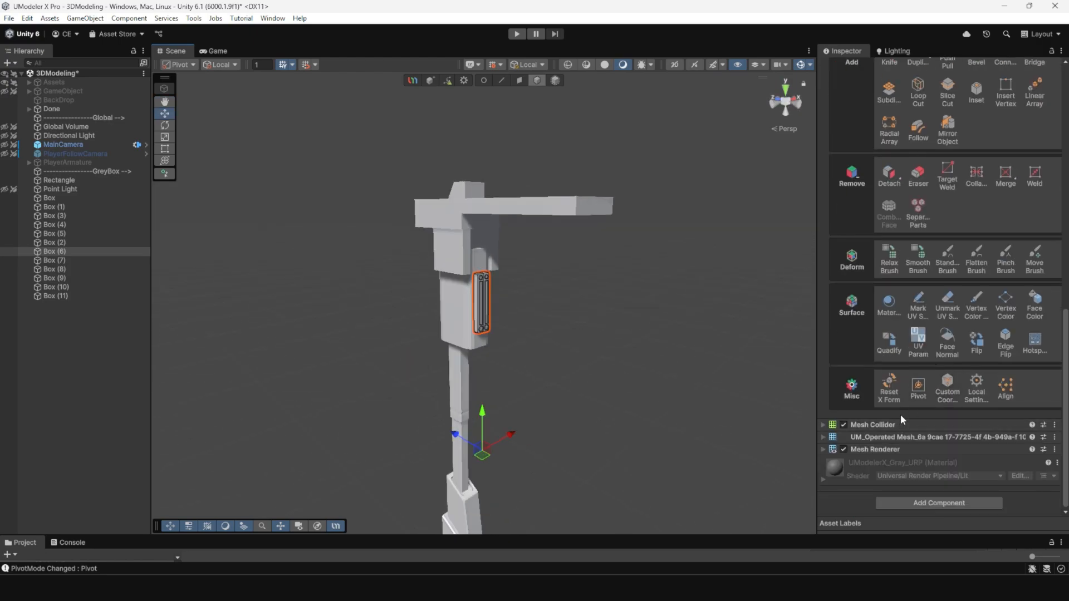
pyautogui.click(892, 389)
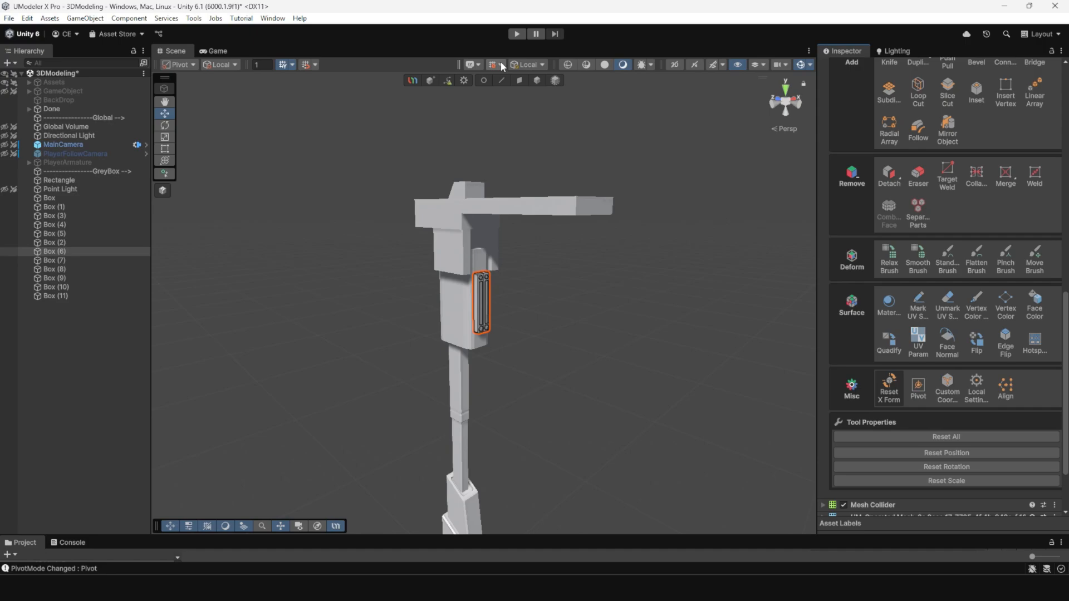
pyautogui.click(538, 79)
pyautogui.click(918, 388)
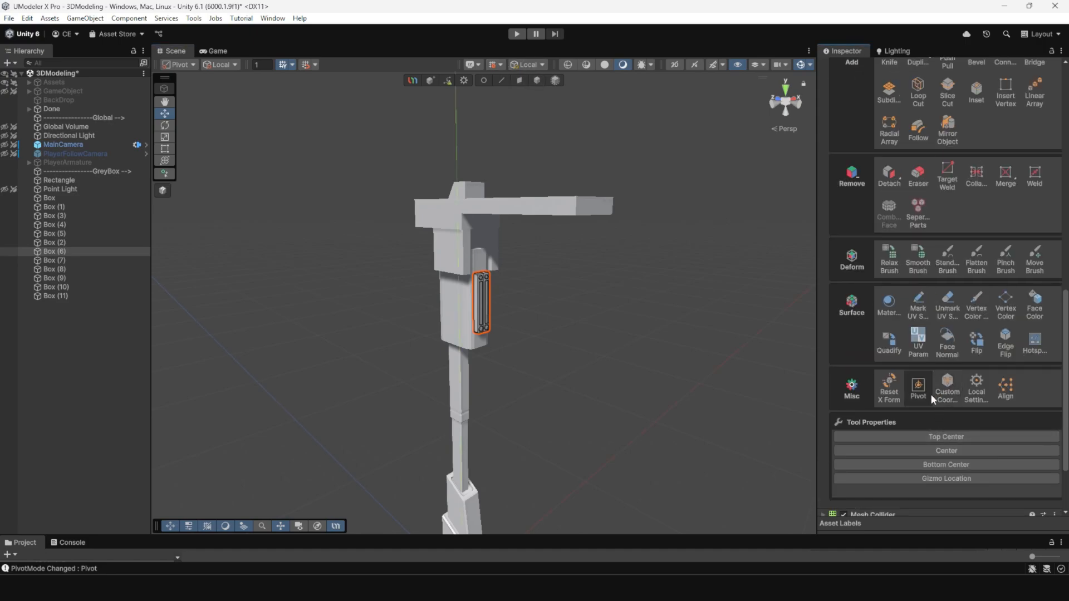
pyautogui.click(936, 452)
pyautogui.moveTo(484, 413); pyautogui.dragTo(471, 346)
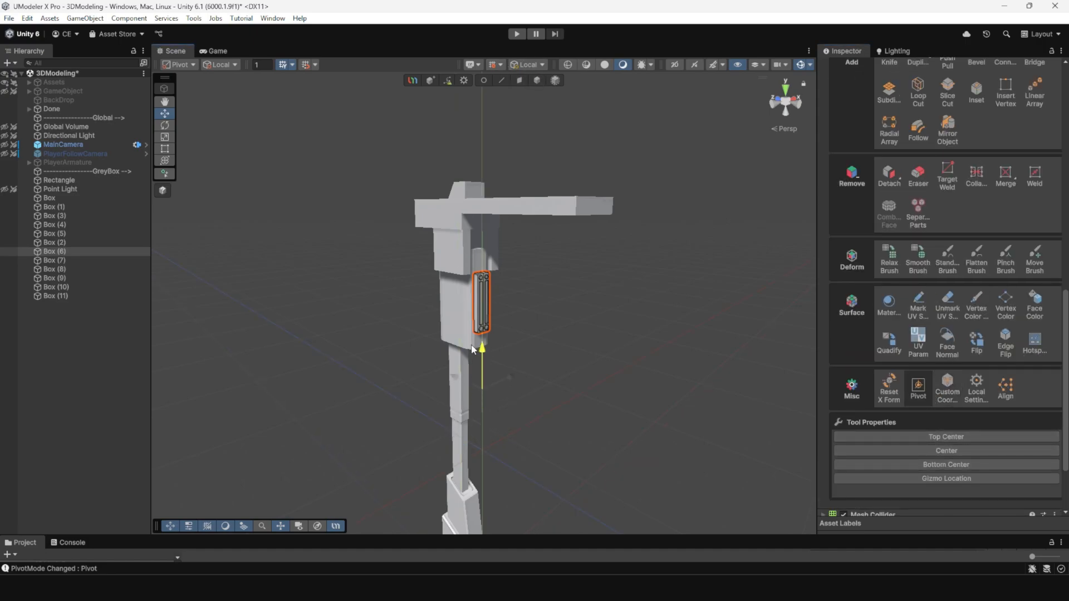
pyautogui.click(911, 478)
pyautogui.keyDown('alt'); pyautogui.moveTo(584, 279); pyautogui.dragTo(396, 203); pyautogui.keyUp('alt')
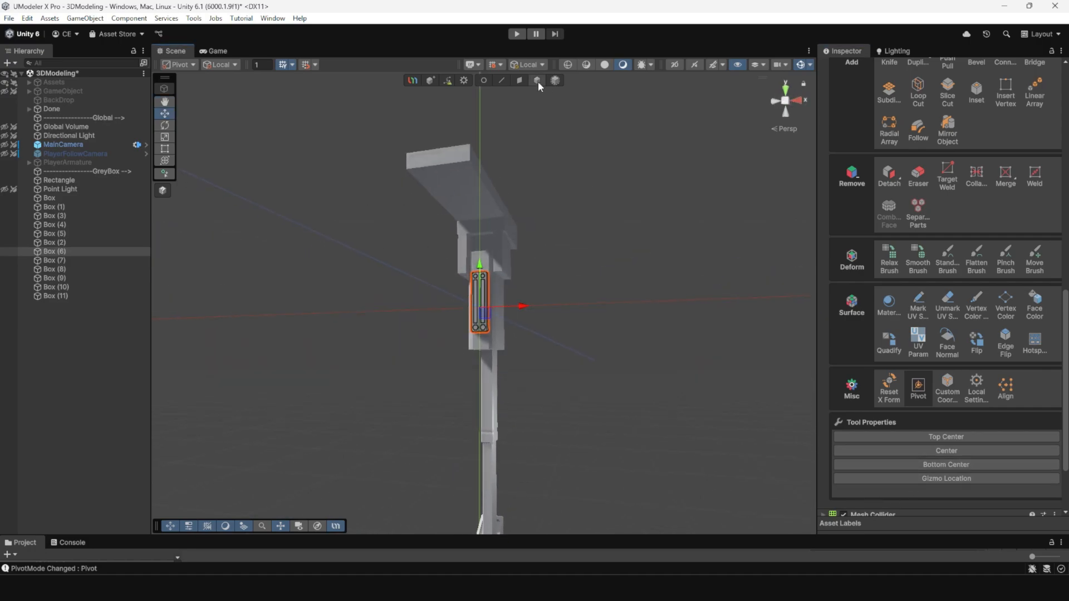
pyautogui.click(541, 82)
pyautogui.keyDown('alt'); pyautogui.moveTo(483, 330); pyautogui.dragTo(646, 415); pyautogui.keyUp('alt')
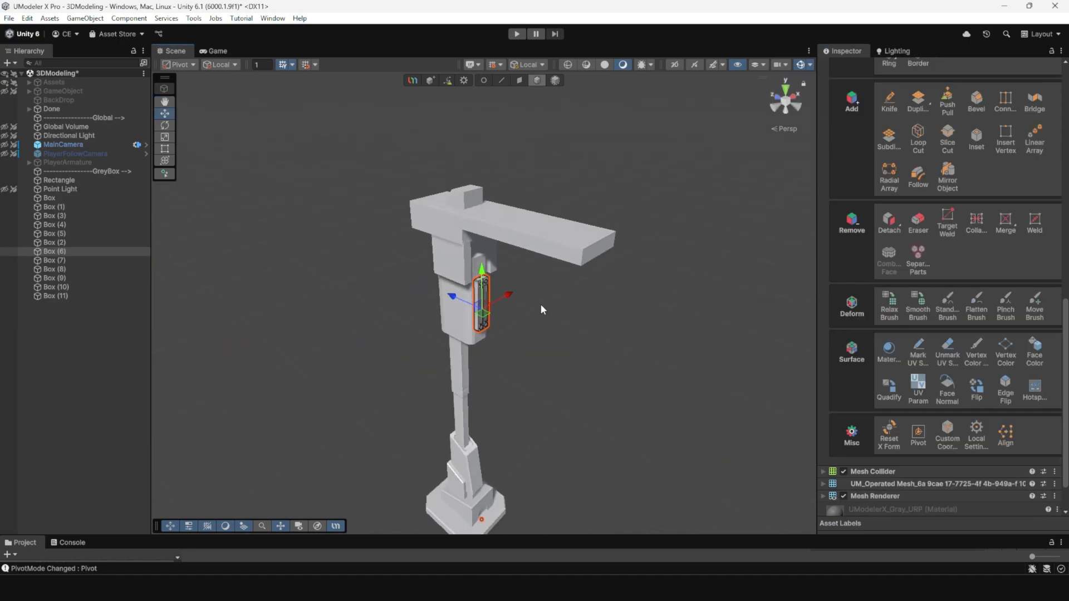
# Examine the upper lamp post, its bolted plate and the overhanging arm from several angles
pyautogui.press('f')
pyautogui.scroll(-3, 541, 316)
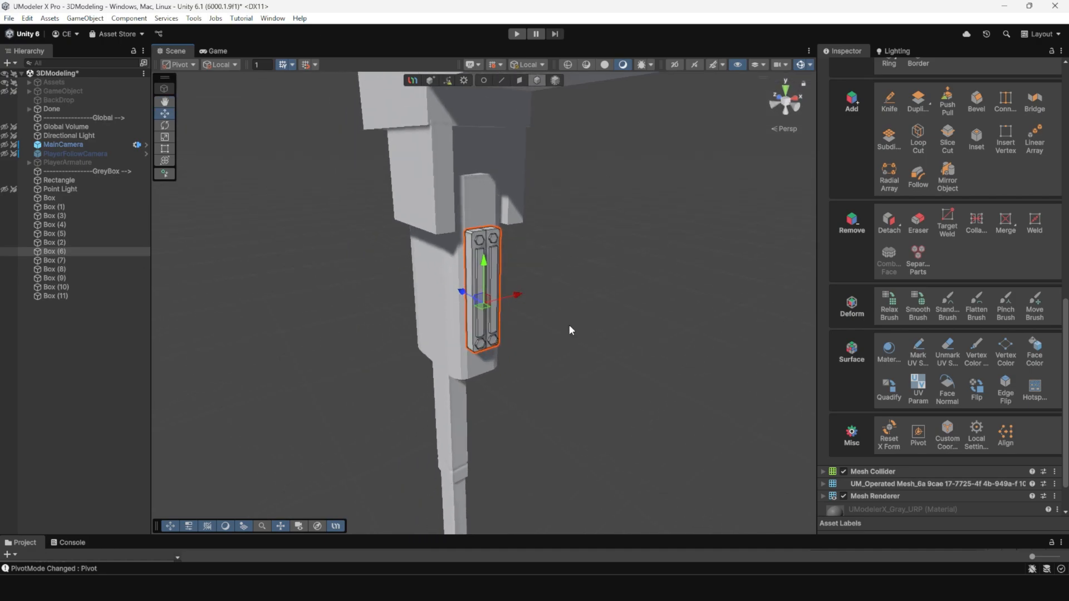
pyautogui.click(569, 324)
pyautogui.keyDown('alt'); pyautogui.moveTo(569, 324); pyautogui.dragTo(501, 312, button='right'); pyautogui.keyUp('alt')
pyautogui.keyDown('alt'); pyautogui.moveTo(612, 334); pyautogui.dragTo(412, 378); pyautogui.keyUp('alt')
pyautogui.keyDown('alt'); pyautogui.moveTo(411, 379); pyautogui.dragTo(389, 367, button='right'); pyautogui.keyUp('alt')
pyautogui.keyDown('alt'); pyautogui.moveTo(389, 334); pyautogui.dragTo(729, 384); pyautogui.keyUp('alt')
pyautogui.keyDown('alt'); pyautogui.moveTo(668, 356); pyautogui.dragTo(524, 315, button='right'); pyautogui.keyUp('alt')
pyautogui.keyDown('alt'); pyautogui.moveTo(534, 382); pyautogui.dragTo(453, 307); pyautogui.keyUp('alt')
pyautogui.keyDown('alt'); pyautogui.moveTo(453, 311); pyautogui.dragTo(599, 319, button='right'); pyautogui.keyUp('alt')
pyautogui.keyDown('alt'); pyautogui.moveTo(598, 319); pyautogui.dragTo(419, 305); pyautogui.keyUp('alt')
pyautogui.keyDown('alt'); pyautogui.moveTo(463, 269); pyautogui.dragTo(481, 254); pyautogui.keyUp('alt')
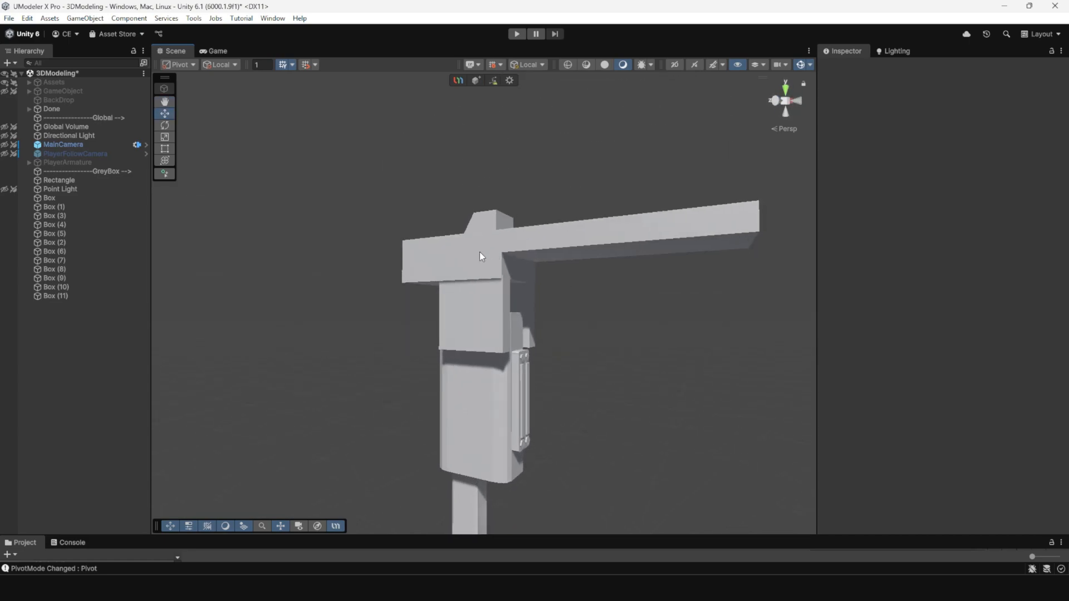
pyautogui.keyDown('alt'); pyautogui.moveTo(514, 302); pyautogui.dragTo(543, 244); pyautogui.keyUp('alt')
pyautogui.keyDown('alt'); pyautogui.moveTo(567, 278); pyautogui.dragTo(664, 212); pyautogui.keyUp('alt')
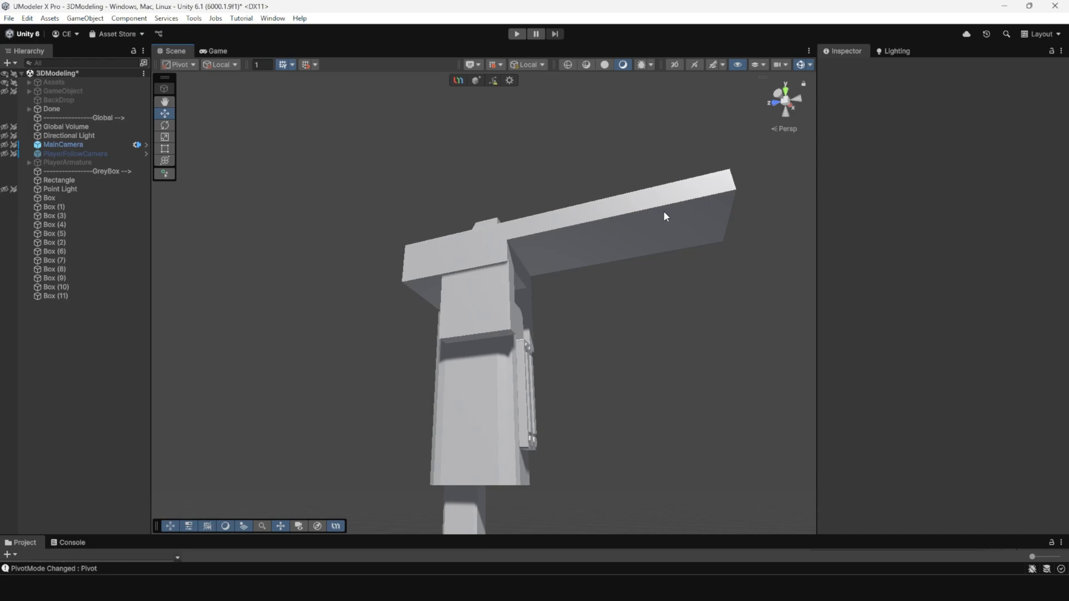
# Move the lower vertices of Box (7) on the arm side inward to taper that side toward the bottom
pyautogui.click(497, 301)
pyautogui.press('f')
pyautogui.keyDown('alt'); pyautogui.moveTo(612, 314); pyautogui.dragTo(624, 459); pyautogui.keyUp('alt')
pyautogui.click(484, 80)
pyautogui.keyDown('alt'); pyautogui.moveTo(623, 458); pyautogui.dragTo(563, 474); pyautogui.keyUp('alt')
pyautogui.moveTo(523, 402); pyautogui.dragTo(570, 314)
pyautogui.click(553, 353)
# Bevel the two lower edges of Box (7) with a normalized width of 0.216
pyautogui.click(503, 80)
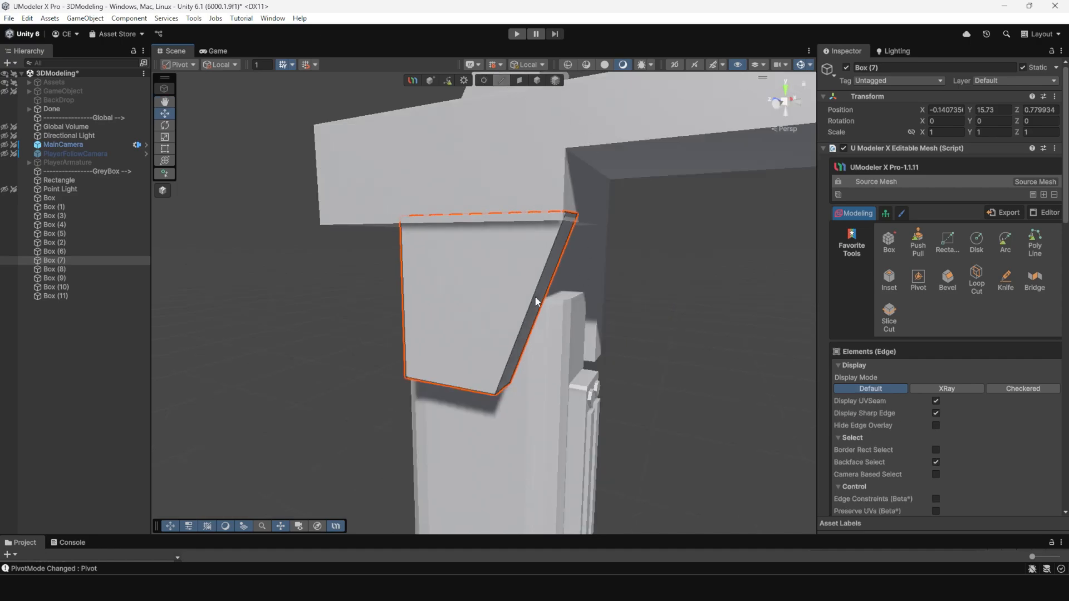
pyautogui.keyDown('alt'); pyautogui.moveTo(512, 167); pyautogui.dragTo(524, 320); pyautogui.keyUp('alt')
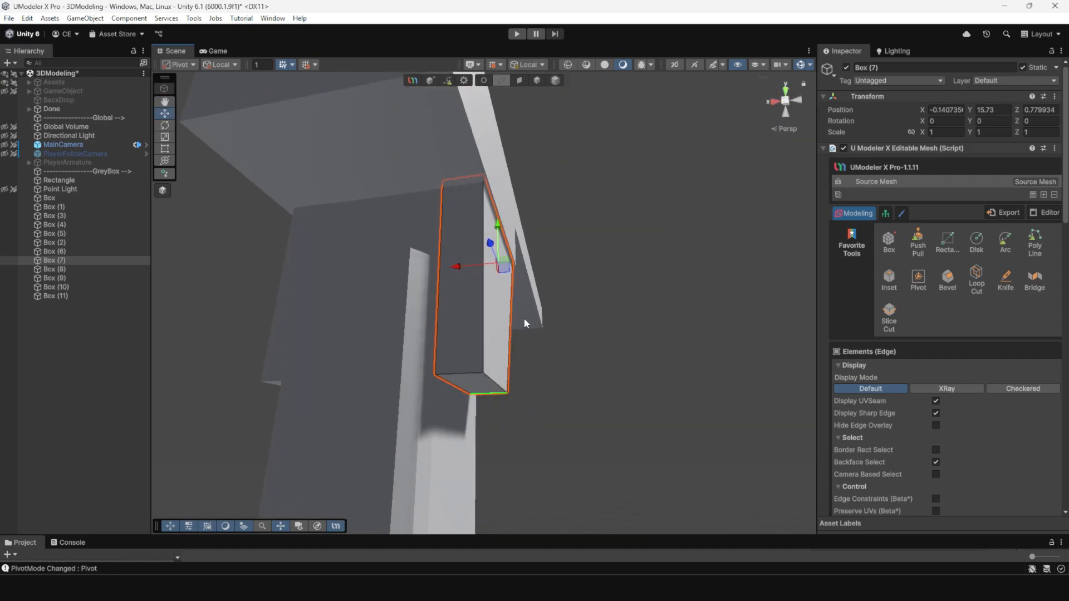
pyautogui.keyDown('shift'); pyautogui.click(462, 372); pyautogui.keyUp('shift')
pyautogui.keyDown('alt'); pyautogui.moveTo(696, 328); pyautogui.dragTo(445, 314); pyautogui.keyUp('alt')
pyautogui.click(950, 281)
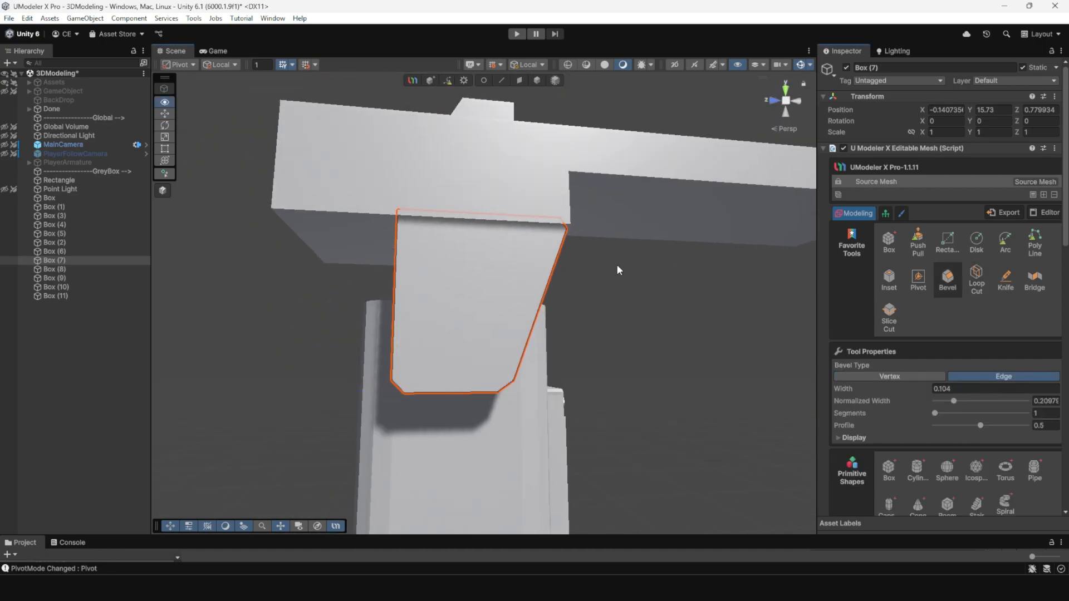
pyautogui.keyDown('alt'); pyautogui.moveTo(757, 267); pyautogui.dragTo(696, 312); pyautogui.keyUp('alt')
pyautogui.click(954, 400)
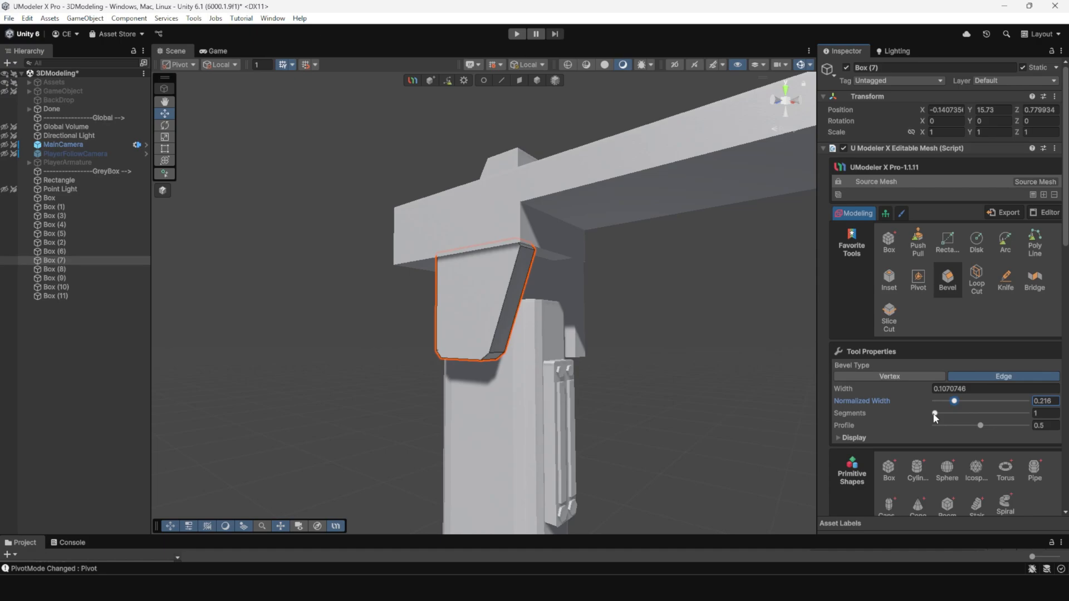
pyautogui.keyDown('alt'); pyautogui.moveTo(647, 345); pyautogui.dragTo(587, 337); pyautogui.keyUp('alt')
pyautogui.scroll(-2, 588, 336)
pyautogui.click(536, 80)
pyautogui.click(670, 308)
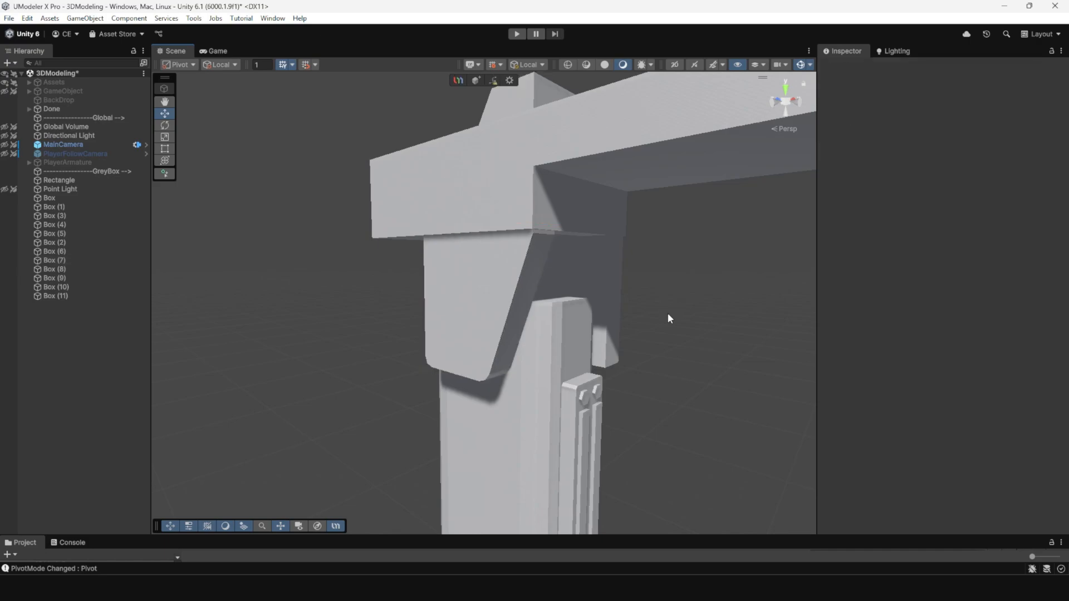
# Delete Box (8) and place a duplicate of Box (7) on the opposite side of the post at X about 1.4
pyautogui.keyDown('alt'); pyautogui.moveTo(667, 313); pyautogui.dragTo(613, 285); pyautogui.keyUp('alt')
pyautogui.click(637, 286)
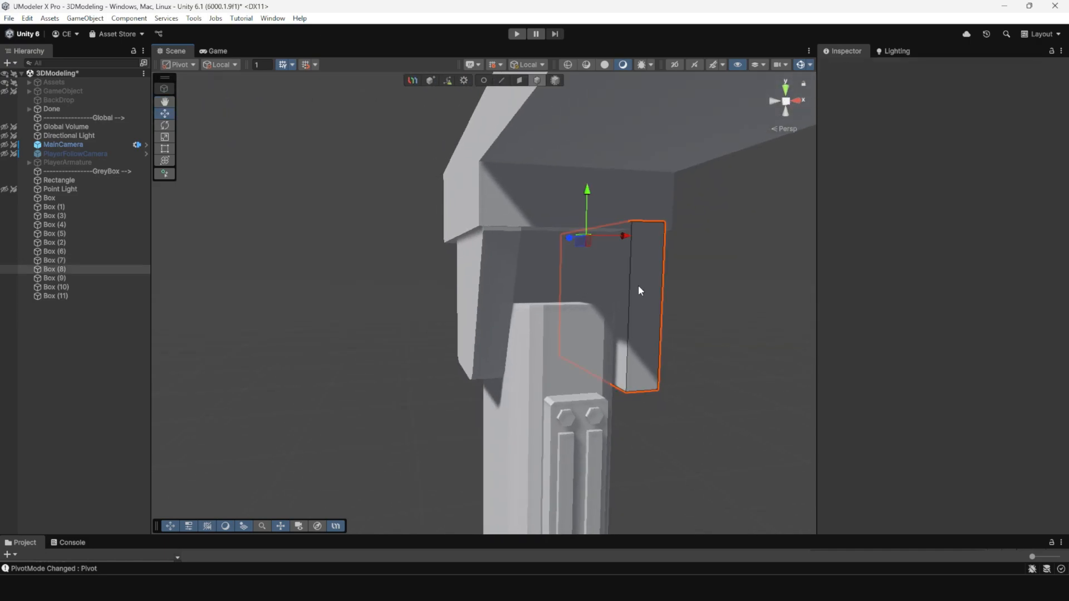
pyautogui.press('Delete')
pyautogui.click(500, 295)
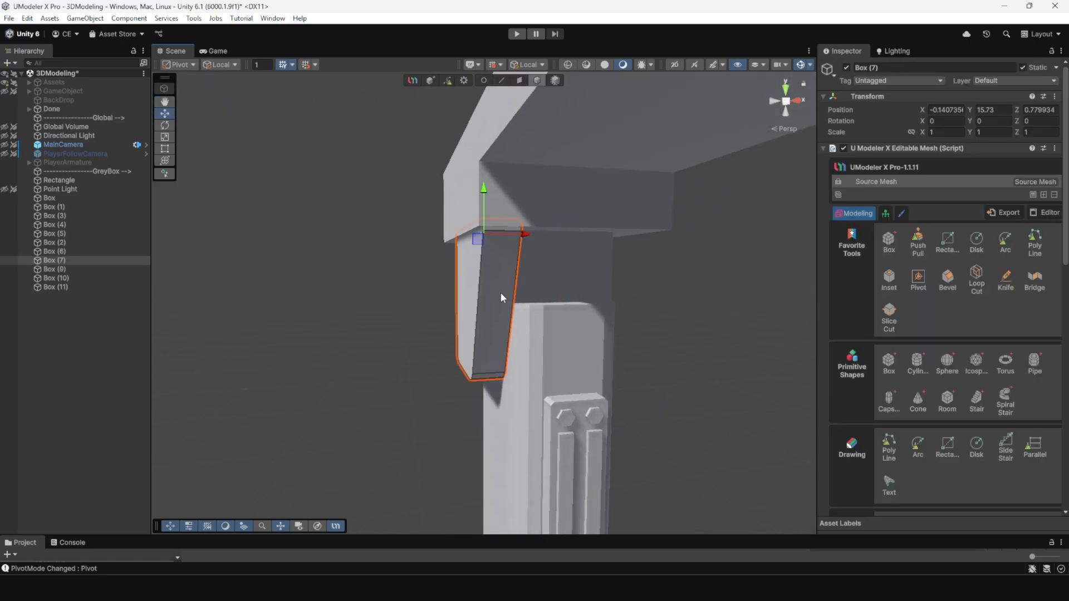
pyautogui.hotkey('ctrl', 'd')
pyautogui.moveTo(524, 235); pyautogui.dragTo(667, 240)
pyautogui.press('f')
pyautogui.keyDown('alt'); pyautogui.moveTo(628, 288); pyautogui.dragTo(590, 281); pyautogui.keyUp('alt')
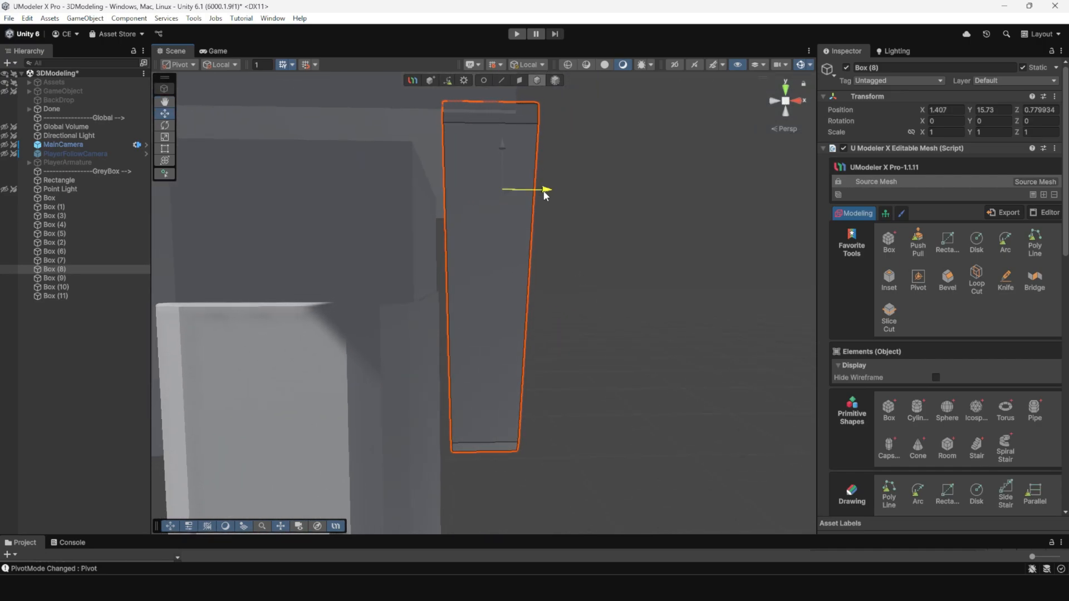
pyautogui.click(585, 233)
# Bevel the inner corner edge of Box (10) where the thin arm meets the thicker block
pyautogui.keyDown('alt'); pyautogui.moveTo(345, 279); pyautogui.dragTo(546, 288); pyautogui.keyUp('alt')
pyautogui.scroll(-3, 546, 288)
pyautogui.scroll(-3, 547, 287)
pyautogui.click(500, 223)
pyautogui.keyDown('alt'); pyautogui.moveTo(496, 224); pyautogui.dragTo(433, 276); pyautogui.keyUp('alt')
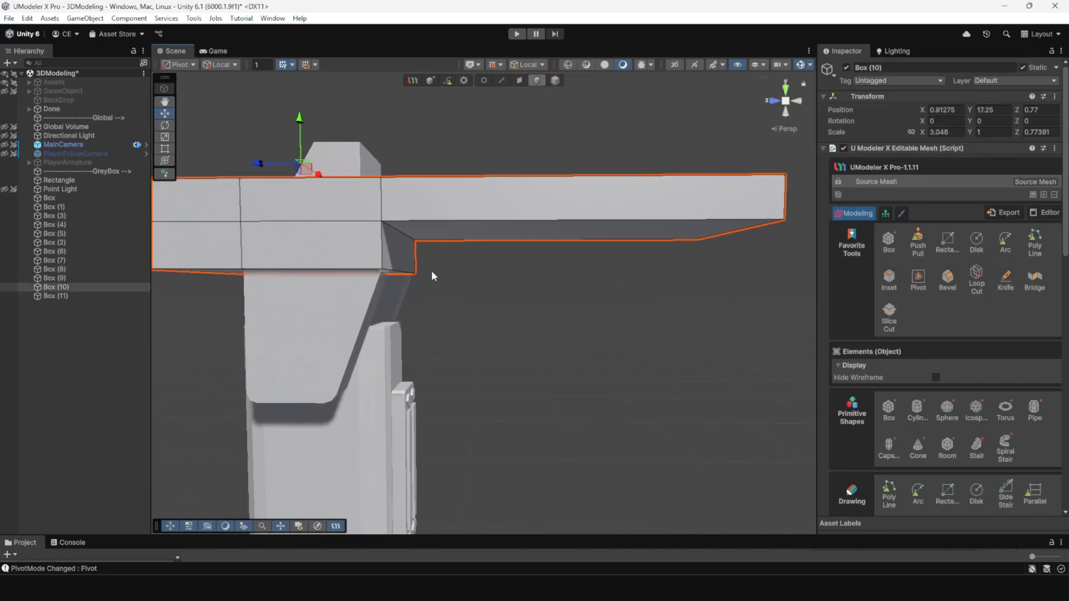
pyautogui.keyDown('alt'); pyautogui.moveTo(521, 228); pyautogui.dragTo(481, 213); pyautogui.keyUp('alt')
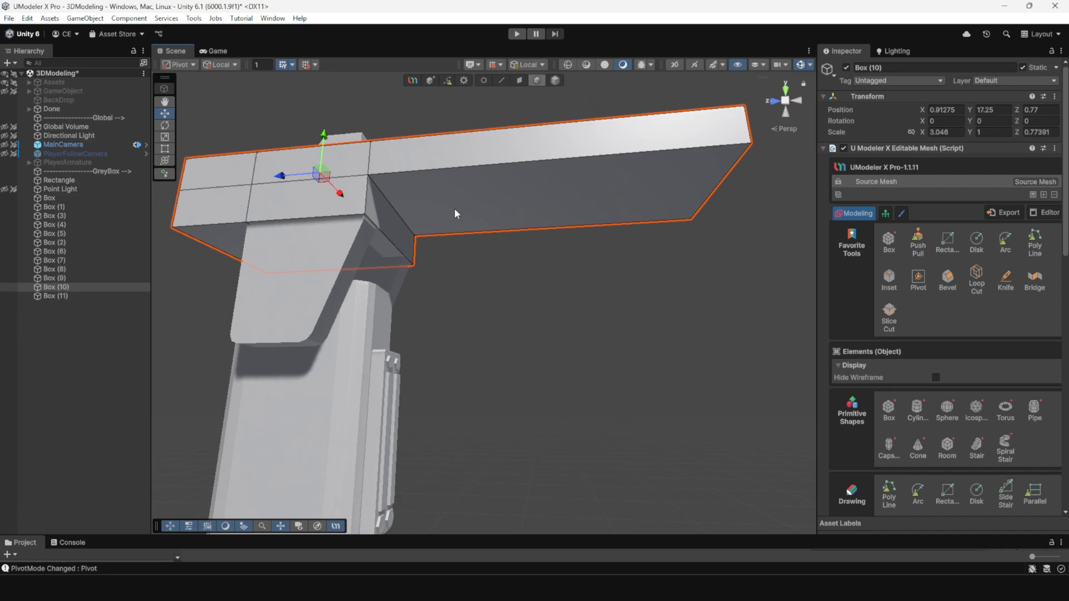
pyautogui.keyDown('alt'); pyautogui.moveTo(454, 208); pyautogui.dragTo(429, 183); pyautogui.keyUp('alt')
pyautogui.click(502, 80)
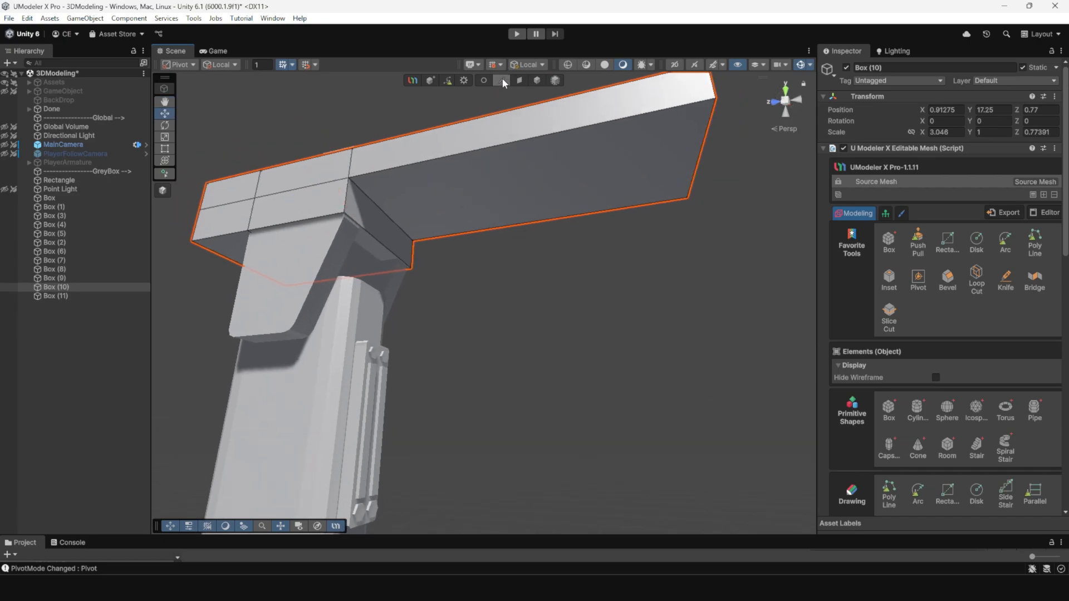
pyautogui.click(385, 213)
pyautogui.click(947, 280)
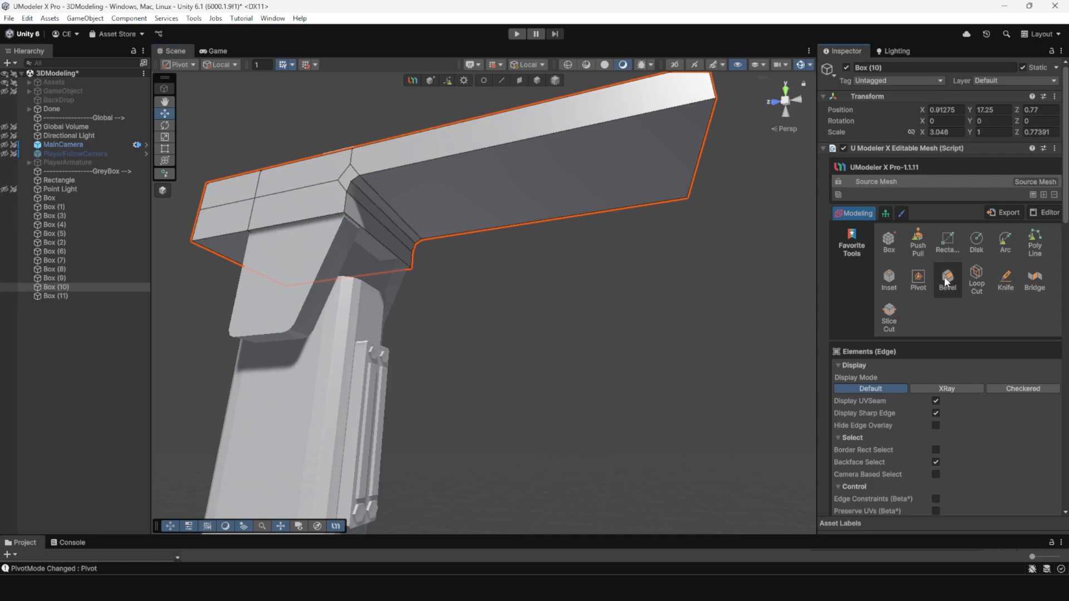
# Split the thin arm of Box (10) into four sections with three vertical Slice Cuts set to Split Only
pyautogui.keyDown('alt'); pyautogui.moveTo(524, 287); pyautogui.dragTo(577, 322); pyautogui.keyUp('alt')
pyautogui.keyDown('alt'); pyautogui.moveTo(556, 241); pyautogui.dragTo(603, 335); pyautogui.keyUp('alt')
pyautogui.keyDown('alt'); pyautogui.moveTo(586, 390); pyautogui.dragTo(495, 332); pyautogui.keyUp('alt')
pyautogui.keyDown('alt'); pyautogui.moveTo(530, 210); pyautogui.dragTo(513, 367); pyautogui.keyUp('alt')
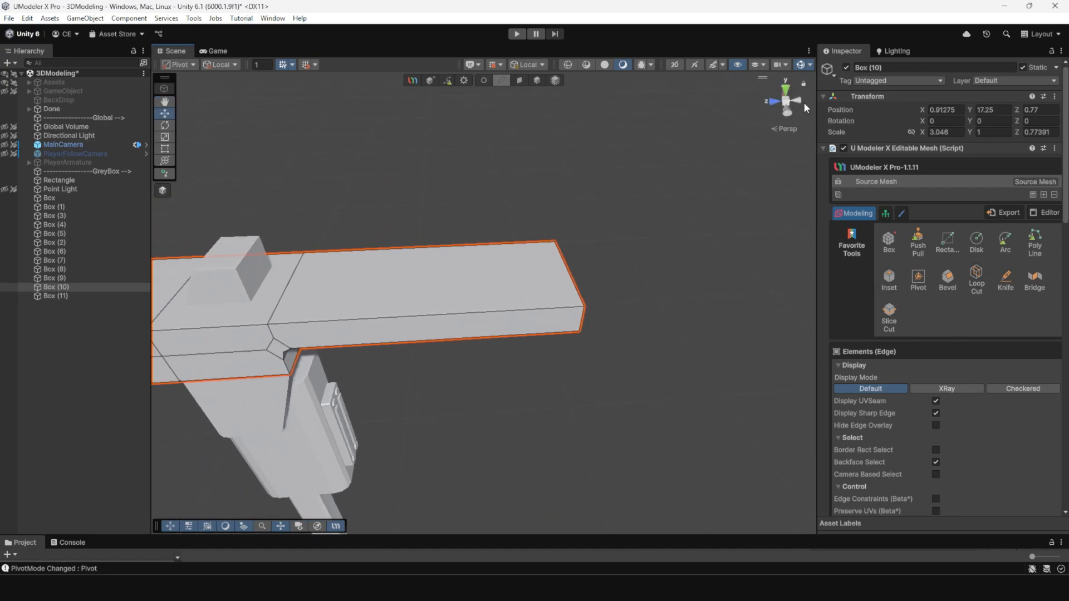
pyautogui.click(776, 100)
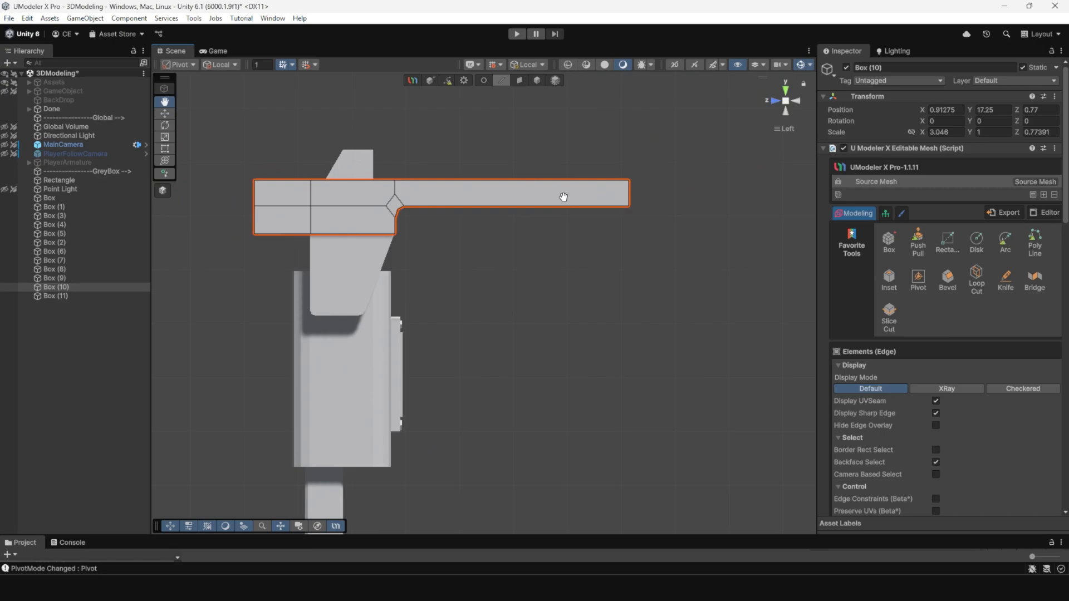
pyautogui.click(889, 322)
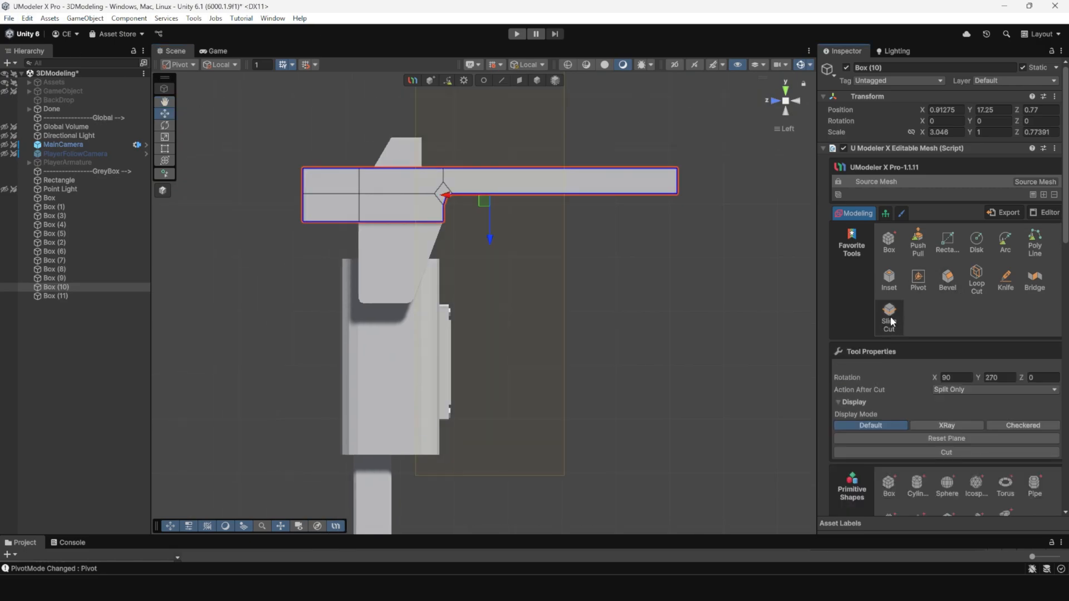
pyautogui.click(922, 455)
pyautogui.click(513, 196)
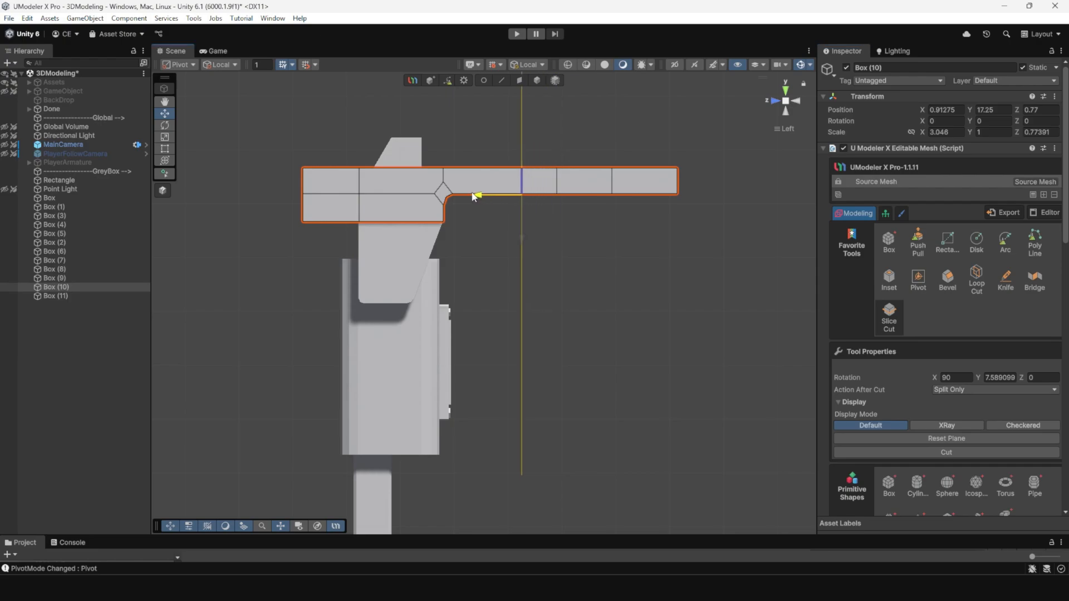
pyautogui.click(997, 456)
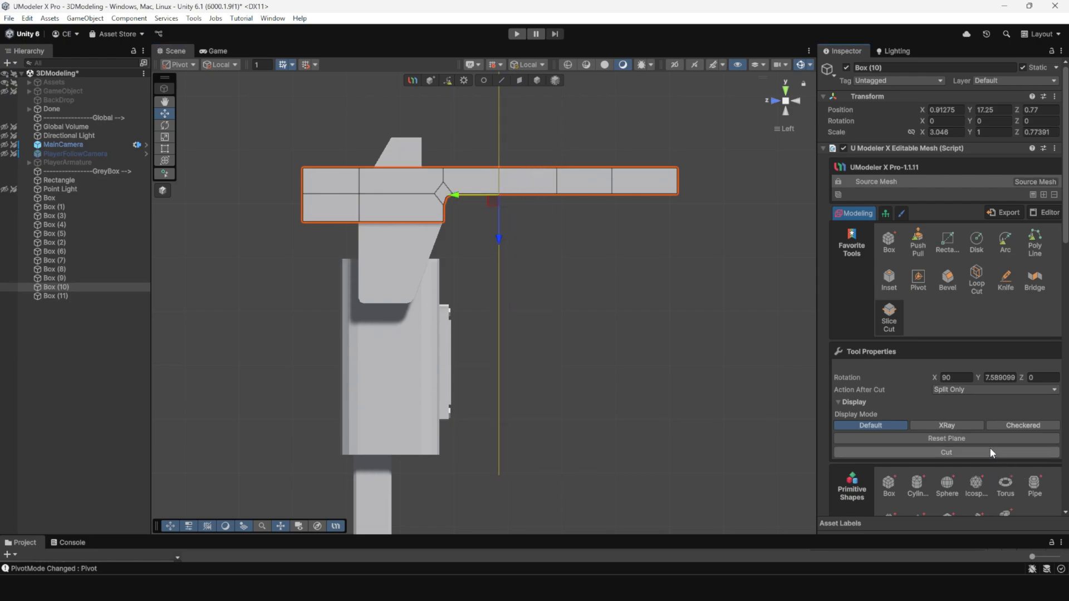
# Widen the arm of Box (10) by scaling the vertices of its three slice cuts outward along X about their center
pyautogui.click(785, 103)
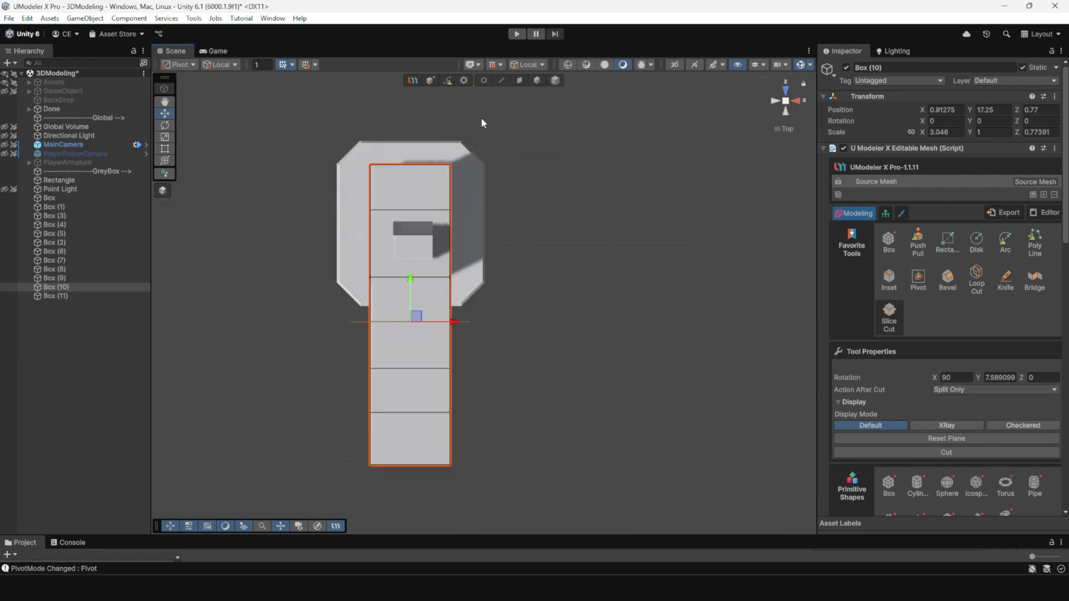
pyautogui.click(483, 80)
pyautogui.moveTo(352, 321); pyautogui.dragTo(474, 414)
pyautogui.press('r')
pyautogui.moveTo(495, 369); pyautogui.dragTo(461, 369)
pyautogui.hotkey('ctrl', 'z')
pyautogui.click(194, 65)
pyautogui.click(192, 78)
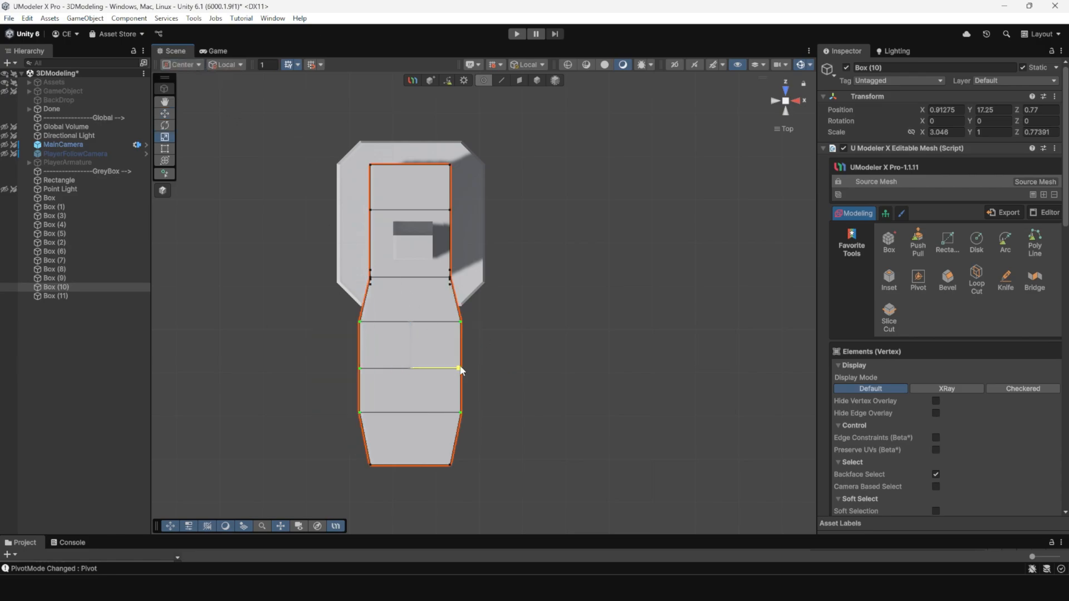
# Examine the widened arm of Box (10) in perspective, from close up and against the whole lamp post
pyautogui.keyDown('alt'); pyautogui.moveTo(491, 411); pyautogui.dragTo(633, 190); pyautogui.keyUp('alt')
pyautogui.click(784, 100)
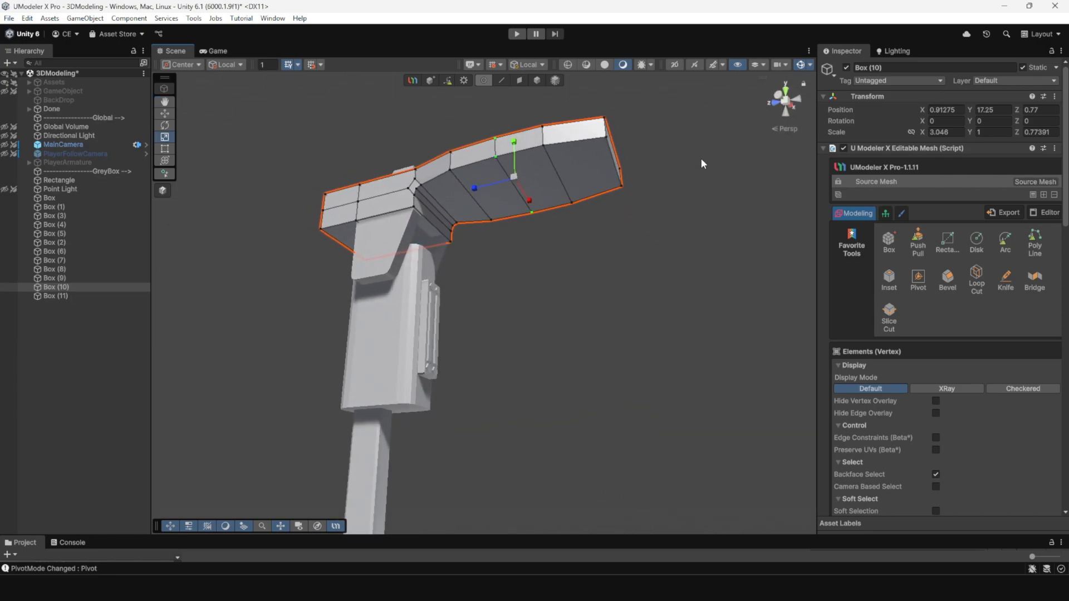
pyautogui.keyDown('alt'); pyautogui.moveTo(700, 158); pyautogui.dragTo(555, 192, button='right'); pyautogui.keyUp('alt')
pyautogui.keyDown('alt'); pyautogui.moveTo(554, 191); pyautogui.dragTo(549, 334); pyautogui.keyUp('alt')
pyautogui.moveTo(549, 334); pyautogui.dragTo(551, 233, button='middle')
pyautogui.keyDown('alt'); pyautogui.moveTo(554, 296); pyautogui.dragTo(523, 242, button='right'); pyautogui.keyUp('alt')
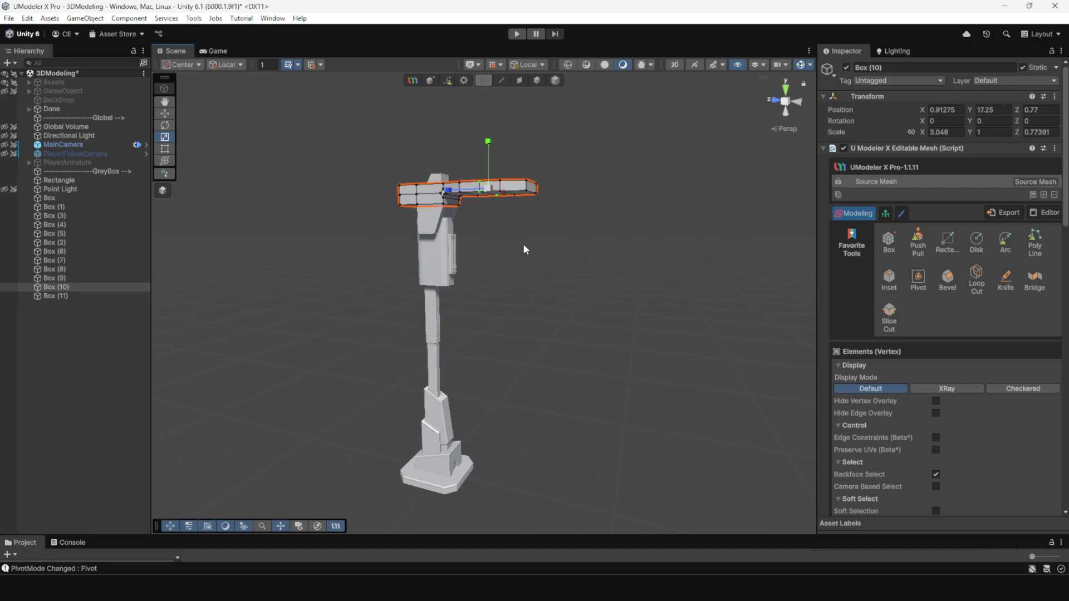
pyautogui.keyDown('alt'); pyautogui.moveTo(525, 244); pyautogui.dragTo(556, 293); pyautogui.keyUp('alt')
pyautogui.keyDown('alt'); pyautogui.scroll(3, 509, 186); pyautogui.keyUp('alt')
pyautogui.moveTo(509, 186); pyautogui.dragTo(481, 247, button='middle')
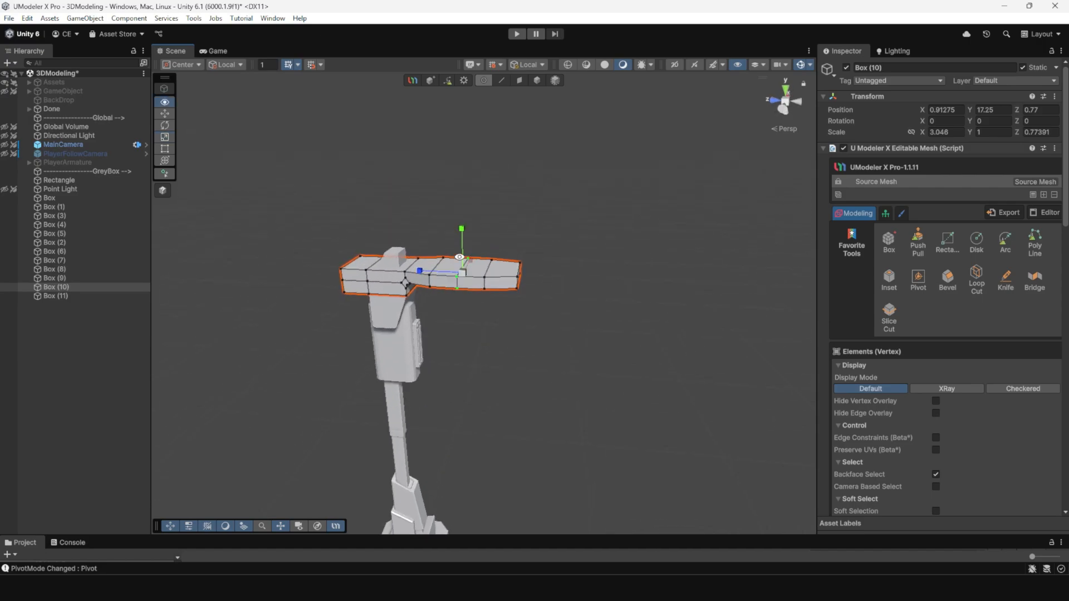
# Raise the upper vertices of the three slice cuts on Box (10)'s arm slightly along Y
pyautogui.keyDown('alt'); pyautogui.moveTo(481, 247); pyautogui.dragTo(484, 189); pyautogui.keyUp('alt')
pyautogui.keyDown('alt'); pyautogui.moveTo(484, 189); pyautogui.dragTo(585, 438, button='right'); pyautogui.keyUp('alt')
pyautogui.keyDown('alt'); pyautogui.moveTo(515, 214); pyautogui.dragTo(513, 276); pyautogui.keyUp('alt')
pyautogui.keyDown('alt'); pyautogui.moveTo(513, 276); pyautogui.dragTo(573, 418, button='right'); pyautogui.keyUp('alt')
pyautogui.keyDown('alt'); pyautogui.moveTo(574, 417); pyautogui.dragTo(572, 358); pyautogui.keyUp('alt')
pyautogui.moveTo(490, 284); pyautogui.dragTo(563, 345, button='middle')
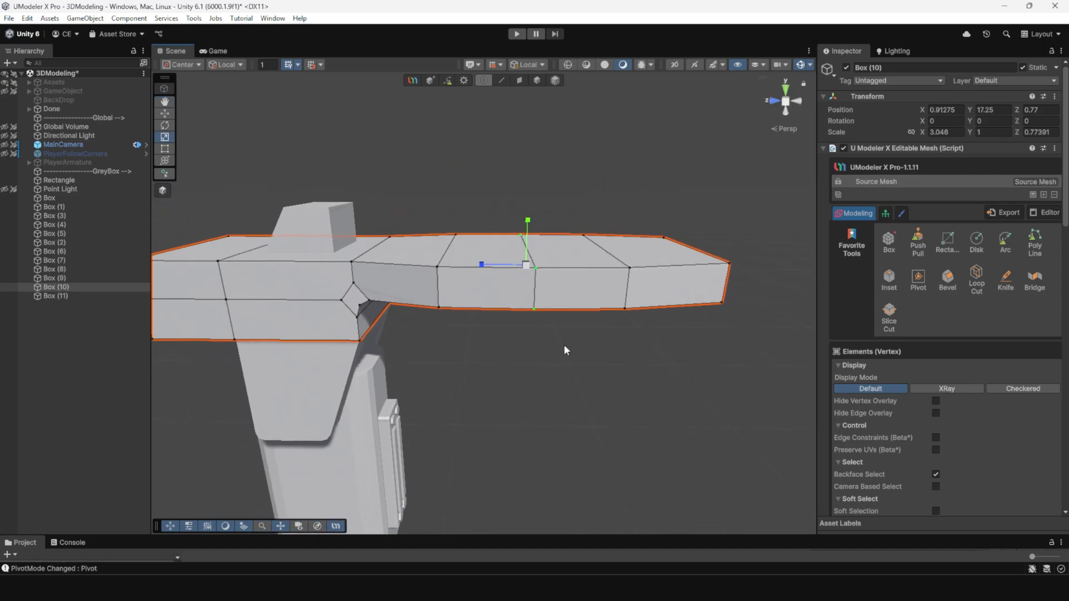
pyautogui.keyDown('alt'); pyautogui.moveTo(564, 345); pyautogui.dragTo(527, 262, button='right'); pyautogui.keyUp('alt')
pyautogui.keyDown('alt'); pyautogui.moveTo(527, 261); pyautogui.dragTo(531, 240); pyautogui.keyUp('alt')
pyautogui.moveTo(446, 208); pyautogui.dragTo(576, 248)
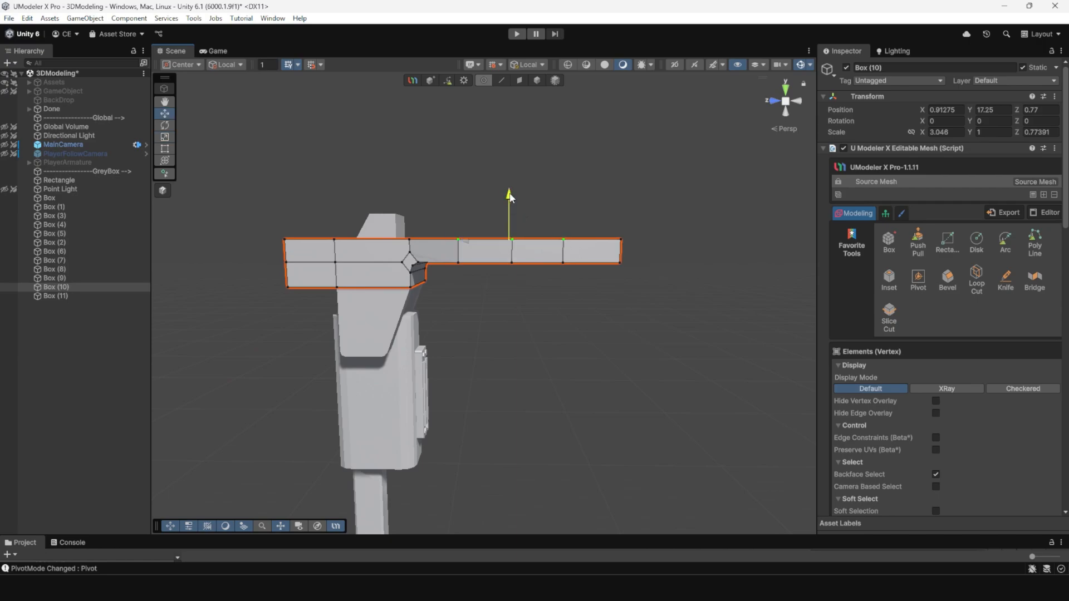
pyautogui.moveTo(509, 196); pyautogui.dragTo(538, 114)
# Bevel the upper and side edges of the arm's end face on Box (10) with 1 segment and a normalized width of 0.279
pyautogui.click(504, 80)
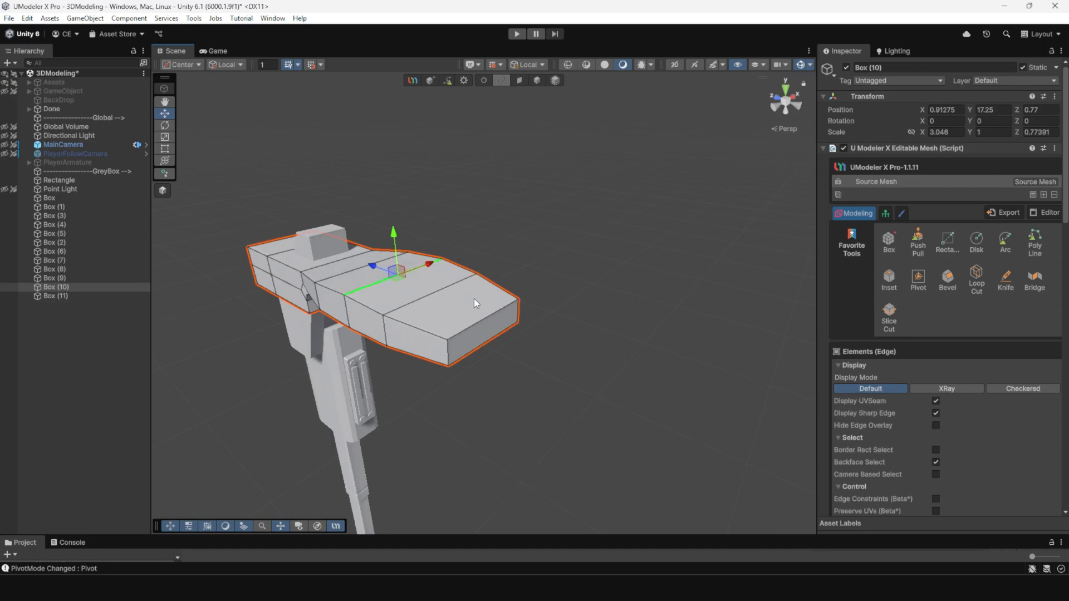
pyautogui.click(476, 323)
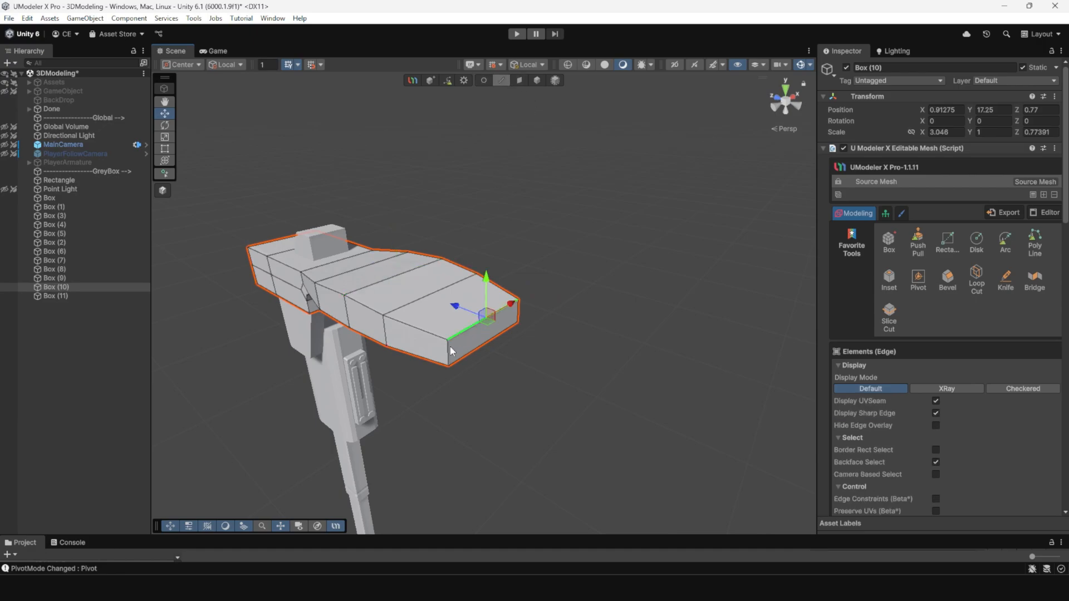
pyautogui.keyDown('alt'); pyautogui.moveTo(449, 346); pyautogui.dragTo(467, 312); pyautogui.keyUp('alt')
pyautogui.keyDown('shift'); pyautogui.click(464, 312); pyautogui.keyUp('shift')
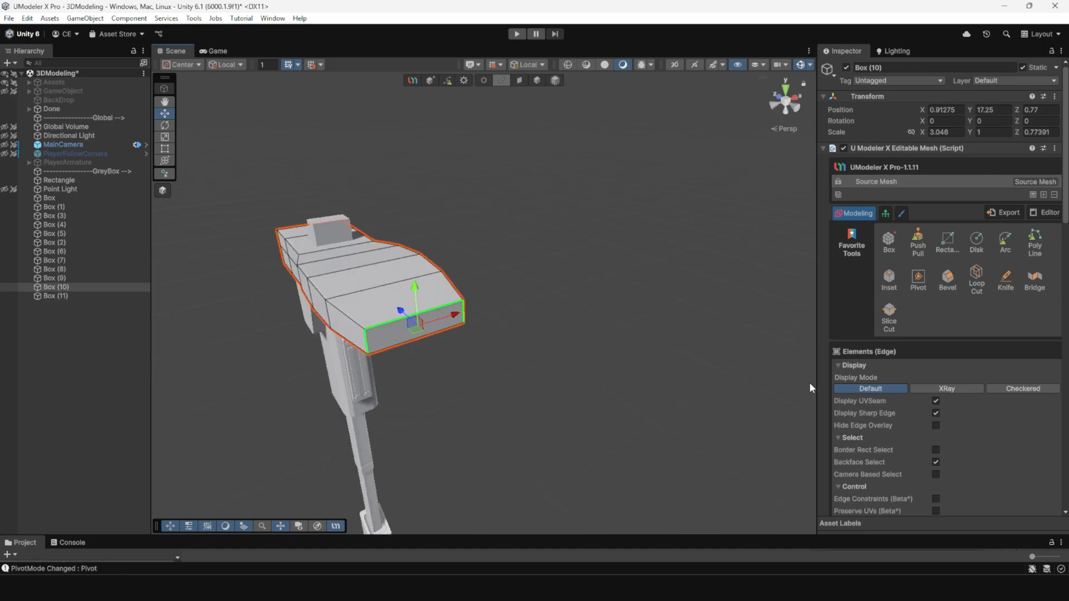
pyautogui.click(948, 279)
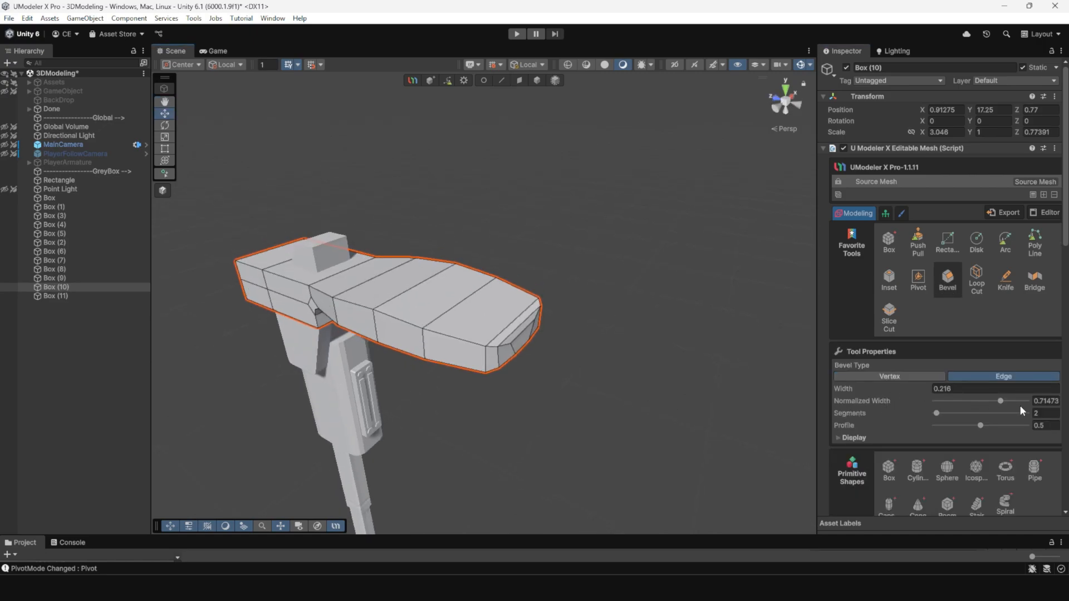
pyautogui.moveTo(936, 413); pyautogui.dragTo(909, 412)
pyautogui.click(959, 401)
pyautogui.moveTo(519, 234)
pyautogui.keyDown('alt'); pyautogui.mouseDown()
pyautogui.moveTo(368, 241)
pyautogui.moveTo(519, 231)
pyautogui.mouseUp(); pyautogui.keyUp('alt')
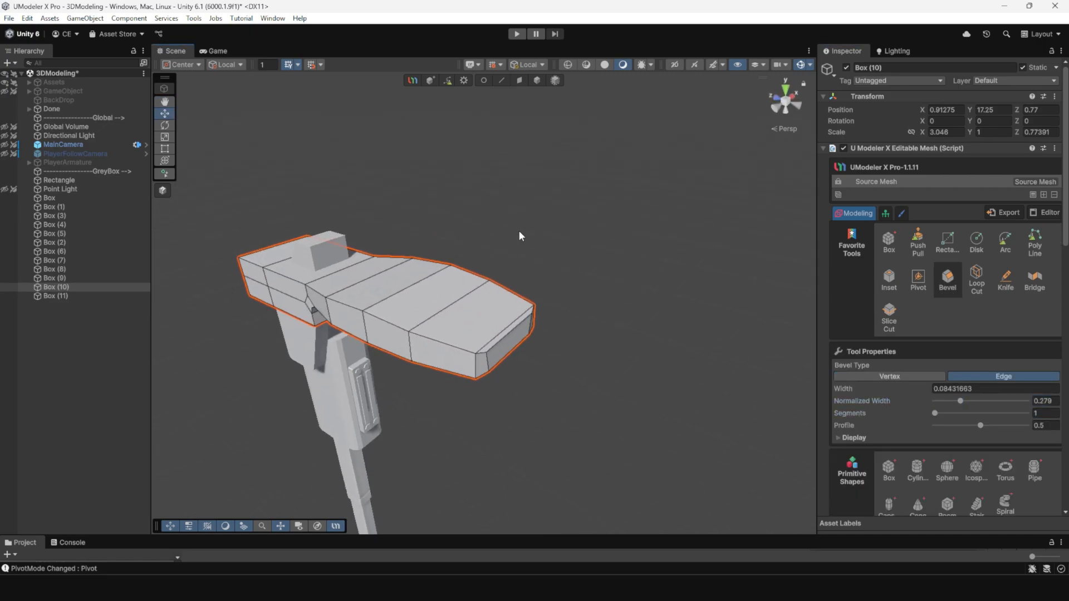
# Move the end face of Box (10)'s arm outward along the arm to lengthen the beveled tip
pyautogui.click(535, 80)
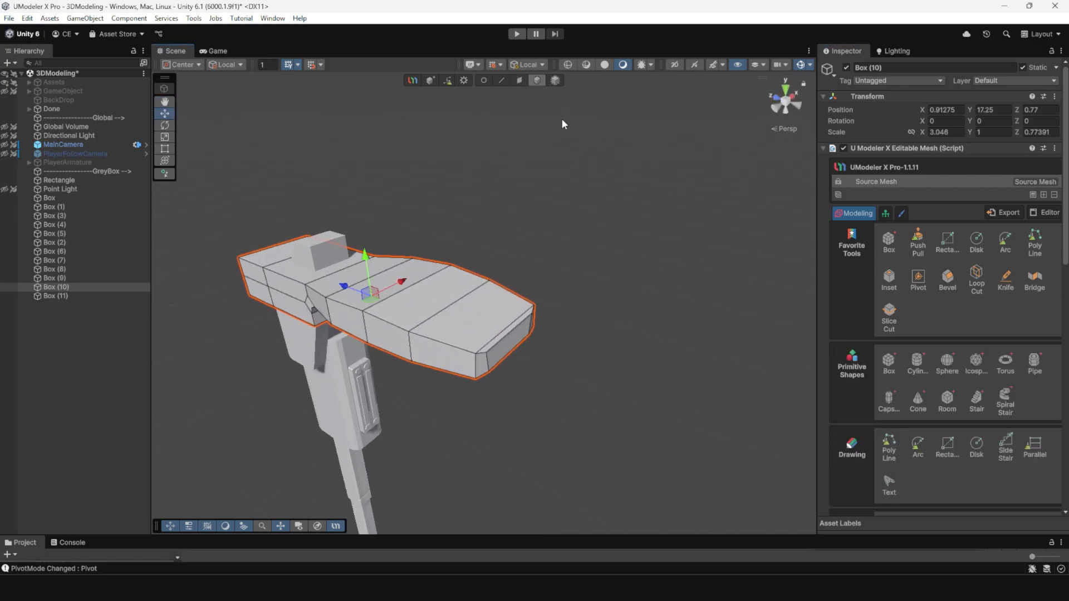
pyautogui.click(522, 81)
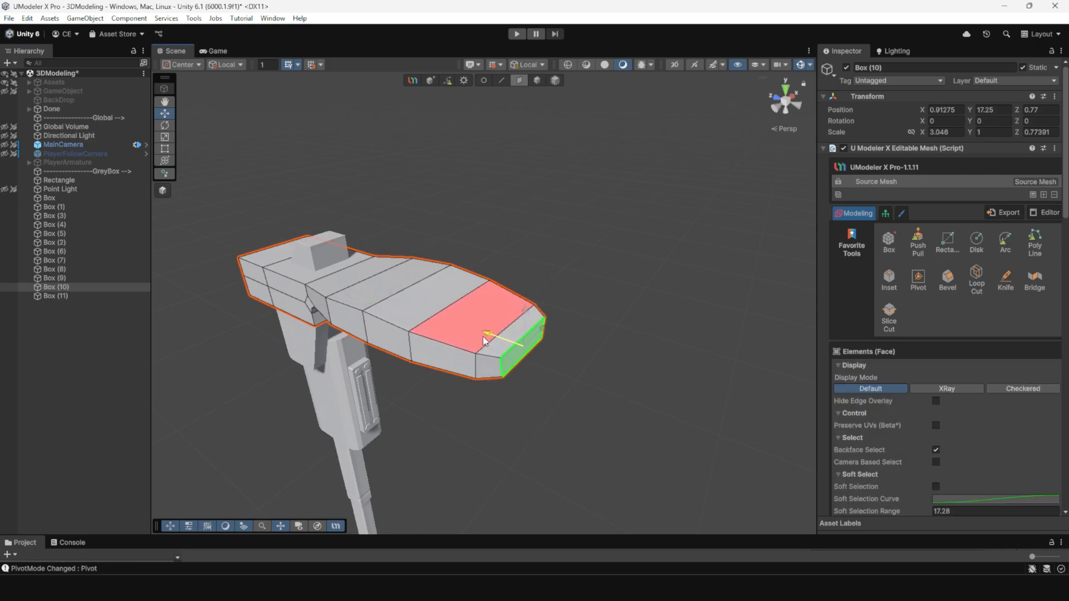
pyautogui.keyDown('alt'); pyautogui.moveTo(536, 369); pyautogui.dragTo(517, 335); pyautogui.keyUp('alt')
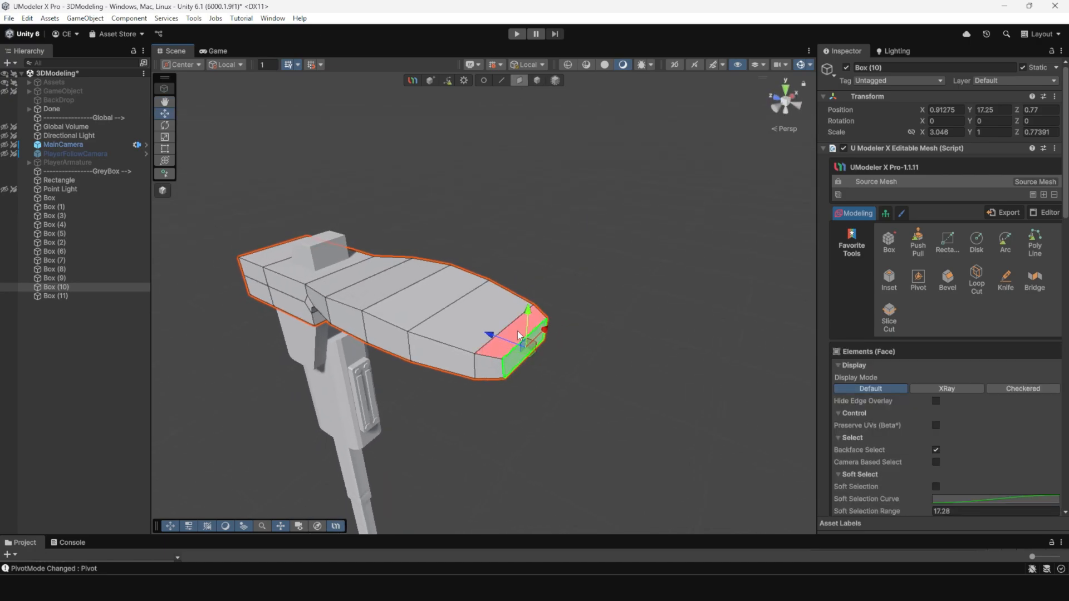
# Undo the recent extrusion at the front end of the lamp head and the face selections made with it
pyautogui.hotkey('ctrl', 'z')
pyautogui.hotkey('ctrl', 'z')
pyautogui.hotkey('ctrl', 'z')
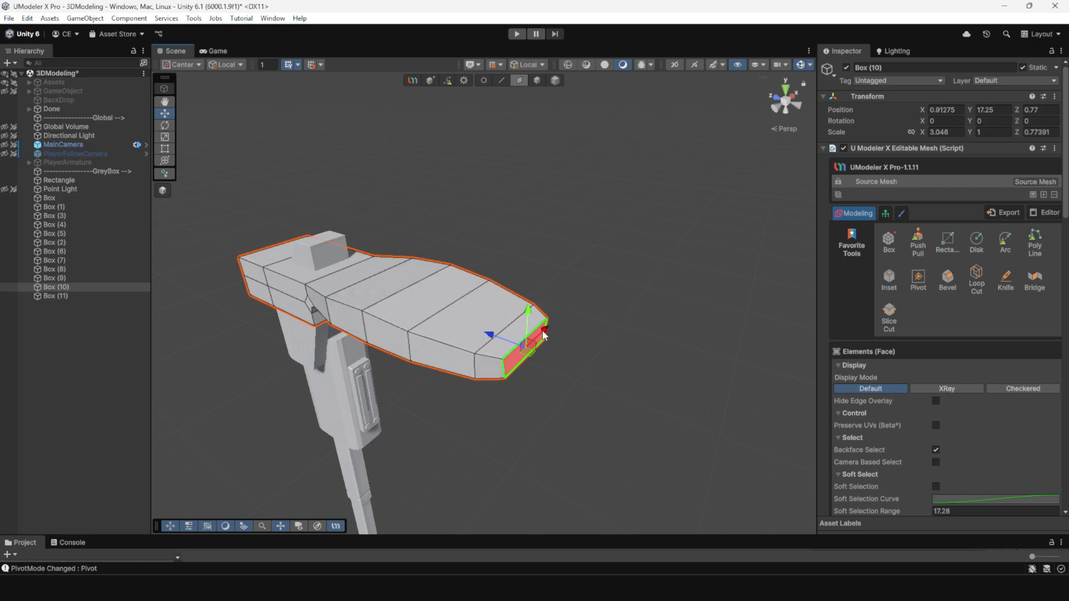
pyautogui.hotkey('ctrl', 'z')
pyautogui.hotkey('ctrl', 'z')
pyautogui.hotkey('ctrl', 'z')
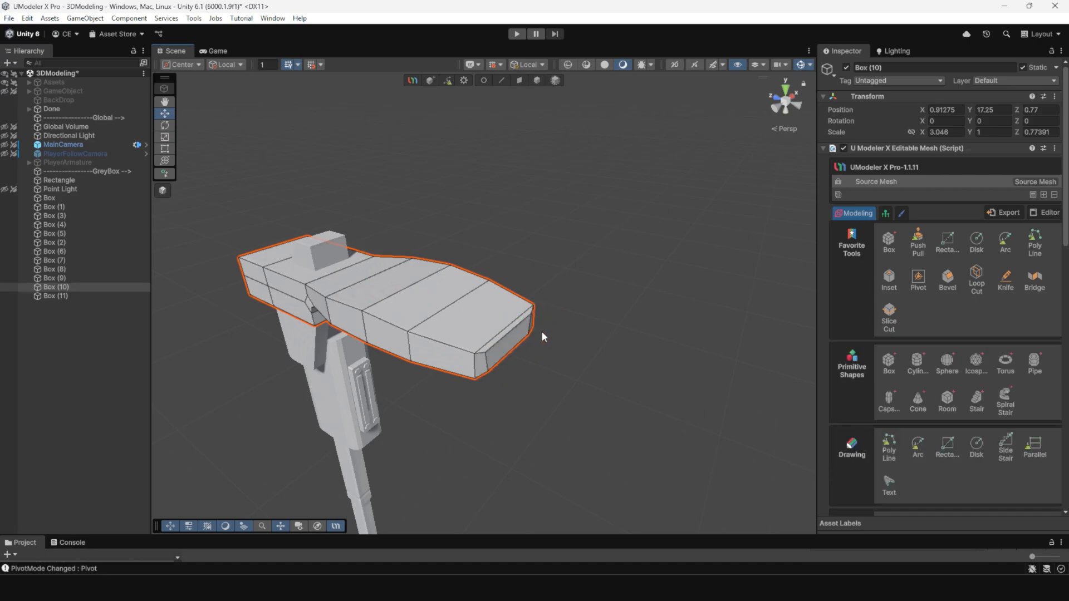
# Select the four underside faces of the lamp head and combine them into a single face
pyautogui.keyDown('alt'); pyautogui.moveTo(526, 335); pyautogui.dragTo(542, 108); pyautogui.keyUp('alt')
pyautogui.click(557, 314)
pyautogui.click(520, 81)
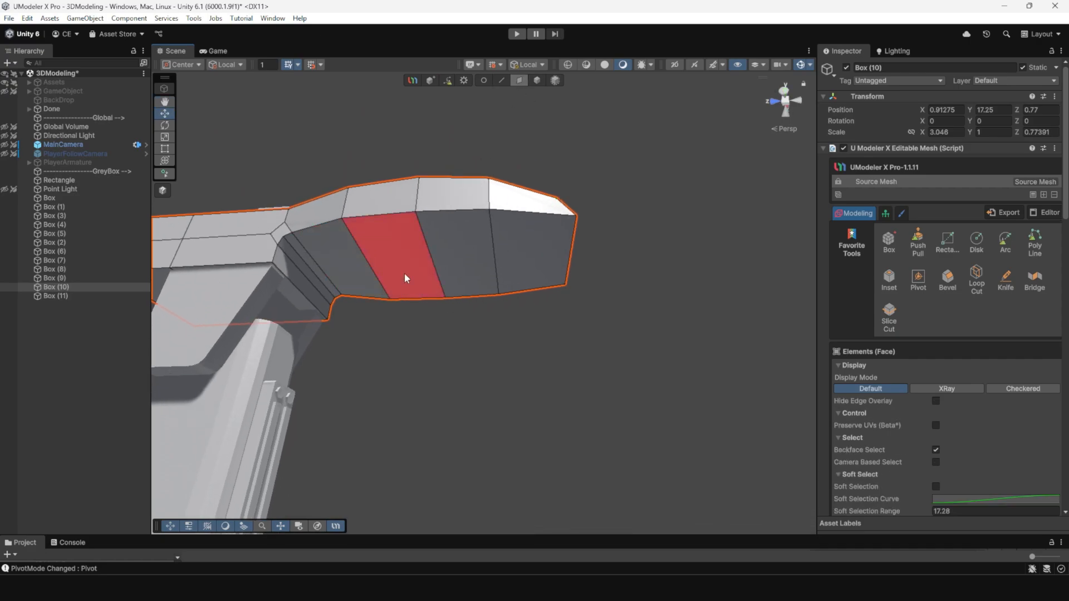
pyautogui.moveTo(488, 256); pyautogui.dragTo(349, 258)
pyautogui.scroll(-15, 915, 393)
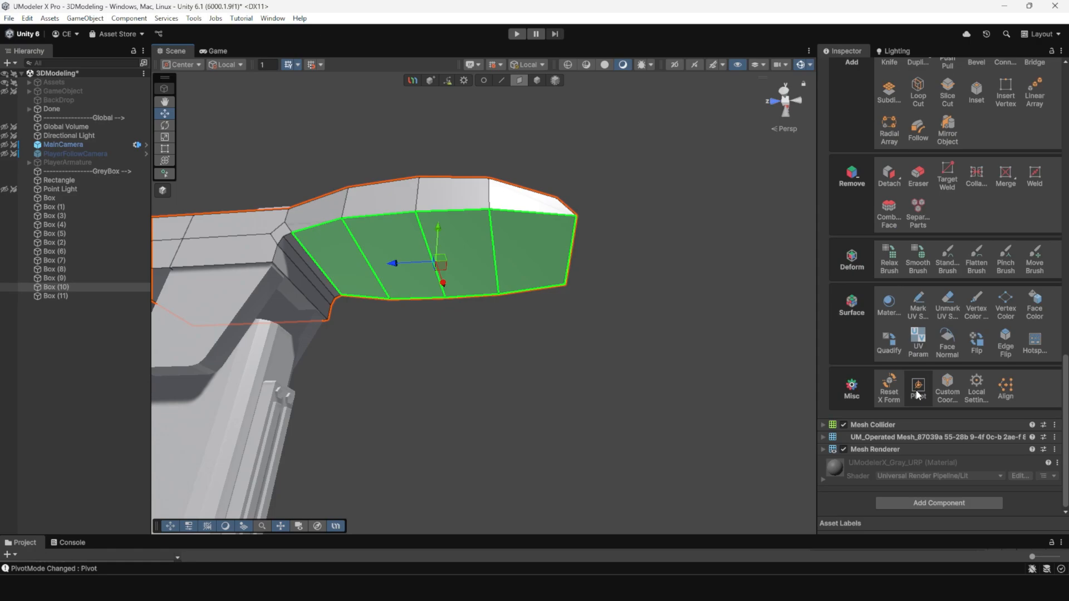
pyautogui.click(890, 211)
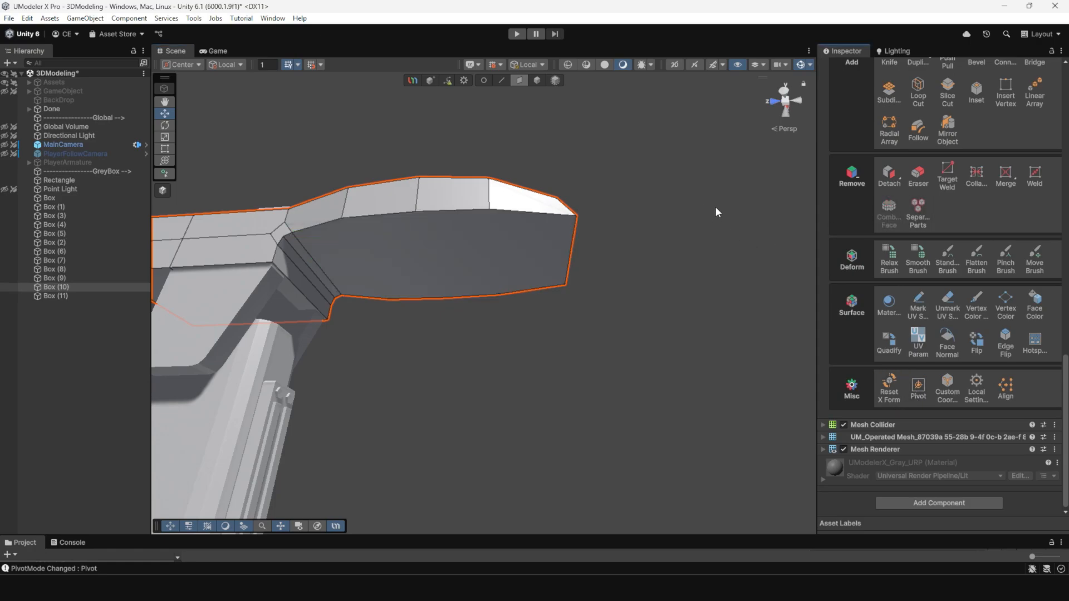
# Inset the merged underside face with thickness of about 0.088, then undo the inset and the merge
pyautogui.scroll(15, 900, 195)
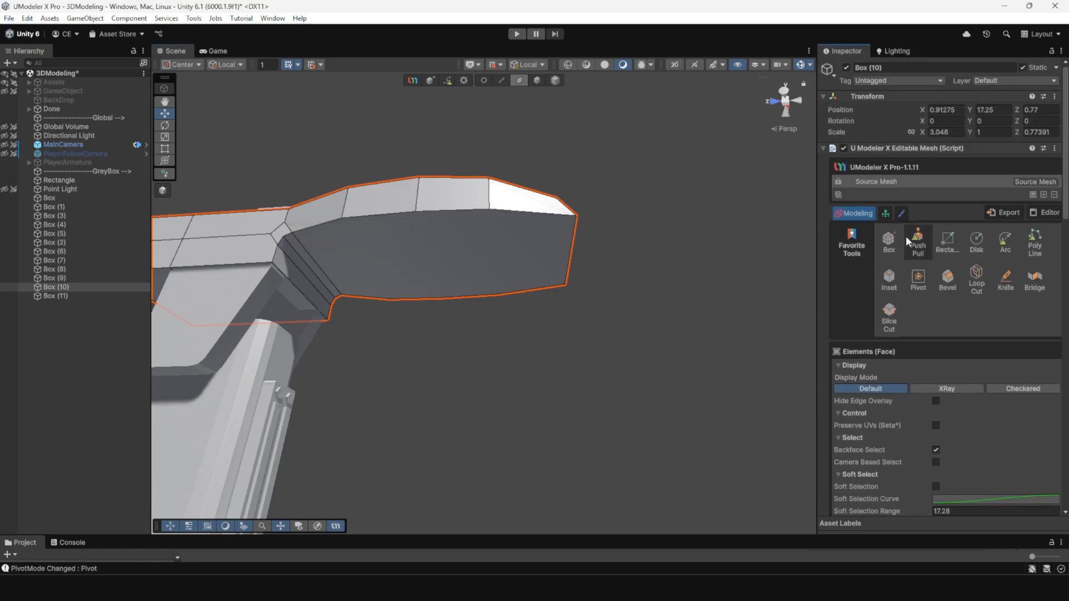
pyautogui.click(888, 277)
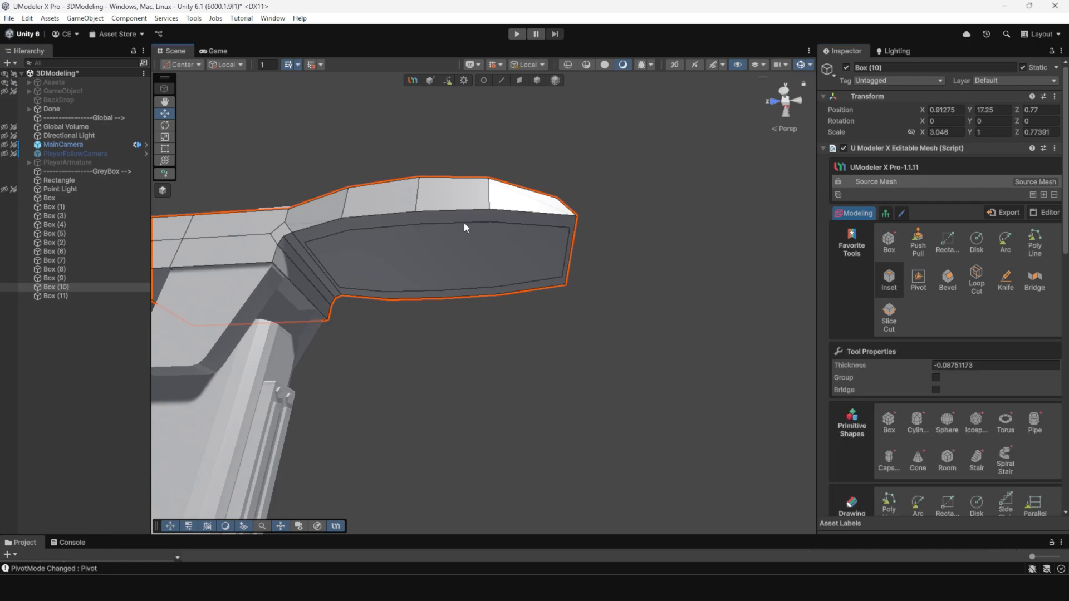
pyautogui.keyDown('alt'); pyautogui.moveTo(463, 223); pyautogui.dragTo(451, 177); pyautogui.keyUp('alt')
pyautogui.click(916, 242)
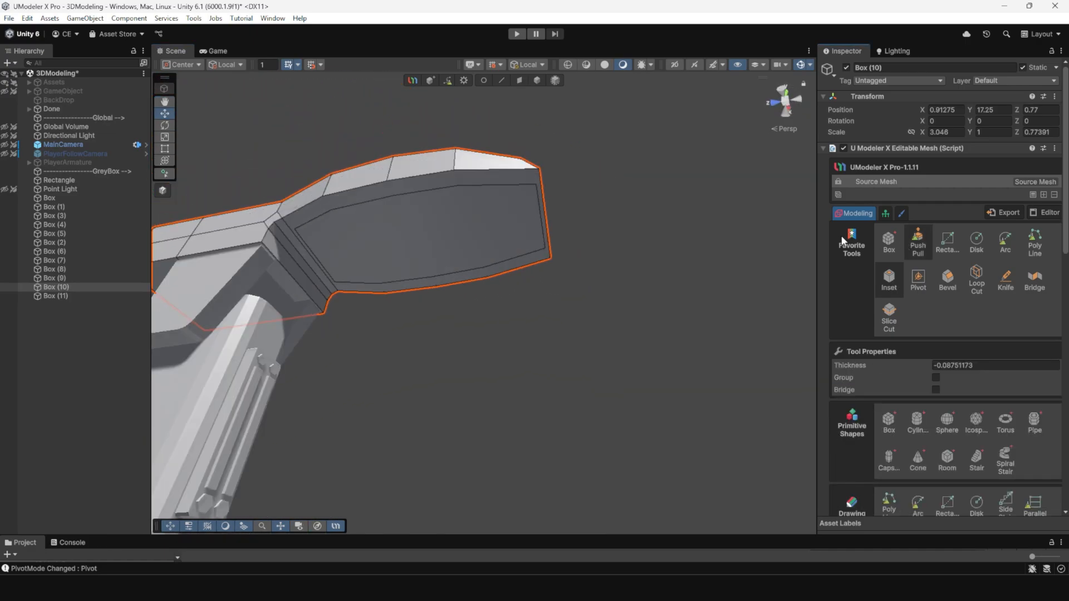
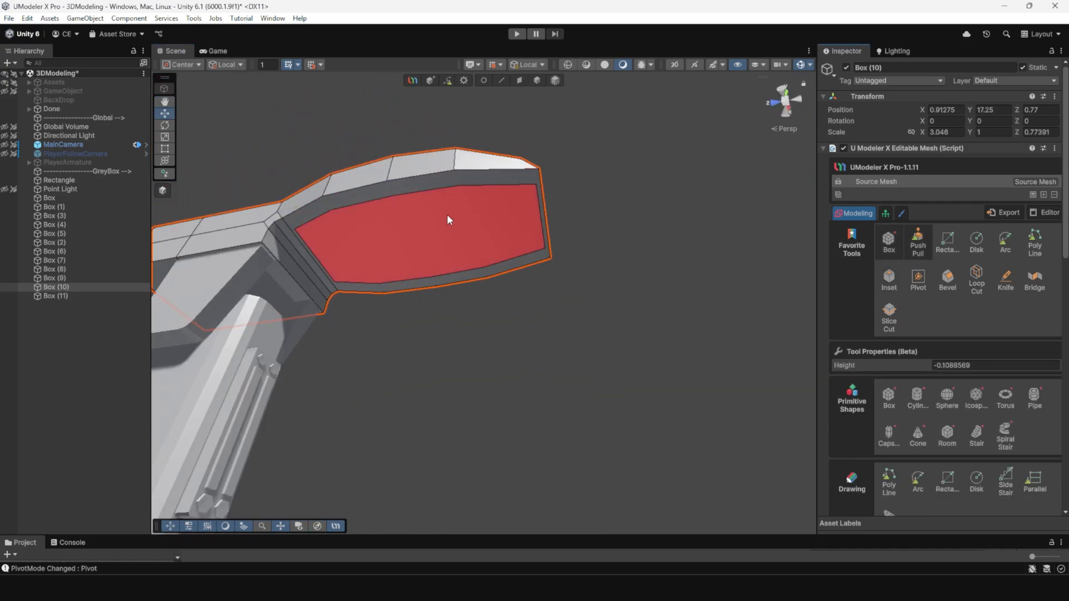
pyautogui.hotkey('ctrl', 'z')
pyautogui.hotkey('ctrl', 'z')
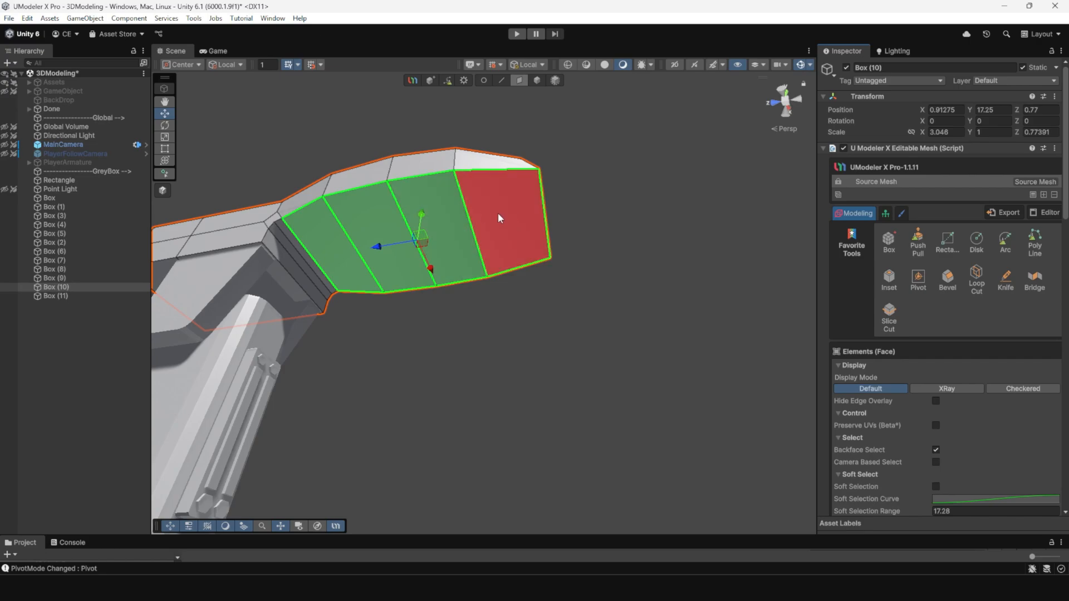
# Inset each of the four underside faces of the lamp head separately, with thickness of about 0.07
pyautogui.click(384, 214)
pyautogui.moveTo(384, 214); pyautogui.dragTo(460, 248, button='middle')
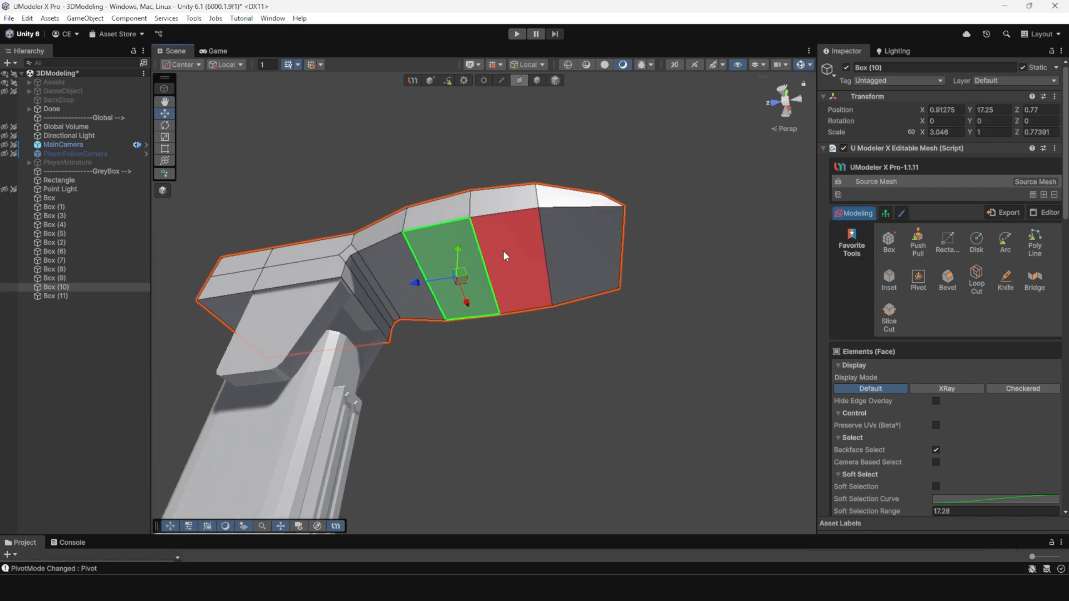
pyautogui.click(889, 278)
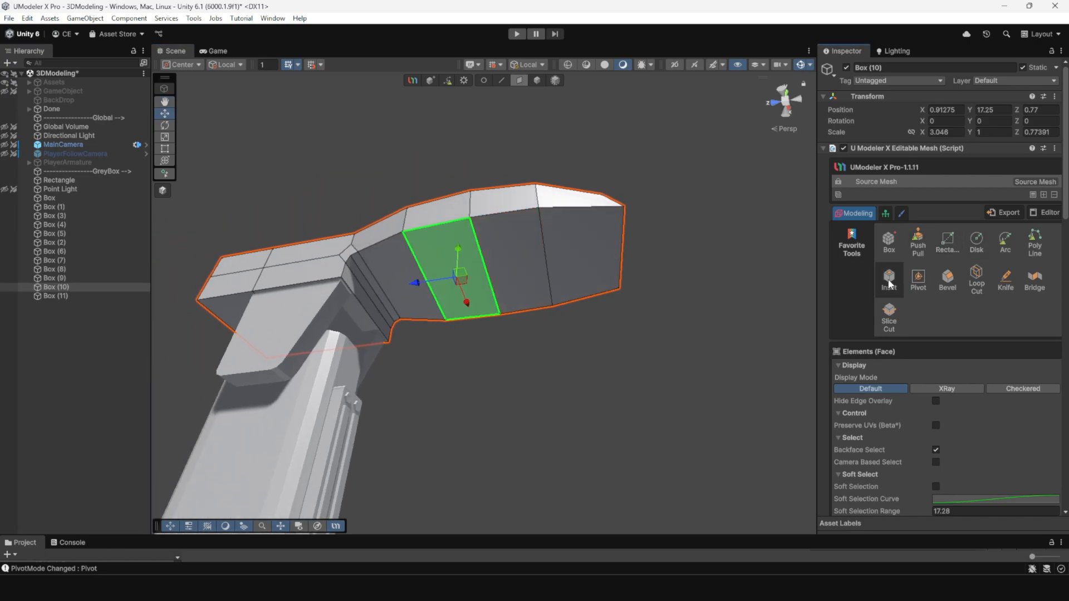
pyautogui.doubleClick(562, 241)
pyautogui.moveTo(530, 245); pyautogui.dragTo(533, 220)
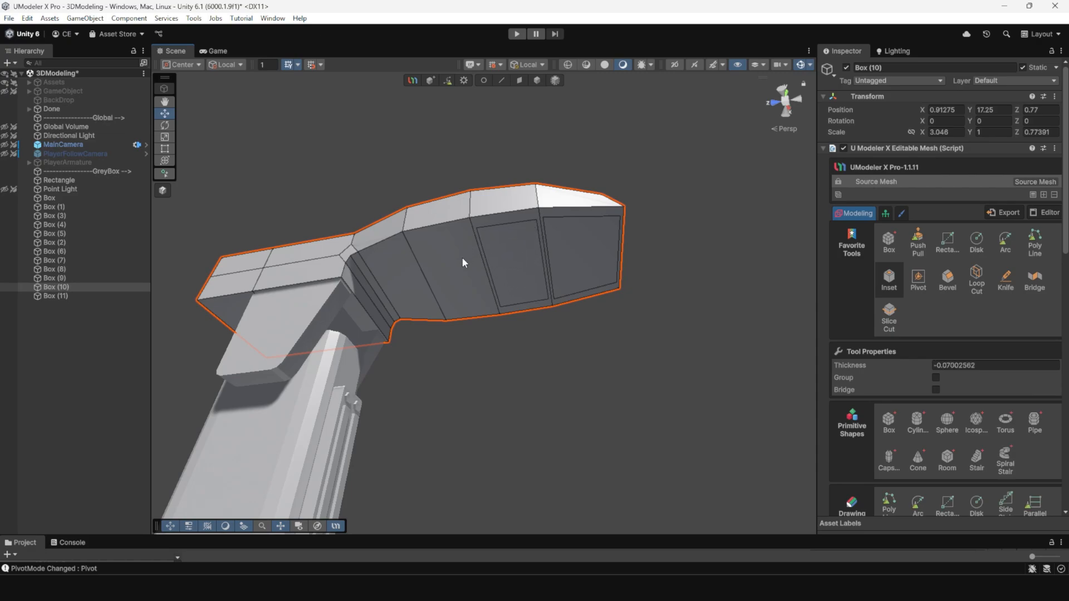
pyautogui.moveTo(410, 264)
pyautogui.mouseDown()
pyautogui.moveTo(453, 244)
pyautogui.moveTo(414, 260)
pyautogui.mouseUp()
pyautogui.click(520, 81)
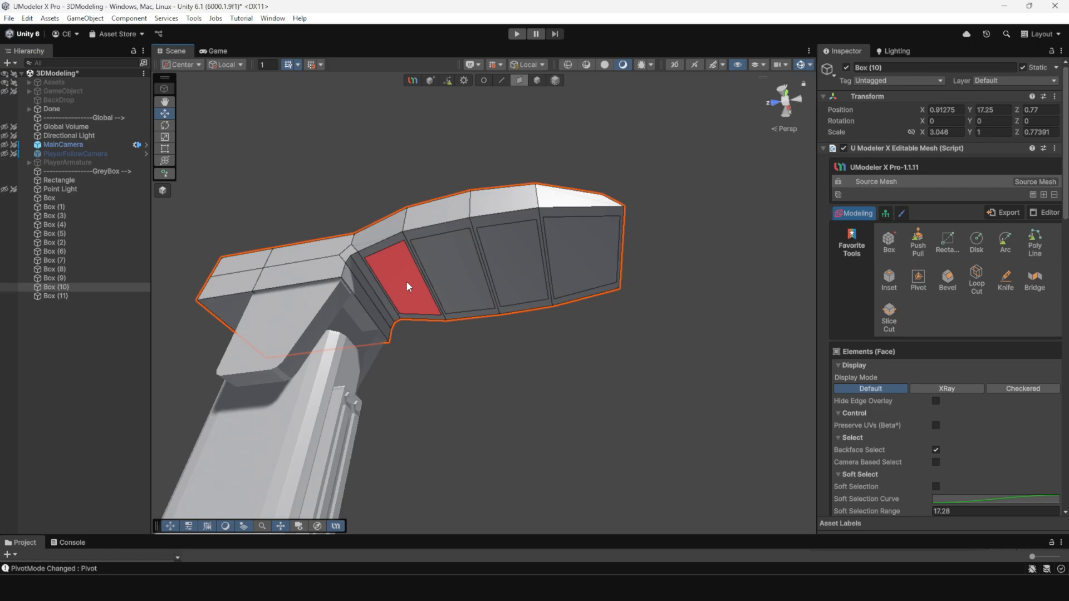
# Select the four inset underside panels together and move them upward to recess them into the lamp head
pyautogui.click(406, 280)
pyautogui.keyDown('shift'); pyautogui.click(449, 267); pyautogui.keyUp('shift')
pyautogui.keyDown('shift'); pyautogui.click(506, 256); pyautogui.keyUp('shift')
pyautogui.keyDown('shift'); pyautogui.click(582, 262); pyautogui.keyUp('shift')
pyautogui.keyDown('alt'); pyautogui.moveTo(586, 300); pyautogui.dragTo(486, 276); pyautogui.keyUp('alt')
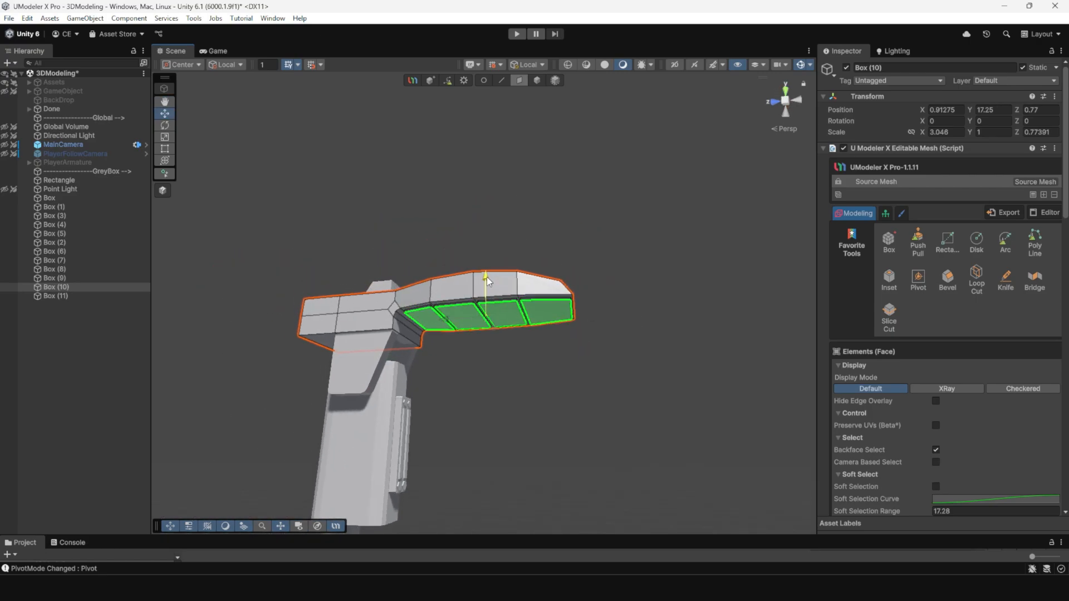
# Move the upper edge of the lamp head's sloped front end outward so the end face stands upright
pyautogui.click(630, 275)
pyautogui.keyDown('alt'); pyautogui.moveTo(630, 275); pyautogui.dragTo(568, 252); pyautogui.keyUp('alt')
pyautogui.scroll(2, 539, 262)
pyautogui.keyDown('alt'); pyautogui.moveTo(615, 223); pyautogui.dragTo(610, 242); pyautogui.keyUp('alt')
pyautogui.press('2')
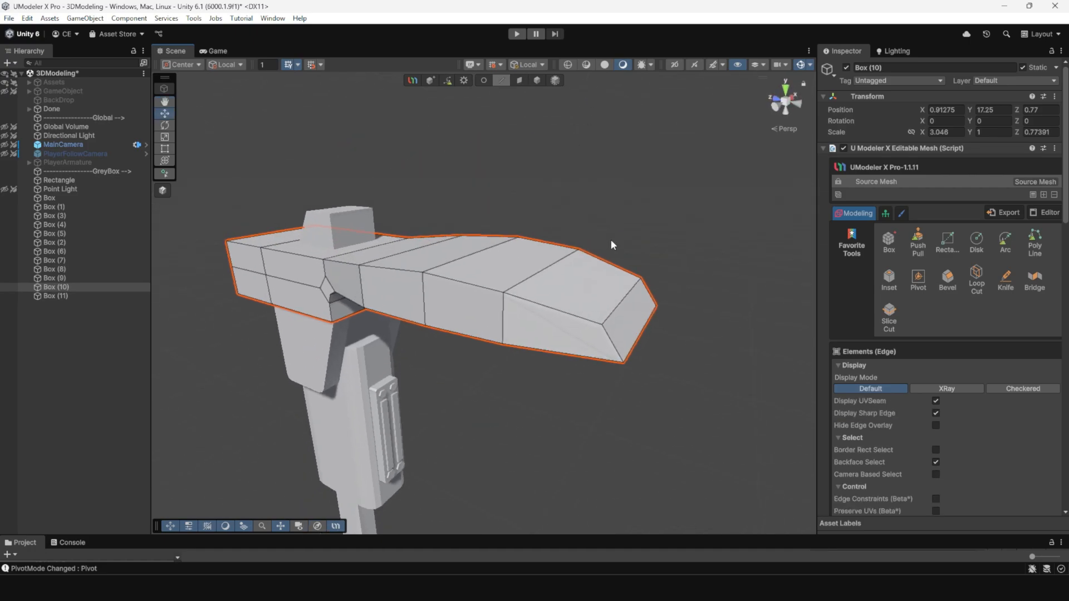
pyautogui.click(623, 300)
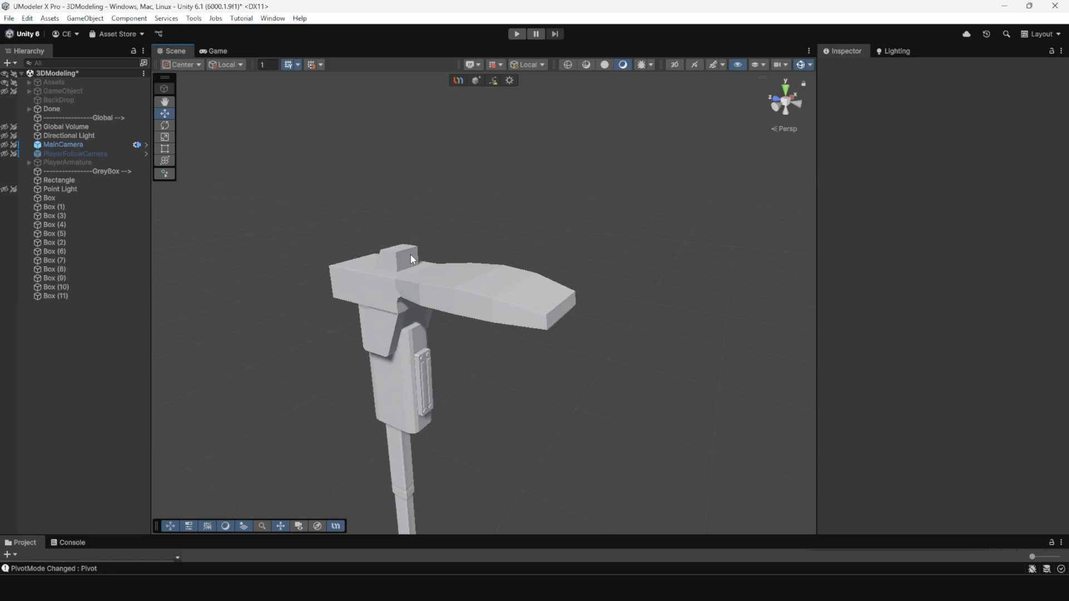
# Bevel the two opposite top edges of the small block on the lamp head with 2 segments and normalized width 0.273
pyautogui.click(403, 256)
pyautogui.press('f')
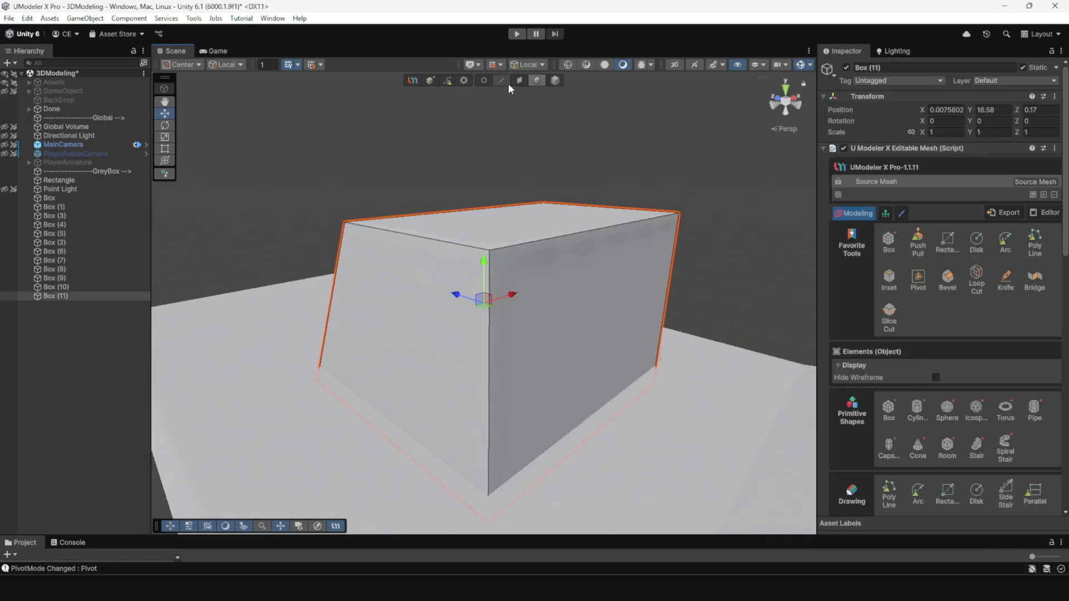
pyautogui.click(409, 239)
pyautogui.keyDown('shift'); pyautogui.click(563, 243); pyautogui.keyUp('shift')
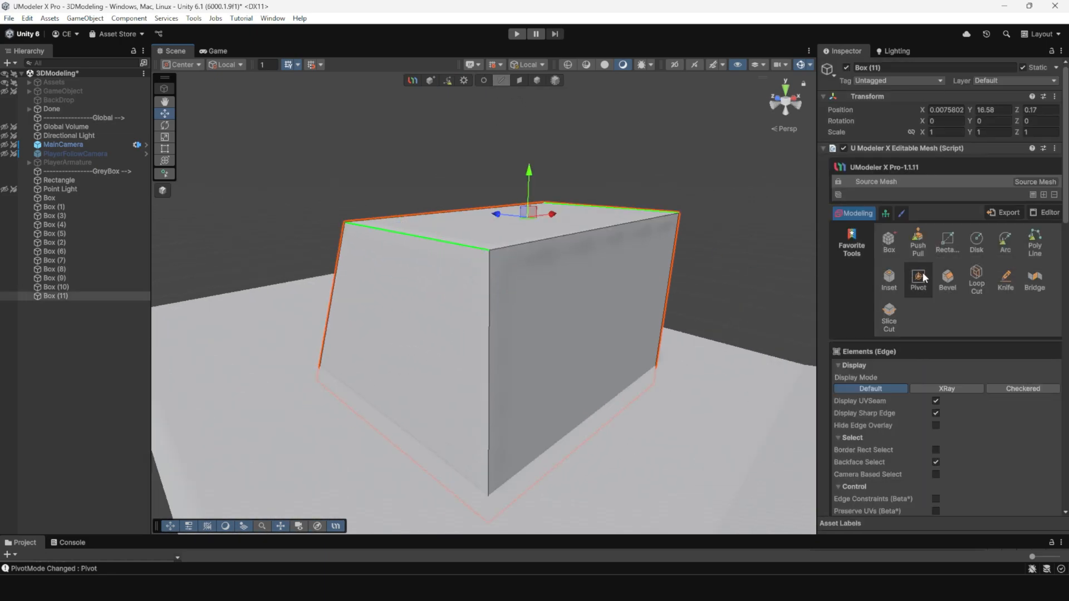
pyautogui.click(946, 276)
pyautogui.scroll(-3, 679, 313)
pyautogui.moveTo(1026, 401); pyautogui.dragTo(959, 403)
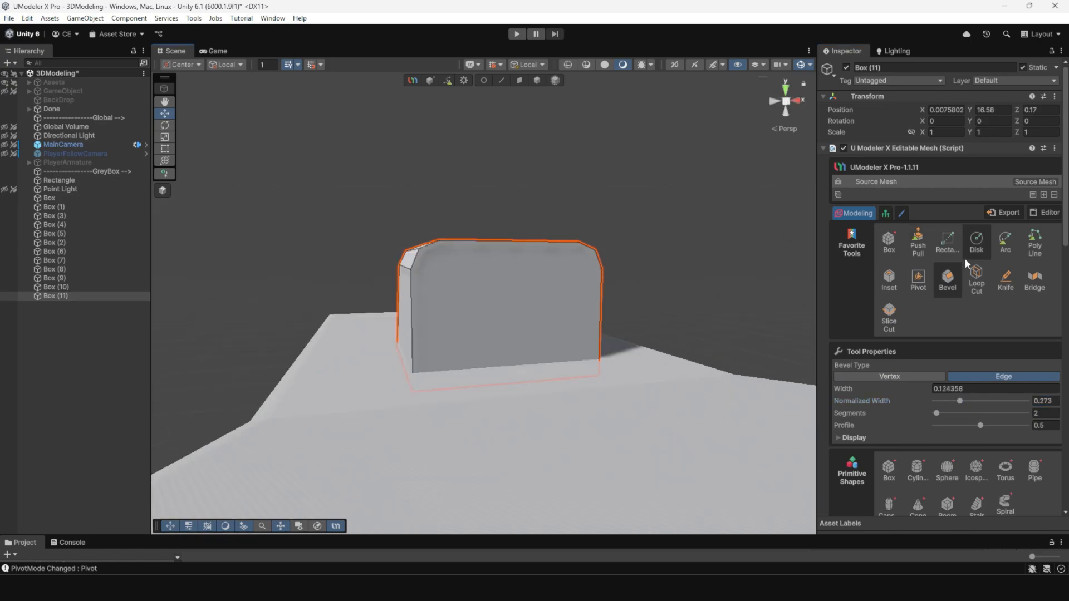
# Inset the small block's front face by about 0.09 and push the inner face inward by about 0.26
pyautogui.click(889, 276)
pyautogui.moveTo(486, 297); pyautogui.dragTo(561, 363)
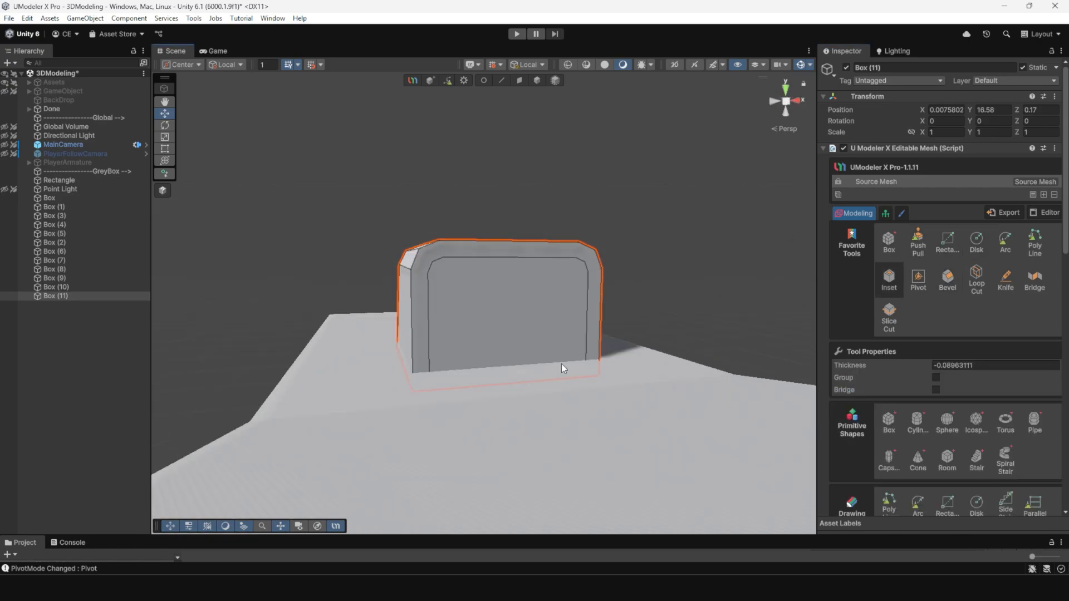
pyautogui.click(913, 246)
pyautogui.moveTo(517, 275)
pyautogui.keyDown('alt'); pyautogui.mouseDown()
pyautogui.moveTo(657, 312)
pyautogui.moveTo(526, 293)
pyautogui.mouseUp(); pyautogui.keyUp('alt')
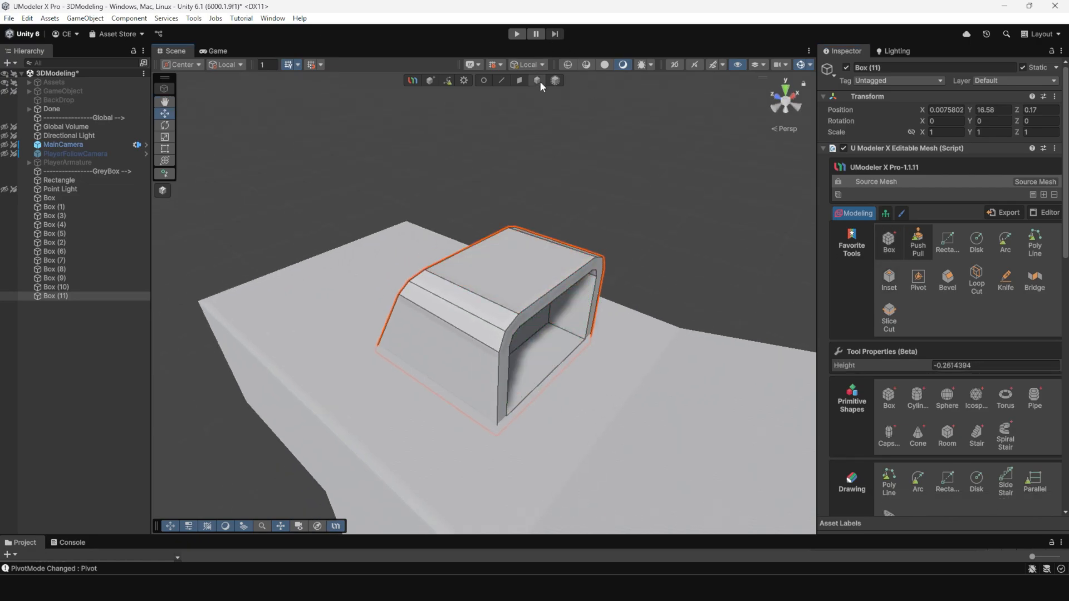
pyautogui.click(537, 80)
pyautogui.click(615, 196)
# Examine the whole lamp and the rear of its head from several sides
pyautogui.keyDown('alt'); pyautogui.moveTo(614, 196); pyautogui.dragTo(628, 310); pyautogui.keyUp('alt')
pyautogui.scroll(-6, 627, 310)
pyautogui.keyDown('alt'); pyautogui.moveTo(556, 288); pyautogui.dragTo(526, 274); pyautogui.keyUp('alt')
pyautogui.moveTo(526, 274); pyautogui.dragTo(504, 239, button='middle')
pyautogui.keyDown('alt'); pyautogui.moveTo(503, 239); pyautogui.dragTo(796, 359); pyautogui.keyUp('alt')
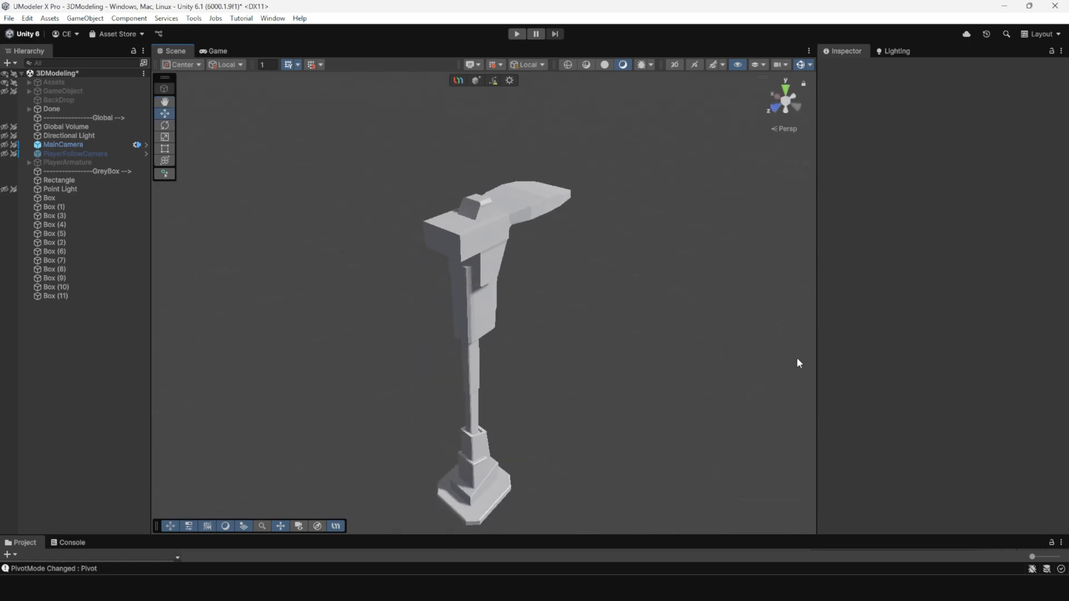
pyautogui.scroll(6, 541, 253)
pyautogui.moveTo(541, 253); pyautogui.dragTo(532, 300, button='middle')
pyautogui.keyDown('alt'); pyautogui.moveTo(531, 301); pyautogui.dragTo(530, 290); pyautogui.keyUp('alt')
# Try to bevel vertical edges at the rear of the lamp head
pyautogui.click(530, 291)
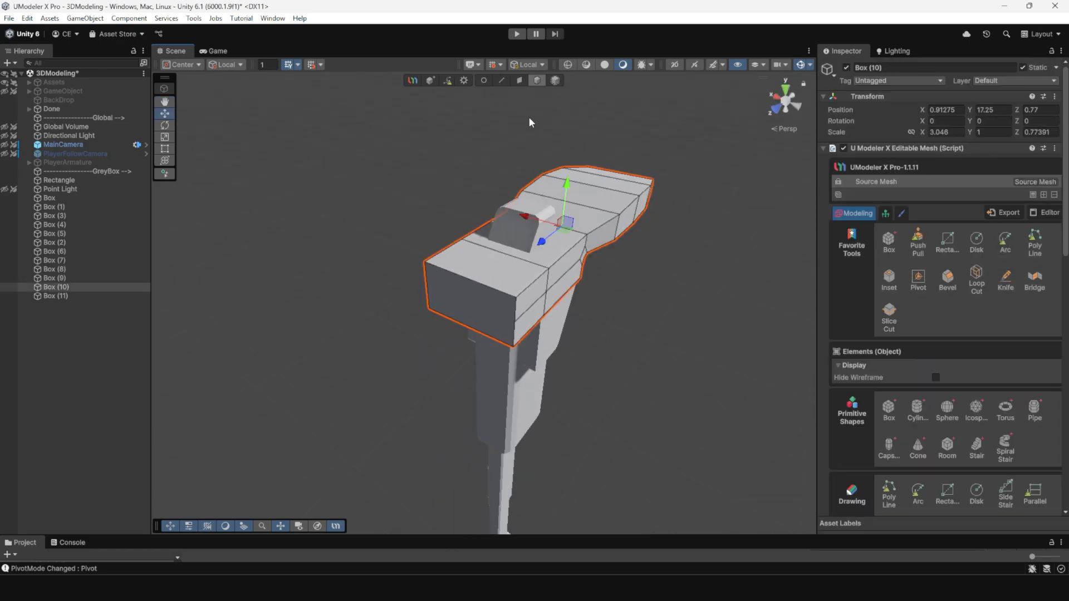
pyautogui.scroll(3, 539, 123)
pyautogui.click(502, 80)
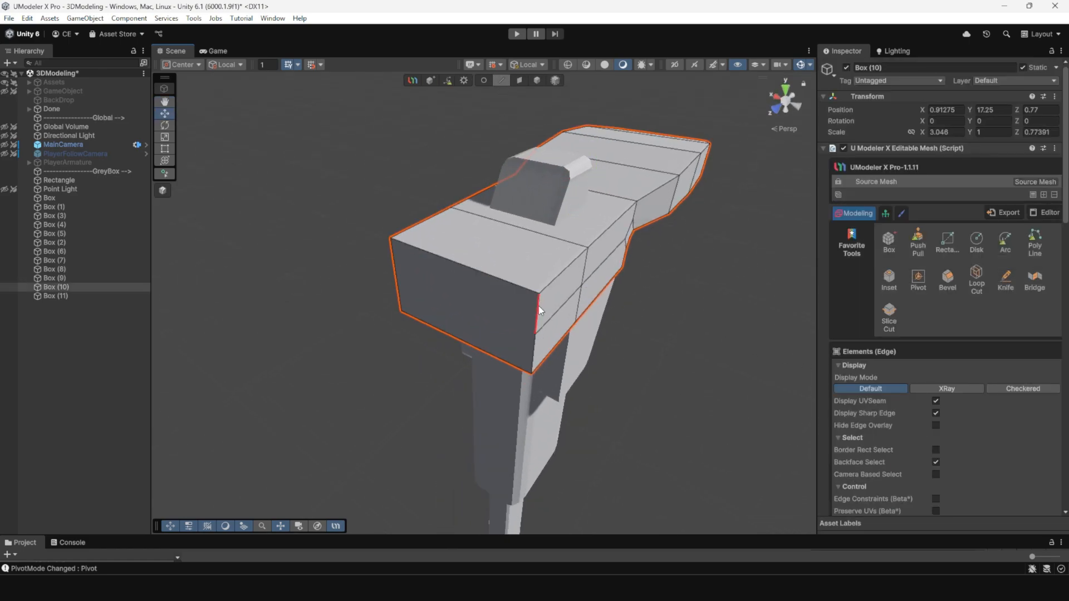
pyautogui.click(534, 345)
pyautogui.keyDown('alt'); pyautogui.moveTo(533, 346); pyautogui.dragTo(436, 223); pyautogui.keyUp('alt')
pyautogui.keyDown('shift'); pyautogui.click(577, 307); pyautogui.keyUp('shift')
pyautogui.hotkey('ctrl', 'b')
pyautogui.scroll(3, 559, 244)
pyautogui.press('2')
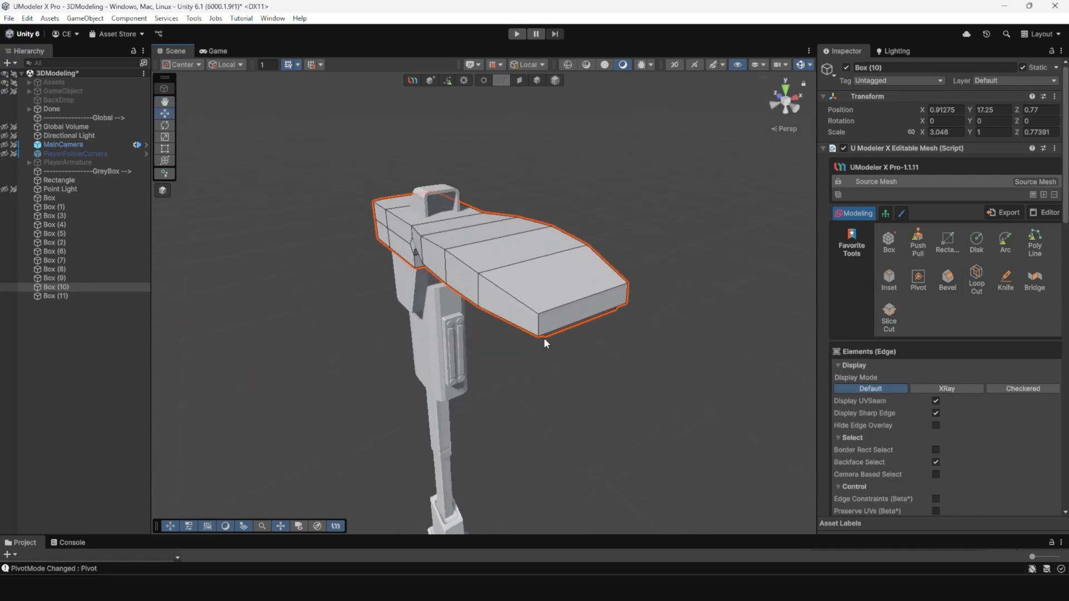
# Bevel the two vertical corner edges at the front end of the lamp head
pyautogui.click(540, 323)
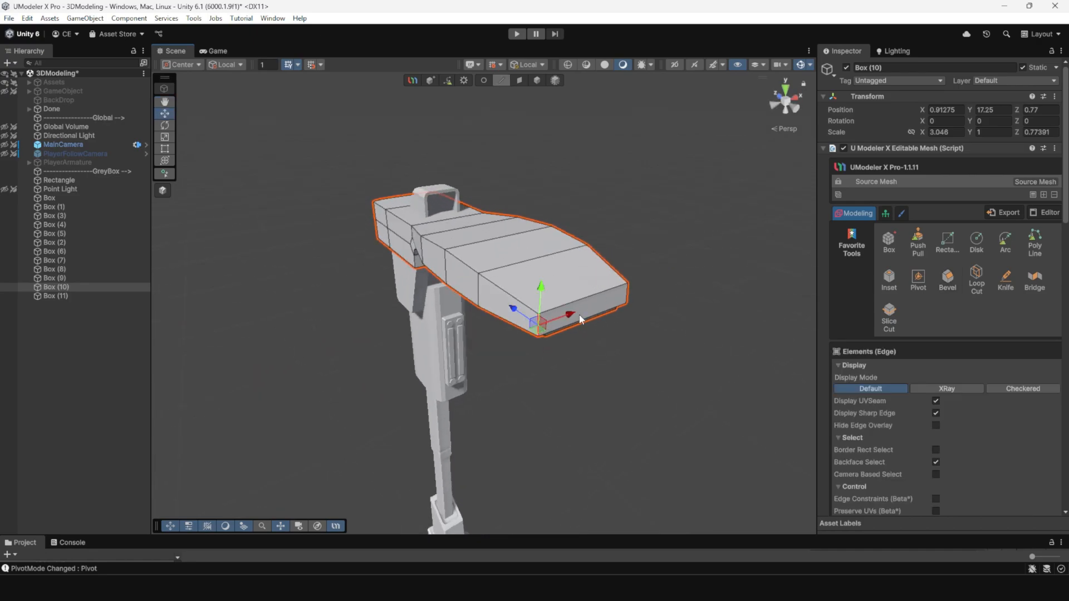
pyautogui.keyDown('shift'); pyautogui.click(626, 293); pyautogui.keyUp('shift')
pyautogui.click(955, 288)
pyautogui.keyDown('alt'); pyautogui.moveTo(534, 328); pyautogui.dragTo(506, 324); pyautogui.keyUp('alt')
# Select the three middle faces of the lamp head's front end and shift them along the head's length
pyautogui.click(518, 80)
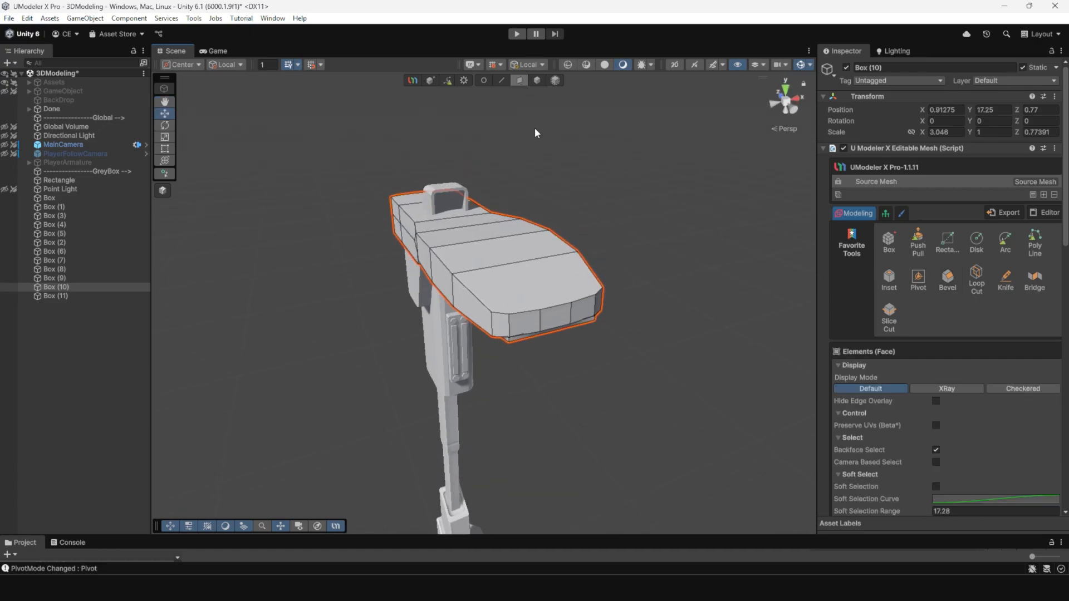
pyautogui.click(562, 328)
pyautogui.keyDown('shift'); pyautogui.click(529, 328); pyautogui.keyUp('shift')
pyautogui.keyDown('shift'); pyautogui.click(587, 315); pyautogui.keyUp('shift')
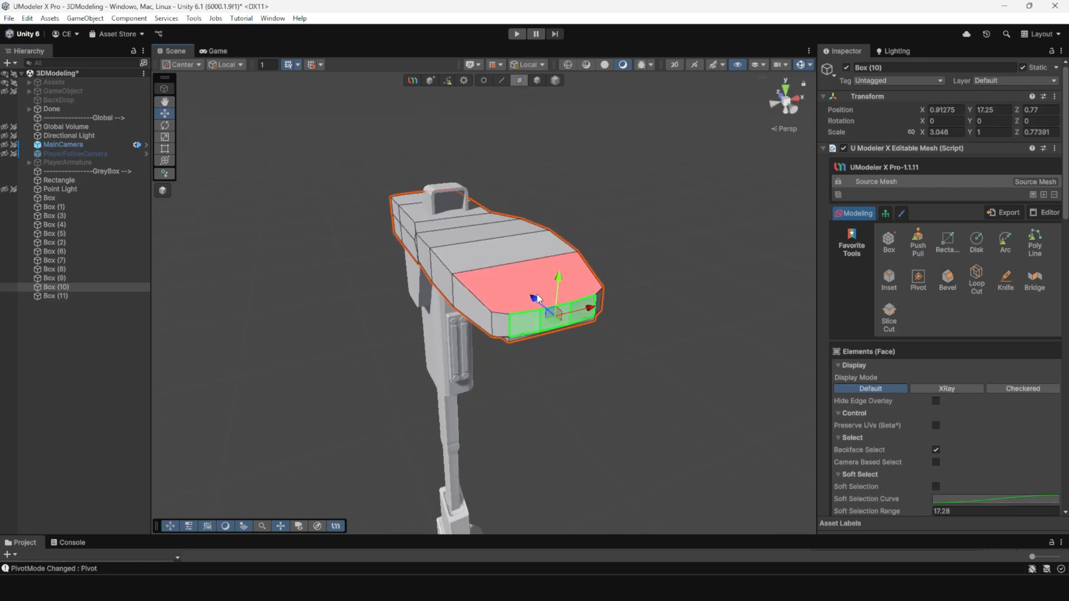
pyautogui.keyDown('alt'); pyautogui.moveTo(539, 304); pyautogui.dragTo(668, 384); pyautogui.keyUp('alt')
# Lower the crosswise edge on top of the lamp head's midsection slightly and deselect the head
pyautogui.click(546, 236)
pyautogui.click(501, 81)
pyautogui.click(534, 227)
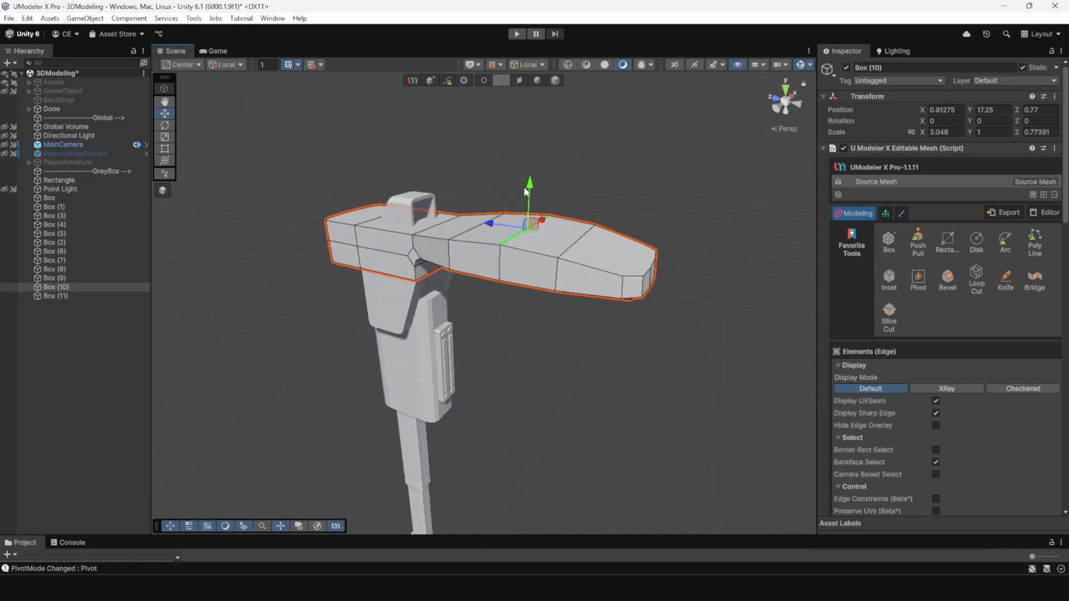
pyautogui.moveTo(528, 188); pyautogui.dragTo(528, 192)
pyautogui.keyDown('alt'); pyautogui.moveTo(501, 334); pyautogui.dragTo(542, 266); pyautogui.keyUp('alt')
pyautogui.scroll(-5, 592, 248)
pyautogui.click(554, 173)
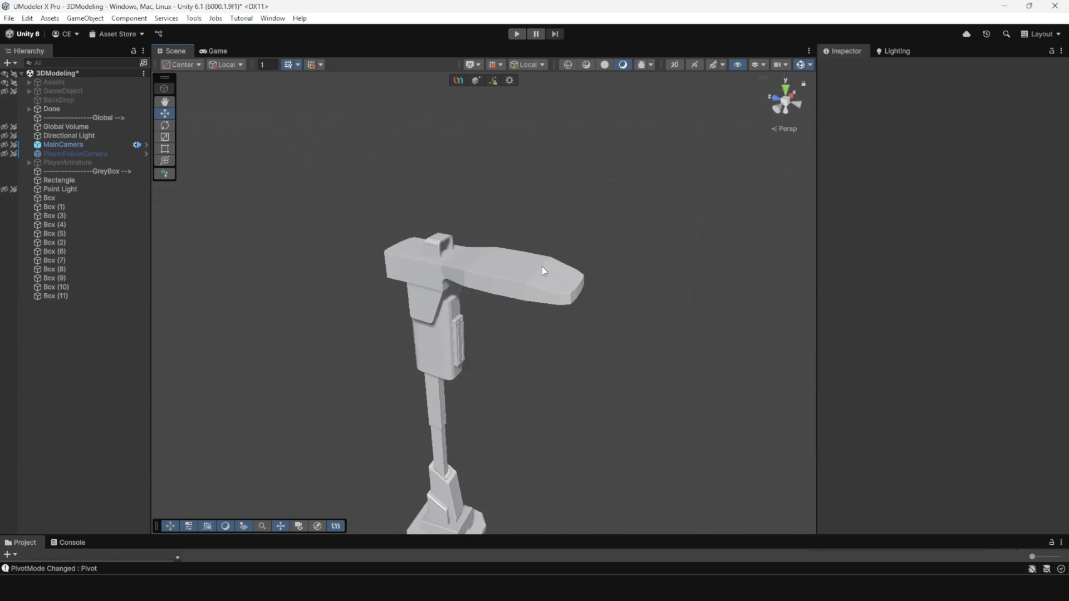
# Bevel the edges running around the top outline of the lamp head, including both long sides and the front end
pyautogui.scroll(5, 536, 268)
pyautogui.click(543, 249)
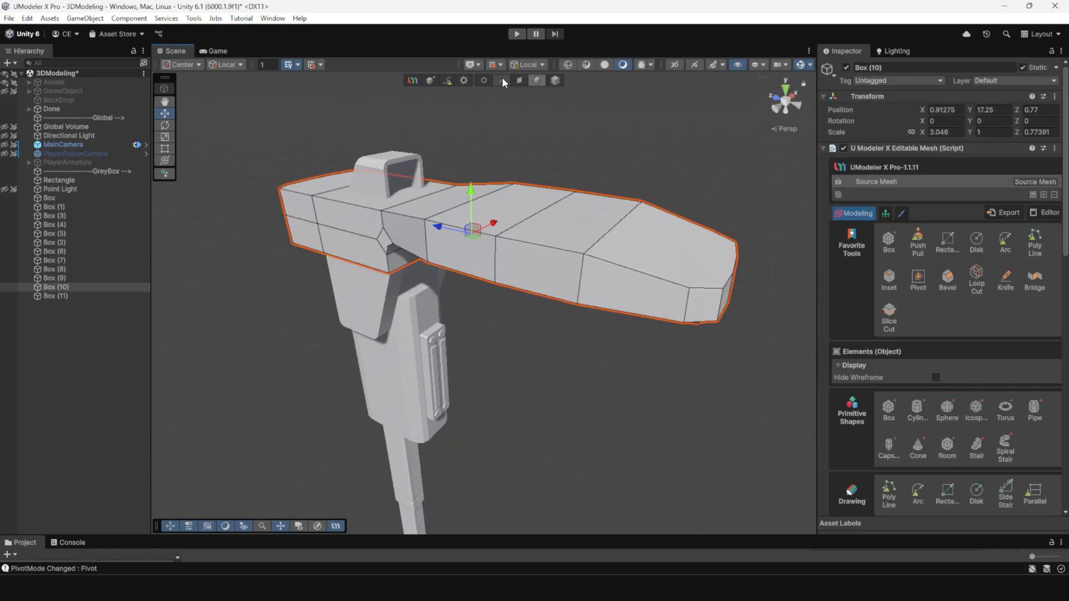
pyautogui.doubleClick(543, 245)
pyautogui.keyDown('alt'); pyautogui.moveTo(543, 245); pyautogui.dragTo(496, 263); pyautogui.keyUp('alt')
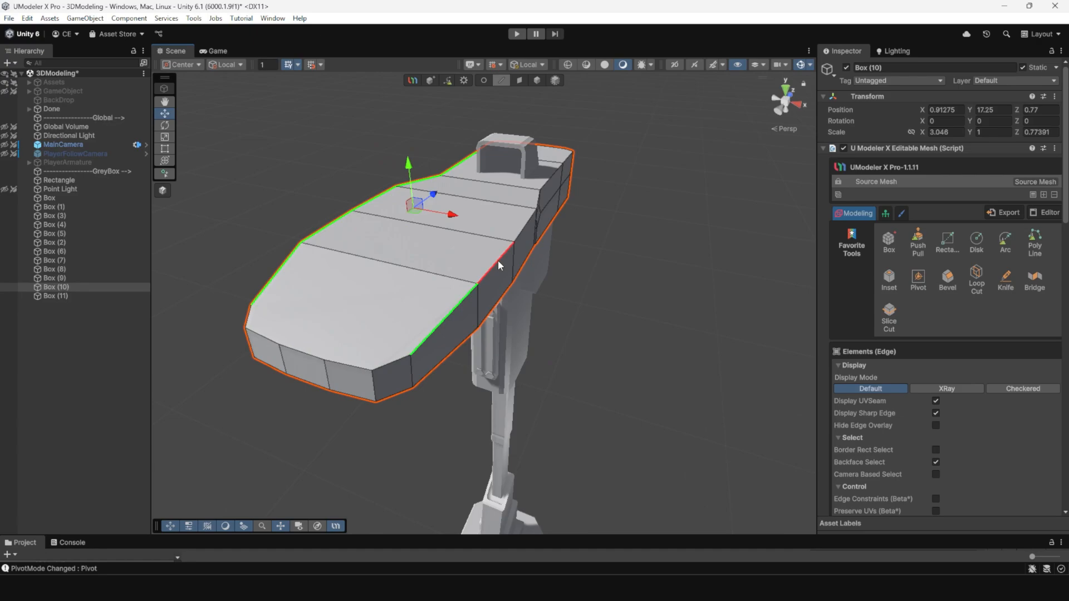
pyautogui.keyDown('shift'); pyautogui.doubleClick(498, 261); pyautogui.keyUp('shift')
pyautogui.keyDown('alt'); pyautogui.moveTo(438, 320); pyautogui.dragTo(435, 309); pyautogui.keyUp('alt')
pyautogui.keyDown('shift'); pyautogui.click(435, 309); pyautogui.keyUp('shift')
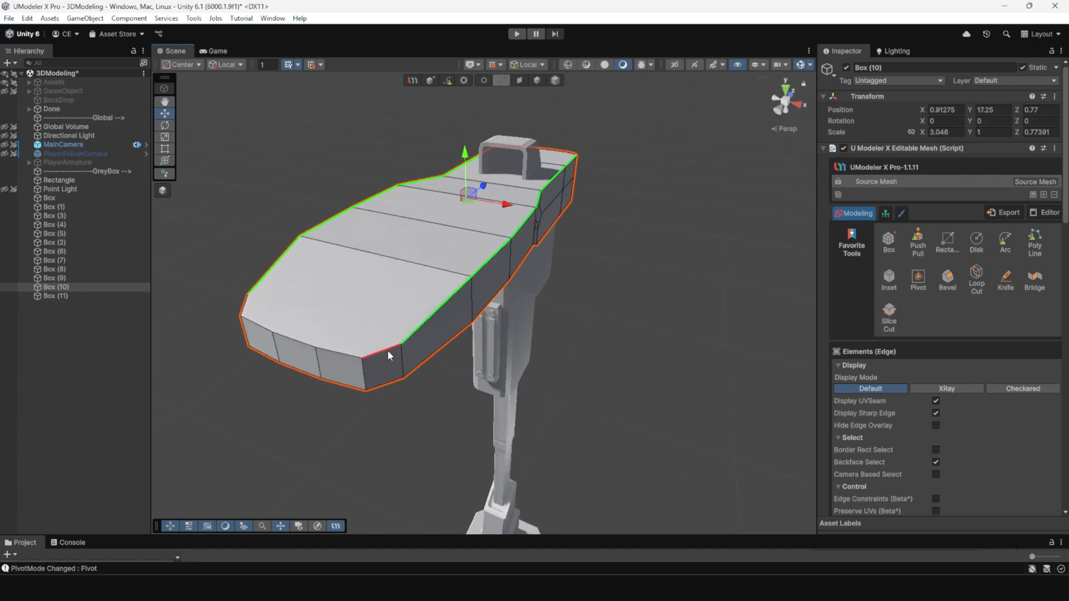
pyautogui.keyDown('shift'); pyautogui.click(296, 336); pyautogui.keyUp('shift')
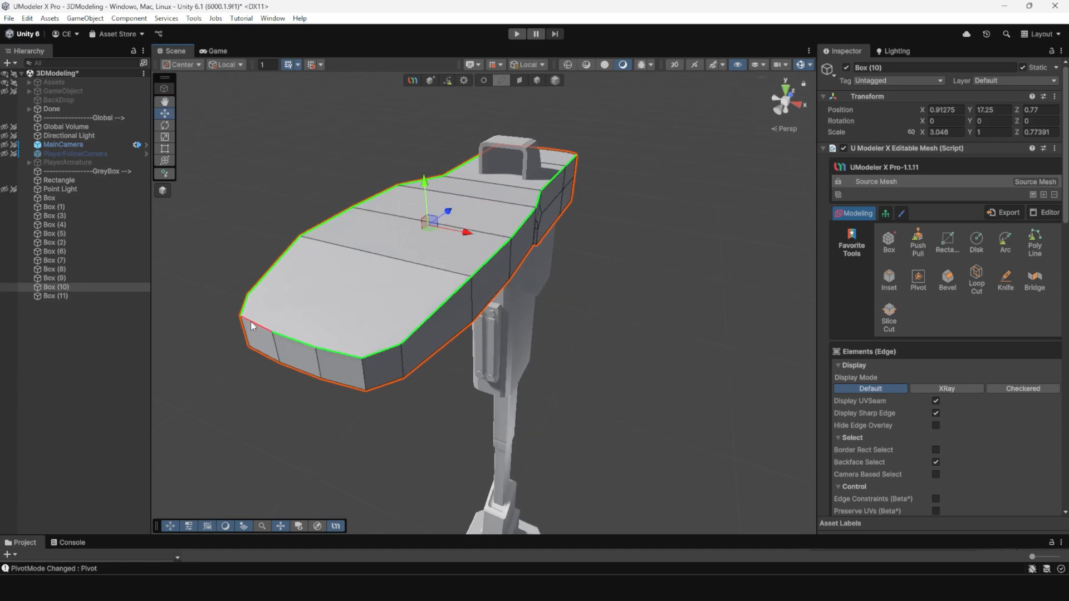
pyautogui.keyDown('alt'); pyautogui.moveTo(344, 372); pyautogui.dragTo(617, 148); pyautogui.keyUp('alt')
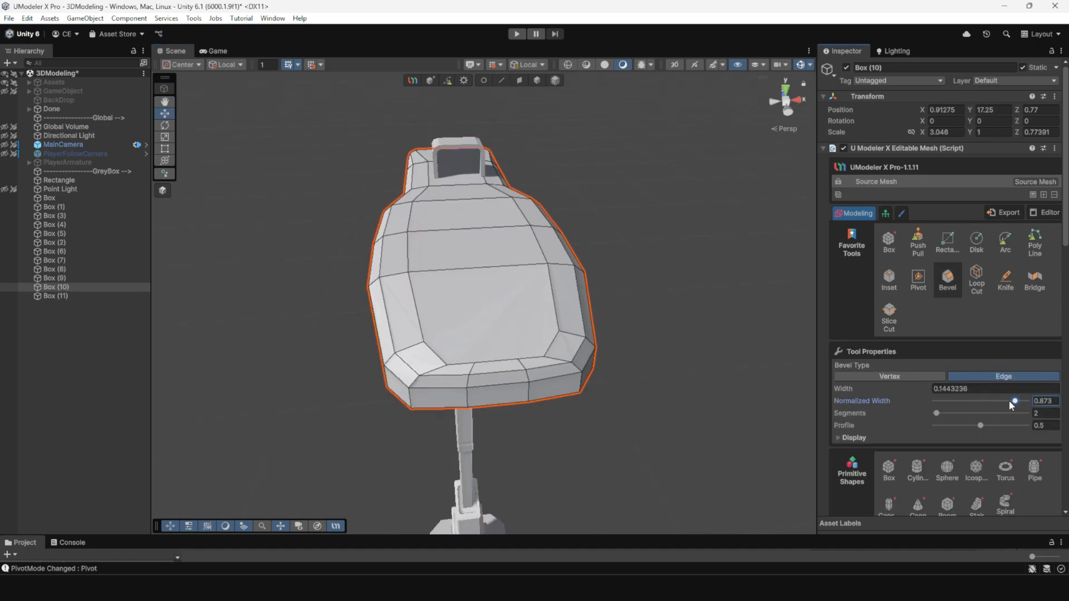
pyautogui.keyDown('alt'); pyautogui.moveTo(696, 250); pyautogui.dragTo(438, 246); pyautogui.keyUp('alt')
pyautogui.click(537, 81)
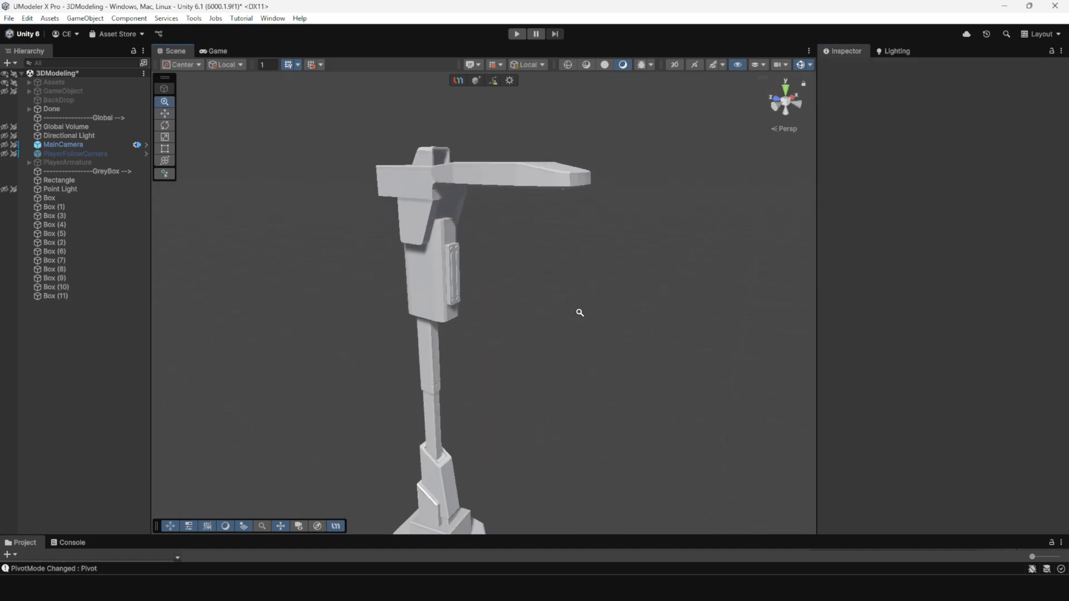
# Examine the street lamp's proportions and the ribbed panel on its upper post from several angles
pyautogui.keyDown('alt'); pyautogui.moveTo(577, 310); pyautogui.dragTo(548, 264, button='right'); pyautogui.keyUp('alt')
pyautogui.keyDown('alt'); pyautogui.moveTo(548, 265); pyautogui.dragTo(485, 295); pyautogui.keyUp('alt')
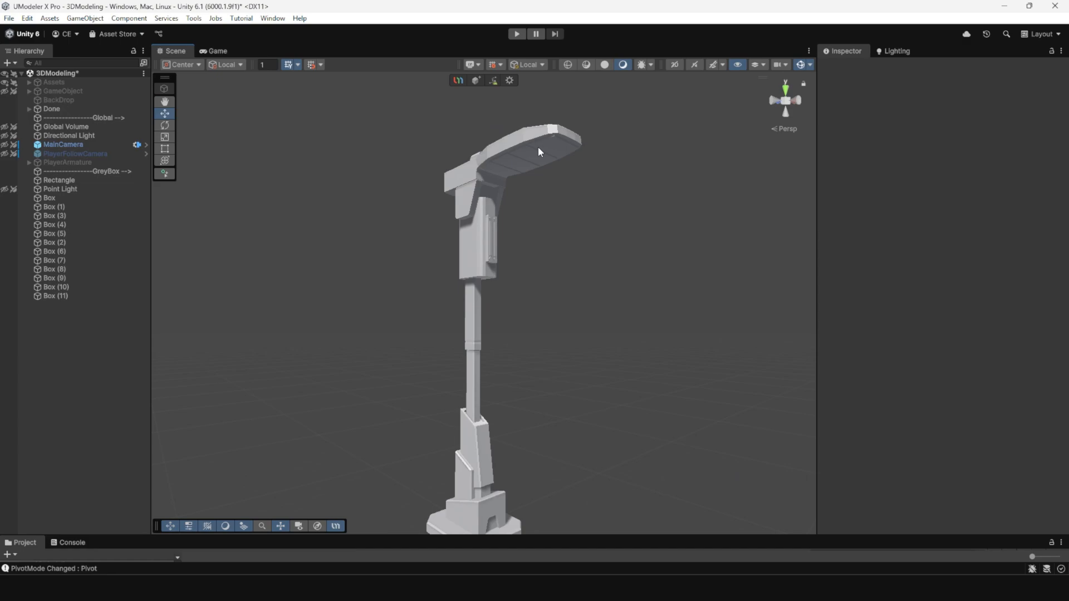
pyautogui.keyDown('alt'); pyautogui.moveTo(537, 149); pyautogui.dragTo(423, 203); pyautogui.keyUp('alt')
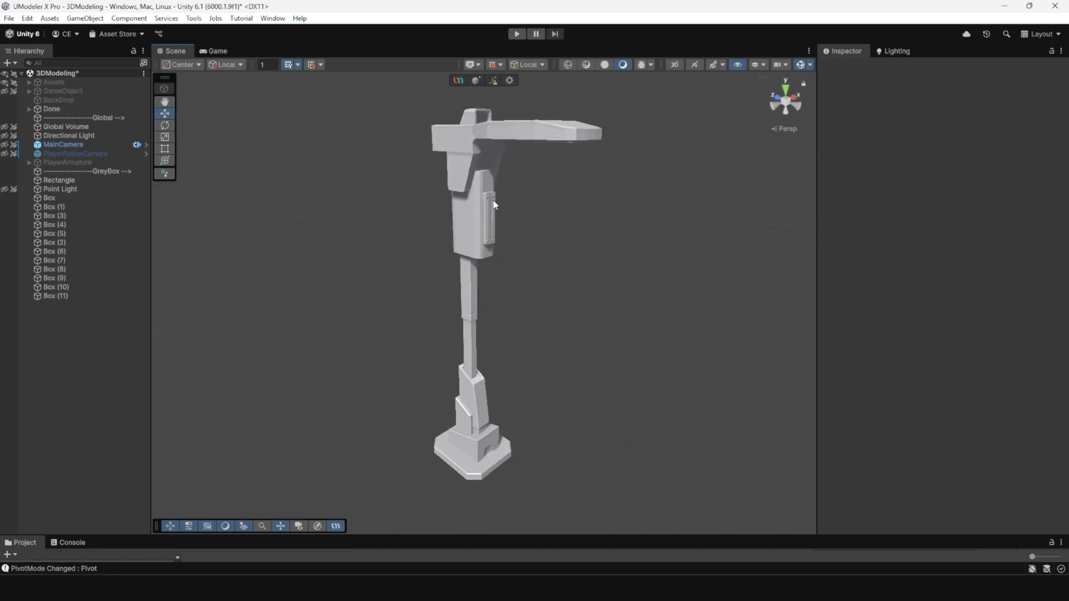
pyautogui.moveTo(494, 204)
pyautogui.keyDown('alt'); pyautogui.mouseDown()
pyautogui.moveTo(496, 284)
pyautogui.moveTo(708, 324)
pyautogui.moveTo(525, 312)
pyautogui.moveTo(484, 219)
pyautogui.mouseUp(); pyautogui.keyUp('alt')
pyautogui.click(485, 217)
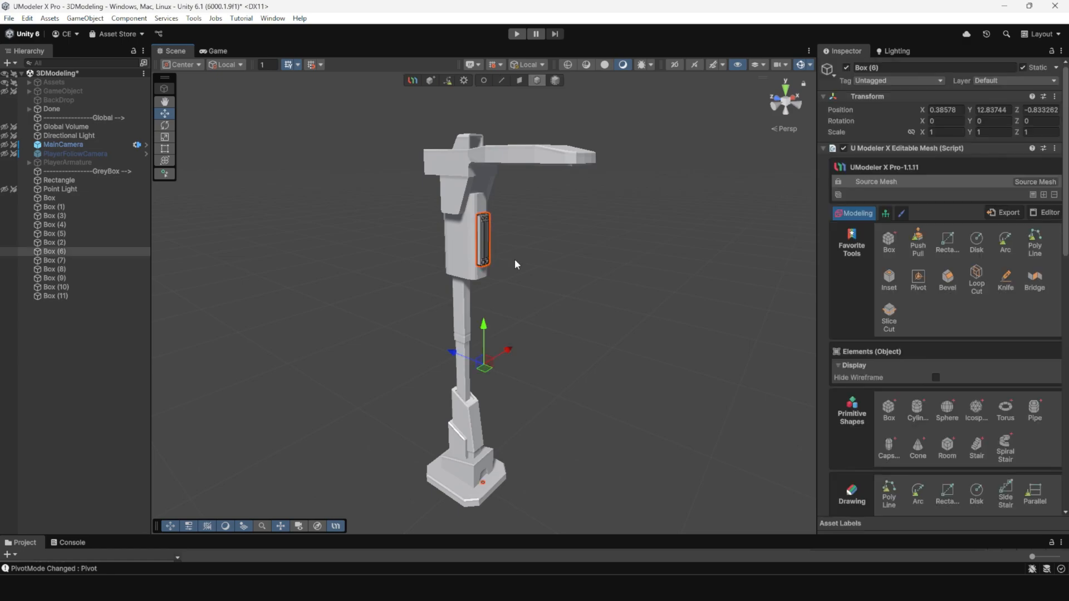
pyautogui.press('f')
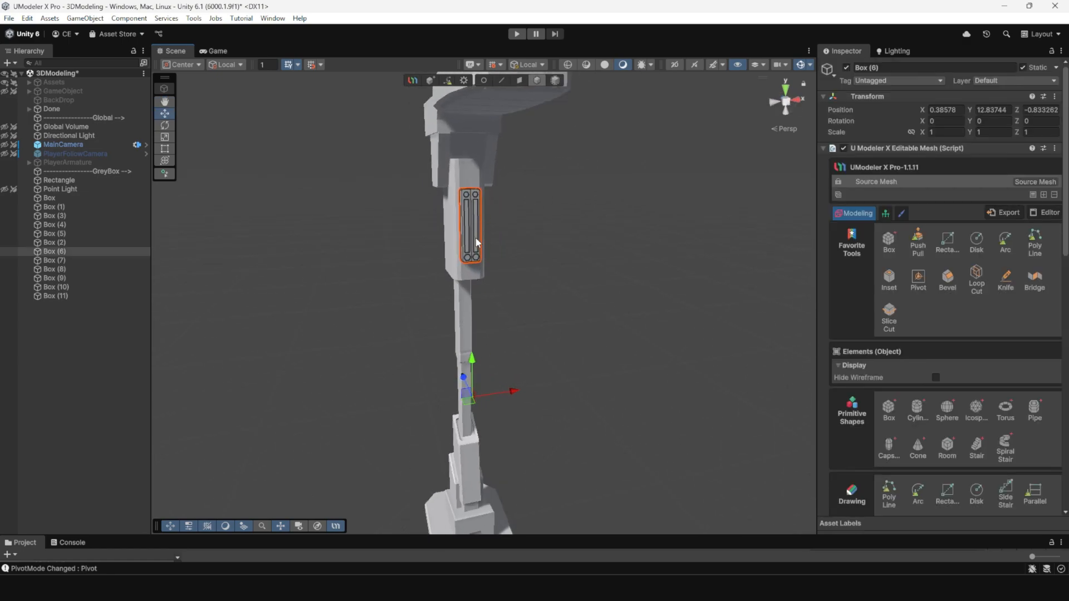
pyautogui.click(494, 248)
pyautogui.keyDown('alt'); pyautogui.moveTo(440, 288); pyautogui.dragTo(568, 287); pyautogui.keyUp('alt')
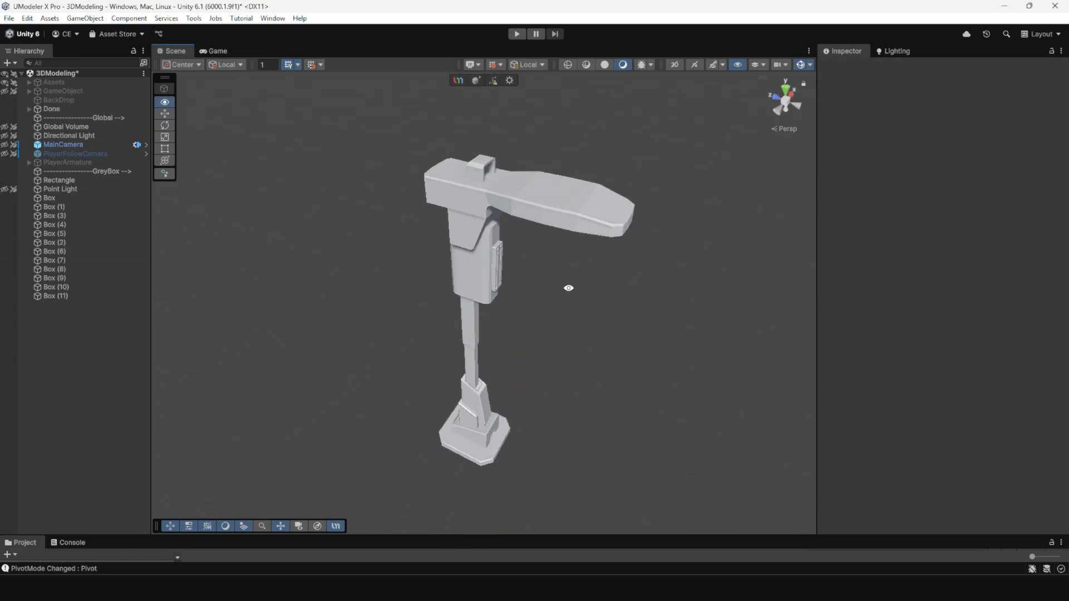
# Widen the base of the small hollow housing on top of the lamp head by scaling its bottom vertices outward
pyautogui.scroll(5, 503, 252)
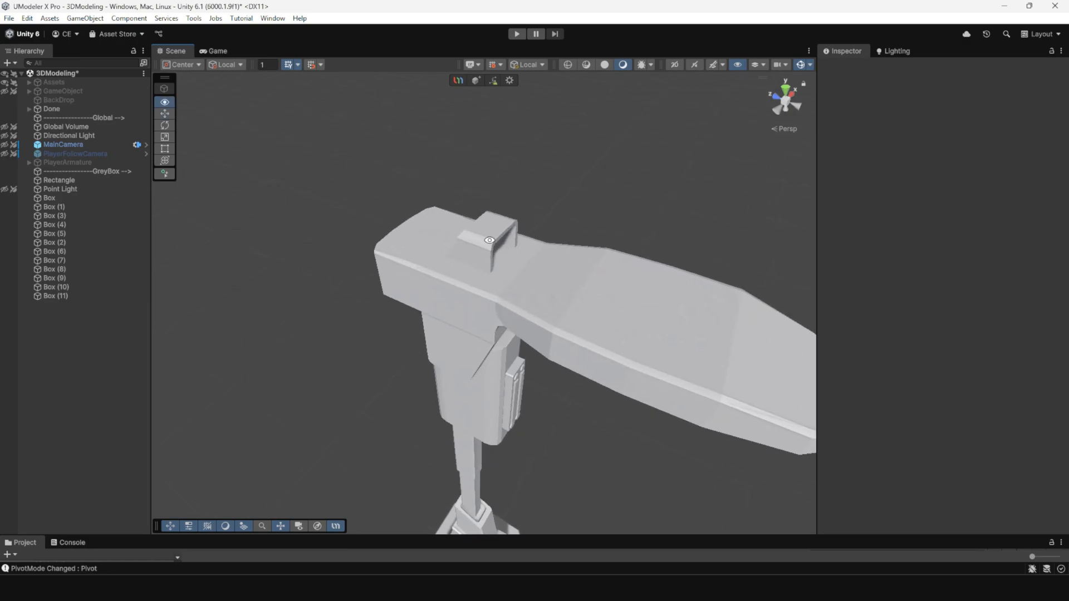
pyautogui.click(490, 243)
pyautogui.press('f')
pyautogui.keyDown('alt'); pyautogui.moveTo(521, 282); pyautogui.dragTo(523, 312); pyautogui.keyUp('alt')
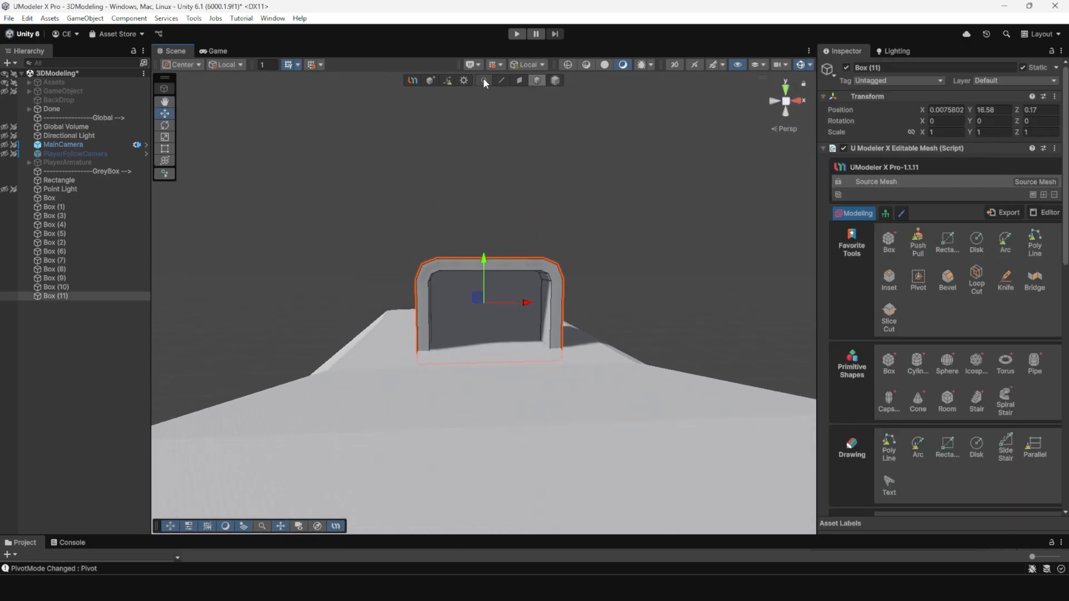
pyautogui.click(483, 80)
pyautogui.moveTo(374, 309); pyautogui.dragTo(639, 399)
pyautogui.keyDown('alt'); pyautogui.moveTo(512, 390); pyautogui.dragTo(604, 418); pyautogui.keyUp('alt')
pyautogui.press('r')
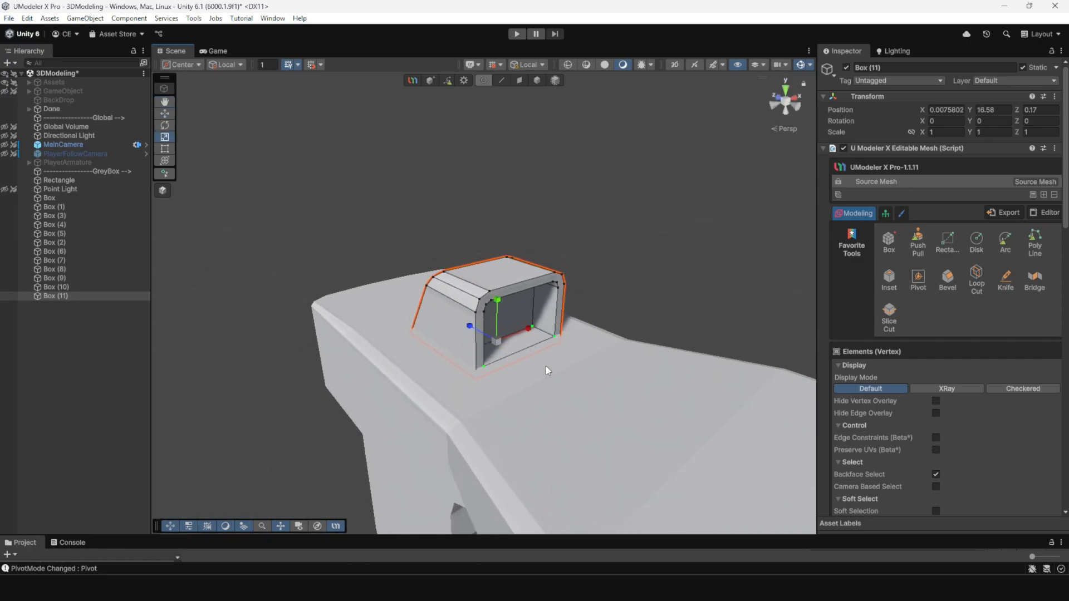
pyautogui.keyDown('alt'); pyautogui.moveTo(623, 284); pyautogui.dragTo(518, 287); pyautogui.keyUp('alt')
pyautogui.press('w')
pyautogui.click(537, 80)
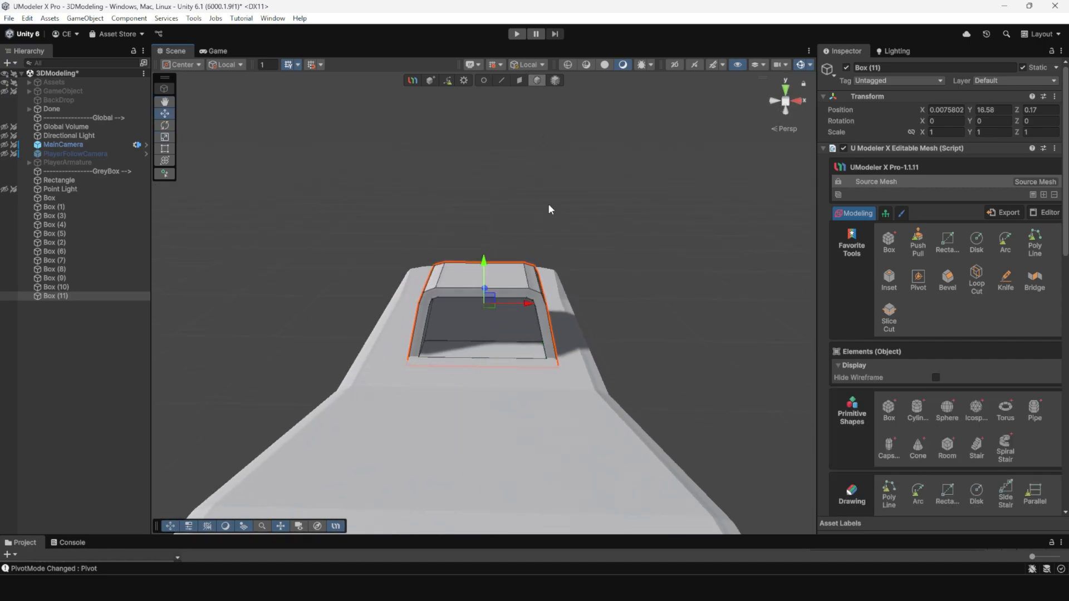
# Reposition the small housing on the lamp head to X -0.035 and Y 16.622
pyautogui.click(624, 328)
pyautogui.keyDown('alt'); pyautogui.moveTo(624, 334); pyautogui.dragTo(479, 254); pyautogui.keyUp('alt')
pyautogui.click(470, 276)
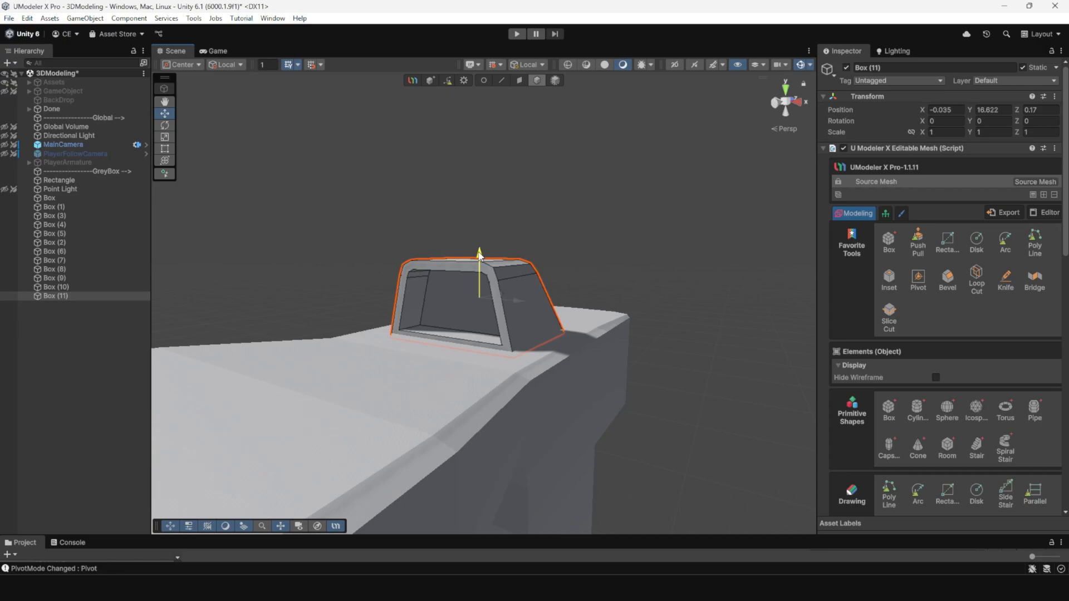
pyautogui.click(295, 291)
pyautogui.keyDown('alt'); pyautogui.moveTo(295, 291); pyautogui.dragTo(495, 298); pyautogui.keyUp('alt')
pyautogui.click(495, 297)
# Slope the open front side of the small housing by shifting its upper front vertices rearward, and deselect the housing
pyautogui.scroll(3, 495, 298)
pyautogui.moveTo(495, 298); pyautogui.dragTo(442, 361, button='middle')
pyautogui.keyDown('alt'); pyautogui.moveTo(442, 361); pyautogui.dragTo(544, 322); pyautogui.keyUp('alt')
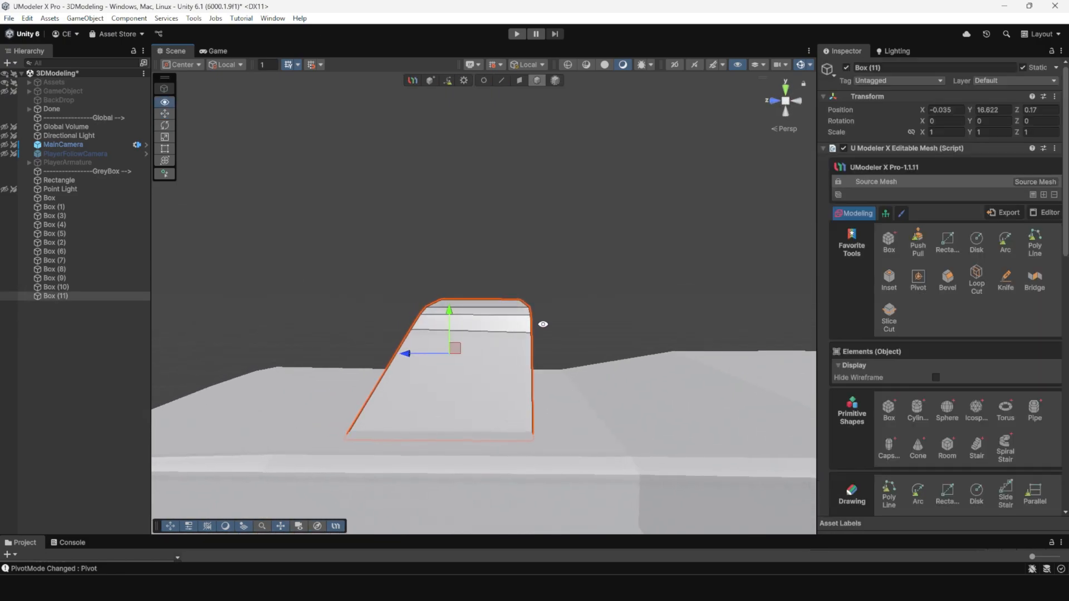
pyautogui.click(484, 79)
pyautogui.moveTo(366, 261); pyautogui.dragTo(596, 361)
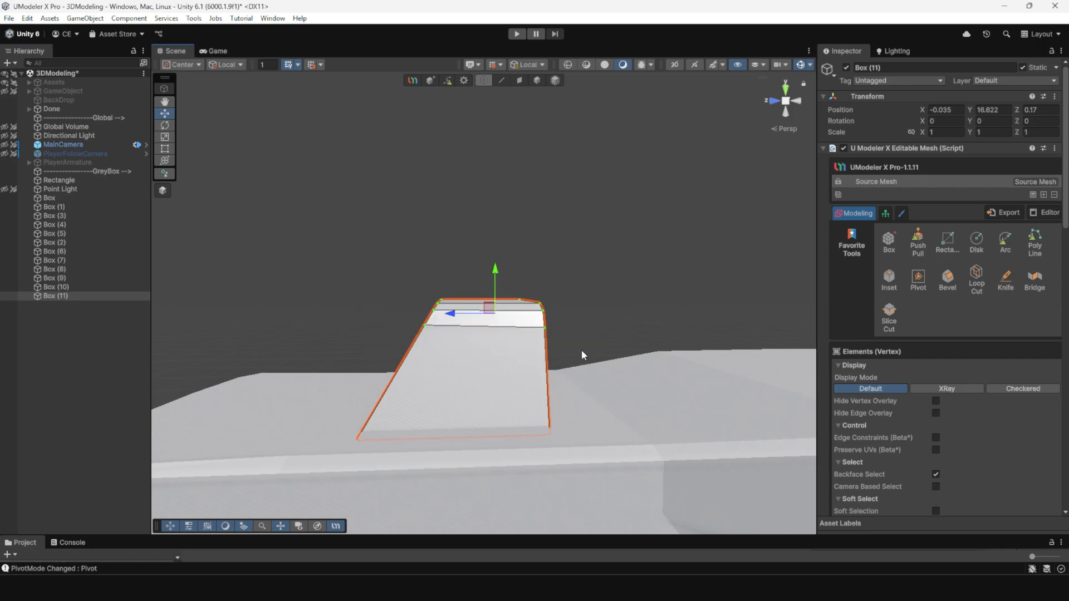
pyautogui.moveTo(469, 312); pyautogui.dragTo(457, 313)
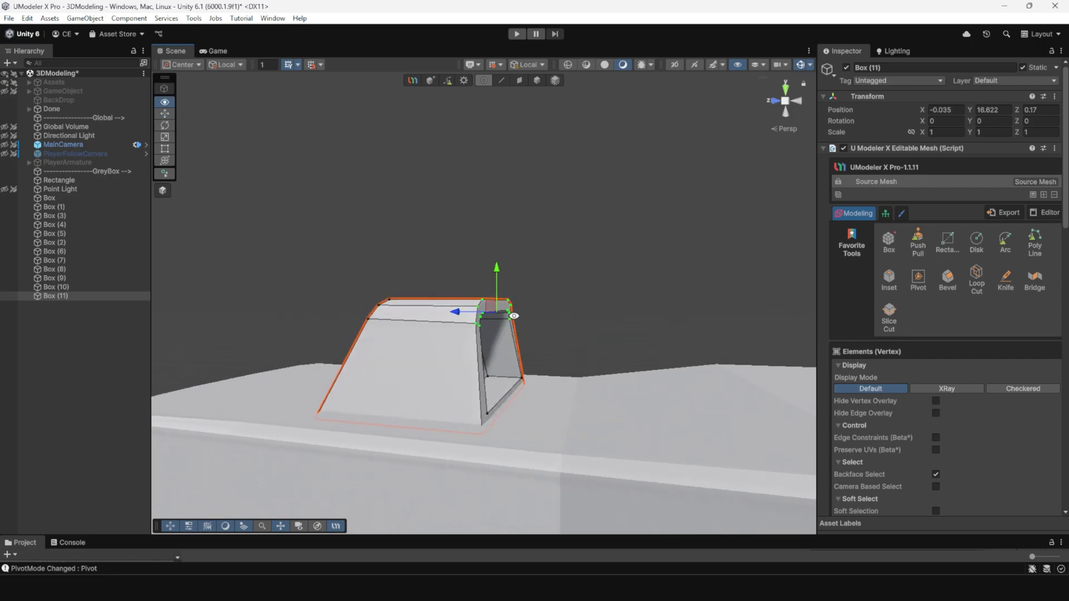
pyautogui.press('e')
pyautogui.keyDown('alt'); pyautogui.moveTo(467, 307); pyautogui.dragTo(611, 364); pyautogui.keyUp('alt')
pyautogui.press('w')
pyautogui.moveTo(593, 451); pyautogui.dragTo(454, 343)
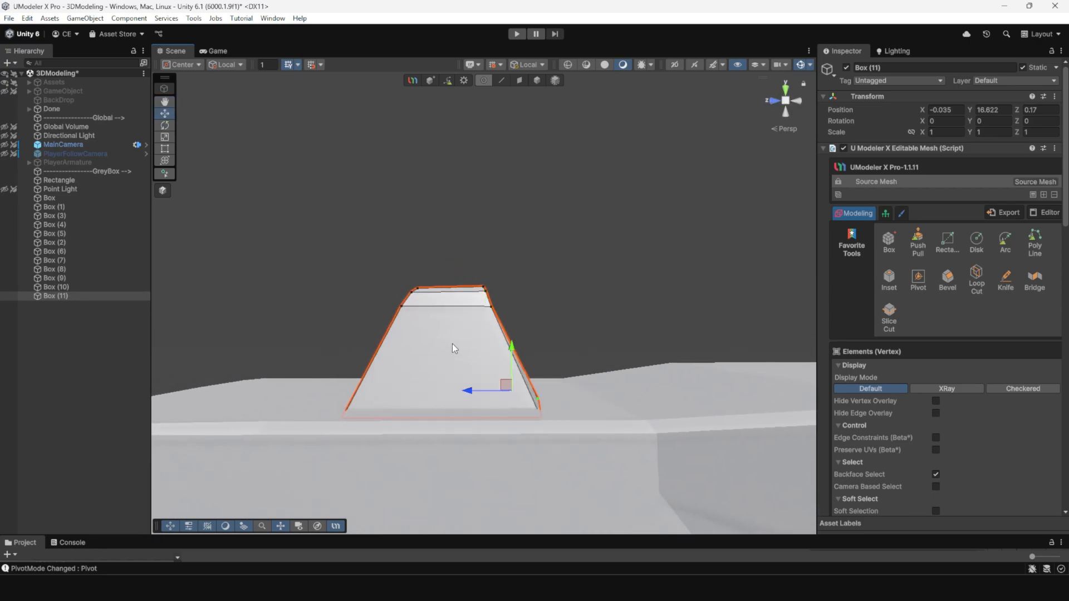
pyautogui.press('e')
pyautogui.keyDown('alt'); pyautogui.moveTo(513, 299); pyautogui.dragTo(533, 312); pyautogui.keyUp('alt')
pyautogui.click(534, 308)
pyautogui.click(537, 81)
pyautogui.click(603, 311)
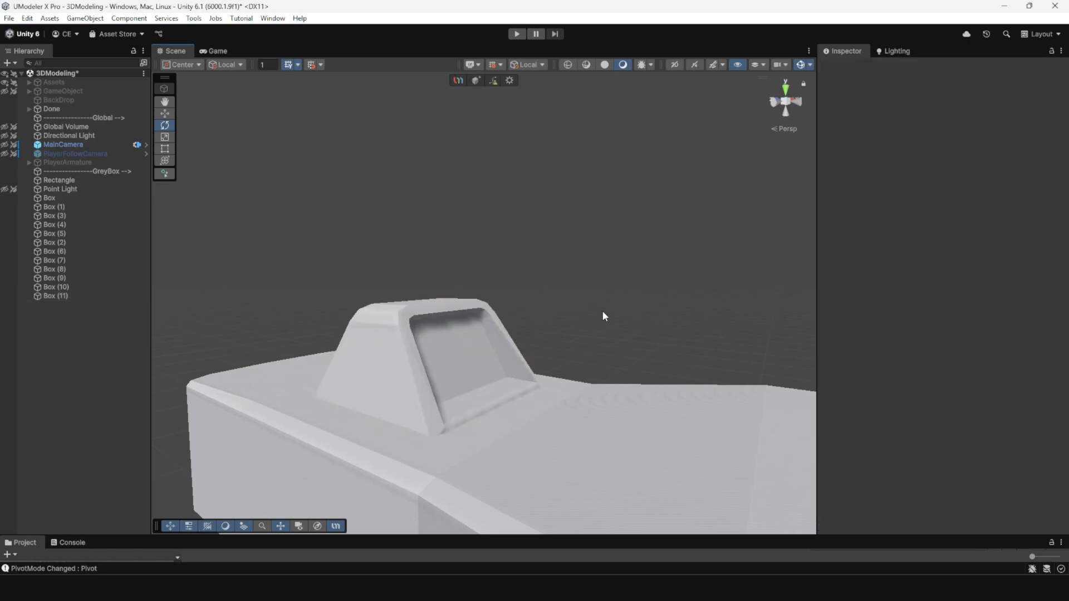
# Inspect the reshaped housing, the bevelled lamp head and the overall silhouette of the street lamp from several angles
pyautogui.scroll(-4, 599, 337)
pyautogui.keyDown('alt'); pyautogui.moveTo(594, 364); pyautogui.dragTo(657, 368); pyautogui.keyUp('alt')
pyautogui.scroll(-4, 585, 312)
pyautogui.keyDown('alt'); pyautogui.moveTo(585, 312); pyautogui.dragTo(467, 356); pyautogui.keyUp('alt')
pyautogui.keyDown('alt'); pyautogui.moveTo(502, 320); pyautogui.dragTo(555, 327); pyautogui.keyUp('alt')
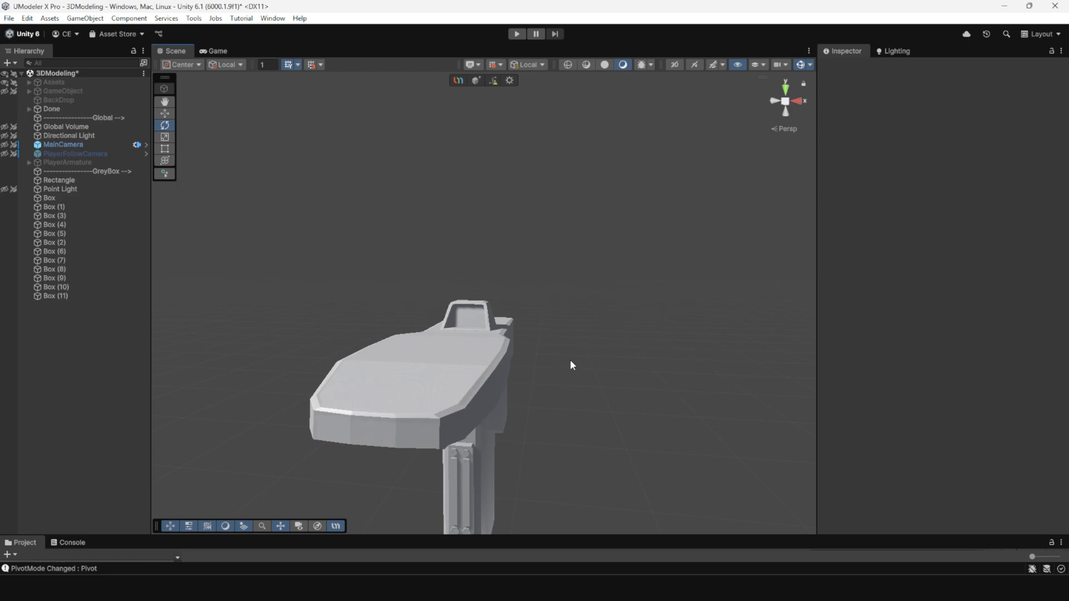
pyautogui.keyDown('alt'); pyautogui.moveTo(570, 363); pyautogui.dragTo(432, 313); pyautogui.keyUp('alt')
pyautogui.scroll(3, 452, 259)
pyautogui.keyDown('alt'); pyautogui.moveTo(432, 312); pyautogui.dragTo(510, 384, button='right'); pyautogui.keyUp('alt')
pyautogui.keyDown('alt'); pyautogui.moveTo(510, 384); pyautogui.dragTo(536, 381); pyautogui.keyUp('alt')
pyautogui.moveTo(535, 381); pyautogui.dragTo(537, 370, button='middle')
pyautogui.scroll(-3, 537, 370)
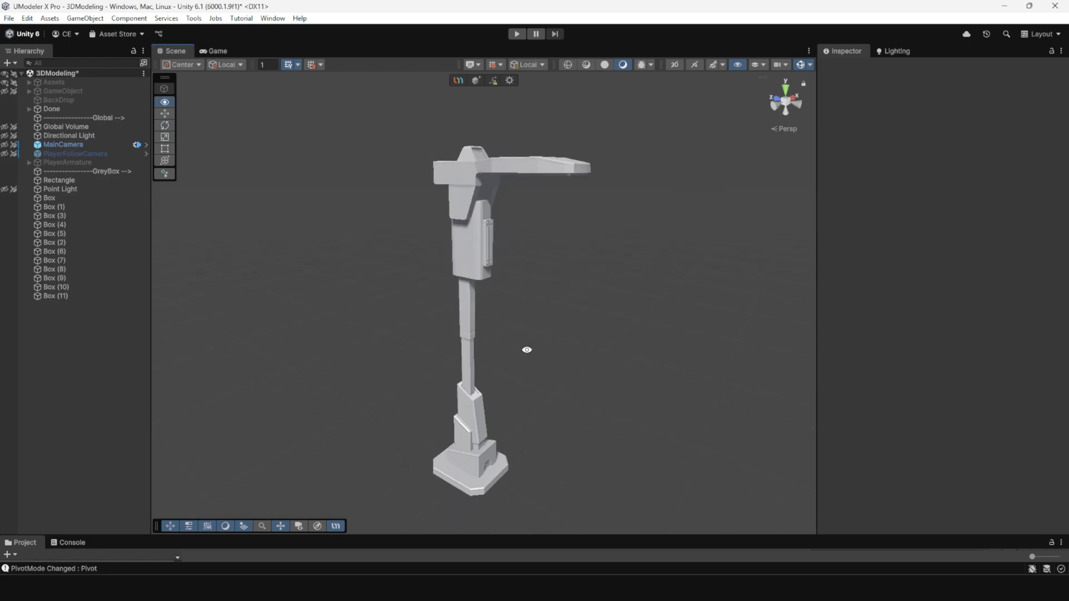
pyautogui.keyDown('alt'); pyautogui.moveTo(527, 350); pyautogui.dragTo(534, 346); pyautogui.keyUp('alt')
pyautogui.press('e')
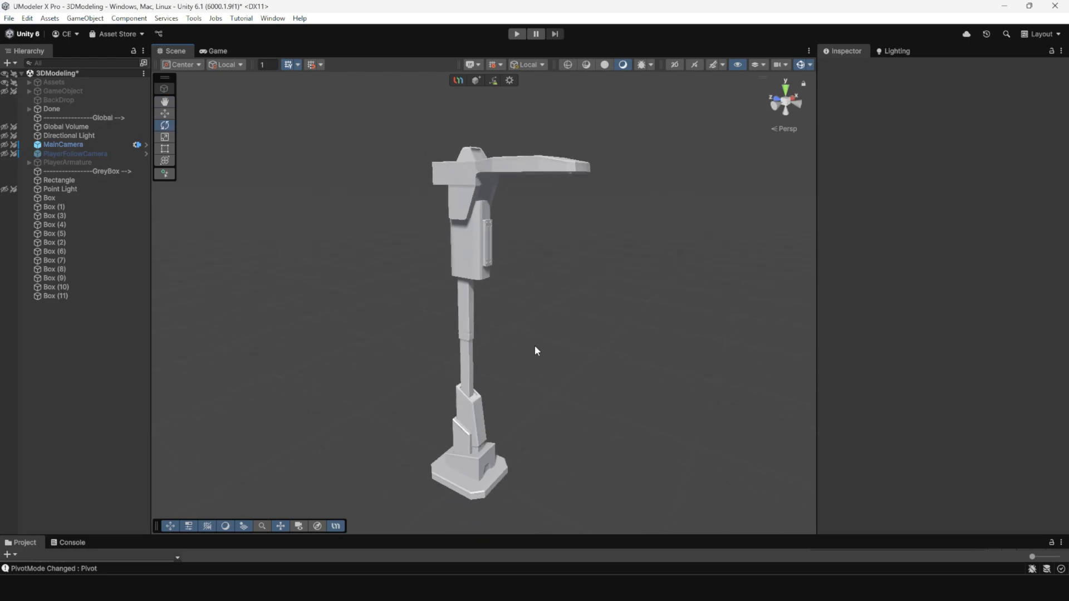
pyautogui.keyDown('alt'); pyautogui.moveTo(536, 350); pyautogui.dragTo(471, 477, button='right'); pyautogui.keyUp('alt')
pyautogui.press('w')
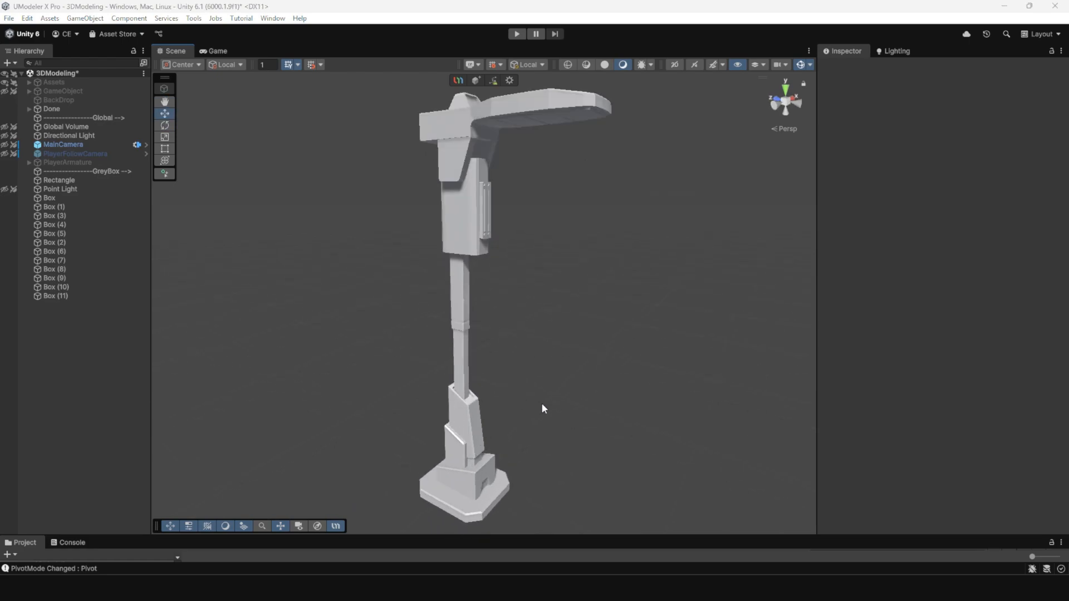
pyautogui.keyDown('alt'); pyautogui.moveTo(542, 404); pyautogui.dragTo(529, 351, button='right'); pyautogui.keyUp('alt')
pyautogui.keyDown('alt'); pyautogui.moveTo(528, 350); pyautogui.dragTo(503, 284); pyautogui.keyUp('alt')
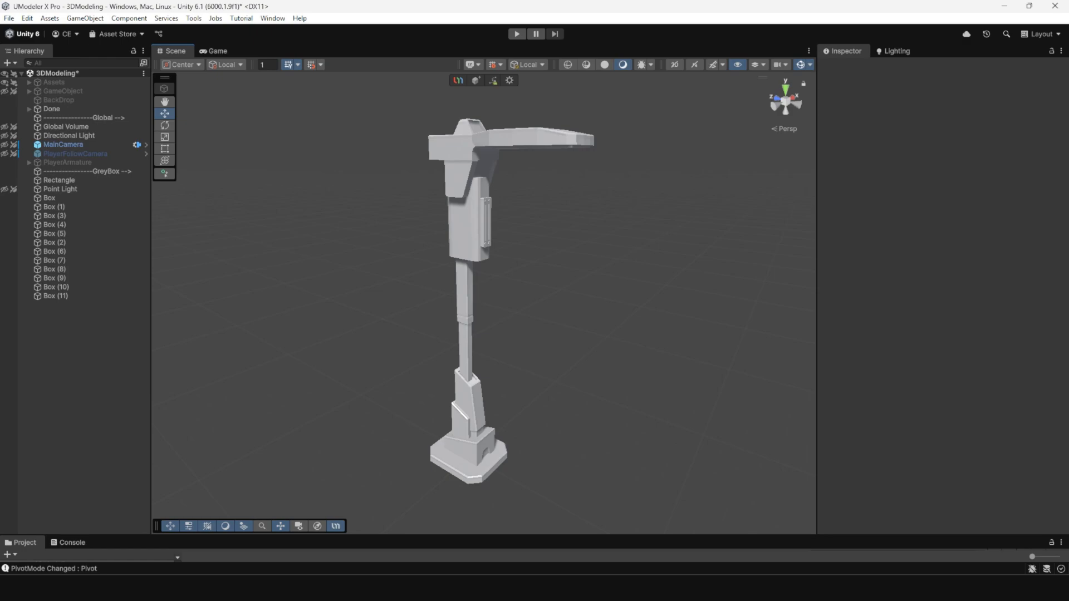
# Recess two horizontal rectangular slots, about 0.06 and 0.065 deep, one below the other near the top of the tall base sleeve's front face
pyautogui.keyDown('alt'); pyautogui.moveTo(536, 328); pyautogui.dragTo(484, 303); pyautogui.keyUp('alt')
pyautogui.moveTo(484, 303); pyautogui.dragTo(466, 212, button='middle')
pyautogui.keyDown('alt'); pyautogui.moveTo(466, 211); pyautogui.dragTo(513, 352, button='right'); pyautogui.keyUp('alt')
pyautogui.click(497, 335)
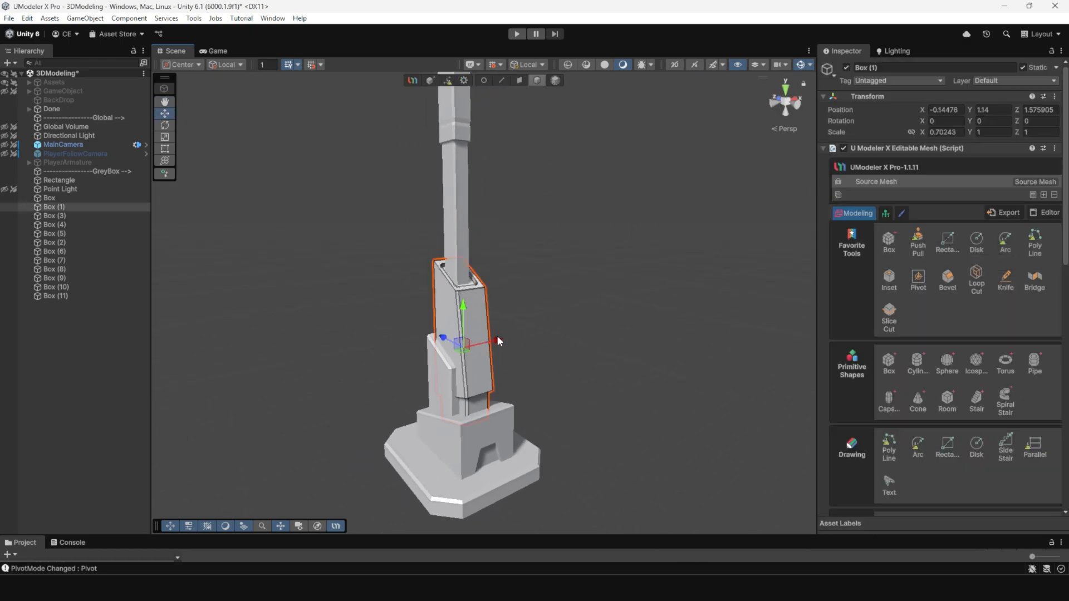
pyautogui.press('f')
pyautogui.keyDown('alt'); pyautogui.moveTo(562, 362); pyautogui.dragTo(509, 334); pyautogui.keyUp('alt')
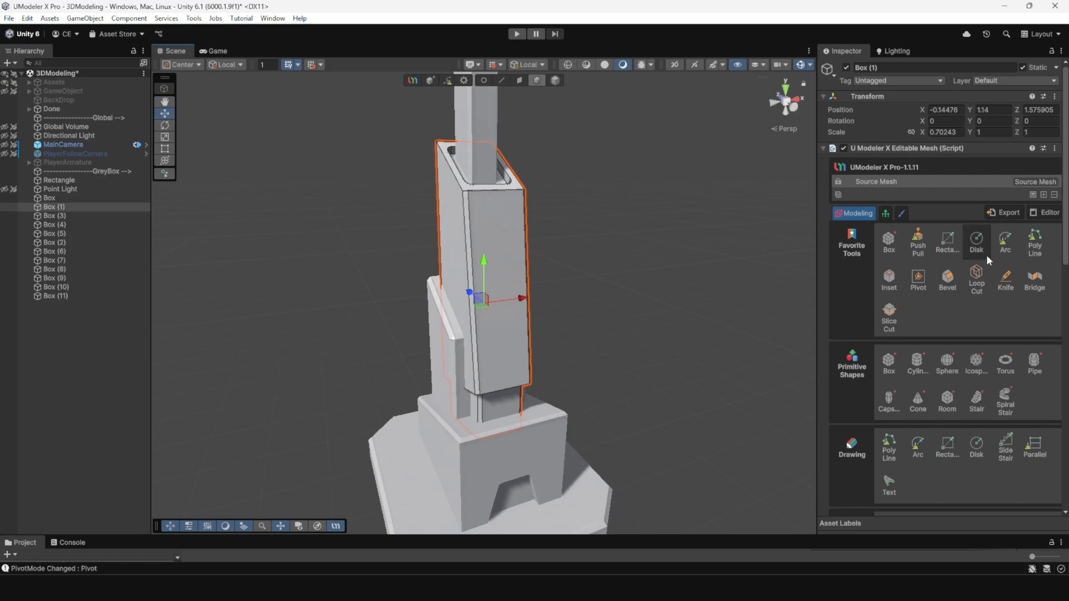
pyautogui.click(947, 242)
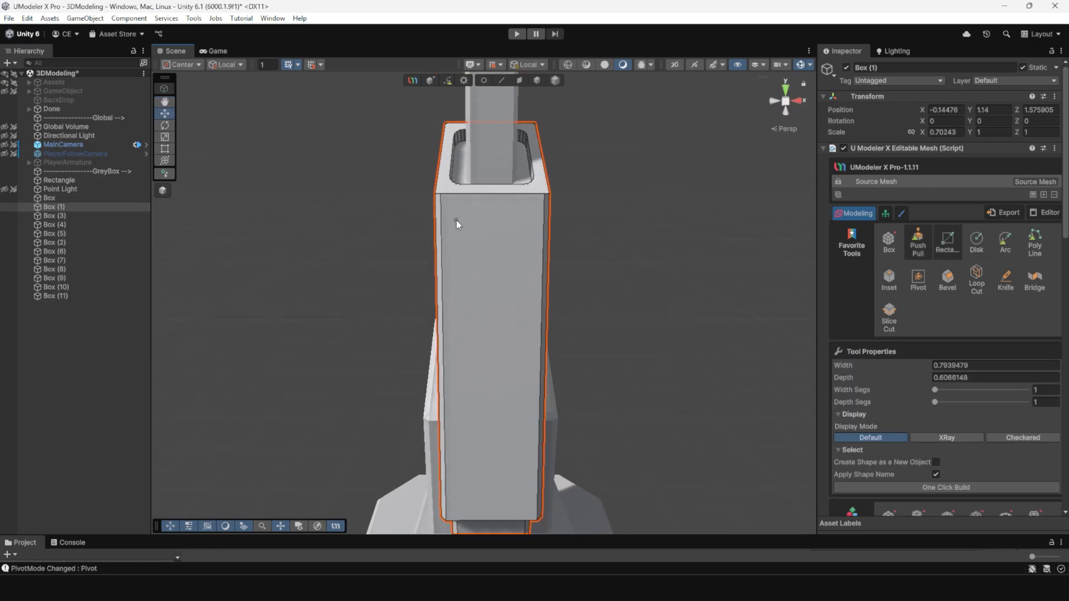
pyautogui.moveTo(456, 220); pyautogui.dragTo(601, 333)
pyautogui.click(917, 242)
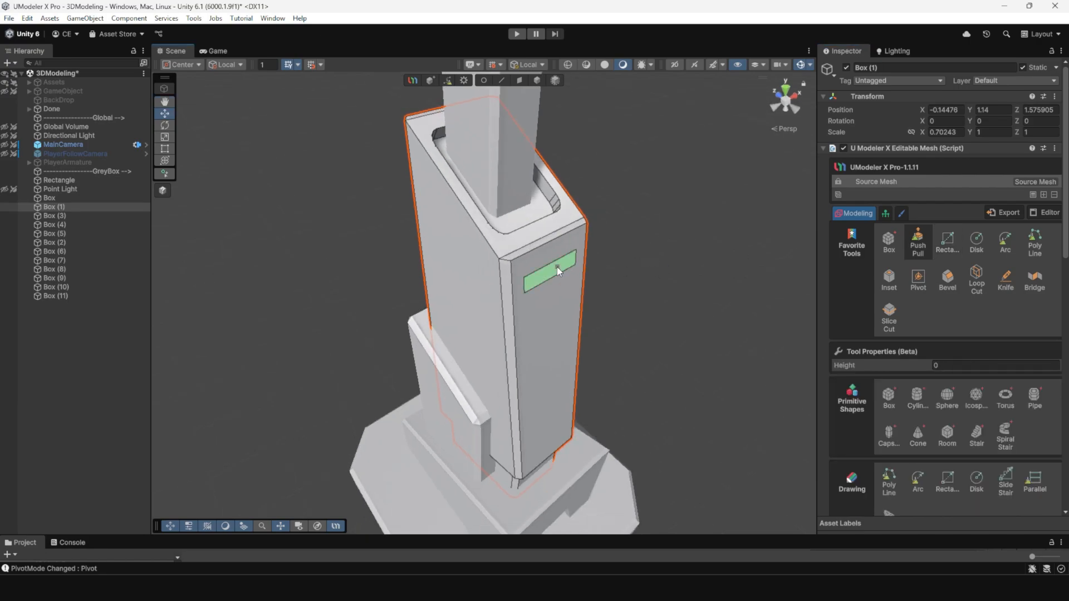
pyautogui.moveTo(557, 266); pyautogui.dragTo(554, 271)
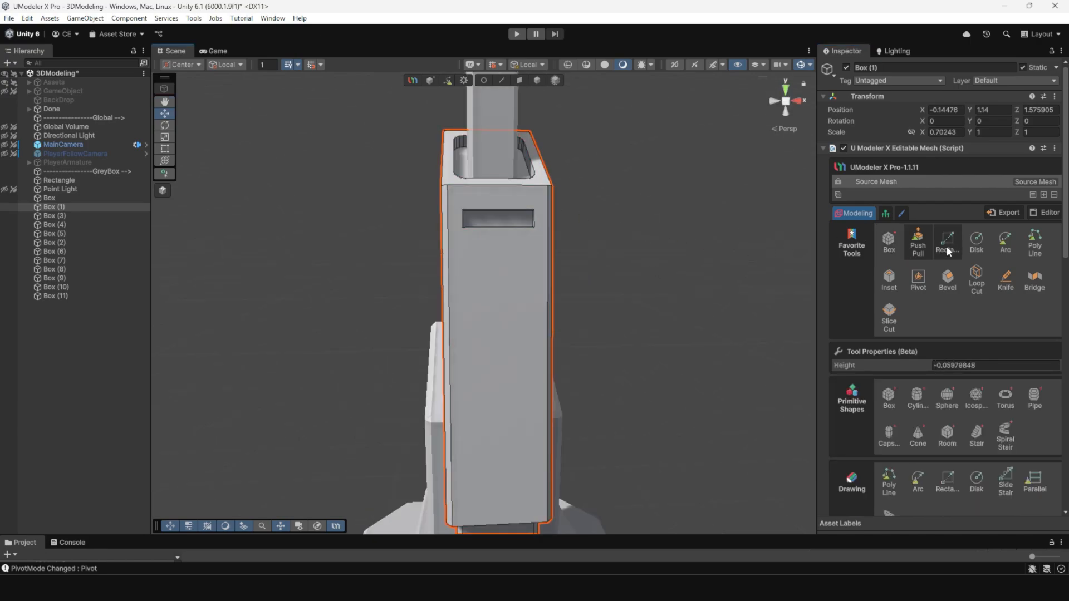
pyautogui.click(948, 245)
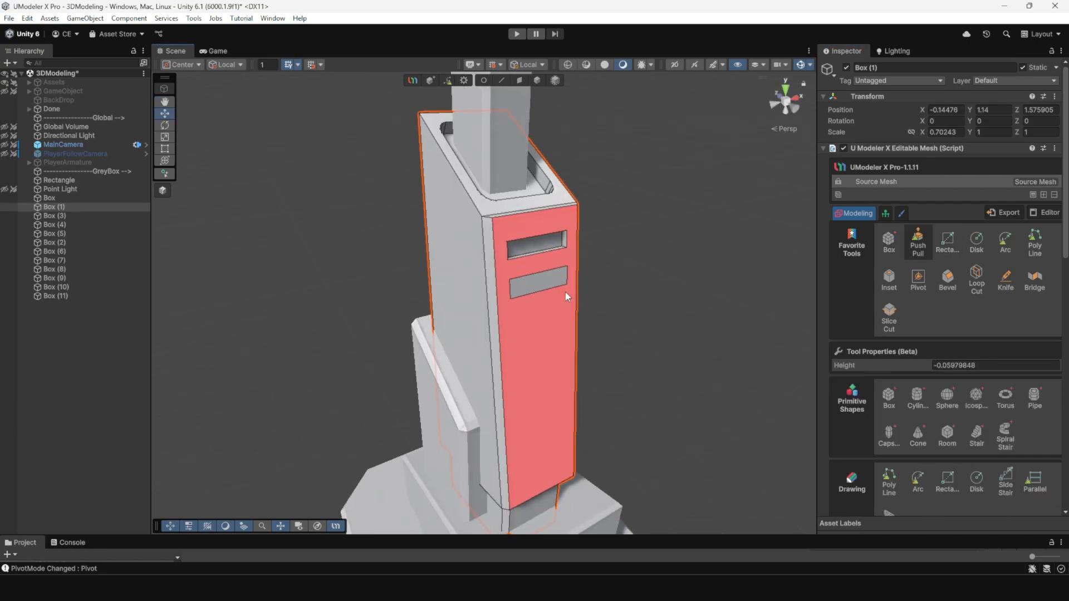
pyautogui.keyDown('alt'); pyautogui.moveTo(565, 300); pyautogui.dragTo(493, 305); pyautogui.keyUp('alt')
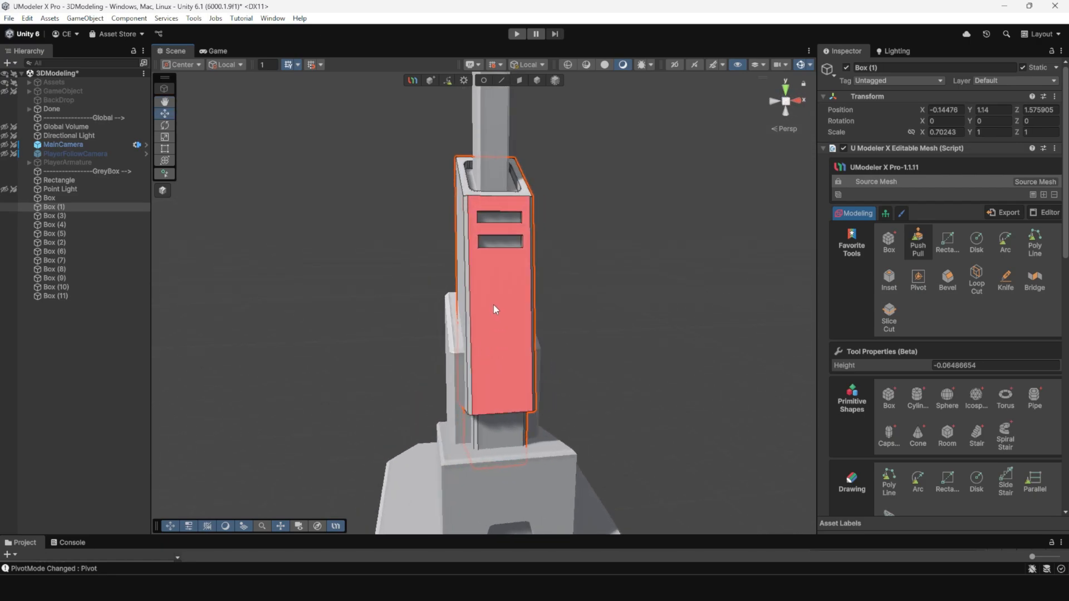
# Try drawing an upper arc and a one-segment lower arc on the tall sleeve's front face, and undo both
pyautogui.click(950, 242)
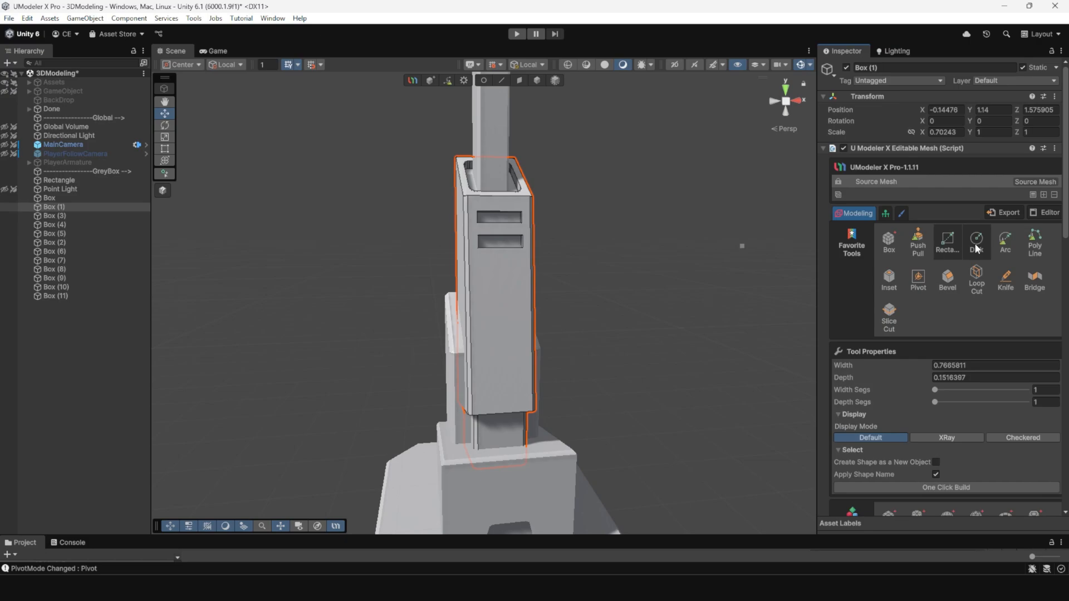
pyautogui.click(977, 245)
pyautogui.keyDown('alt'); pyautogui.moveTo(491, 325); pyautogui.dragTo(519, 330); pyautogui.keyUp('alt')
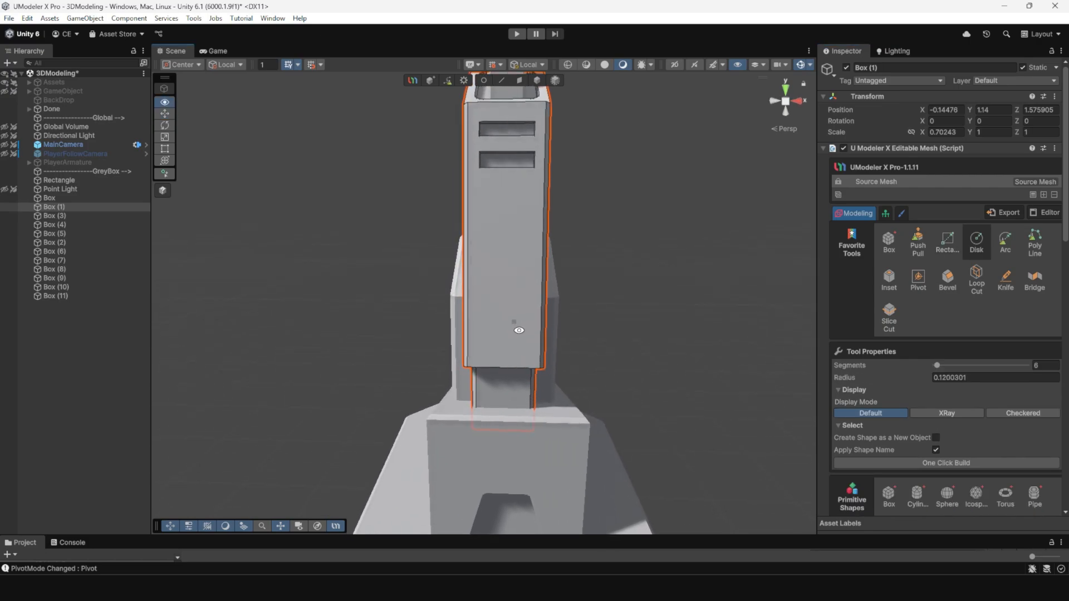
pyautogui.click(1006, 242)
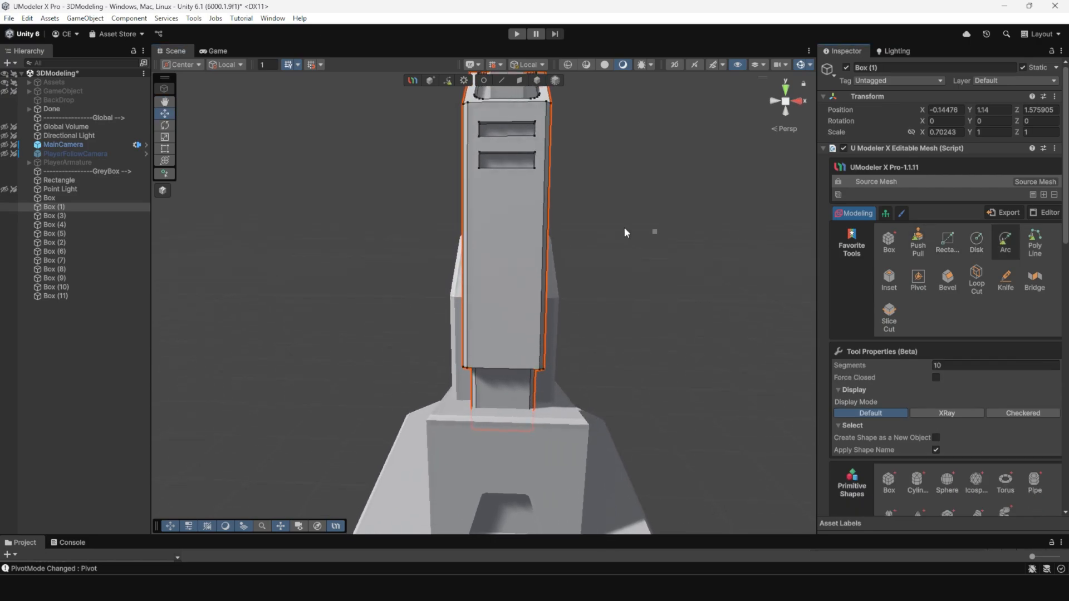
pyautogui.click(478, 226)
pyautogui.click(529, 225)
pyautogui.moveTo(907, 366); pyautogui.dragTo(886, 376)
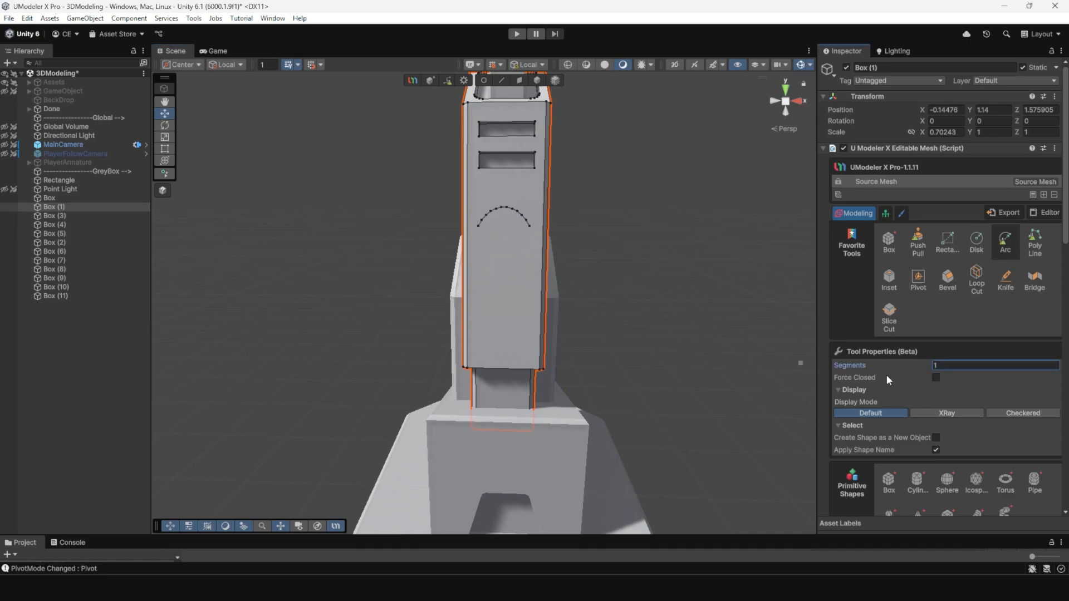
pyautogui.click(477, 340)
pyautogui.click(527, 340)
pyautogui.keyDown('alt'); pyautogui.moveTo(579, 345); pyautogui.dragTo(653, 349); pyautogui.keyUp('alt')
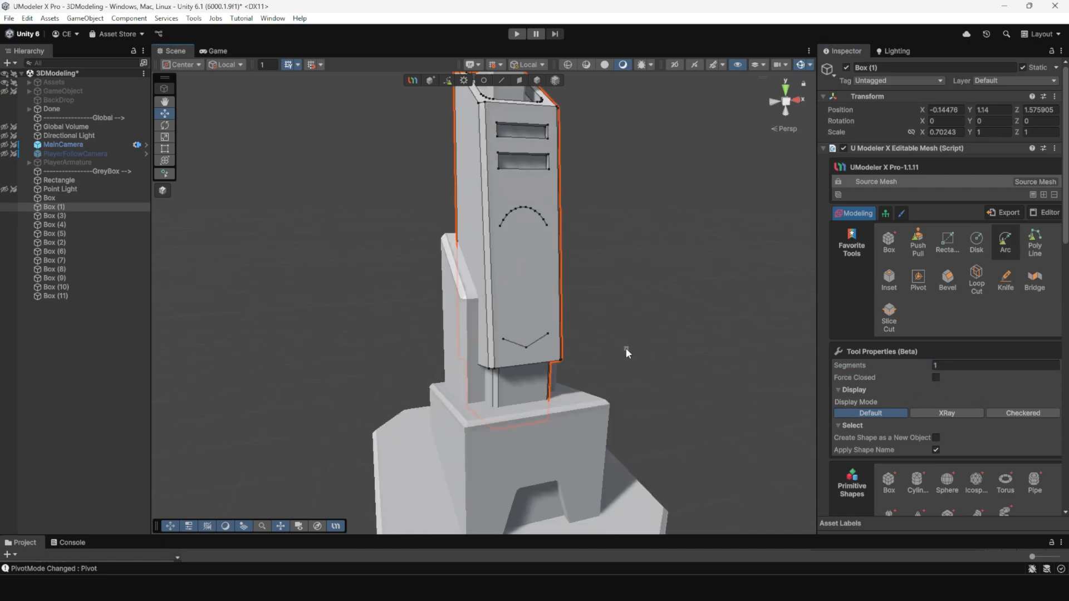
pyautogui.hotkey('ctrl', 'z')
pyautogui.hotkey('ctrl', 'z')
pyautogui.keyDown('alt'); pyautogui.moveTo(546, 227); pyautogui.dragTo(473, 248); pyautogui.keyUp('alt')
# Draw a 12-segment disk with a radius of about 0.246 on the sleeve's front face, below the two slots
pyautogui.click(947, 244)
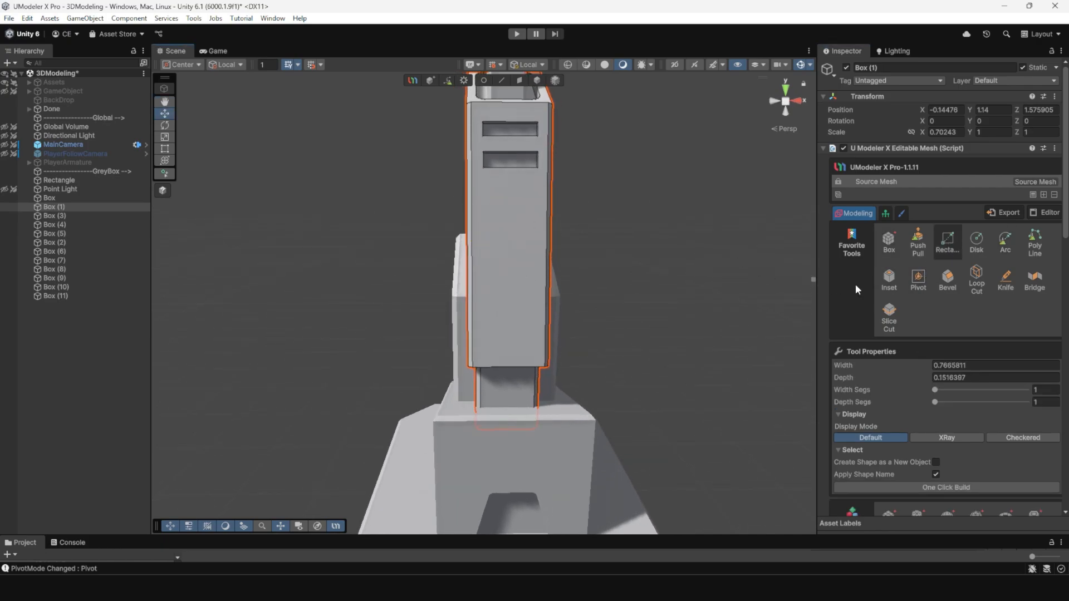
pyautogui.click(977, 245)
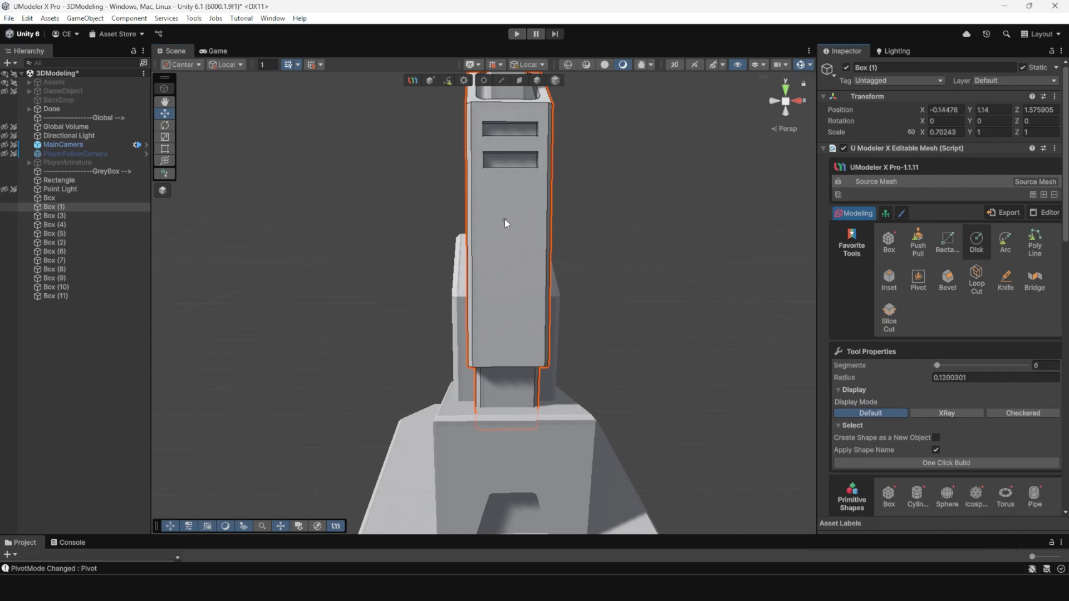
pyautogui.click(1043, 366)
pyautogui.write('12')
pyautogui.moveTo(510, 216)
pyautogui.mouseDown()
pyautogui.moveTo(707, 255)
pyautogui.moveTo(533, 194)
pyautogui.mouseUp()
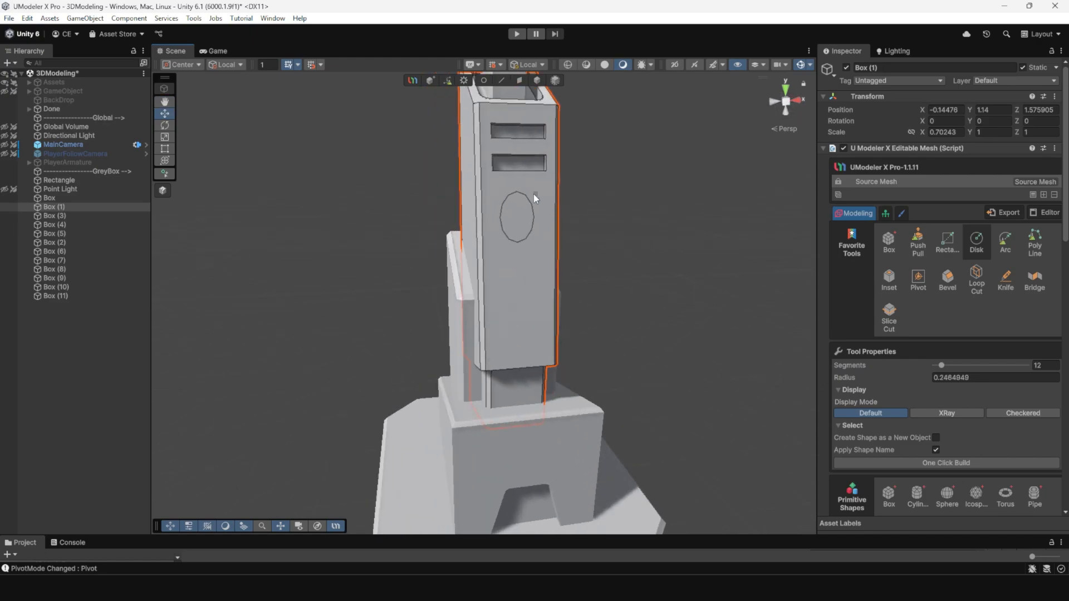
pyautogui.keyDown('alt'); pyautogui.moveTo(496, 238); pyautogui.dragTo(569, 216); pyautogui.keyUp('alt')
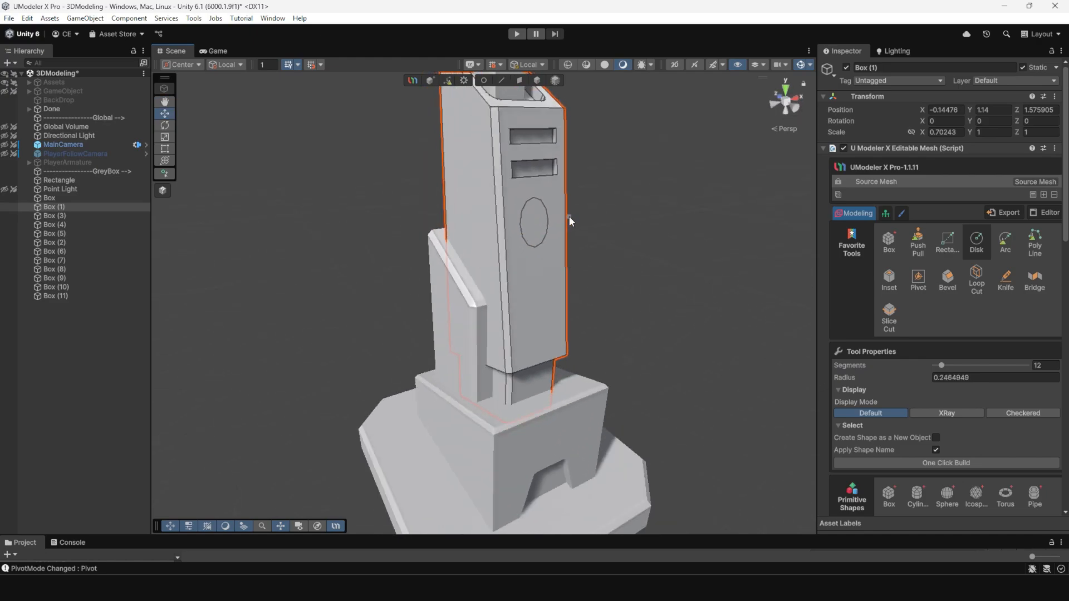
pyautogui.scroll(-3, 569, 216)
pyautogui.moveTo(553, 216); pyautogui.dragTo(542, 276, button='middle')
# Undo the disk on the sleeve's front face and keep the sleeve selected
pyautogui.click(537, 79)
pyautogui.click(634, 247)
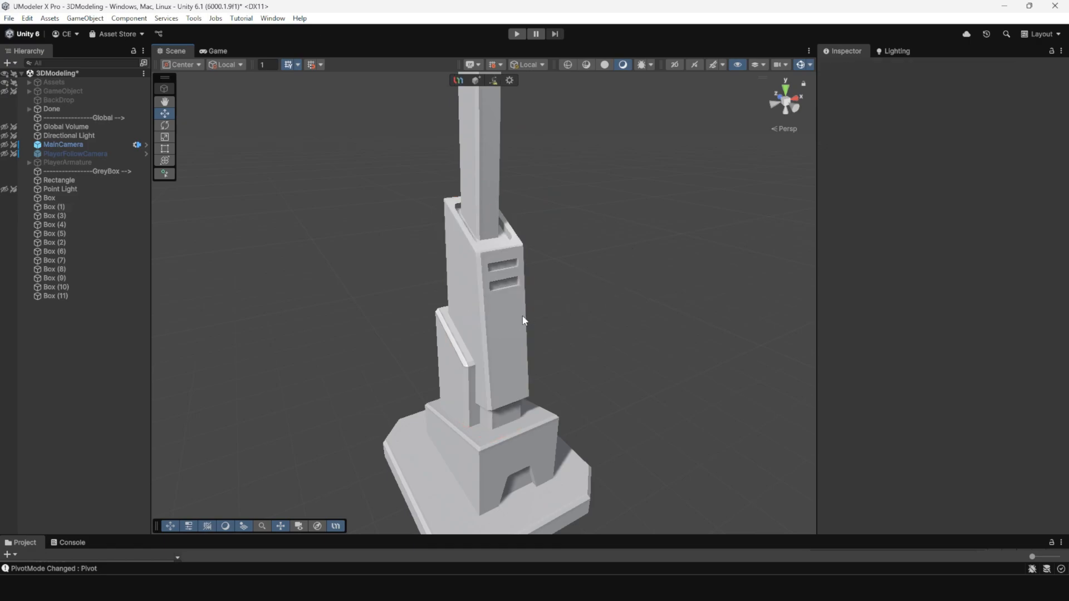
pyautogui.click(522, 316)
pyautogui.click(563, 321)
pyautogui.hotkey('ctrl', 'z')
pyautogui.hotkey('ctrl', 'z')
pyautogui.hotkey('ctrl', 'z')
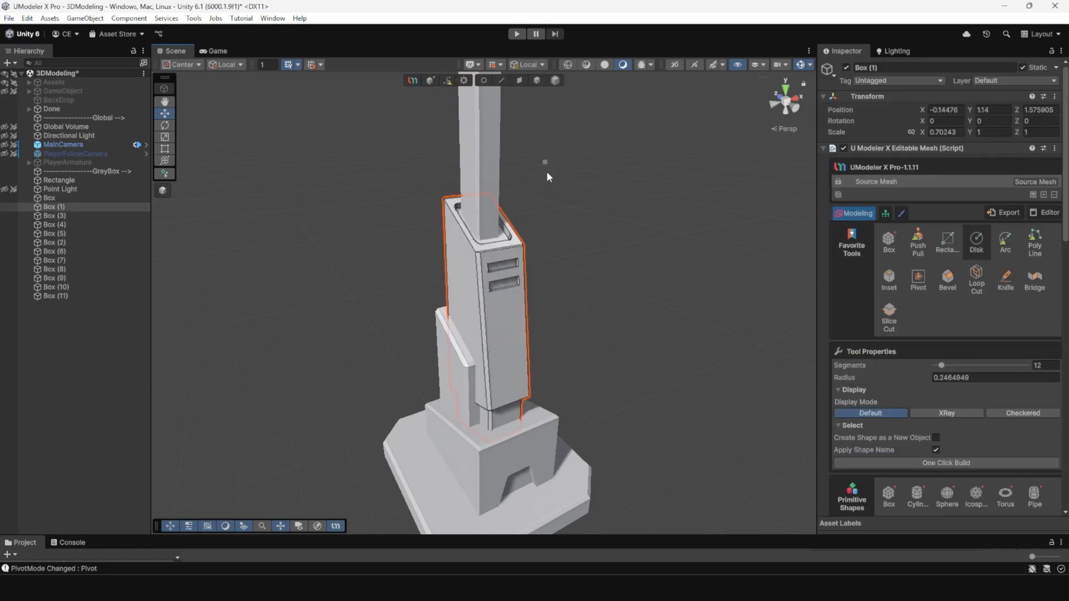
# Reset the tall sleeve's position, rotation and scale with Reset X Form, and deselect it
pyautogui.scroll(-2, 546, 174)
pyautogui.keyDown('alt'); pyautogui.moveTo(503, 290); pyautogui.dragTo(536, 331); pyautogui.keyUp('alt')
pyautogui.hotkey('ctrl', 'z')
pyautogui.moveTo(629, 423)
pyautogui.keyDown('alt'); pyautogui.mouseDown()
pyautogui.moveTo(435, 410)
pyautogui.moveTo(611, 432)
pyautogui.mouseUp(); pyautogui.keyUp('alt')
pyautogui.scroll(-15, 993, 350)
pyautogui.scroll(-5, 991, 348)
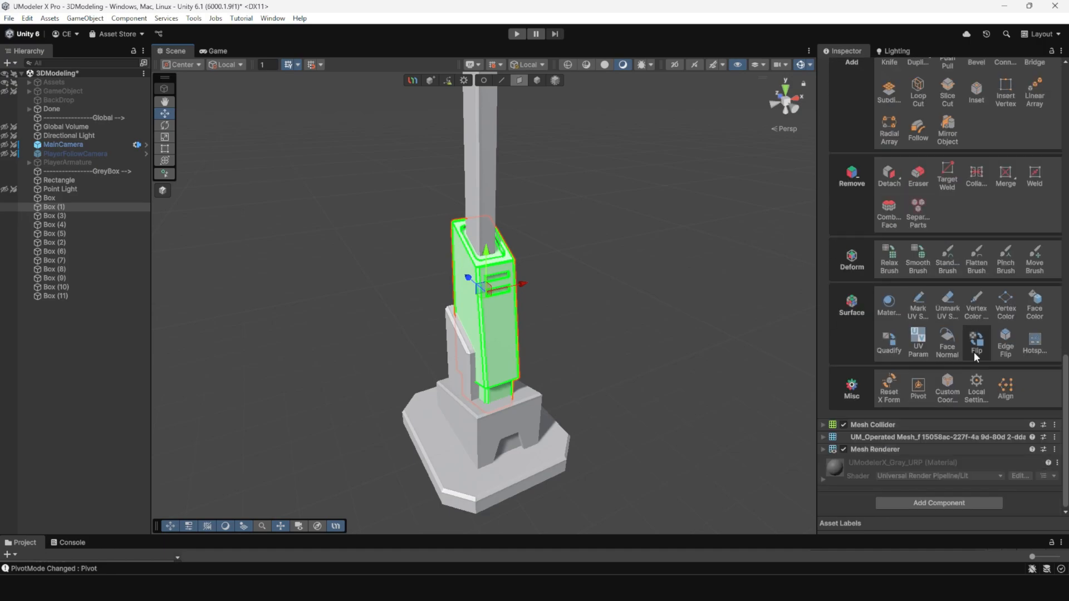
pyautogui.click(889, 389)
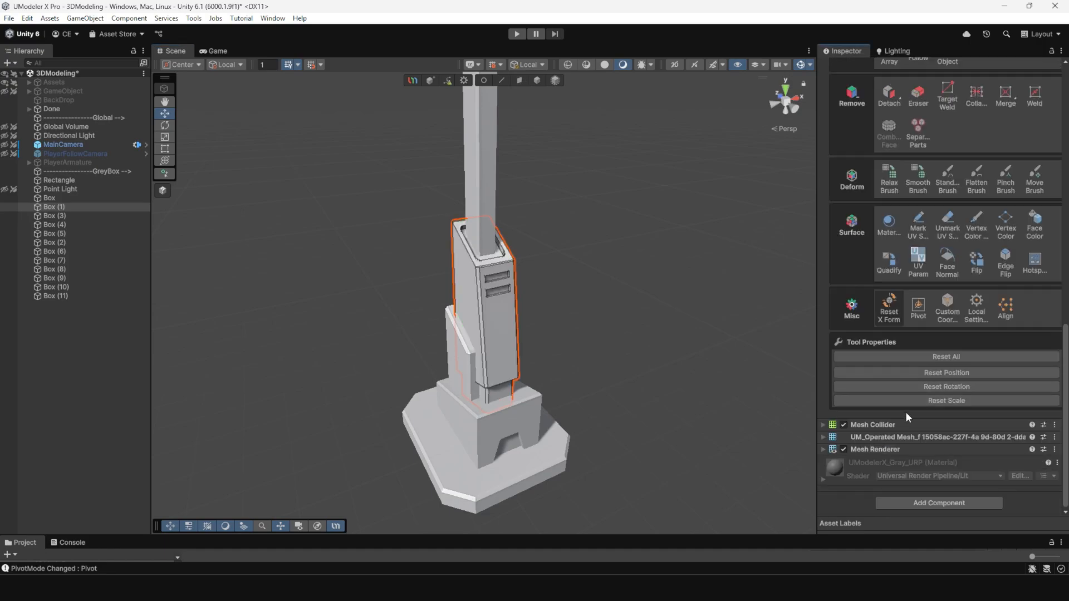
pyautogui.click(592, 225)
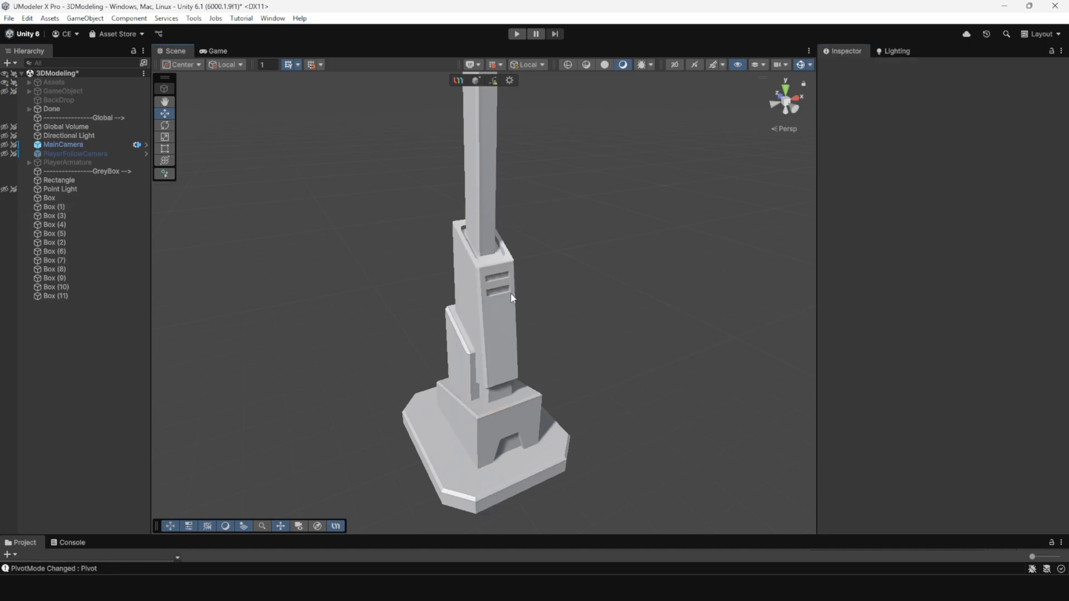
# Draw two similar 12-segment disks on the sleeve's front face, one below the slots and one near its lower end, and shift the lower disk slightly down
pyautogui.click(506, 303)
pyautogui.click(975, 243)
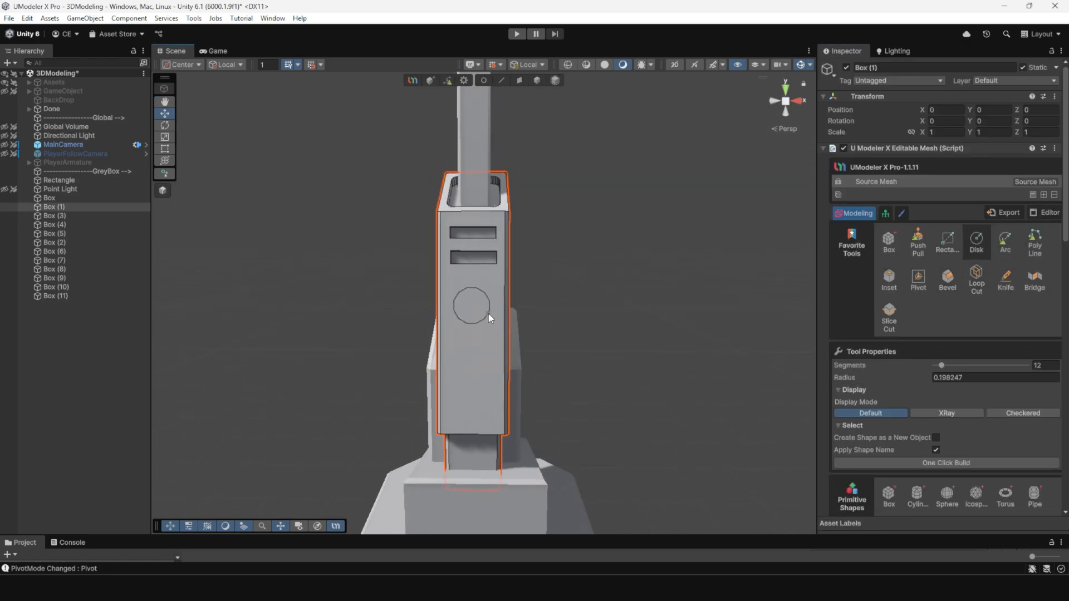
pyautogui.moveTo(492, 313); pyautogui.dragTo(488, 309)
pyautogui.moveTo(502, 338); pyautogui.dragTo(518, 276, button='middle')
pyautogui.keyDown('alt'); pyautogui.moveTo(517, 276); pyautogui.dragTo(629, 446, button='right'); pyautogui.keyUp('alt')
pyautogui.moveTo(630, 447)
pyautogui.mouseDown(button='middle')
pyautogui.moveTo(635, 419)
pyautogui.moveTo(638, 446)
pyautogui.mouseUp(button='middle')
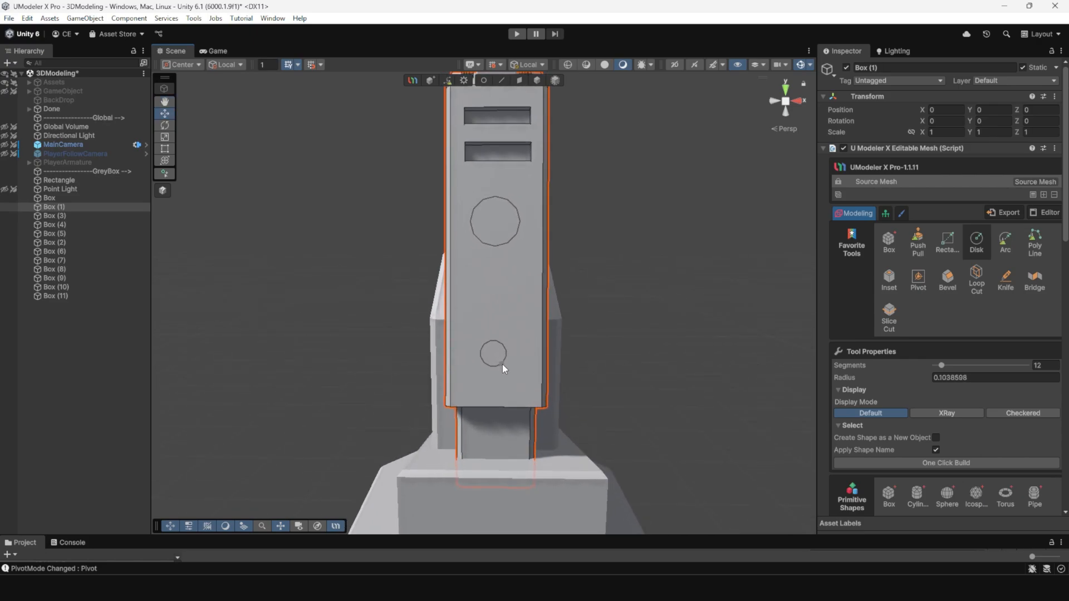
pyautogui.moveTo(502, 364); pyautogui.dragTo(510, 370)
pyautogui.click(519, 80)
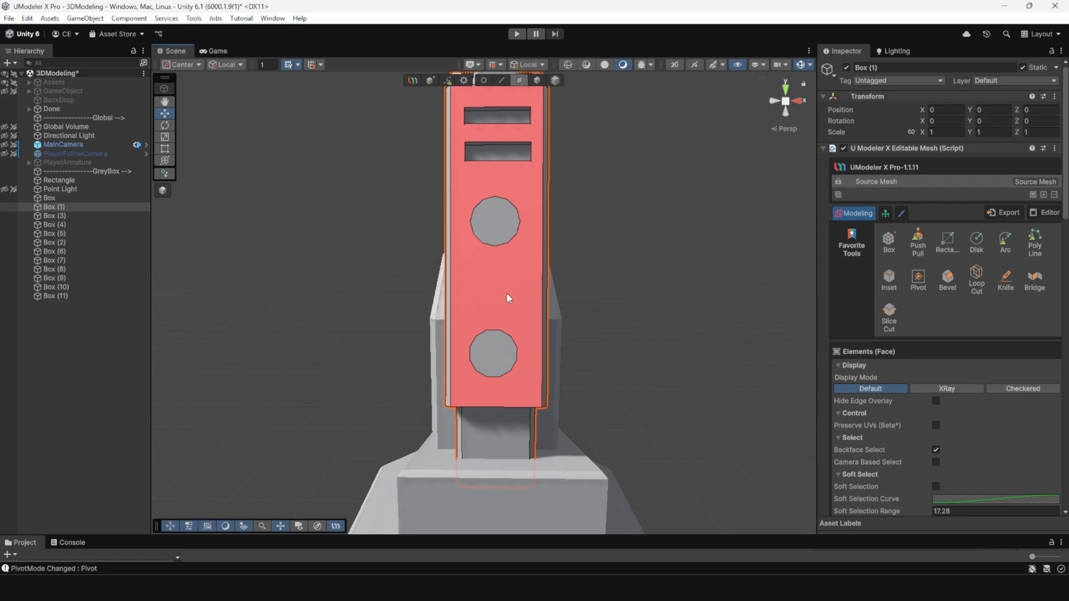
pyautogui.click(495, 353)
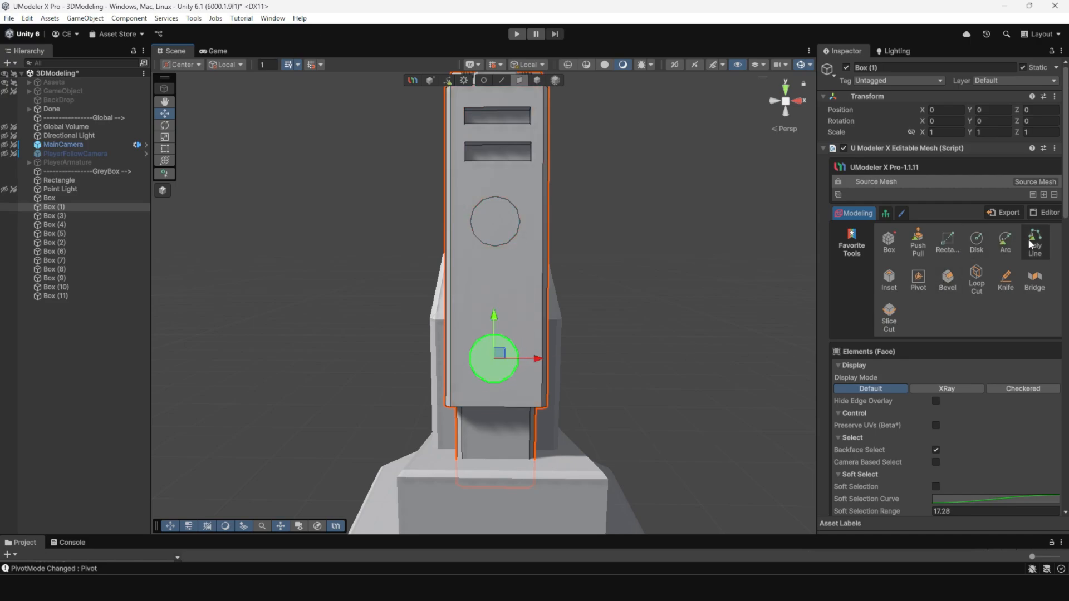
# Connect the upper and lower disks with parallel vertical lines using the Poly Line tool
pyautogui.click(1028, 244)
pyautogui.scroll(3, 484, 304)
pyautogui.click(482, 203)
pyautogui.click(481, 360)
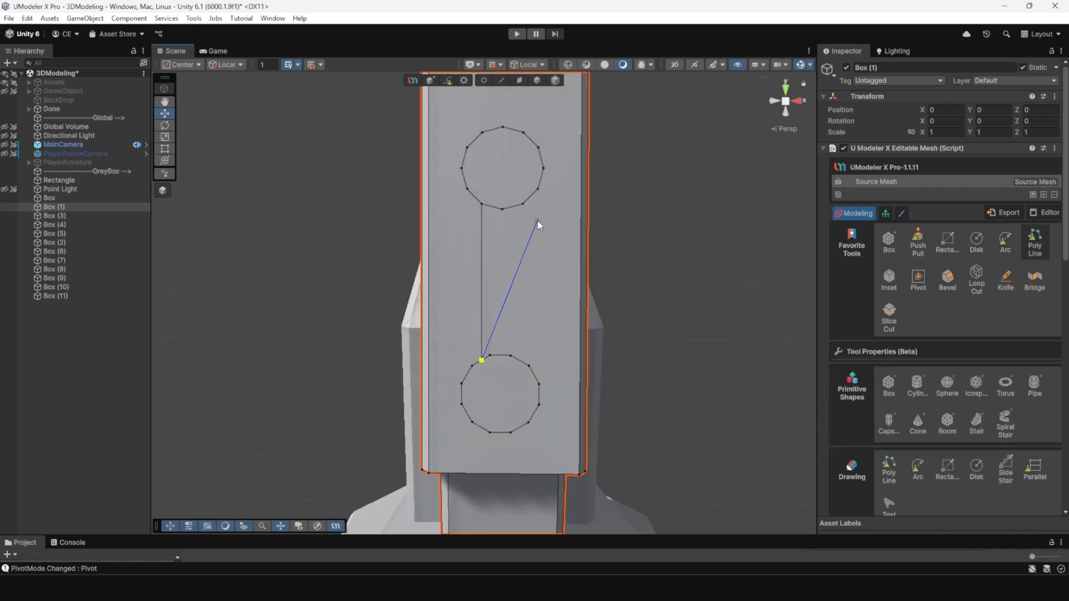
# Try to combine the two disk faces and the strip between them into one face
pyautogui.click(519, 80)
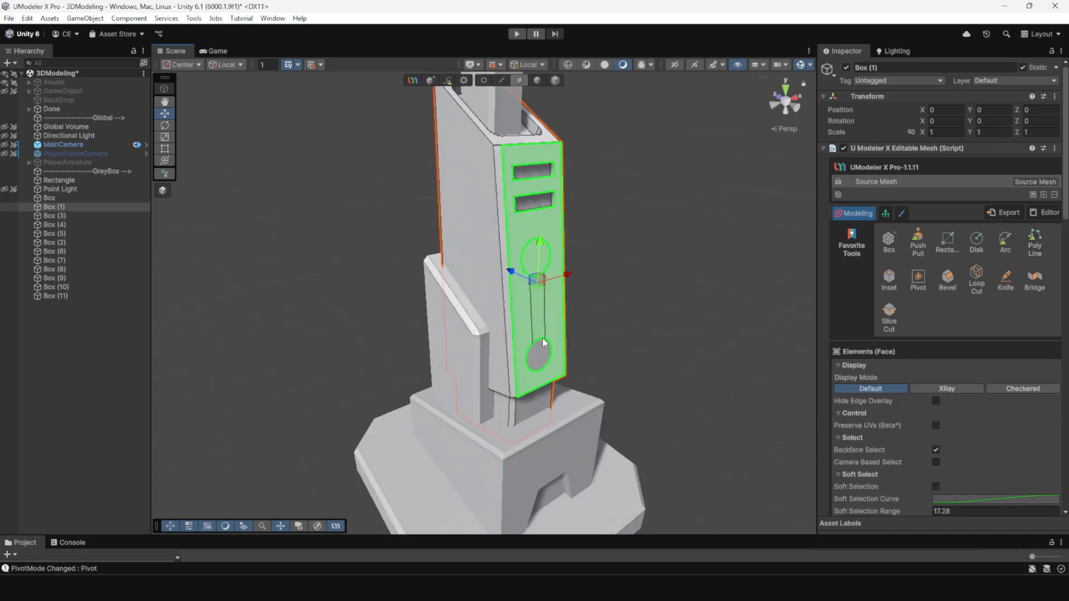
pyautogui.click(589, 319)
pyautogui.click(546, 319)
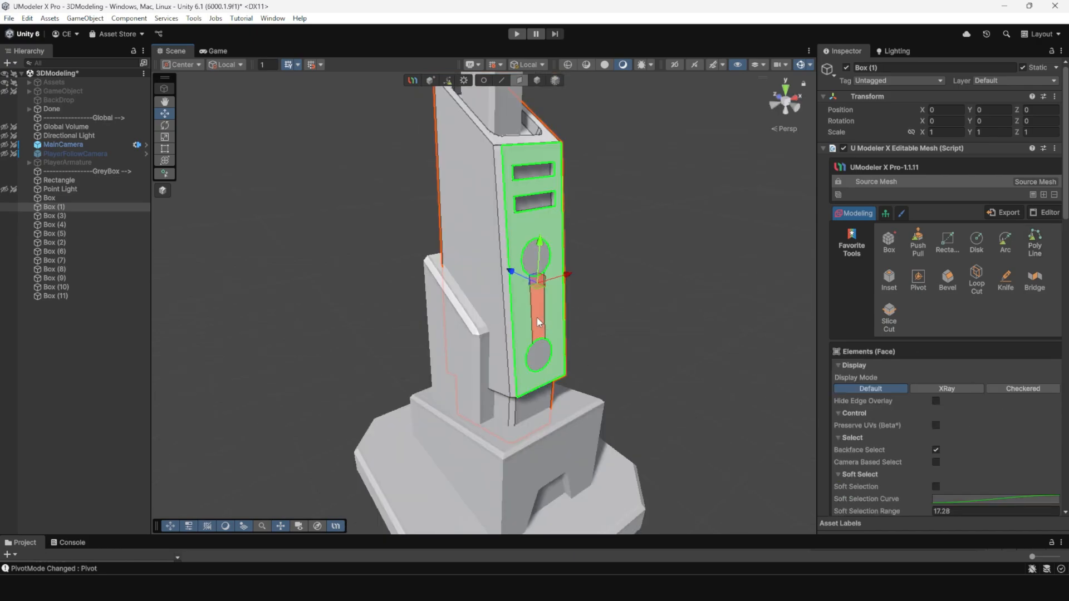
pyautogui.click(537, 318)
pyautogui.click(536, 260)
pyautogui.keyDown('shift'); pyautogui.click(539, 329); pyautogui.keyUp('shift')
pyautogui.keyDown('shift'); pyautogui.click(539, 351); pyautogui.keyUp('shift')
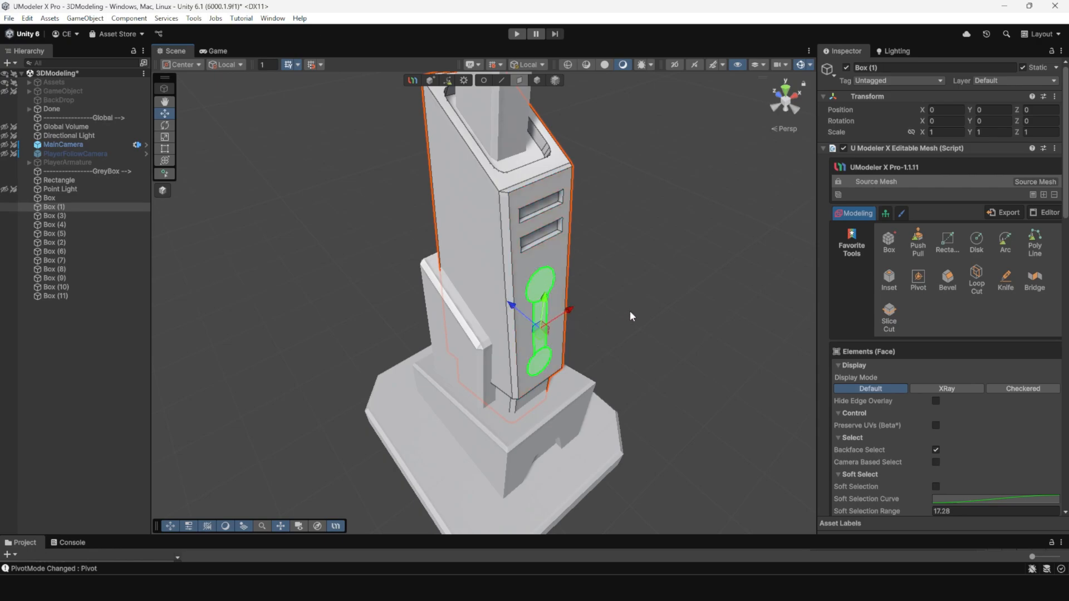
pyautogui.keyDown('alt'); pyautogui.moveTo(633, 315); pyautogui.dragTo(551, 304); pyautogui.keyUp('alt')
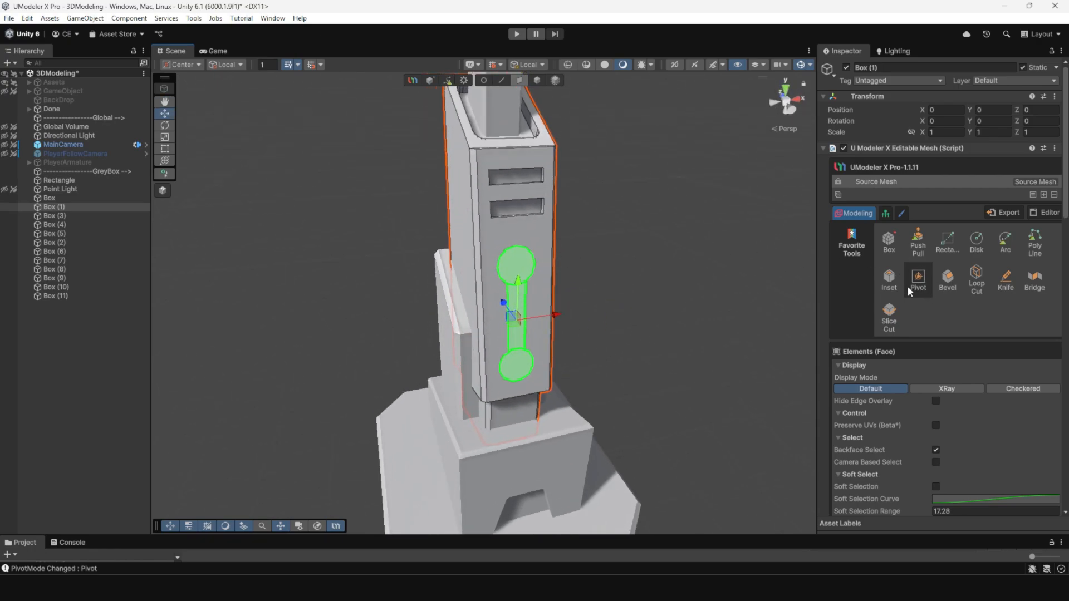
pyautogui.scroll(-15, 907, 285)
pyautogui.click(893, 214)
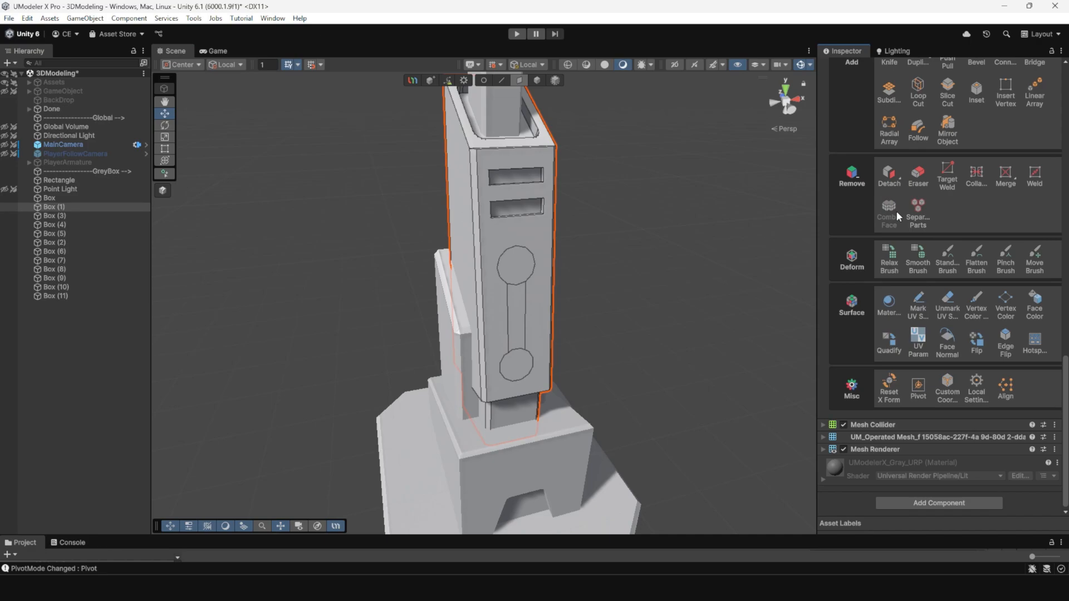
# Undo the face combination, connecting lines and both disks, back to the front face with only its two slots
pyautogui.hotkey('ctrl', 'z')
pyautogui.hotkey('ctrl', 'z')
pyautogui.hotkey('ctrl', 'y')
pyautogui.hotkey('ctrl', 'z')
pyautogui.hotkey('ctrl', 'z')
pyautogui.hotkey('ctrl', 'z')
pyautogui.hotkey('ctrl', 'z')
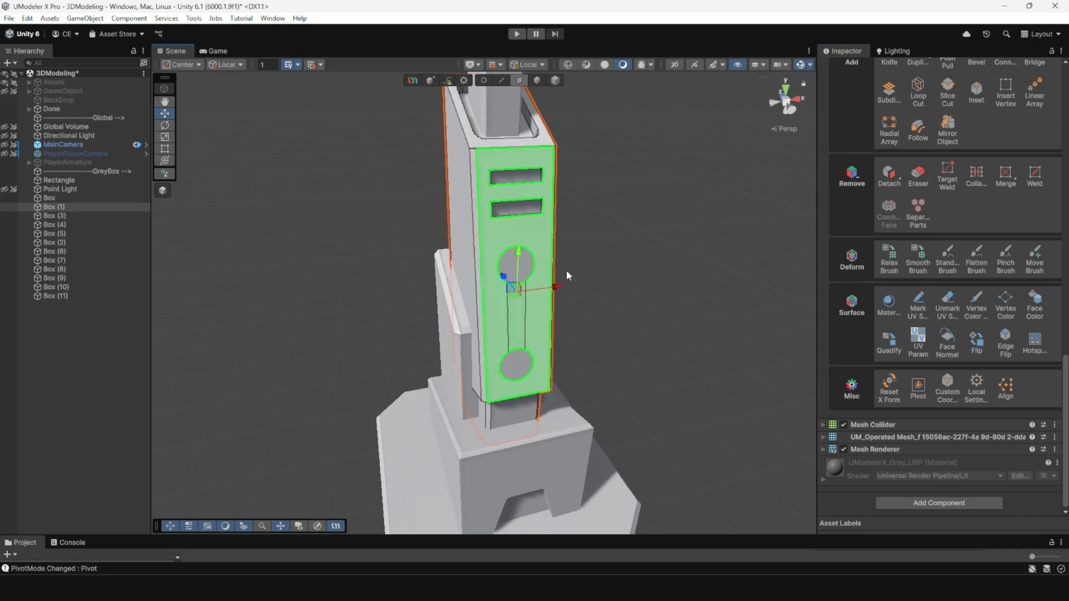
pyautogui.hotkey('ctrl', 'z')
pyautogui.hotkey('ctrl', 'z')
pyautogui.hotkey('ctrl', 'z')
pyautogui.hotkey('ctrl', 'z')
pyautogui.hotkey('ctrl', 'z')
pyautogui.hotkey('ctrl', 'z')
pyautogui.hotkey('ctrl', 'z')
pyautogui.hotkey('ctrl', 'z')
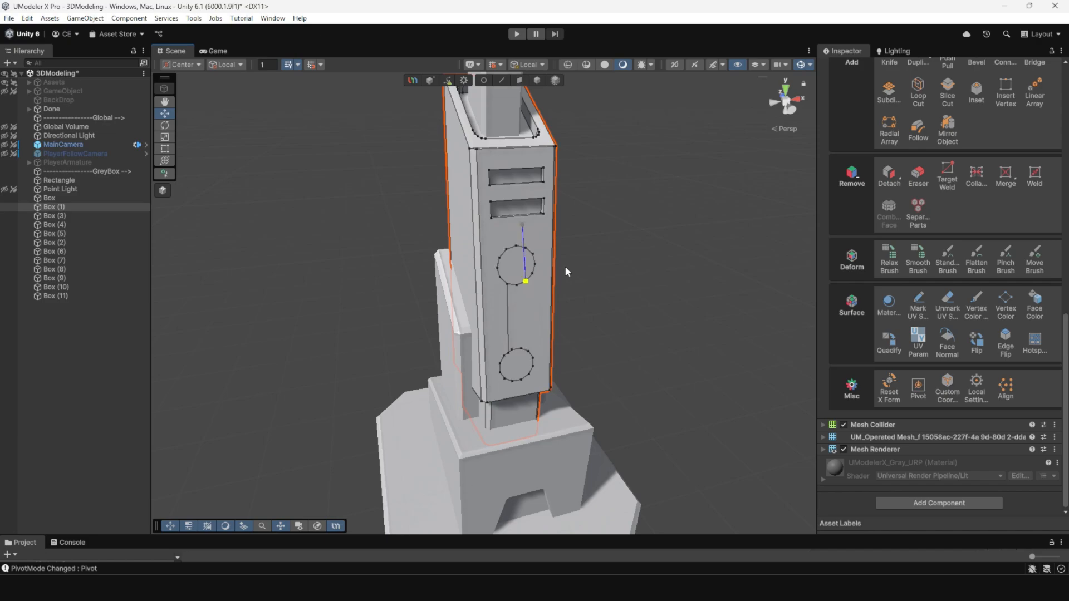
pyautogui.hotkey('ctrl', 'z')
pyautogui.hotkey('ctrl', 'z')
pyautogui.hotkey('ctrl', 'z')
pyautogui.hotkey('ctrl', 'z')
pyautogui.hotkey('ctrl', 'z')
pyautogui.hotkey('ctrl', 'z')
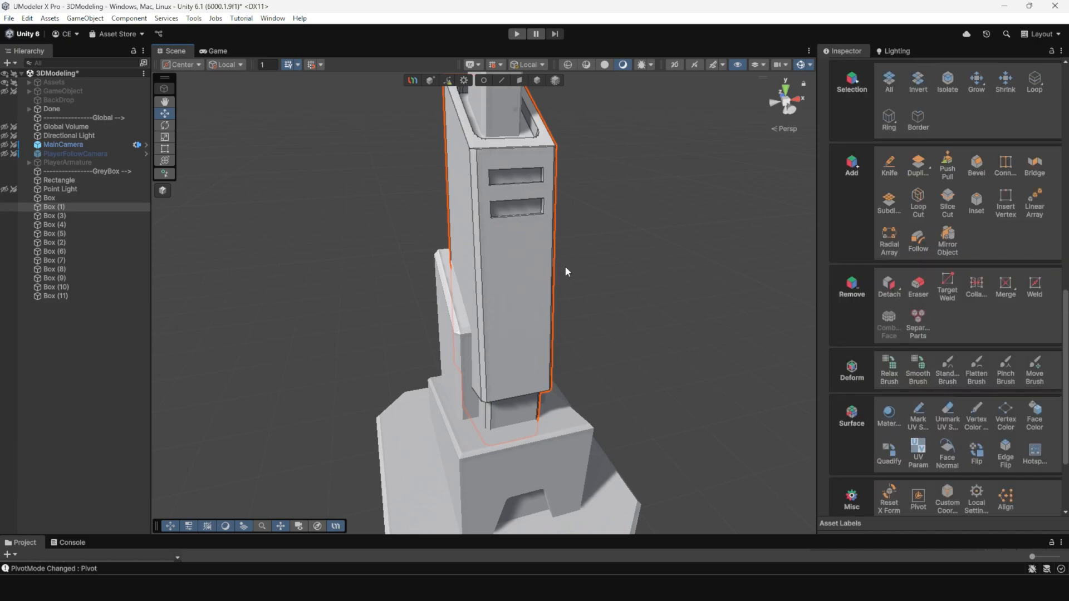
# Draw a vertical rectangle about 0.44 by 1.26 on the sleeve's front face below the slots, and shift it slightly up
pyautogui.click(947, 240)
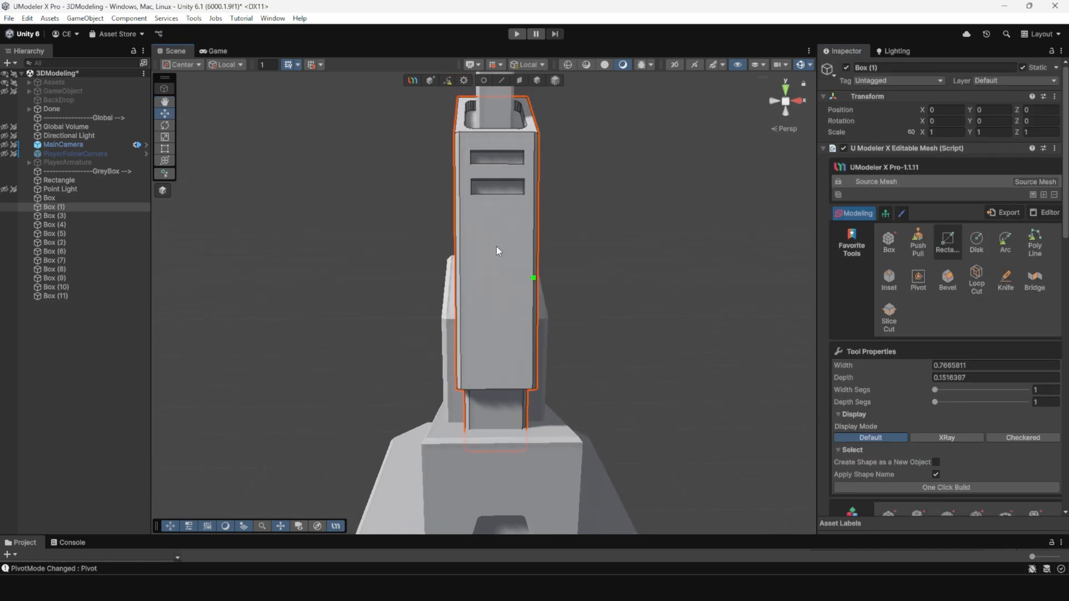
pyautogui.moveTo(476, 256)
pyautogui.mouseDown()
pyautogui.moveTo(518, 375)
pyautogui.moveTo(538, 287)
pyautogui.moveTo(571, 224)
pyautogui.moveTo(551, 255)
pyautogui.mouseUp()
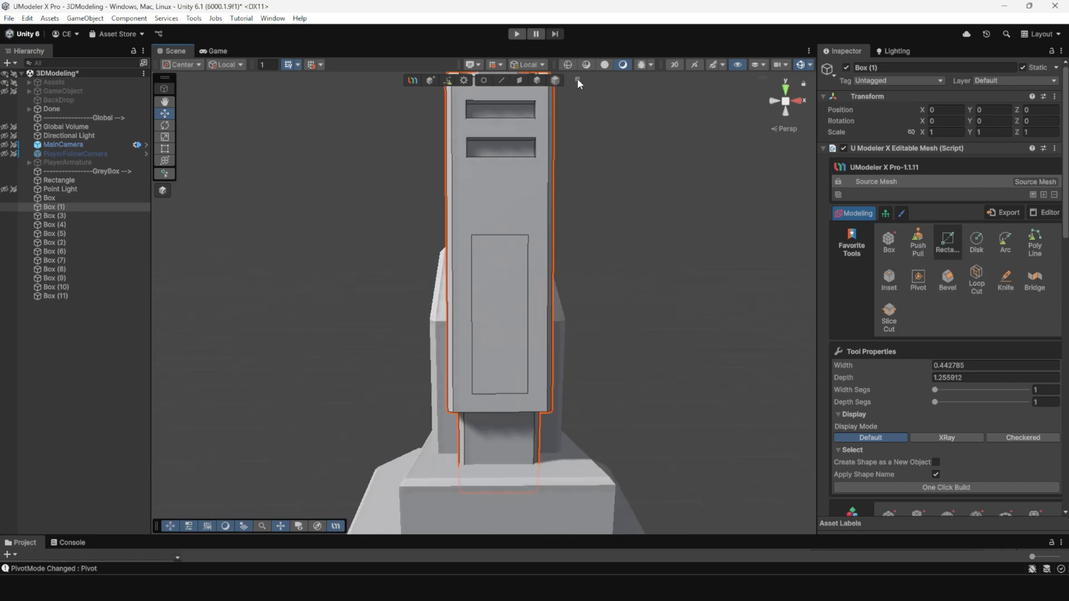
pyautogui.click(521, 82)
pyautogui.click(499, 284)
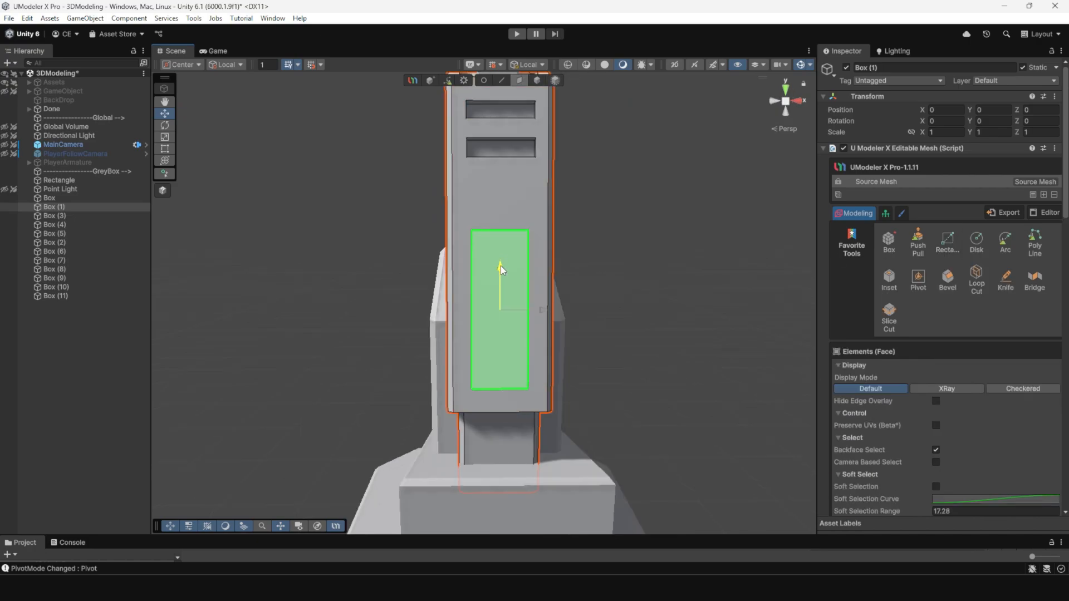
# Draw 10-segment arcs inside the rectangle's upper and lower ends to outline a rounded vertical slot
pyautogui.keyDown('alt'); pyautogui.moveTo(402, 262); pyautogui.dragTo(445, 303); pyautogui.keyUp('alt')
pyautogui.scroll(3, 526, 295)
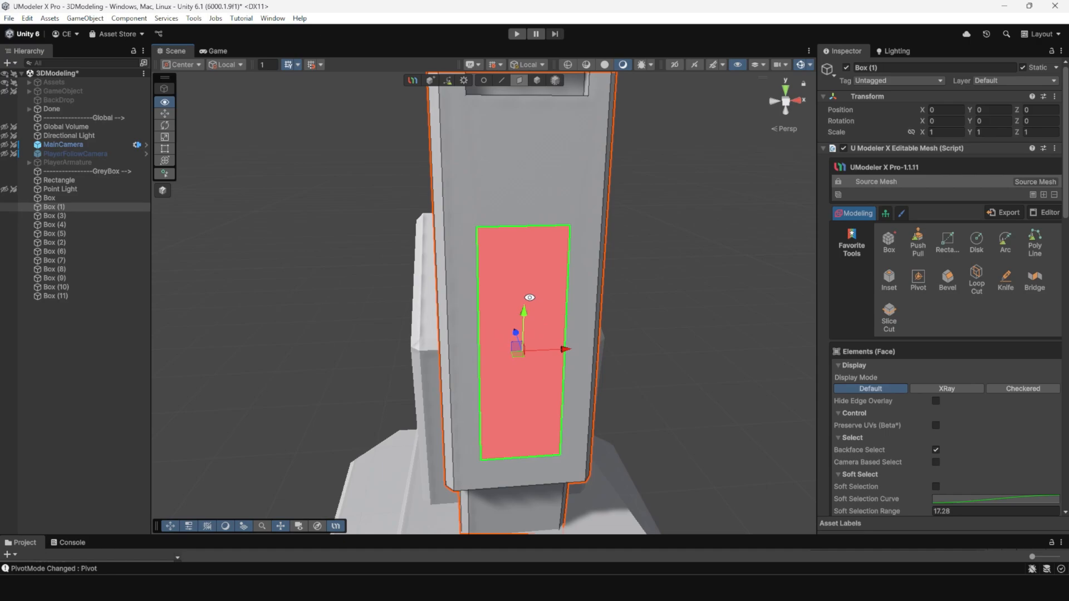
pyautogui.keyDown('alt'); pyautogui.moveTo(526, 295); pyautogui.dragTo(501, 297); pyautogui.keyUp('alt')
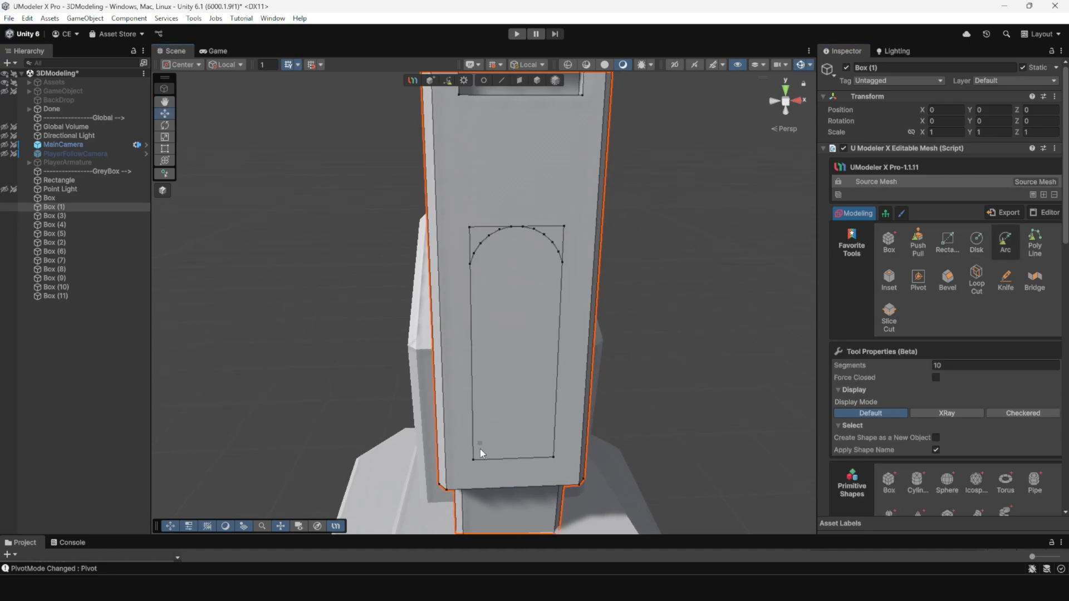
pyautogui.click(555, 419)
pyautogui.click(548, 452)
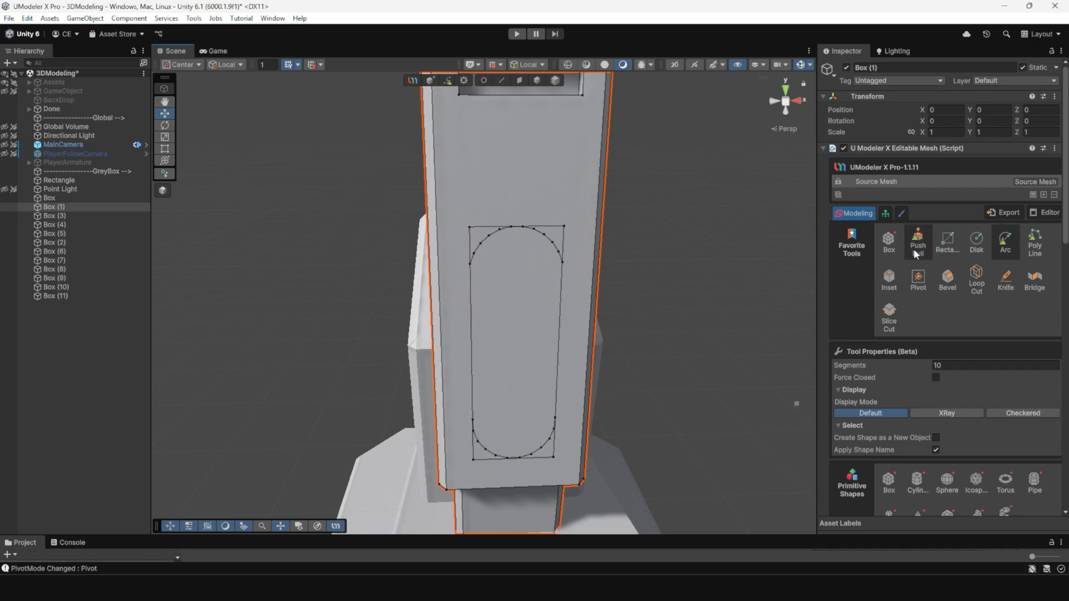
# Try deleting the lower corner faces outside the rounded slot outline, and undo the deletion
pyautogui.click(520, 80)
pyautogui.click(547, 452)
pyautogui.press('Delete')
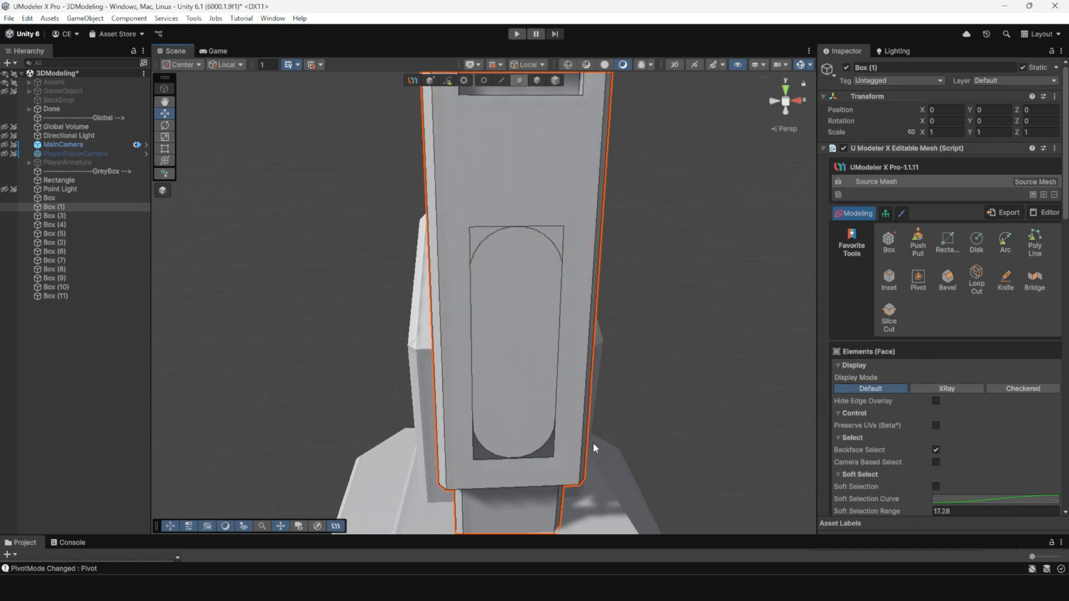
pyautogui.hotkey('ctrl', 'z')
# Try recessing the rounded slot face by about 0.05 with Push Pull, and undo it
pyautogui.keyDown('alt'); pyautogui.moveTo(566, 320); pyautogui.dragTo(556, 204); pyautogui.keyUp('alt')
pyautogui.keyDown('alt'); pyautogui.moveTo(573, 245); pyautogui.dragTo(638, 291); pyautogui.keyUp('alt')
pyautogui.press('p')
pyautogui.moveTo(595, 319); pyautogui.dragTo(583, 320)
pyautogui.hotkey('ctrl', 'z')
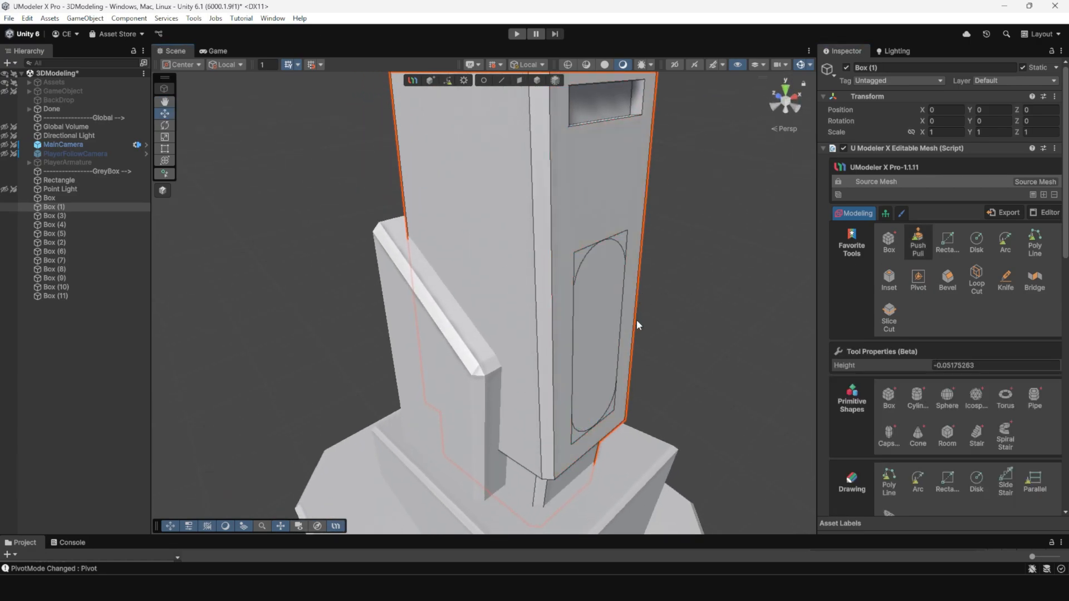
# Recess the rounded slot face on the sleeve's front with Push Pull, and return to object selection
pyautogui.moveTo(606, 282); pyautogui.dragTo(470, 201)
pyautogui.press('1')
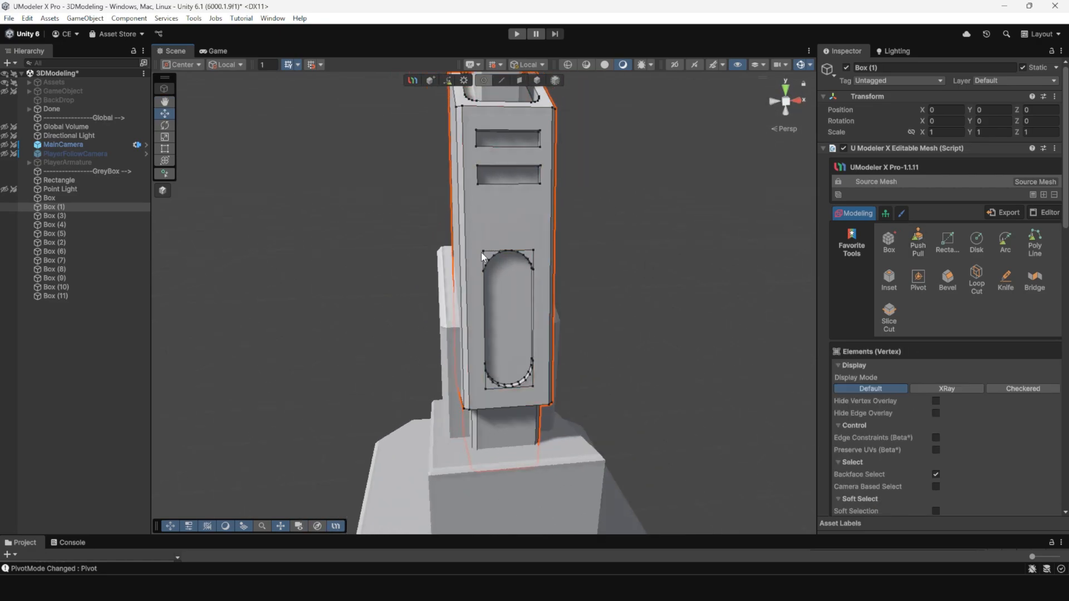
pyautogui.moveTo(481, 253); pyautogui.dragTo(553, 196)
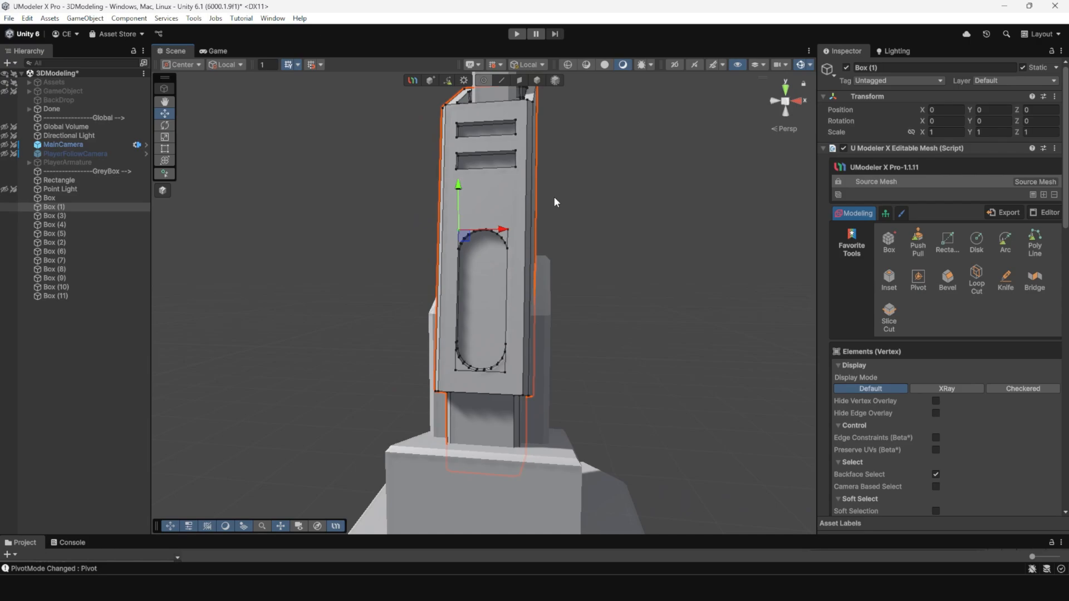
pyautogui.keyDown('alt'); pyautogui.moveTo(555, 197); pyautogui.dragTo(573, 212, button='right'); pyautogui.keyUp('alt')
pyautogui.click(537, 80)
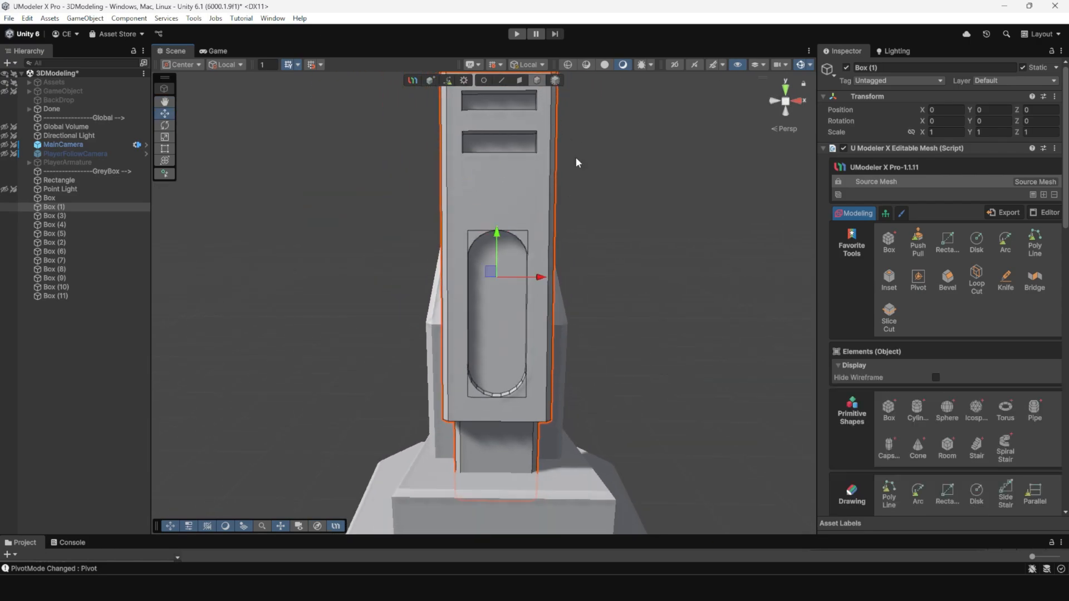
# Examine the whole lamp from the recessed base sleeve up to the head
pyautogui.click(653, 282)
pyautogui.scroll(-7, 653, 282)
pyautogui.keyDown('alt'); pyautogui.moveTo(393, 192); pyautogui.dragTo(537, 275); pyautogui.keyUp('alt')
pyautogui.scroll(-3, 537, 275)
pyautogui.moveTo(519, 268); pyautogui.dragTo(511, 262, button='middle')
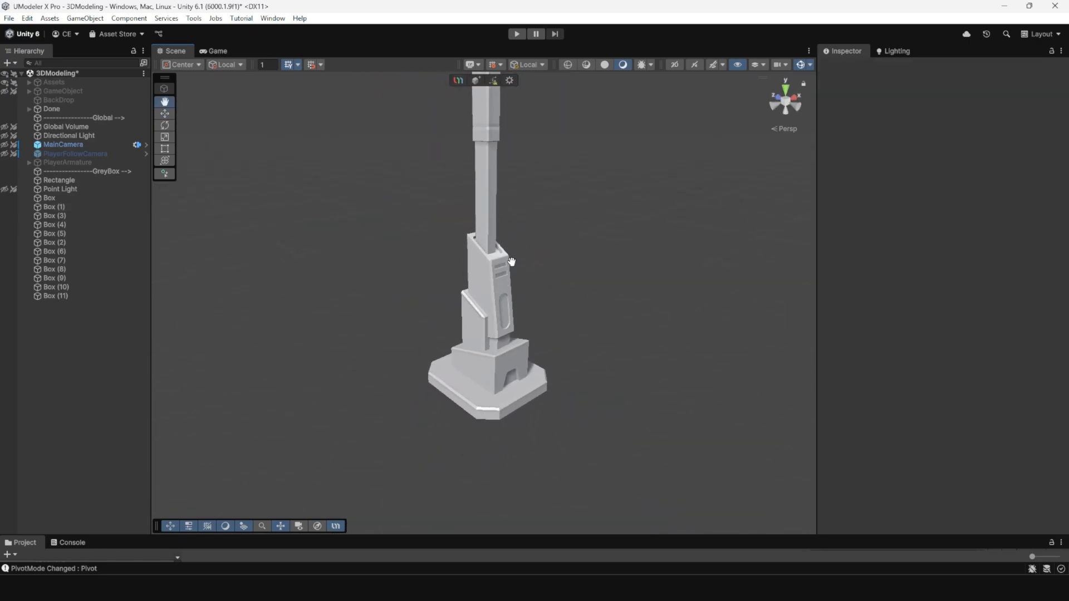
pyautogui.keyDown('alt'); pyautogui.moveTo(511, 262); pyautogui.dragTo(499, 343); pyautogui.keyUp('alt')
pyautogui.scroll(-2, 490, 334)
pyautogui.moveTo(481, 317); pyautogui.dragTo(484, 330, button='middle')
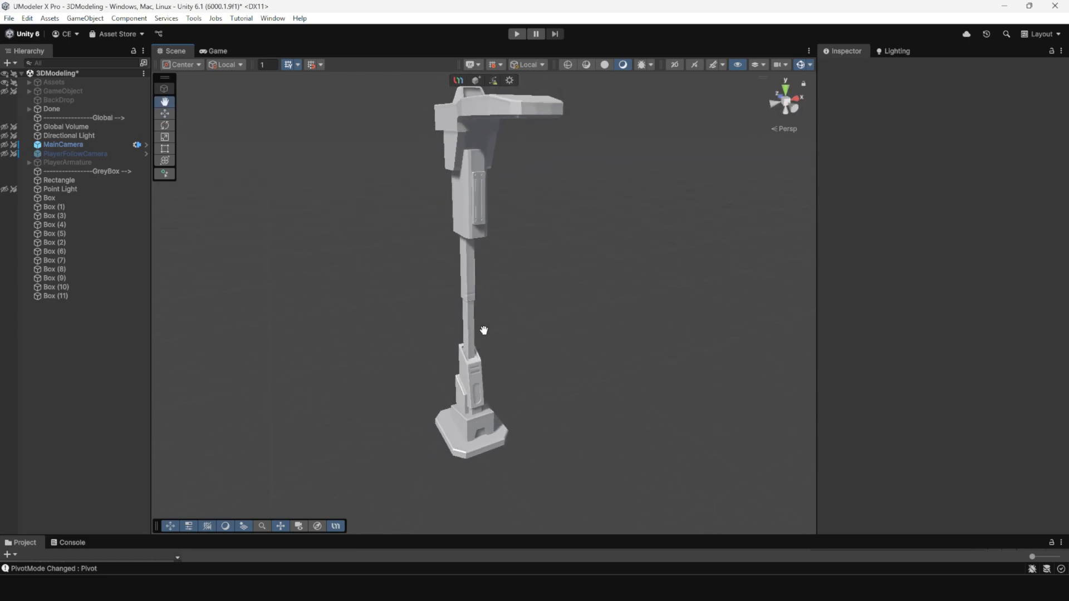
pyautogui.keyDown('alt'); pyautogui.moveTo(484, 330); pyautogui.dragTo(498, 391); pyautogui.keyUp('alt')
# Examine the lamp head from above and the side, and follow the pole down to the sleeve
pyautogui.click(526, 201)
pyautogui.keyDown('alt'); pyautogui.moveTo(527, 201); pyautogui.dragTo(630, 431, button='right'); pyautogui.keyUp('alt')
pyautogui.press('f')
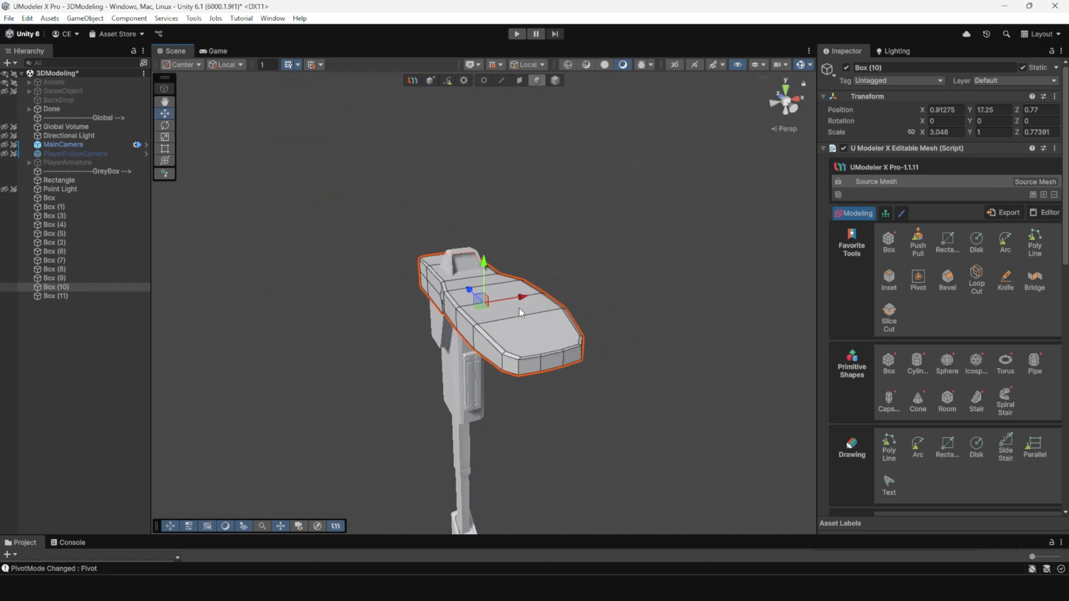
pyautogui.keyDown('alt'); pyautogui.moveTo(518, 309); pyautogui.dragTo(548, 329); pyautogui.keyUp('alt')
pyautogui.click(519, 80)
pyautogui.keyDown('alt'); pyautogui.moveTo(468, 250); pyautogui.dragTo(501, 205); pyautogui.keyUp('alt')
pyautogui.keyDown('alt'); pyautogui.moveTo(501, 206); pyautogui.dragTo(468, 206, button='right'); pyautogui.keyUp('alt')
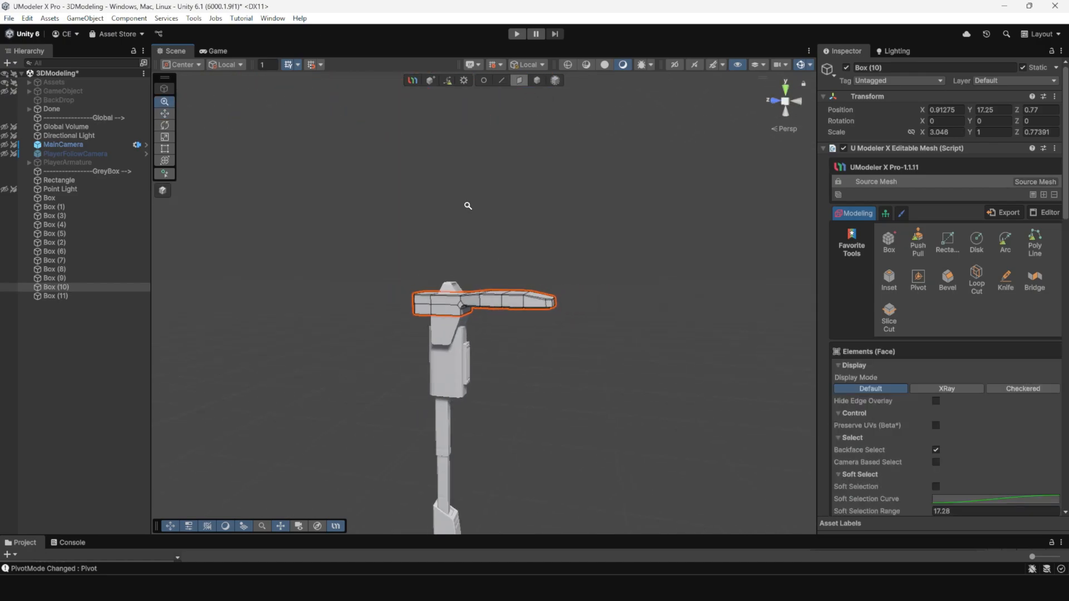
pyautogui.moveTo(504, 350); pyautogui.dragTo(525, 255, button='middle')
pyautogui.keyDown('alt'); pyautogui.moveTo(584, 357); pyautogui.dragTo(510, 391); pyautogui.keyUp('alt')
pyautogui.moveTo(511, 392); pyautogui.dragTo(559, 339, button='middle')
pyautogui.keyDown('alt'); pyautogui.moveTo(558, 339); pyautogui.dragTo(517, 339); pyautogui.keyUp('alt')
pyautogui.keyDown('alt'); pyautogui.moveTo(518, 339); pyautogui.dragTo(560, 363, button='right'); pyautogui.keyUp('alt')
pyautogui.keyDown('alt'); pyautogui.moveTo(561, 356); pyautogui.dragTo(589, 484); pyautogui.keyUp('alt')
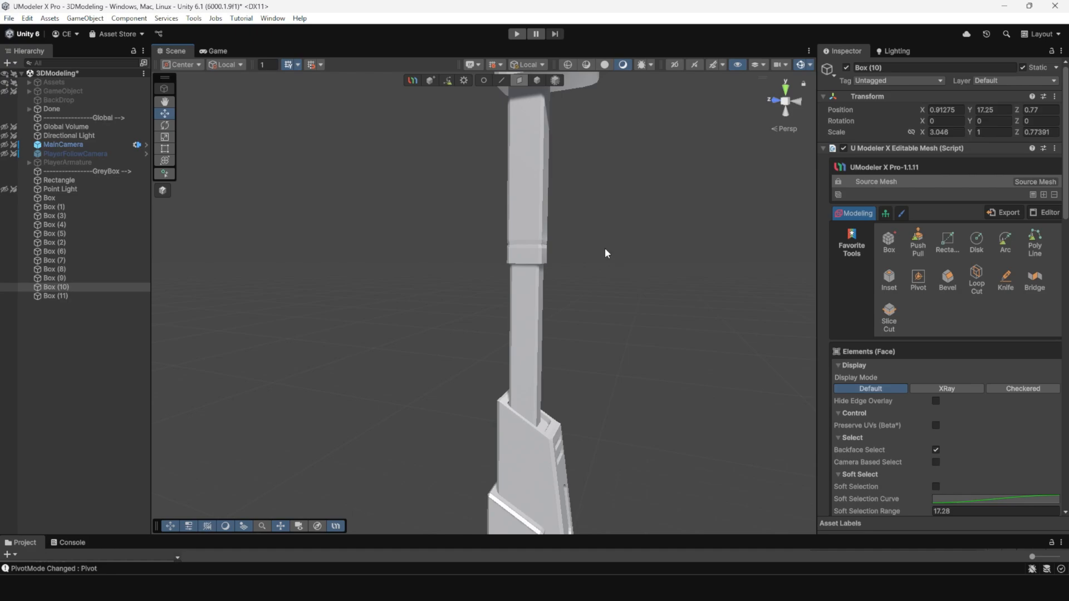
# Draw a closed six-point angular outline with Poly Line on the side face of the beveled block beside the sleeve
pyautogui.click(536, 79)
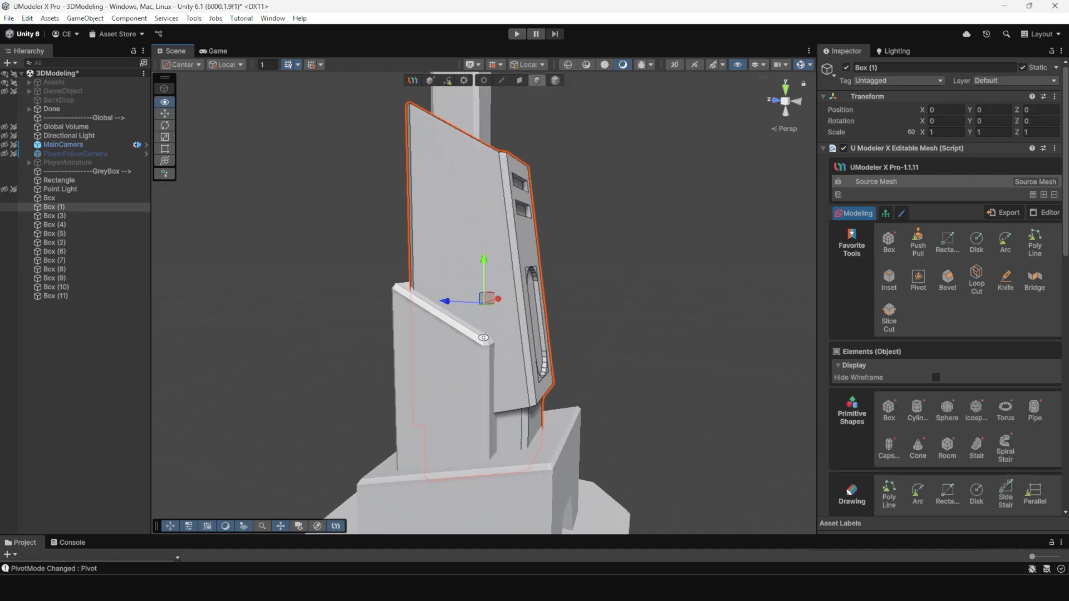
pyautogui.moveTo(483, 338)
pyautogui.keyDown('alt'); pyautogui.mouseDown()
pyautogui.moveTo(609, 365)
pyautogui.moveTo(648, 362)
pyautogui.moveTo(456, 323)
pyautogui.mouseUp(); pyautogui.keyUp('alt')
pyautogui.click(628, 280)
pyautogui.click(408, 353)
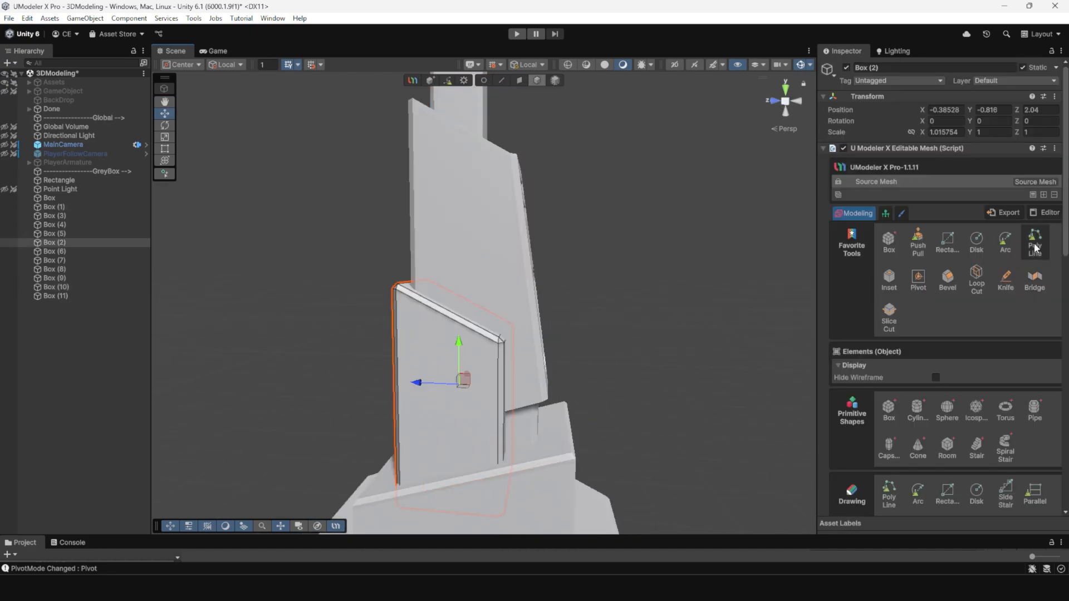
pyautogui.click(412, 336)
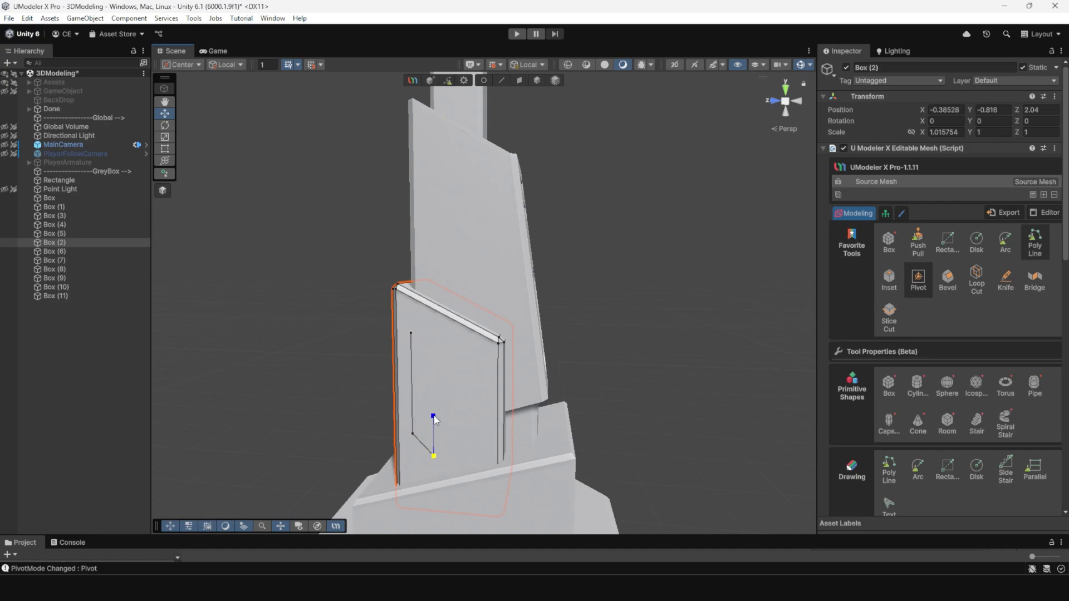
pyautogui.click(433, 412)
pyautogui.click(455, 384)
# Recess the angular outlined face into the side of the beveled block
pyautogui.click(524, 81)
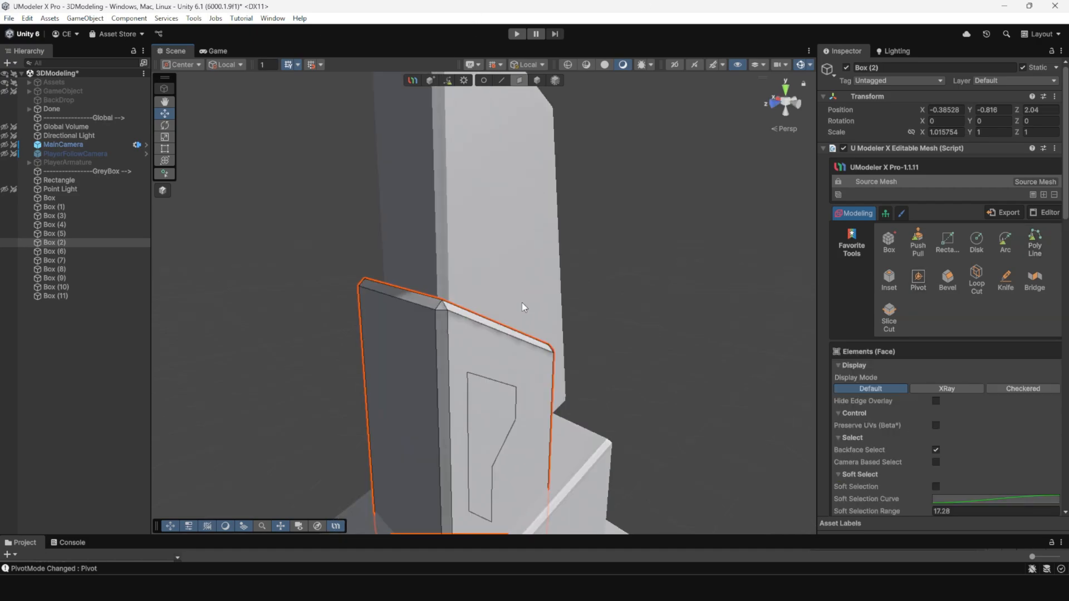
pyautogui.click(504, 394)
pyautogui.scroll(-3, 562, 369)
pyautogui.keyDown('alt'); pyautogui.moveTo(575, 310); pyautogui.dragTo(585, 378); pyautogui.keyUp('alt')
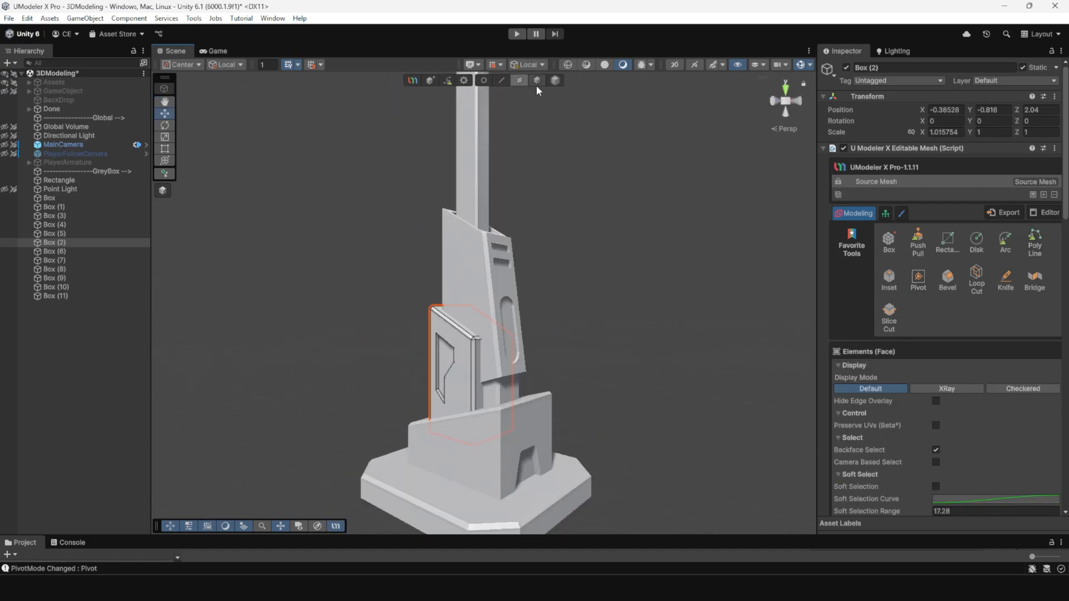
pyautogui.click(610, 305)
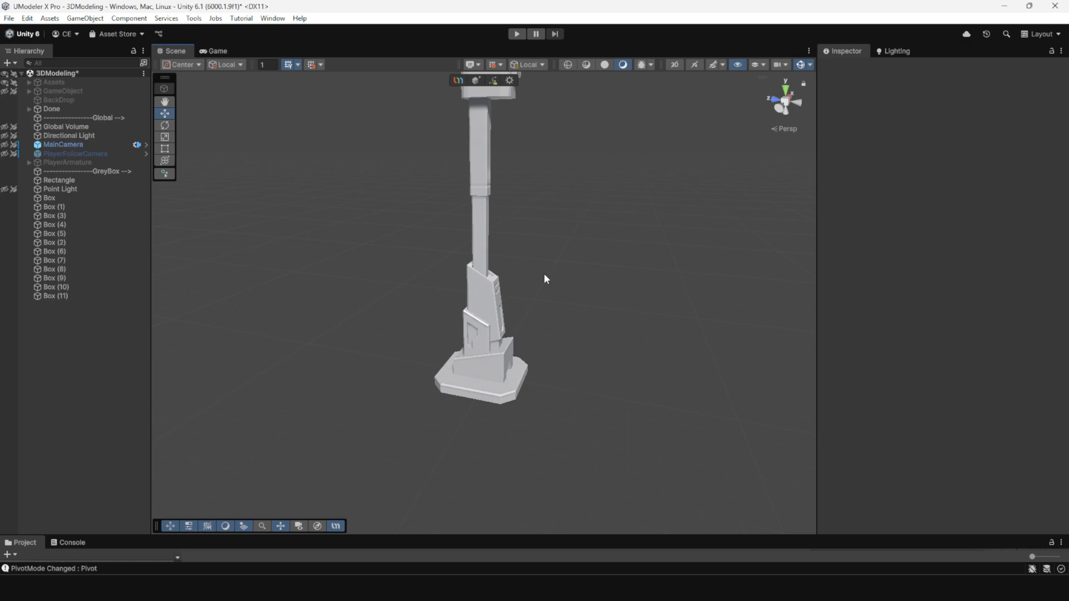
# Undo the recess and the angular outline on the beveled block's side
pyautogui.hotkey('ctrl', 'z')
pyautogui.hotkey('ctrl', 'z')
pyautogui.hotkey('ctrl', 'z')
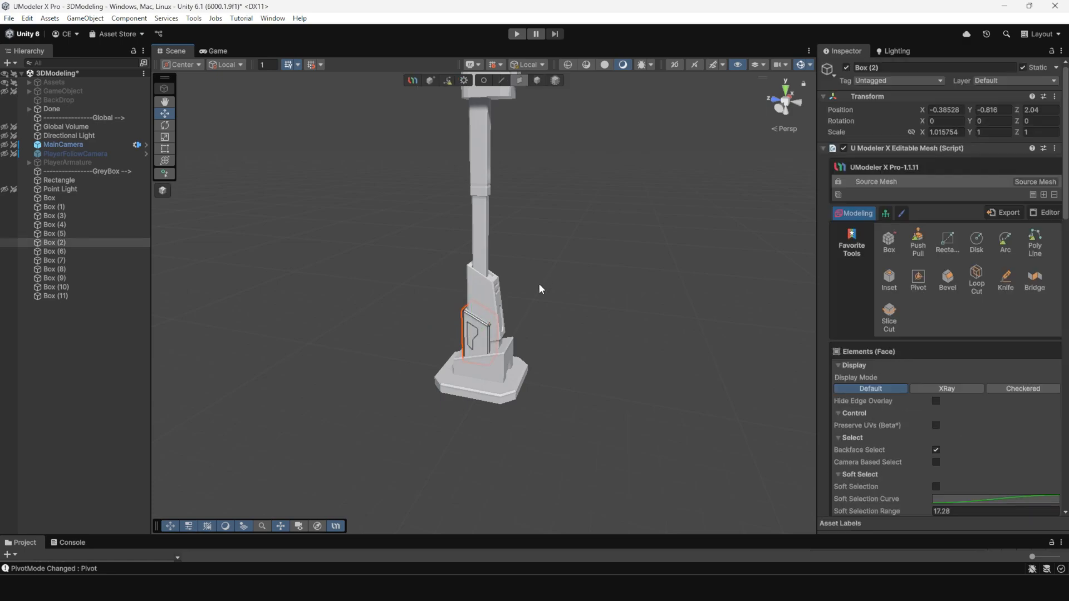
pyautogui.hotkey('ctrl', 'z')
pyautogui.hotkey('ctrl', 'z')
pyautogui.hotkey('ctrl', 'z')
pyautogui.hotkey('ctrl', 'z')
pyautogui.hotkey('ctrl', 'z')
pyautogui.hotkey('ctrl', 'z')
pyautogui.hotkey('ctrl', 'z')
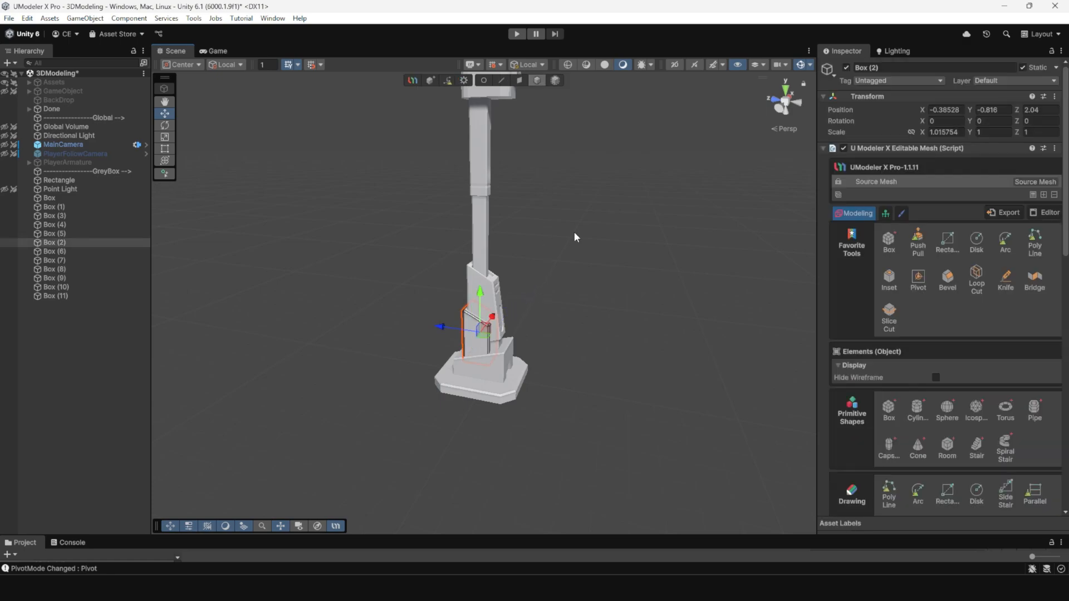
# Examine the base, pole and head from several sides for further places to detail
pyautogui.click(619, 300)
pyautogui.moveTo(620, 300)
pyautogui.keyDown('alt'); pyautogui.mouseDown()
pyautogui.moveTo(332, 294)
pyautogui.moveTo(613, 289)
pyautogui.mouseUp(); pyautogui.keyUp('alt')
pyautogui.keyDown('alt'); pyautogui.moveTo(613, 289); pyautogui.dragTo(721, 484, button='right'); pyautogui.keyUp('alt')
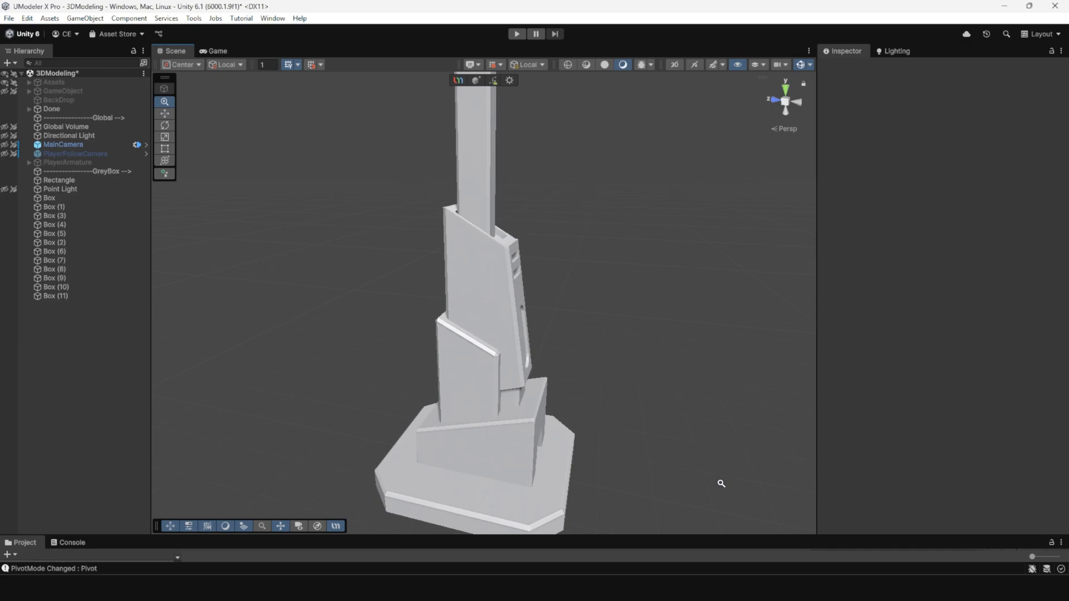
pyautogui.scroll(-5, 516, 206)
pyautogui.moveTo(525, 216)
pyautogui.keyDown('alt'); pyautogui.mouseDown()
pyautogui.moveTo(305, 212)
pyautogui.moveTo(526, 218)
pyautogui.mouseUp(); pyautogui.keyUp('alt')
pyautogui.keyDown('alt'); pyautogui.moveTo(493, 256); pyautogui.dragTo(503, 253); pyautogui.keyUp('alt')
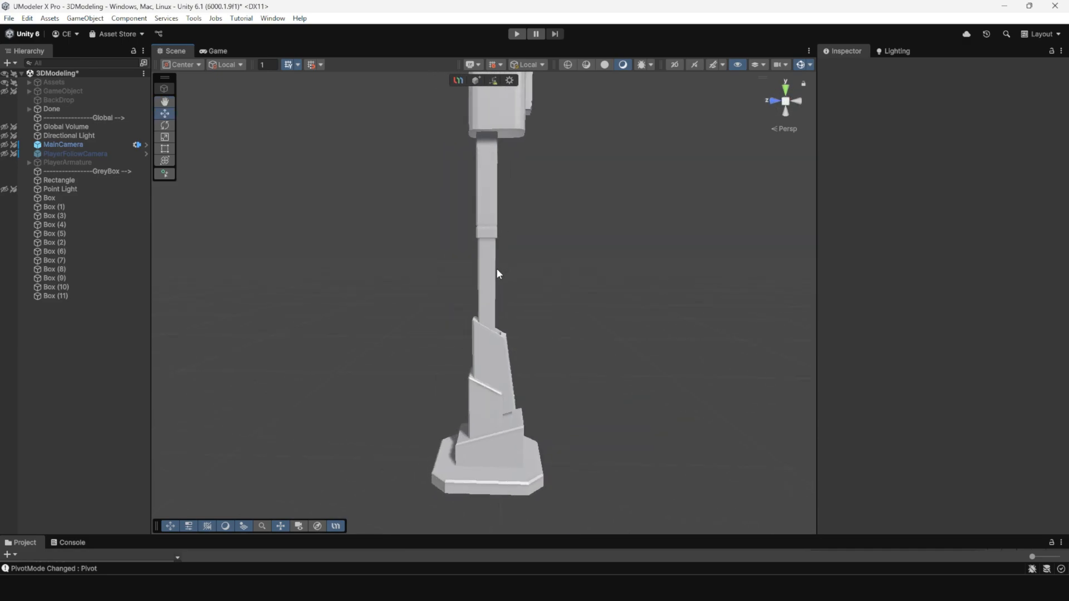
pyautogui.click(496, 270)
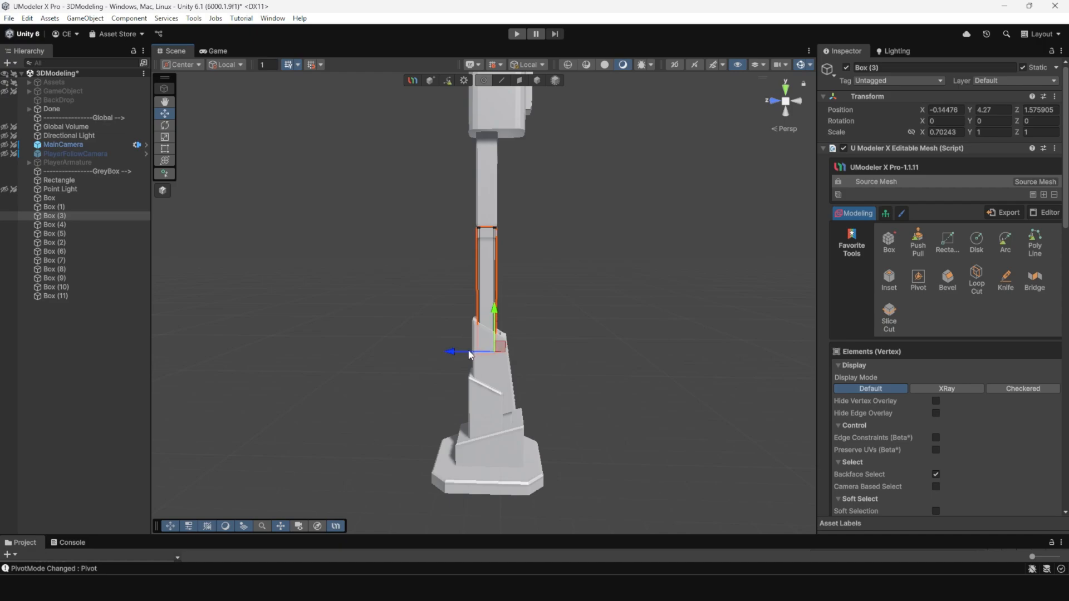
pyautogui.click(536, 82)
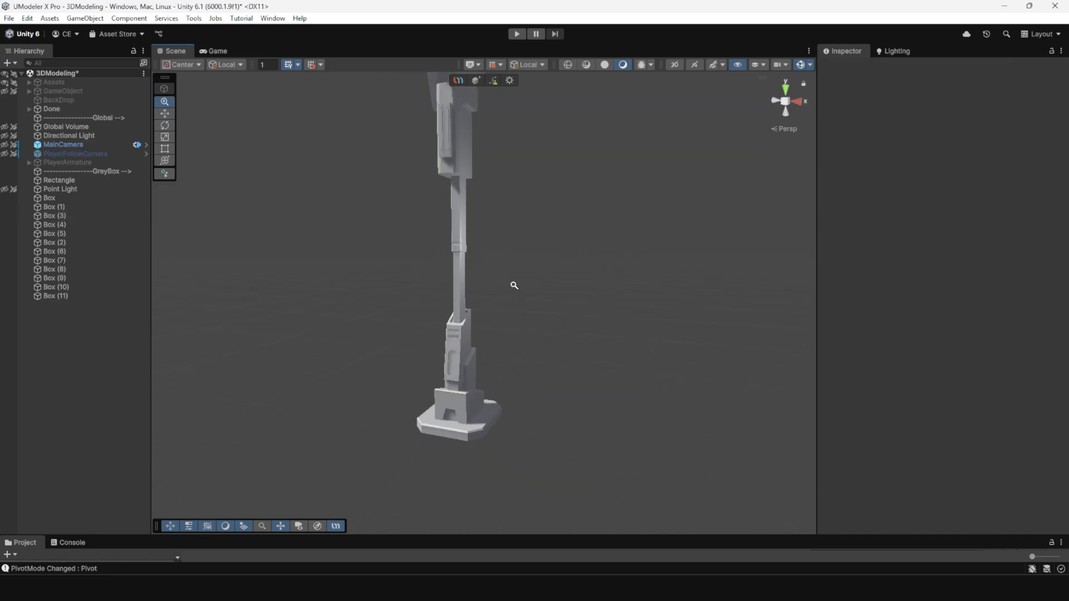
pyautogui.keyDown('alt'); pyautogui.moveTo(513, 284); pyautogui.dragTo(618, 373); pyautogui.keyUp('alt')
pyautogui.keyDown('alt'); pyautogui.moveTo(618, 372); pyautogui.dragTo(661, 384, button='right'); pyautogui.keyUp('alt')
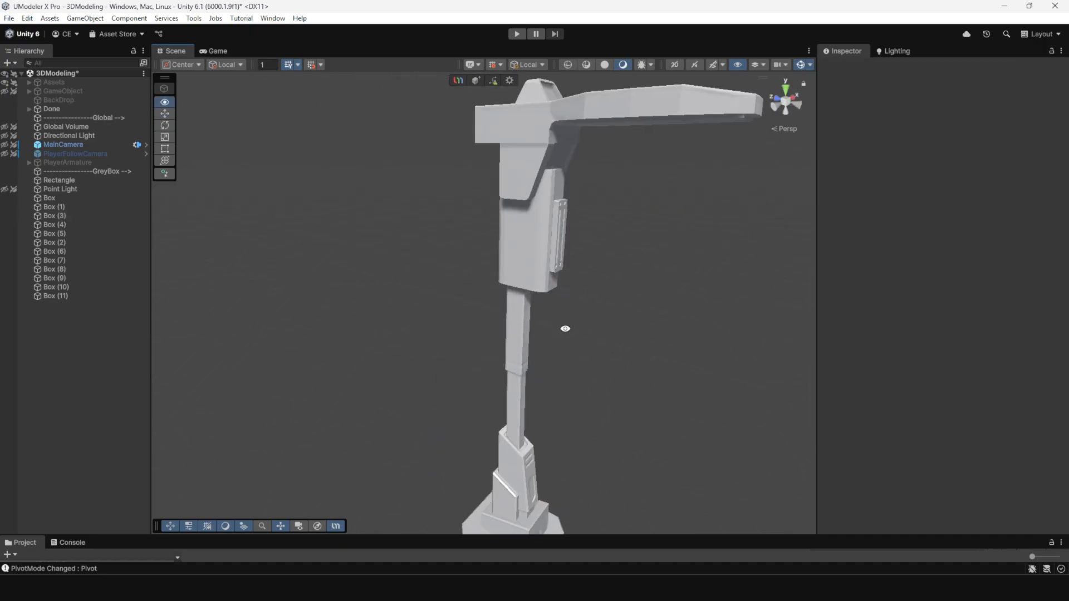
pyautogui.keyDown('alt'); pyautogui.moveTo(565, 327); pyautogui.dragTo(635, 305); pyautogui.keyUp('alt')
pyautogui.moveTo(547, 290); pyautogui.dragTo(542, 298, button='middle')
pyautogui.keyDown('alt'); pyautogui.moveTo(542, 298); pyautogui.dragTo(517, 215); pyautogui.keyUp('alt')
# Try to inset the rear underside face of the lamp head, and undo it
pyautogui.click(552, 178)
pyautogui.keyDown('alt'); pyautogui.moveTo(517, 214); pyautogui.dragTo(510, 286, button='right'); pyautogui.keyUp('alt')
pyautogui.keyDown('alt'); pyautogui.moveTo(510, 286); pyautogui.dragTo(573, 267); pyautogui.keyUp('alt')
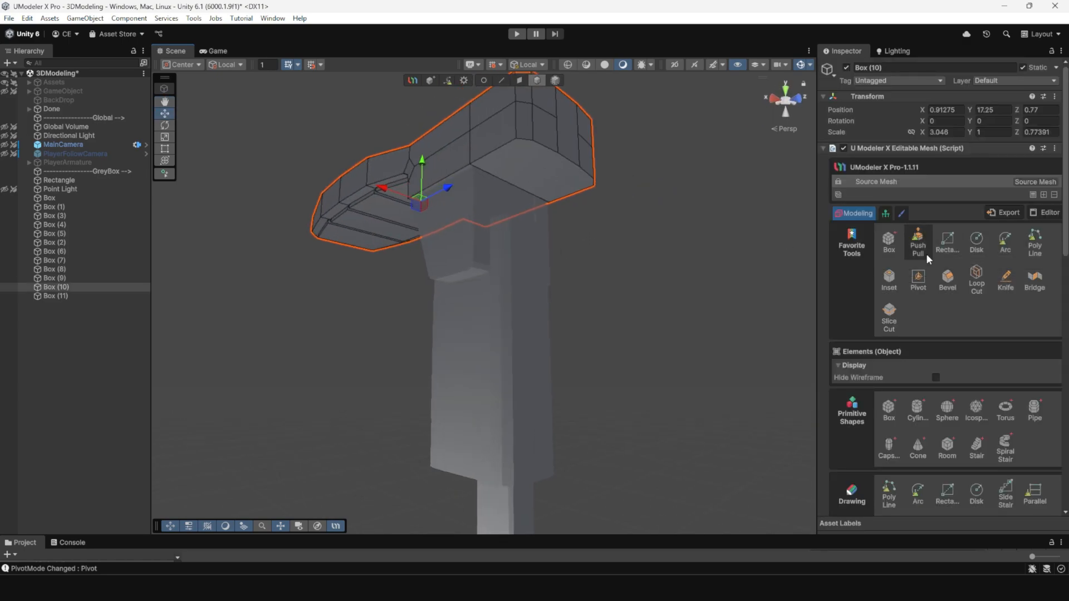
pyautogui.click(888, 289)
pyautogui.moveTo(545, 166); pyautogui.dragTo(557, 190)
pyautogui.hotkey('ctrl', 'z')
# Reset the lamp head's transform with Reset X Form, giving position 0, 0, 0 and scale 1, 1, 1
pyautogui.click(537, 81)
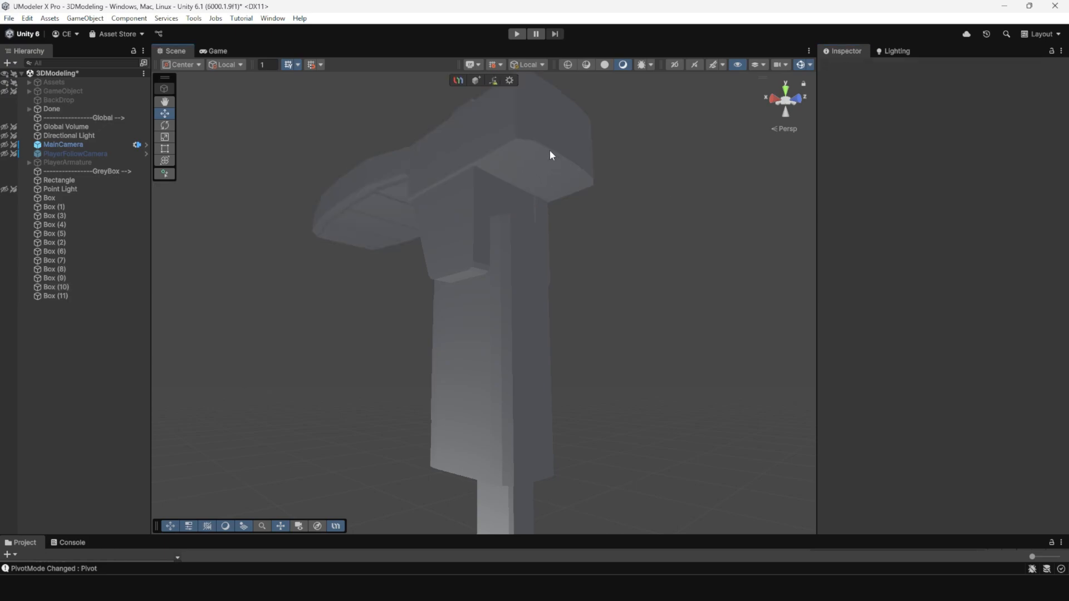
pyautogui.scroll(-10, 918, 340)
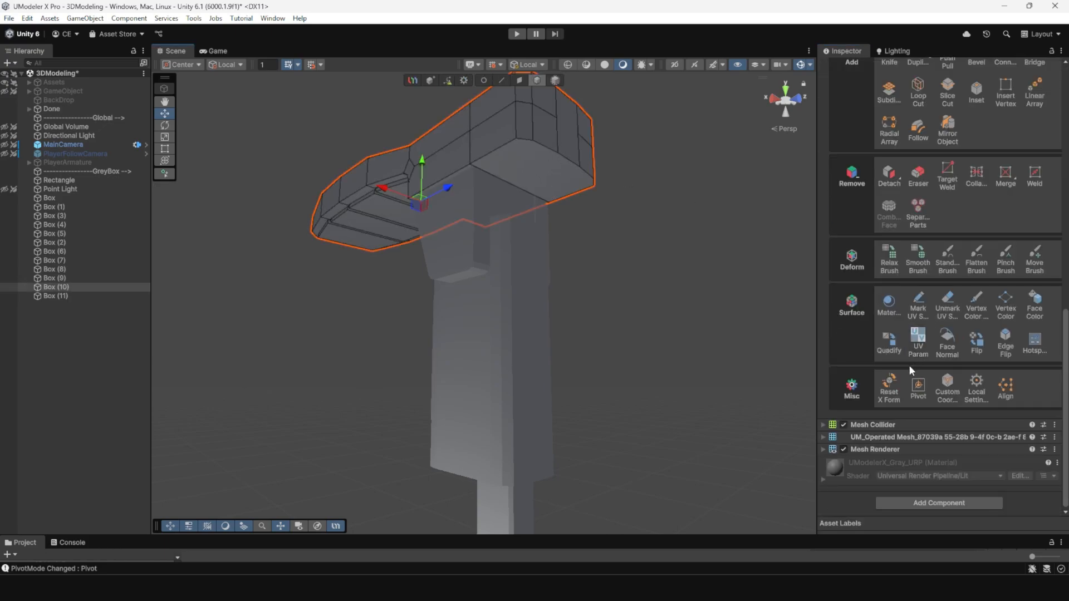
pyautogui.click(519, 82)
pyautogui.scroll(-3, 334, 148)
pyautogui.moveTo(333, 144); pyautogui.dragTo(592, 324)
pyautogui.scroll(-10, 946, 434)
pyautogui.click(888, 387)
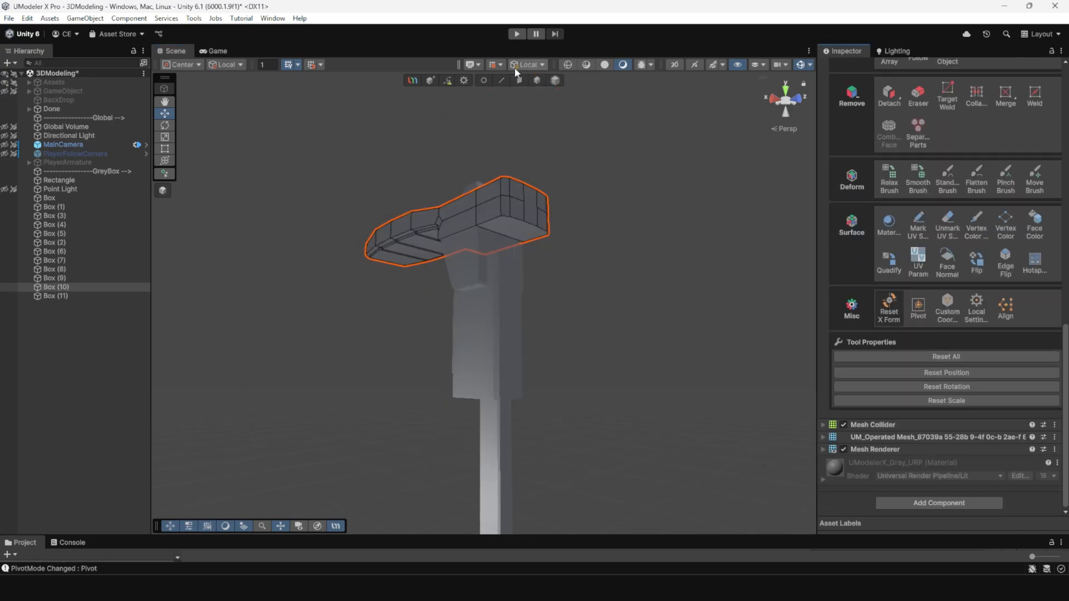
pyautogui.click(537, 81)
pyautogui.scroll(10, 929, 218)
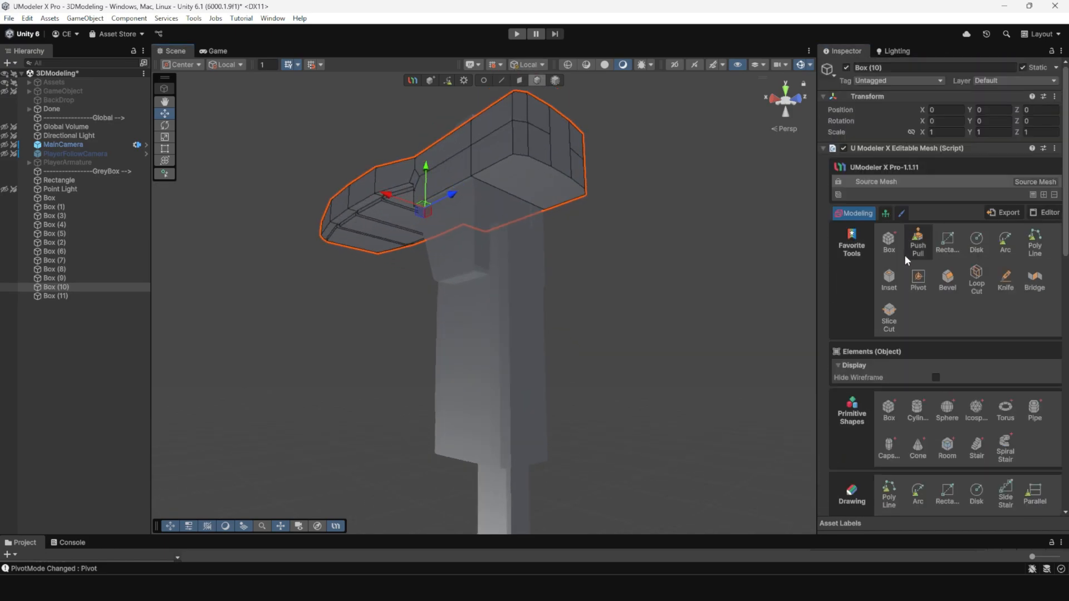
# Examine the lamp head's side and underside faces with the Inset tool ready
pyautogui.click(888, 278)
pyautogui.keyDown('alt'); pyautogui.moveTo(525, 175); pyautogui.dragTo(368, 194); pyautogui.keyUp('alt')
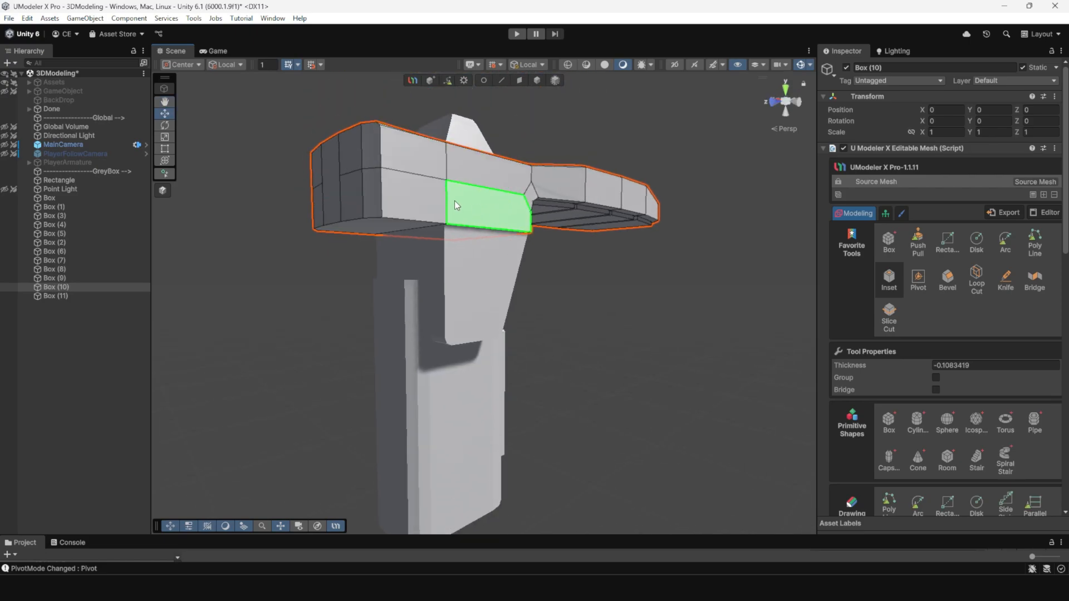
pyautogui.scroll(-4, 386, 289)
pyautogui.keyDown('alt'); pyautogui.moveTo(454, 201); pyautogui.dragTo(279, 284); pyautogui.keyUp('alt')
pyautogui.click(538, 81)
pyautogui.keyDown('alt'); pyautogui.moveTo(548, 167); pyautogui.dragTo(664, 197); pyautogui.keyUp('alt')
pyautogui.scroll(-5, 439, 162)
pyautogui.click(440, 163)
pyautogui.keyDown('alt'); pyautogui.moveTo(358, 250); pyautogui.dragTo(537, 202); pyautogui.keyUp('alt')
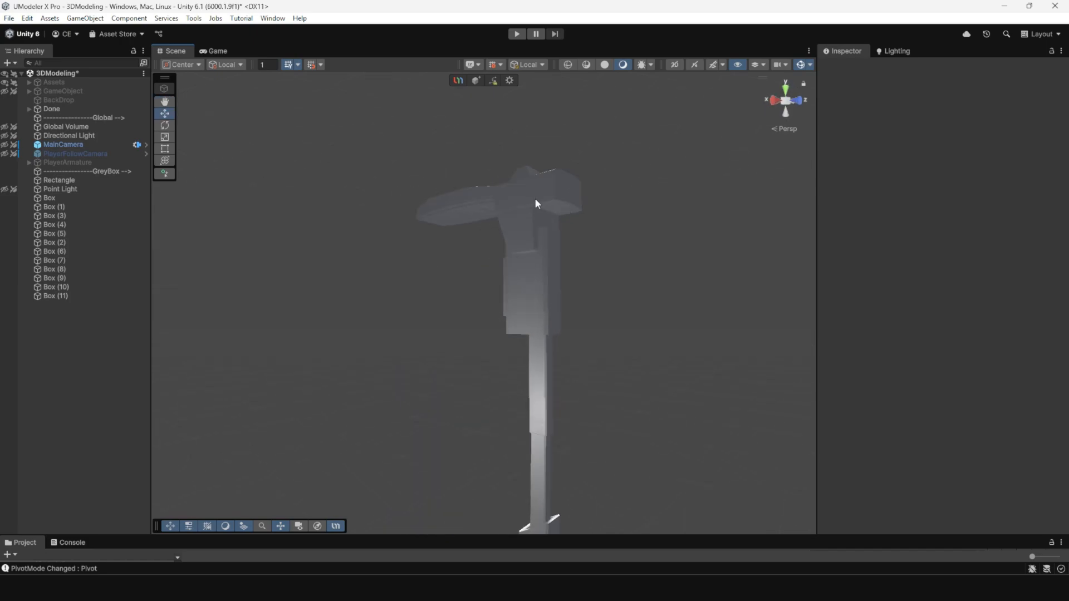
# Inset the rear underside face of the lamp head by about 0.145
pyautogui.click(536, 203)
pyautogui.scroll(3, 537, 202)
pyautogui.click(892, 288)
pyautogui.click(6, 19)
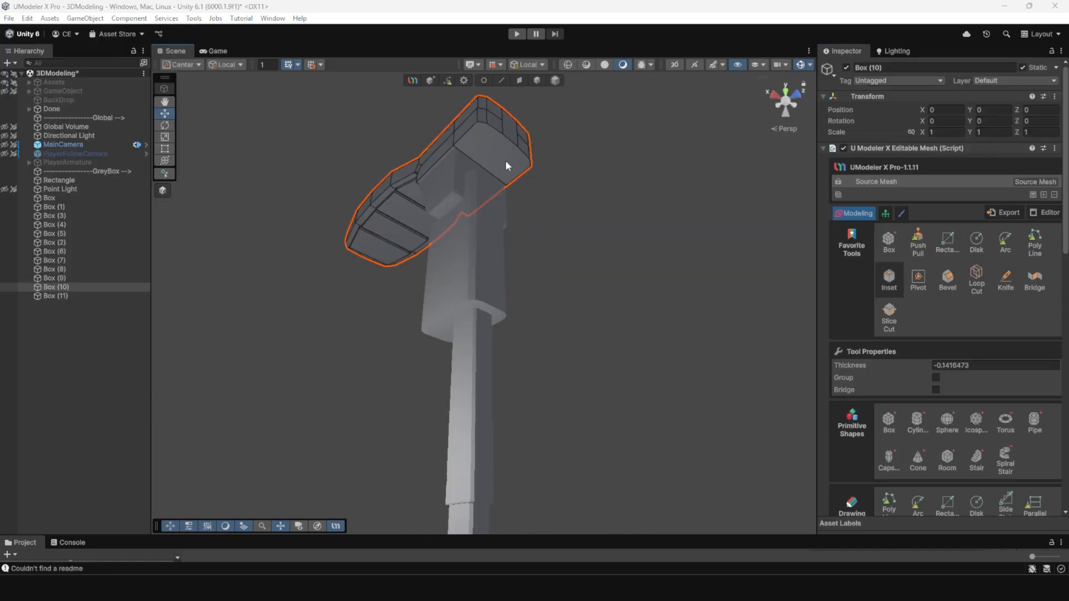
pyautogui.moveTo(504, 161); pyautogui.dragTo(496, 186, button='middle')
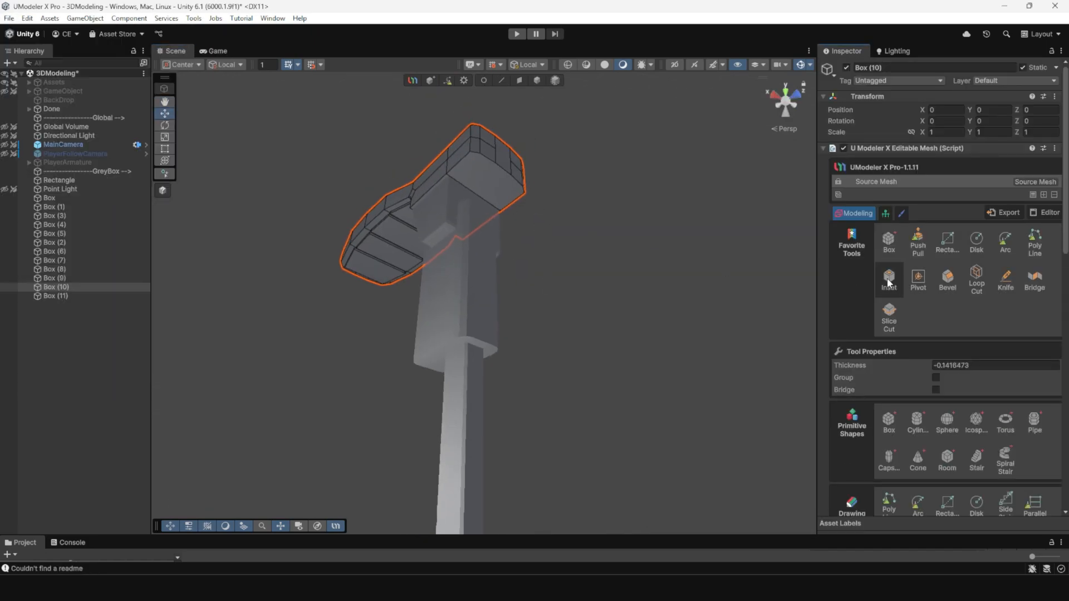
pyautogui.moveTo(508, 200); pyautogui.dragTo(451, 203)
pyautogui.scroll(3, 500, 222)
pyautogui.moveTo(504, 221); pyautogui.dragTo(515, 272, button='middle')
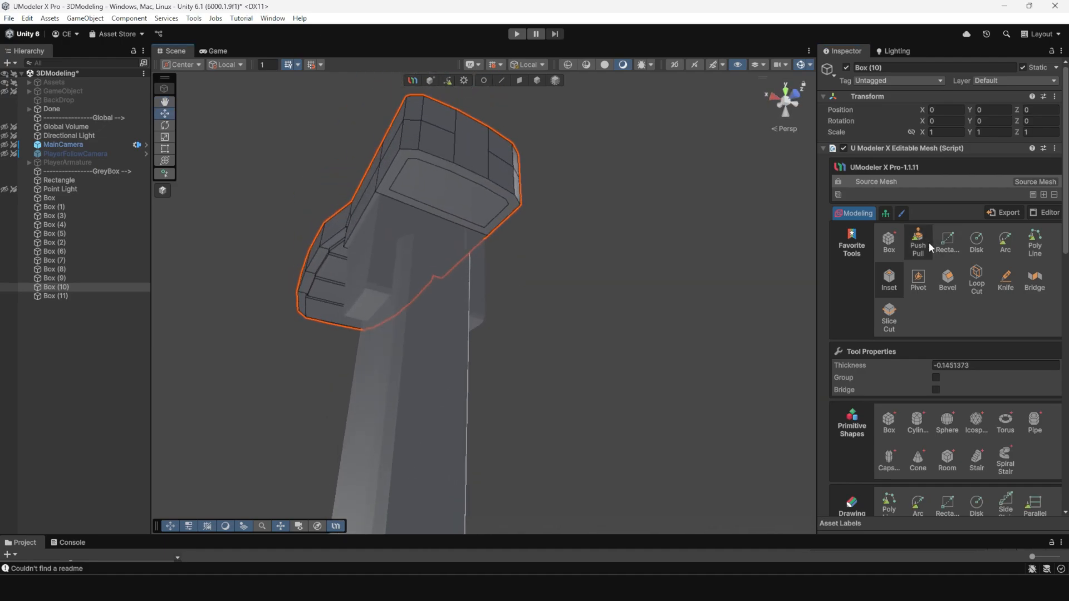
# Recess the inset underside face of the lamp head by about 0.245 with Push Pull, and deselect the head
pyautogui.click(927, 244)
pyautogui.keyDown('alt'); pyautogui.moveTo(663, 249); pyautogui.dragTo(572, 177); pyautogui.keyUp('alt')
pyautogui.scroll(-3, 589, 162)
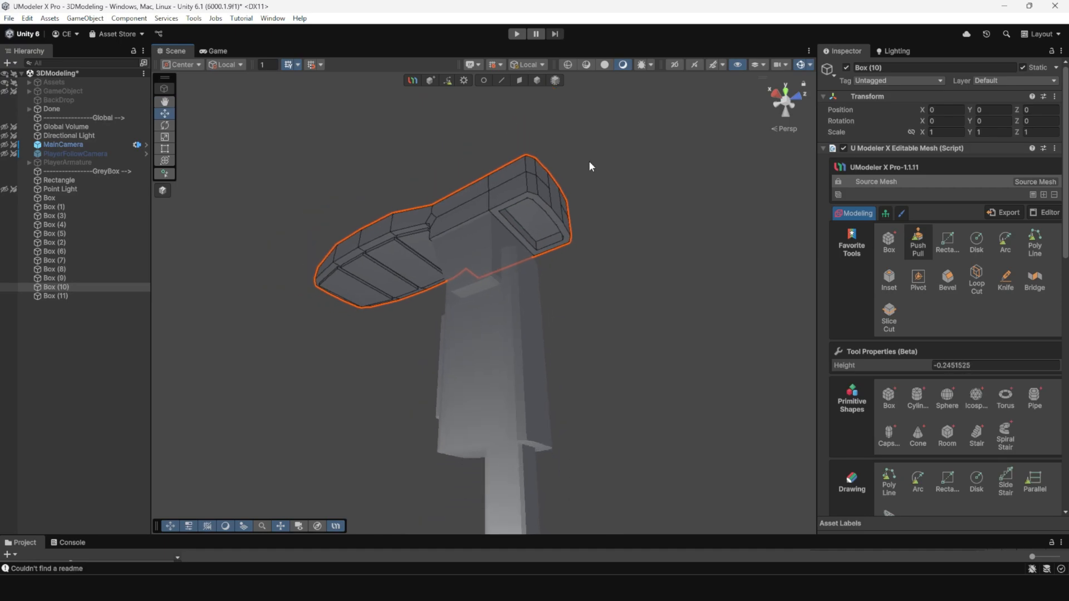
pyautogui.click(541, 81)
pyautogui.click(596, 222)
# Create a new UModeler X object and draw a disk near the recess on the lamp head's rear underside
pyautogui.keyDown('alt'); pyautogui.moveTo(596, 223); pyautogui.dragTo(601, 300, button='right'); pyautogui.keyUp('alt')
pyautogui.keyDown('alt'); pyautogui.moveTo(601, 301); pyautogui.dragTo(334, 342); pyautogui.keyUp('alt')
pyautogui.keyDown('alt'); pyautogui.moveTo(334, 342); pyautogui.dragTo(556, 365, button='right'); pyautogui.keyUp('alt')
pyautogui.moveTo(493, 250); pyautogui.dragTo(501, 305, button='middle')
pyautogui.moveTo(501, 306)
pyautogui.keyDown('alt'); pyautogui.mouseDown()
pyautogui.moveTo(485, 217)
pyautogui.moveTo(449, 392)
pyautogui.moveTo(501, 307)
pyautogui.moveTo(555, 313)
pyautogui.moveTo(470, 308)
pyautogui.moveTo(512, 296)
pyautogui.moveTo(449, 284)
pyautogui.moveTo(540, 319)
pyautogui.moveTo(465, 205)
pyautogui.moveTo(473, 279)
pyautogui.moveTo(489, 294)
pyautogui.moveTo(412, 162)
pyautogui.moveTo(422, 236)
pyautogui.moveTo(480, 229)
pyautogui.moveTo(456, 342)
pyautogui.moveTo(505, 187)
pyautogui.mouseUp(); pyautogui.keyUp('alt')
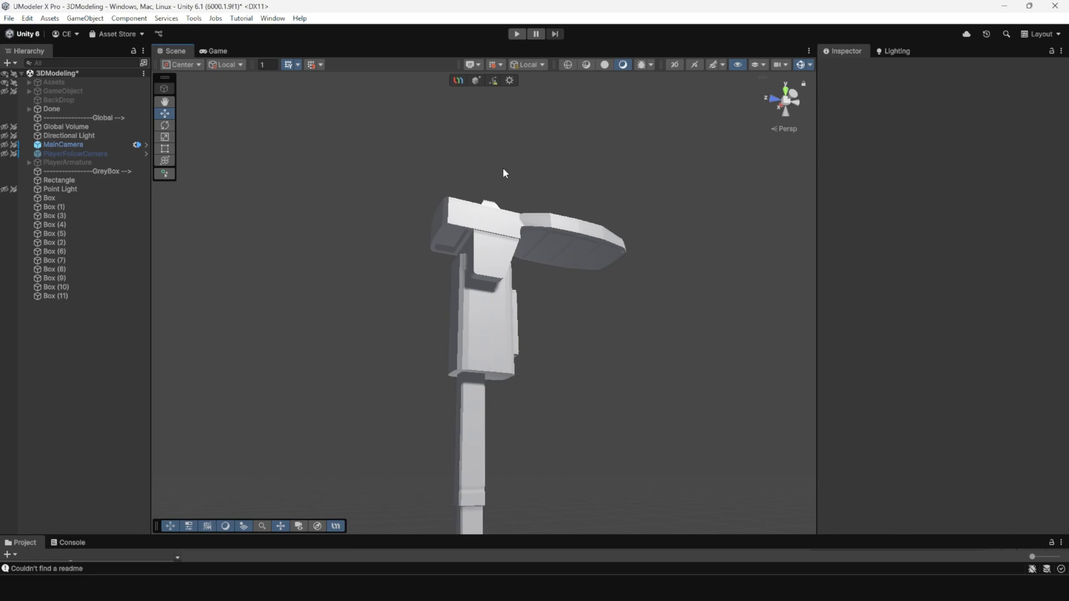
pyautogui.keyDown('alt'); pyautogui.moveTo(505, 191); pyautogui.dragTo(537, 187); pyautogui.keyUp('alt')
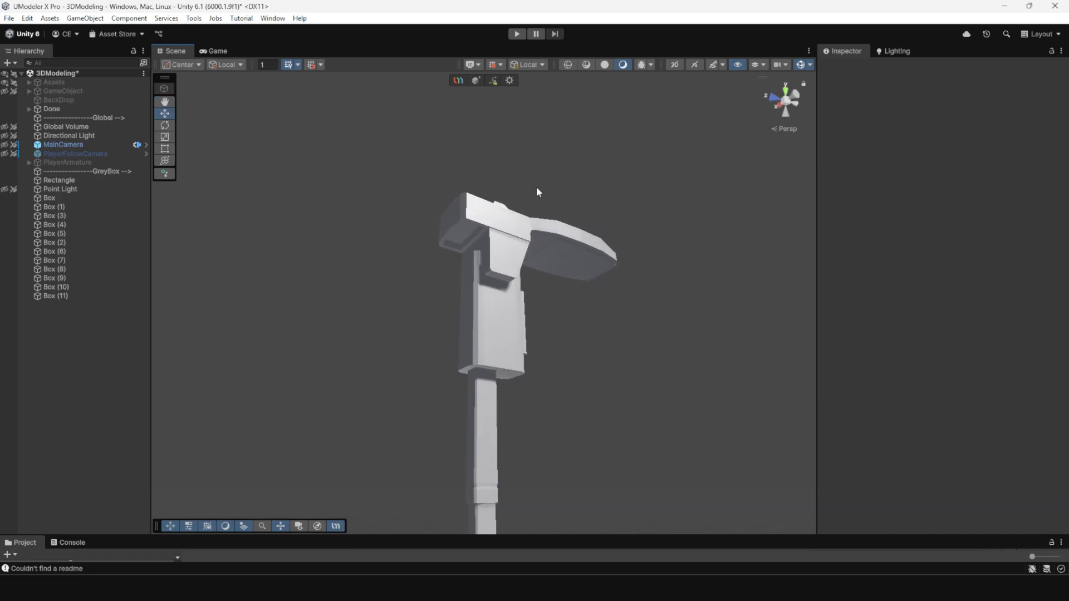
pyautogui.click(479, 79)
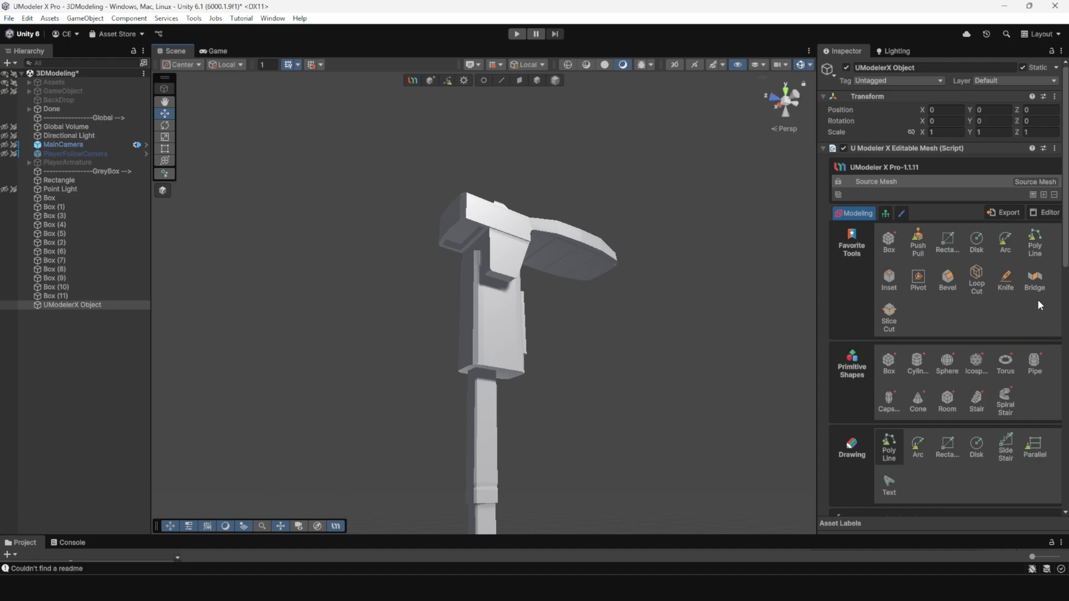
pyautogui.click(977, 243)
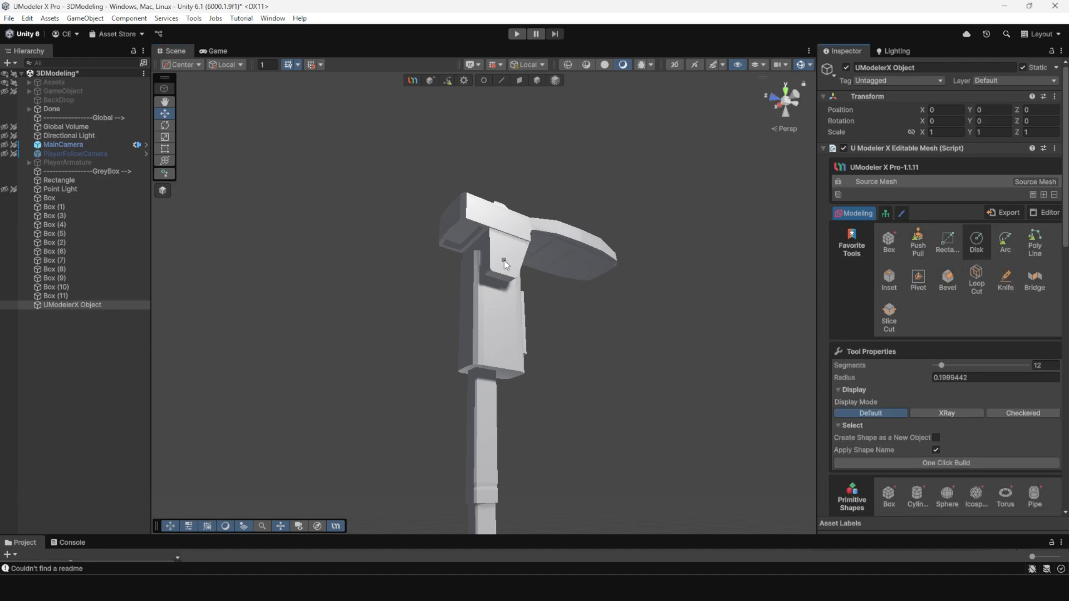
pyautogui.scroll(5, 490, 240)
pyautogui.moveTo(480, 225); pyautogui.dragTo(484, 315, button='middle')
pyautogui.keyDown('alt'); pyautogui.moveTo(484, 315); pyautogui.dragTo(467, 282); pyautogui.keyUp('alt')
pyautogui.moveTo(442, 218); pyautogui.dragTo(465, 264)
# Scale the disk uniformly to about 0.479 and place it in the head's underside recess at about X 0.44, Y 15.91, Z 1.211
pyautogui.click(537, 80)
pyautogui.moveTo(434, 230); pyautogui.dragTo(416, 264)
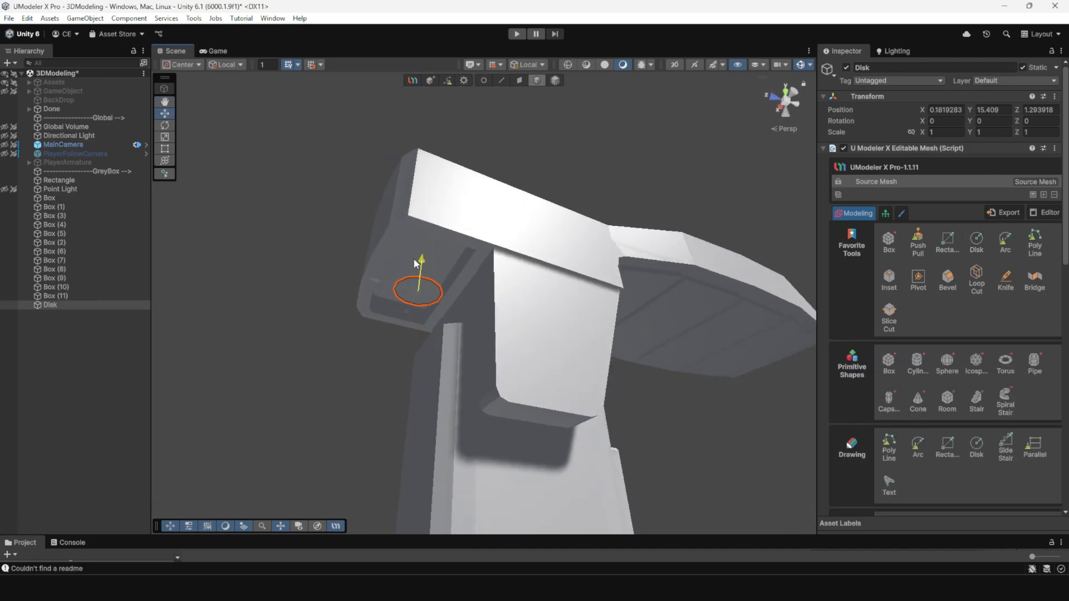
pyautogui.hotkey('ctrl', 'z')
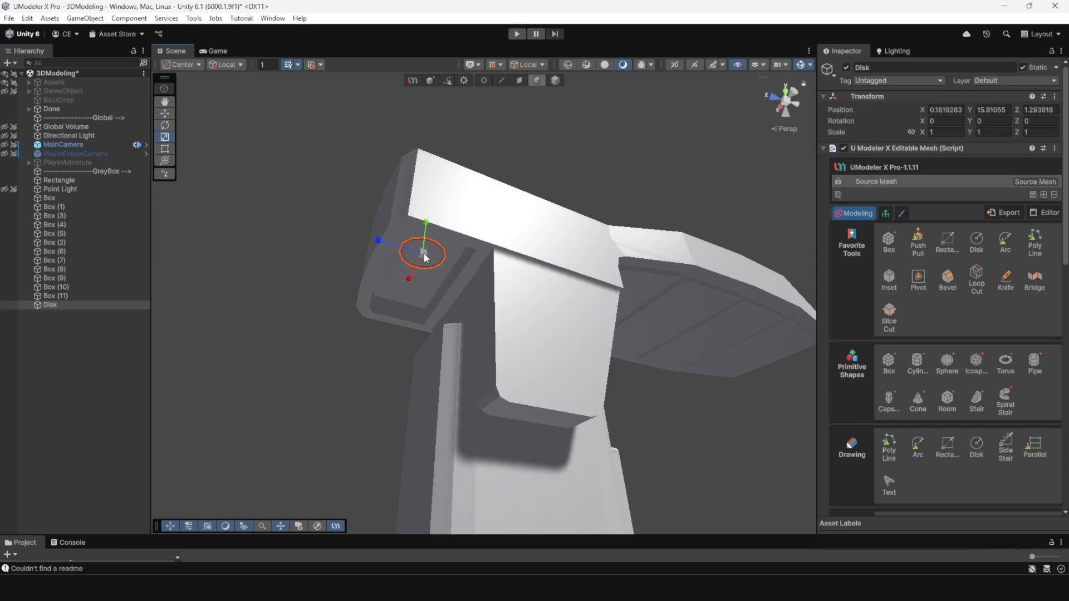
pyautogui.moveTo(424, 257); pyautogui.dragTo(559, 296)
pyautogui.press('w')
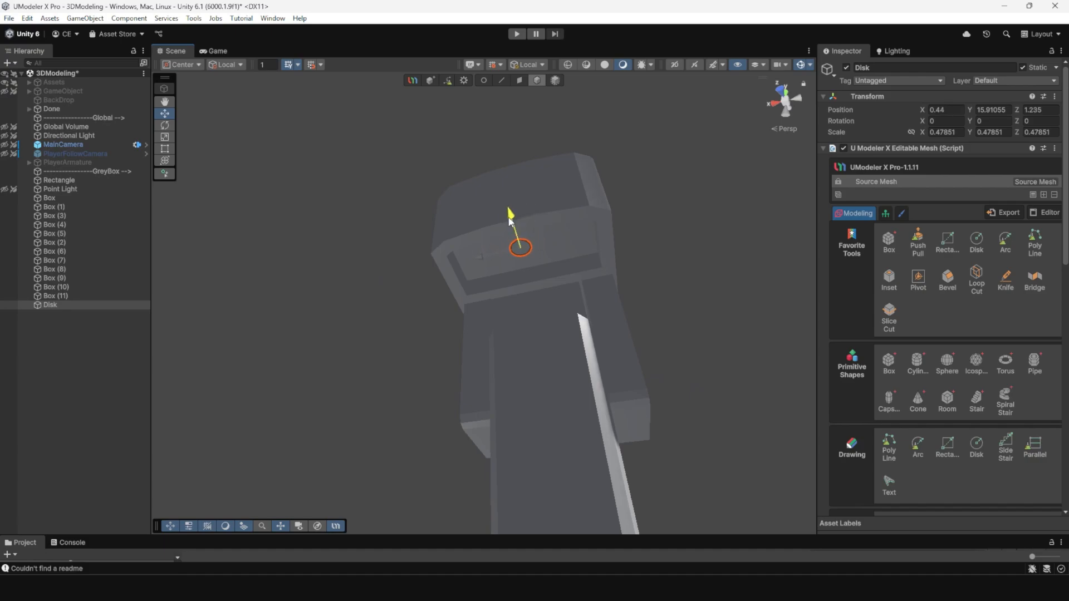
pyautogui.moveTo(508, 222); pyautogui.dragTo(511, 228)
pyautogui.keyDown('alt'); pyautogui.moveTo(511, 228); pyautogui.dragTo(446, 267); pyautogui.keyUp('alt')
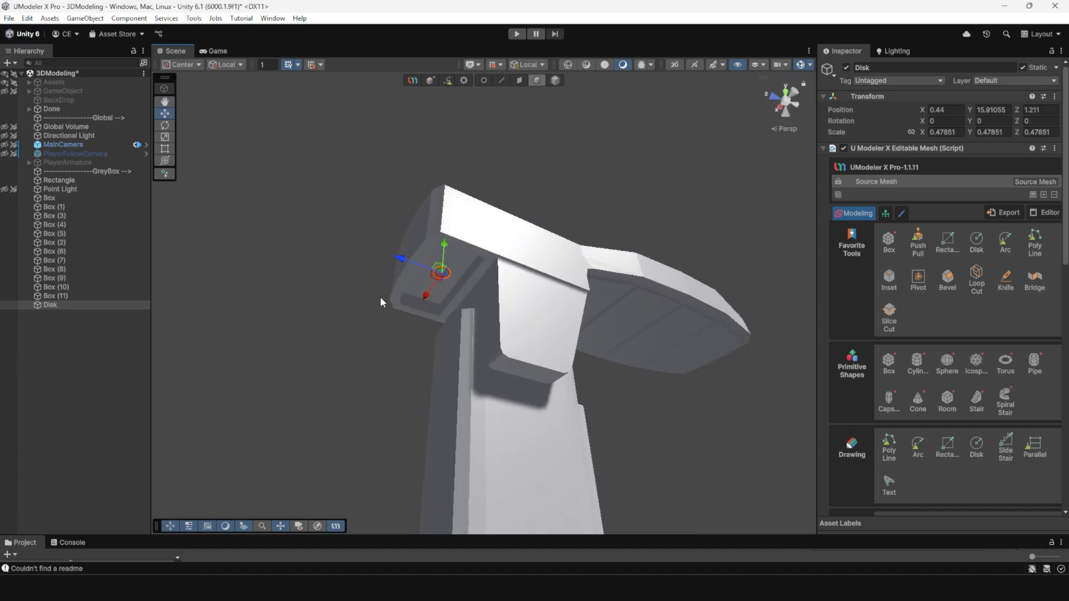
# Draw a multi-point Poly Line from the disk down the rear face of the upper housing
pyautogui.click(1036, 238)
pyautogui.keyDown('alt'); pyautogui.moveTo(570, 316); pyautogui.dragTo(471, 278); pyautogui.keyUp('alt')
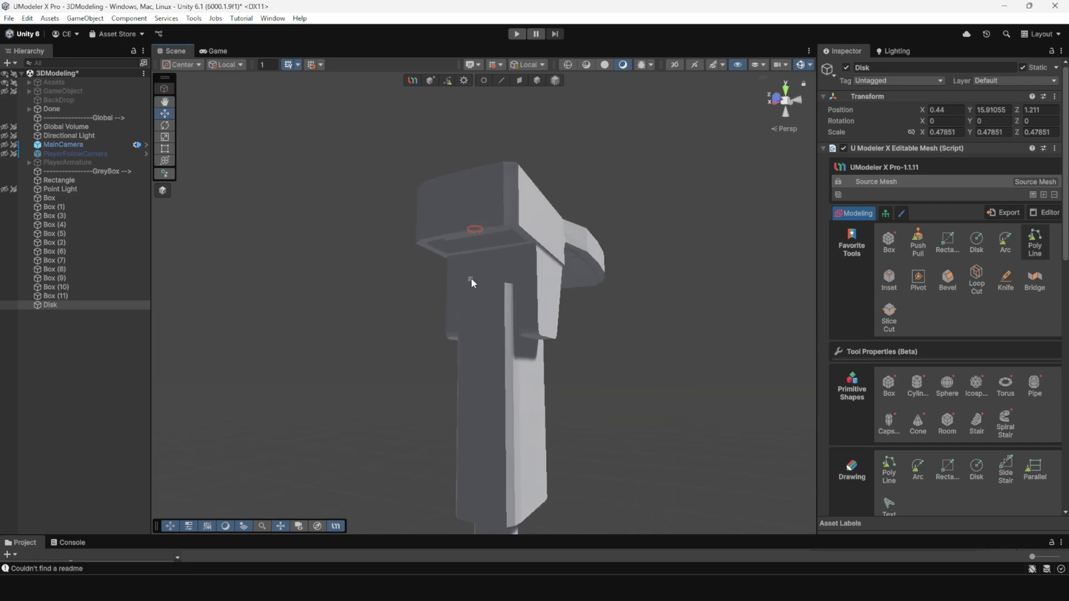
pyautogui.click(481, 293)
pyautogui.click(480, 333)
pyautogui.click(476, 459)
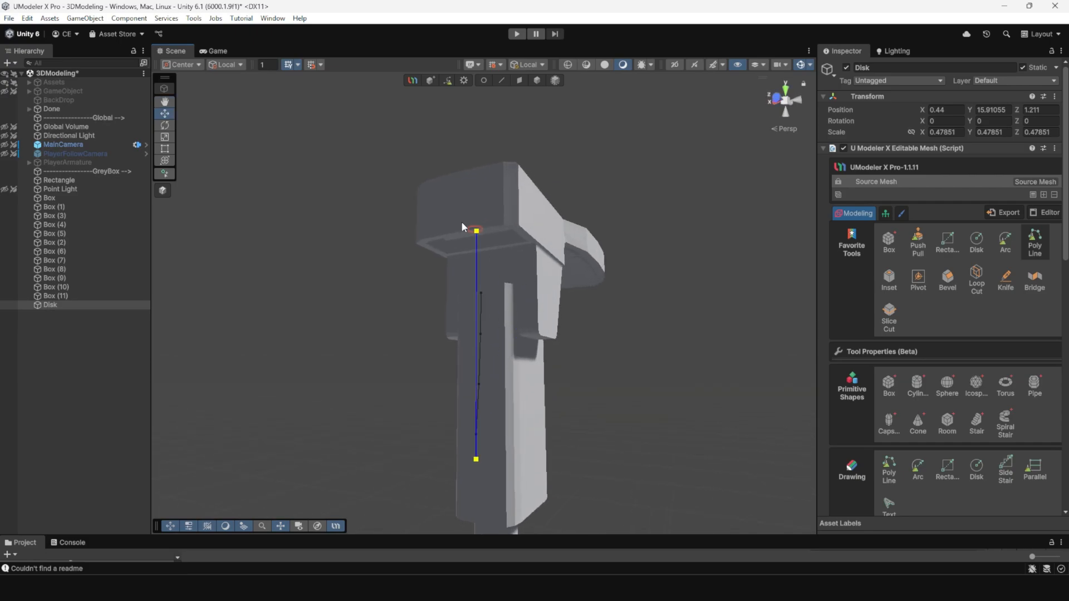
# Move the polyline's vertices to form an outward-bent path from the disk back towards the rear of the housing
pyautogui.click(483, 80)
pyautogui.keyDown('alt'); pyautogui.moveTo(543, 262); pyautogui.dragTo(429, 286); pyautogui.keyUp('alt')
pyautogui.keyDown('alt'); pyautogui.moveTo(479, 479); pyautogui.dragTo(405, 375); pyautogui.keyUp('alt')
pyautogui.press('f')
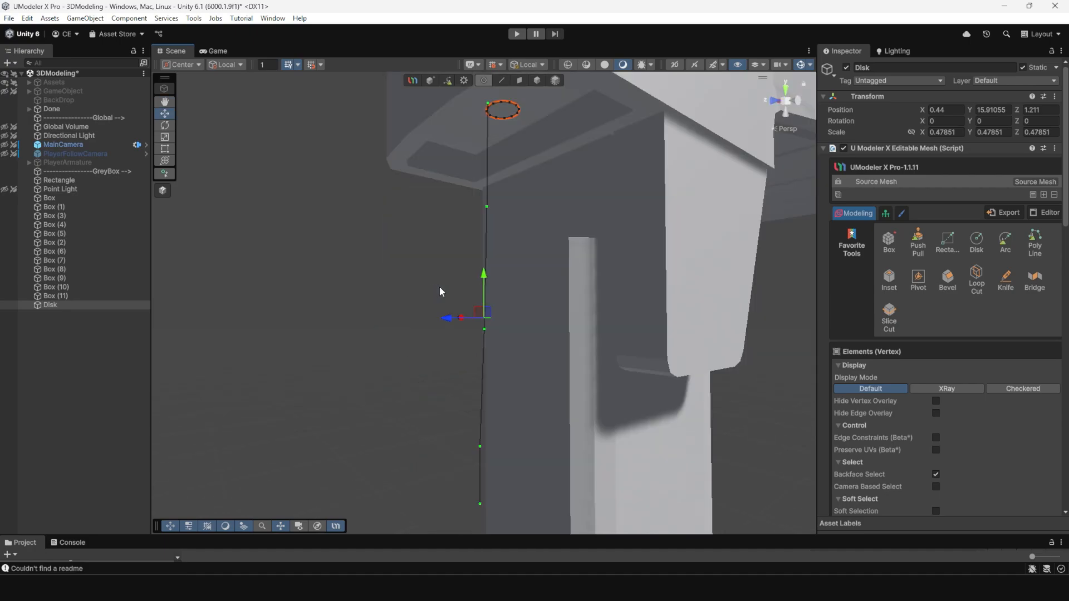
pyautogui.keyDown('alt'); pyautogui.moveTo(440, 287); pyautogui.dragTo(445, 222); pyautogui.keyUp('alt')
pyautogui.moveTo(439, 309); pyautogui.dragTo(612, 340)
pyautogui.moveTo(421, 179)
pyautogui.mouseDown()
pyautogui.moveTo(519, 229)
pyautogui.moveTo(537, 184)
pyautogui.mouseUp()
pyautogui.moveTo(439, 308); pyautogui.dragTo(516, 374)
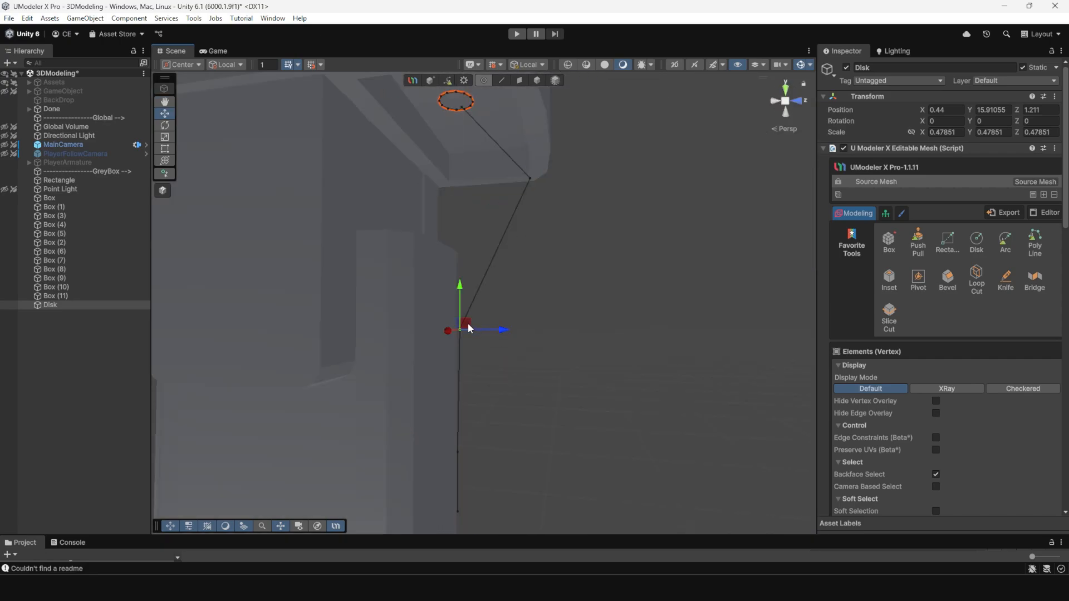
pyautogui.moveTo(467, 324)
pyautogui.mouseDown()
pyautogui.moveTo(523, 232)
pyautogui.moveTo(519, 217)
pyautogui.mouseUp()
pyautogui.moveTo(429, 412)
pyautogui.mouseDown()
pyautogui.moveTo(470, 469)
pyautogui.moveTo(483, 470)
pyautogui.moveTo(480, 281)
pyautogui.moveTo(470, 300)
pyautogui.moveTo(483, 312)
pyautogui.moveTo(490, 232)
pyautogui.moveTo(443, 298)
pyautogui.moveTo(473, 264)
pyautogui.moveTo(353, 189)
pyautogui.moveTo(669, 223)
pyautogui.mouseUp()
pyautogui.click(476, 293)
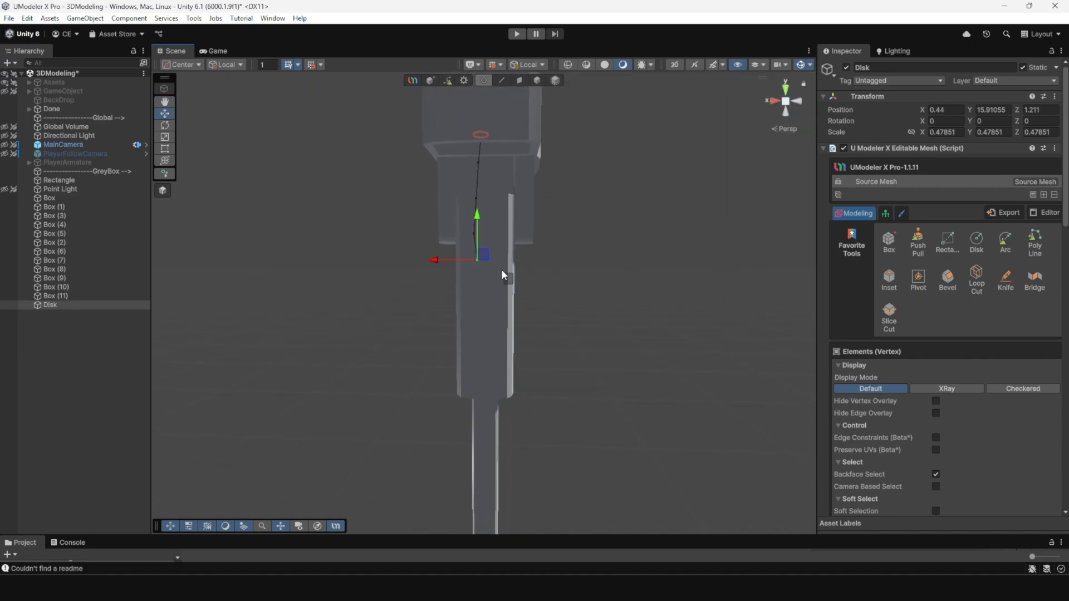
pyautogui.keyDown('alt'); pyautogui.moveTo(432, 234); pyautogui.dragTo(512, 211); pyautogui.keyUp('alt')
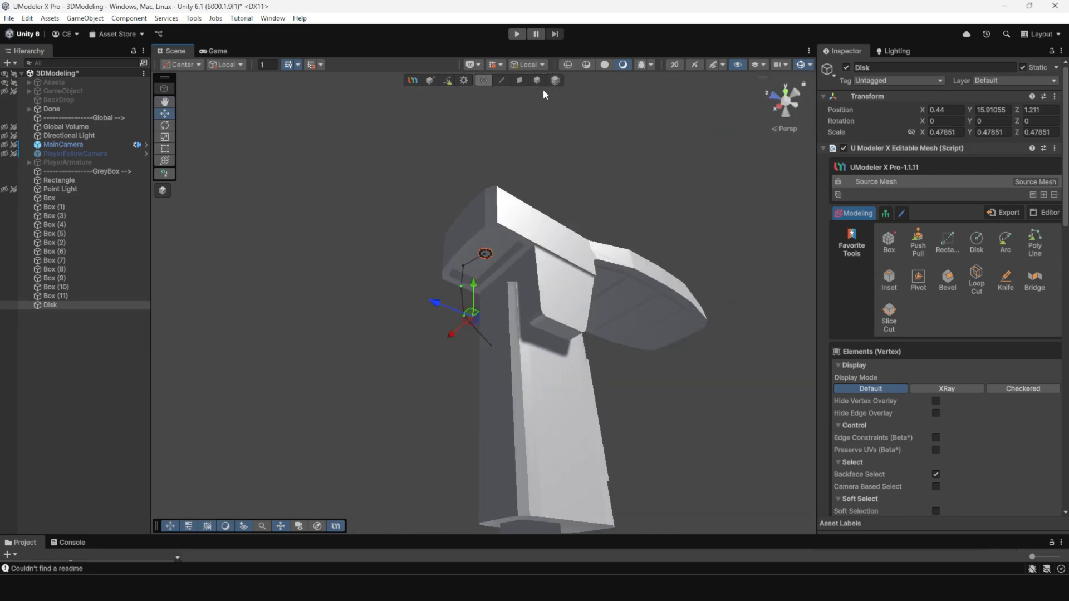
# Select the polyline's edges as a path, sweep the disk face along them into a curved pipe, and deselect it
pyautogui.click(521, 81)
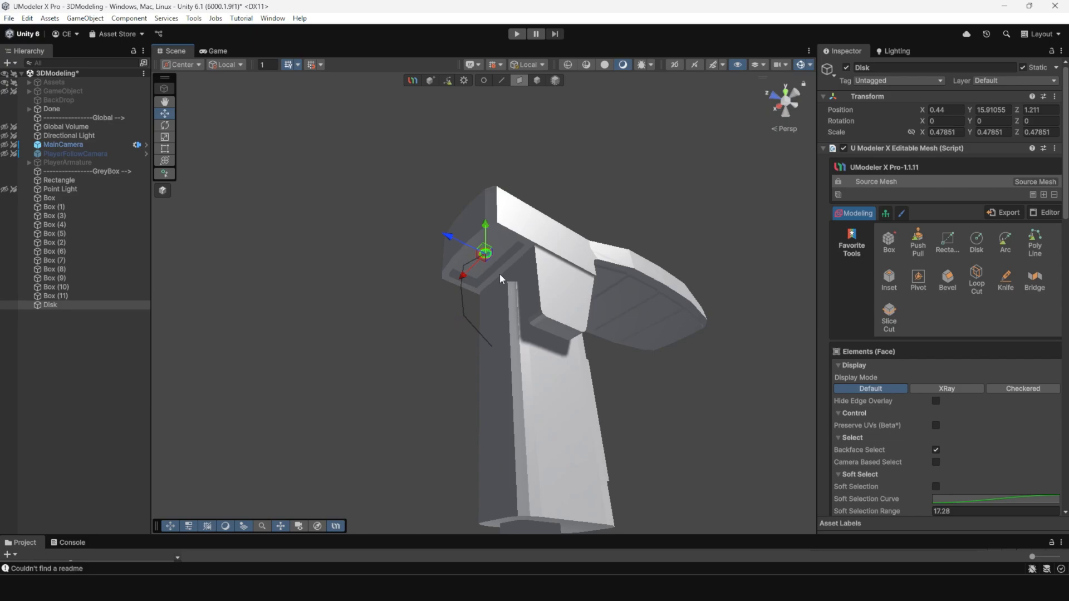
pyautogui.press('2')
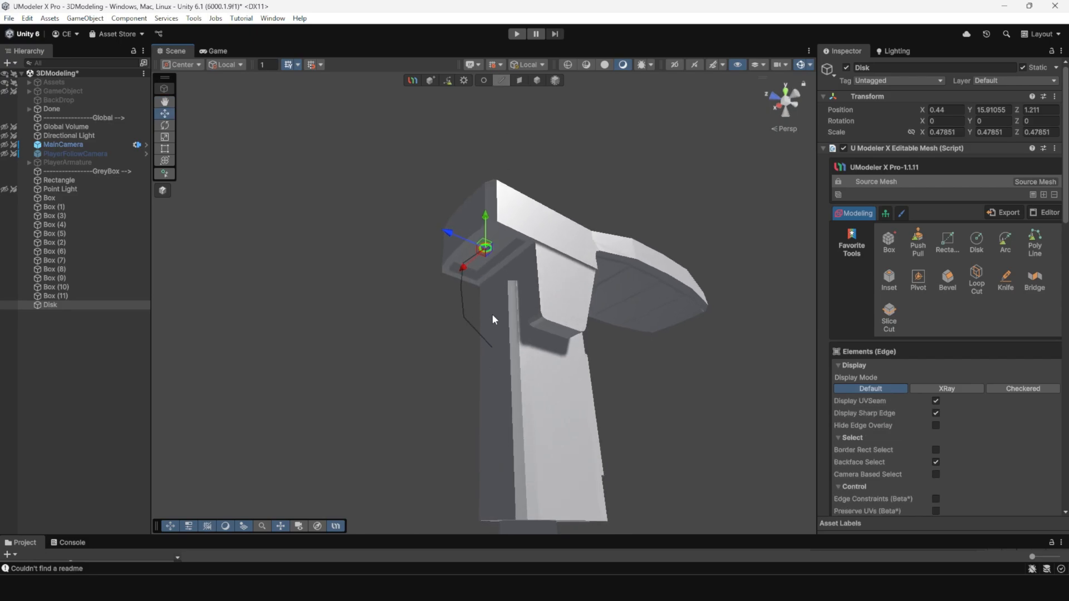
pyautogui.keyDown('alt'); pyautogui.moveTo(465, 317); pyautogui.dragTo(558, 330); pyautogui.keyUp('alt')
pyautogui.scroll(2, 558, 330)
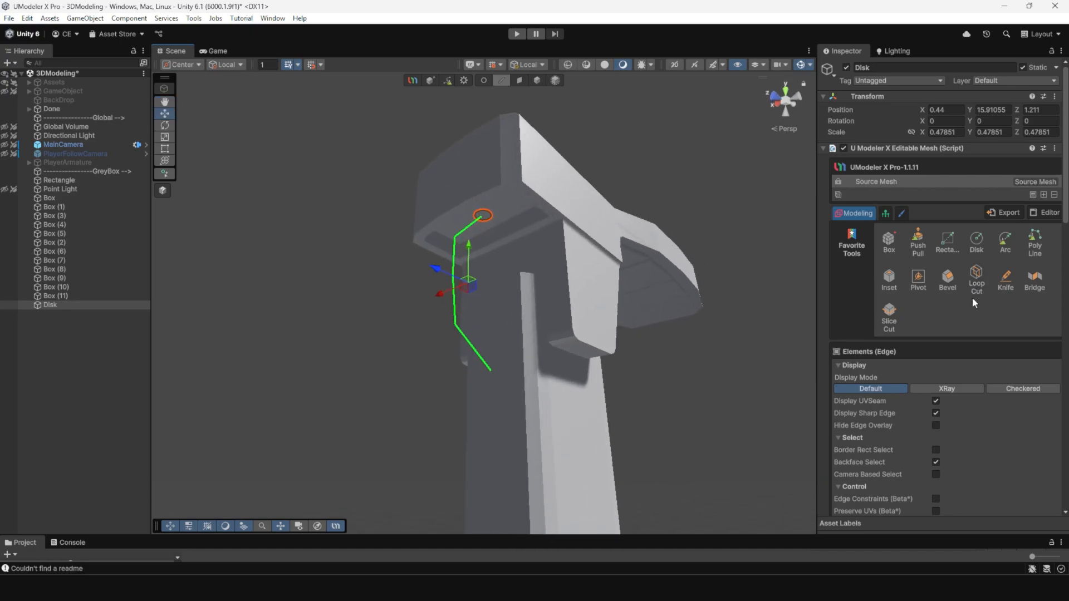
pyautogui.scroll(-15, 971, 301)
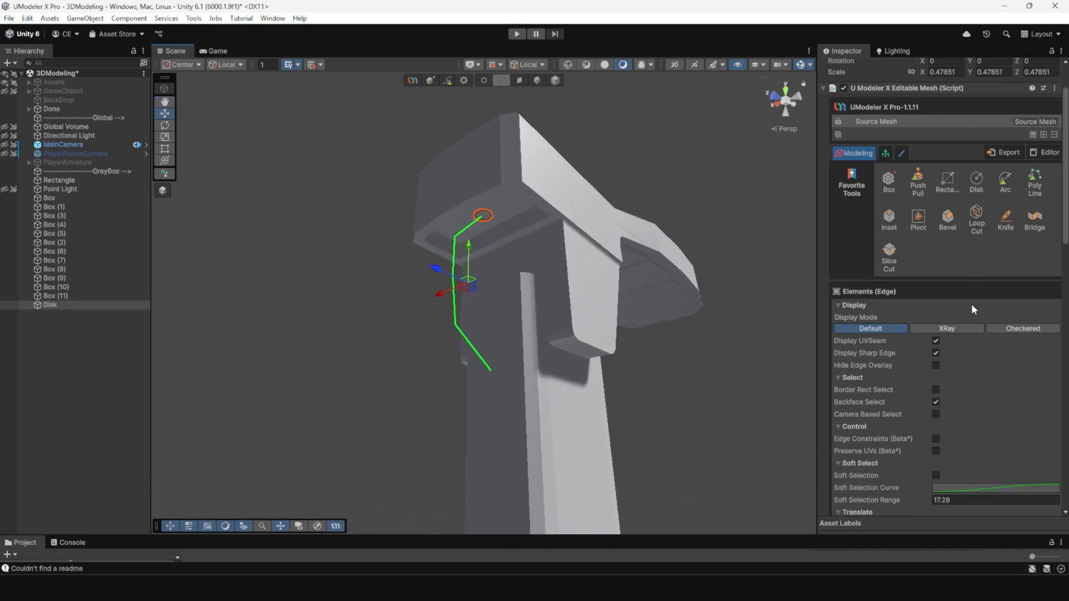
pyautogui.click(953, 312)
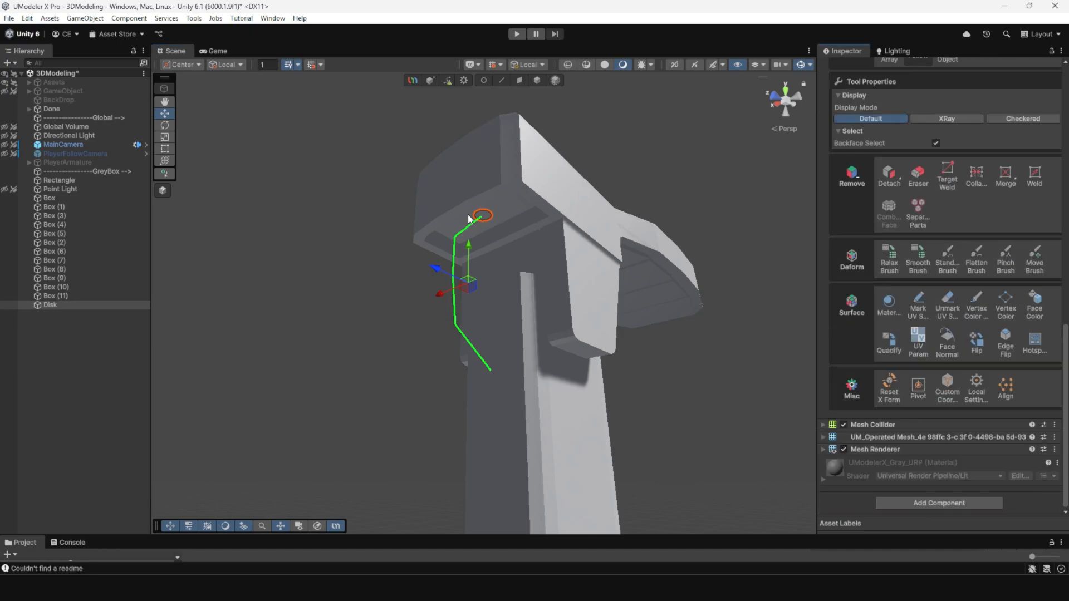
pyautogui.scroll(2, 500, 233)
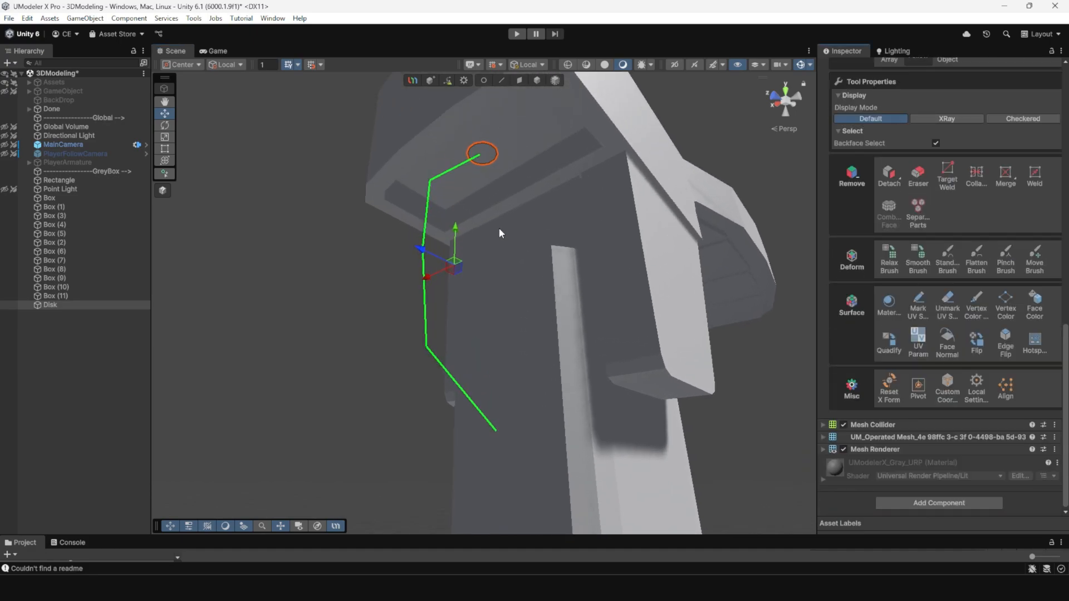
pyautogui.click(489, 157)
pyautogui.keyDown('alt'); pyautogui.moveTo(489, 158); pyautogui.dragTo(702, 314); pyautogui.keyUp('alt')
pyautogui.scroll(-5, 479, 253)
pyautogui.keyDown('alt'); pyautogui.moveTo(479, 253); pyautogui.dragTo(625, 300); pyautogui.keyUp('alt')
pyautogui.scroll(3, 506, 291)
pyautogui.scroll(-6, 544, 329)
pyautogui.click(544, 329)
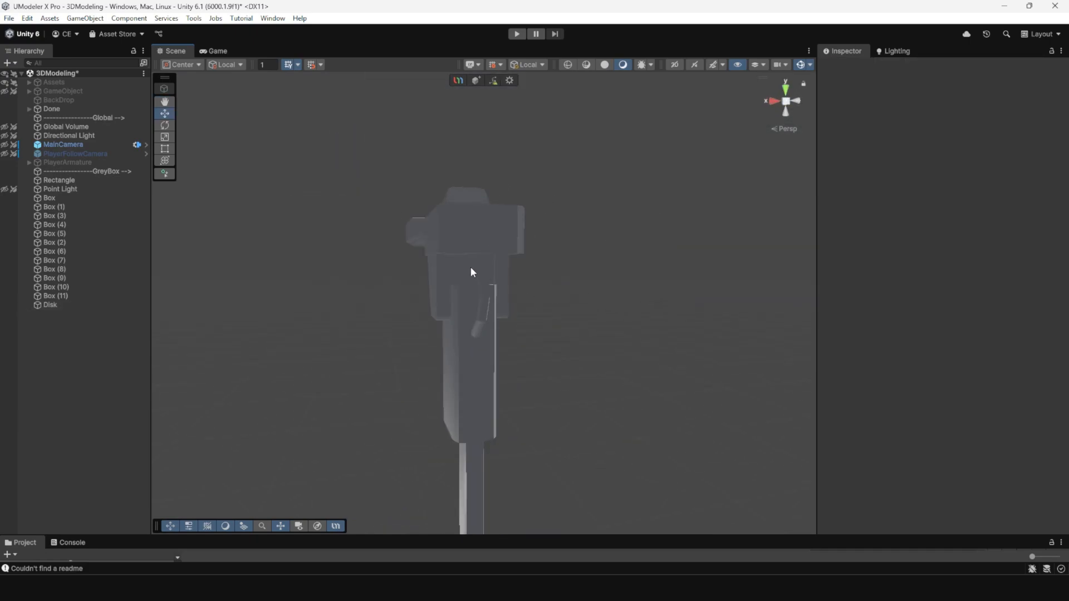
# Try to place a duplicate of the curved pipe beside the original, and undo the copy
pyautogui.scroll(4, 471, 271)
pyautogui.click(475, 303)
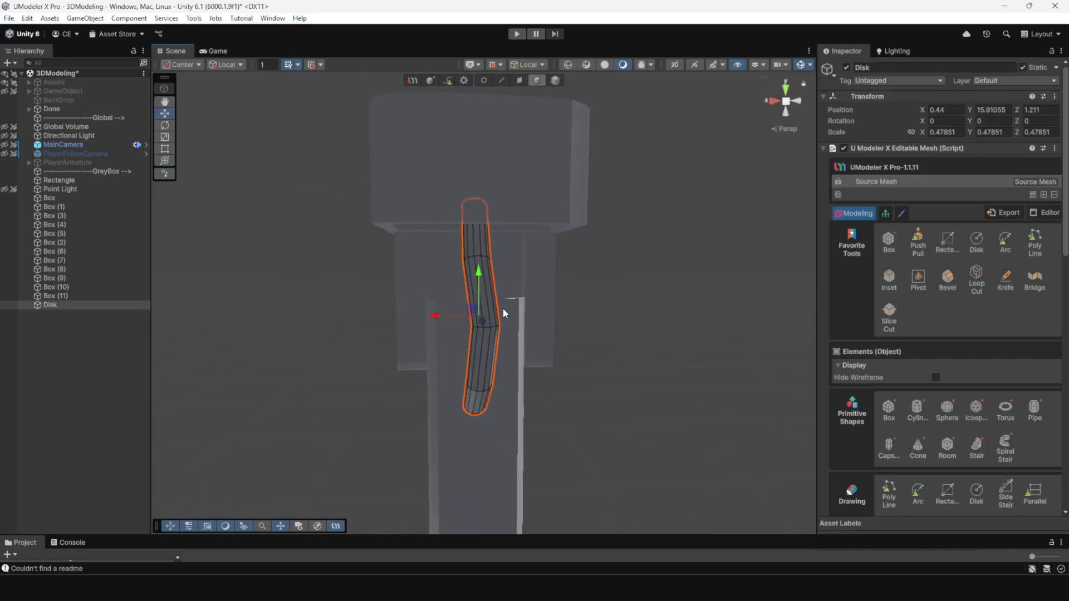
pyautogui.hotkey('ctrl', 'd')
pyautogui.moveTo(435, 315); pyautogui.dragTo(490, 295)
pyautogui.scroll(-5, 490, 295)
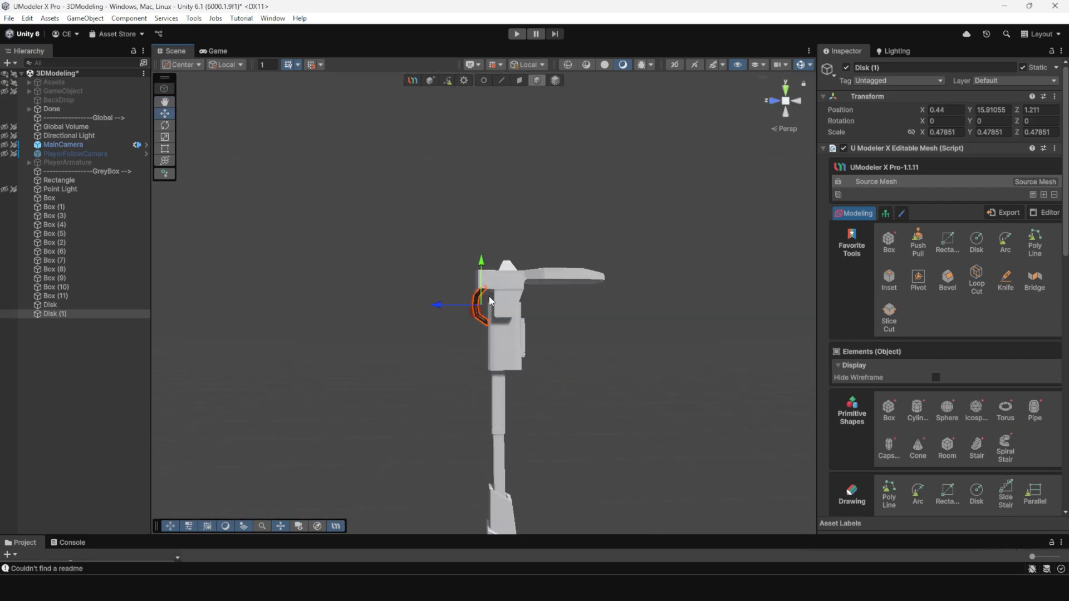
pyautogui.hotkey('ctrl', 'z')
# Shift the curved pipe slightly sideways behind the housing, and deselect it
pyautogui.keyDown('alt'); pyautogui.moveTo(406, 310); pyautogui.dragTo(529, 278); pyautogui.keyUp('alt')
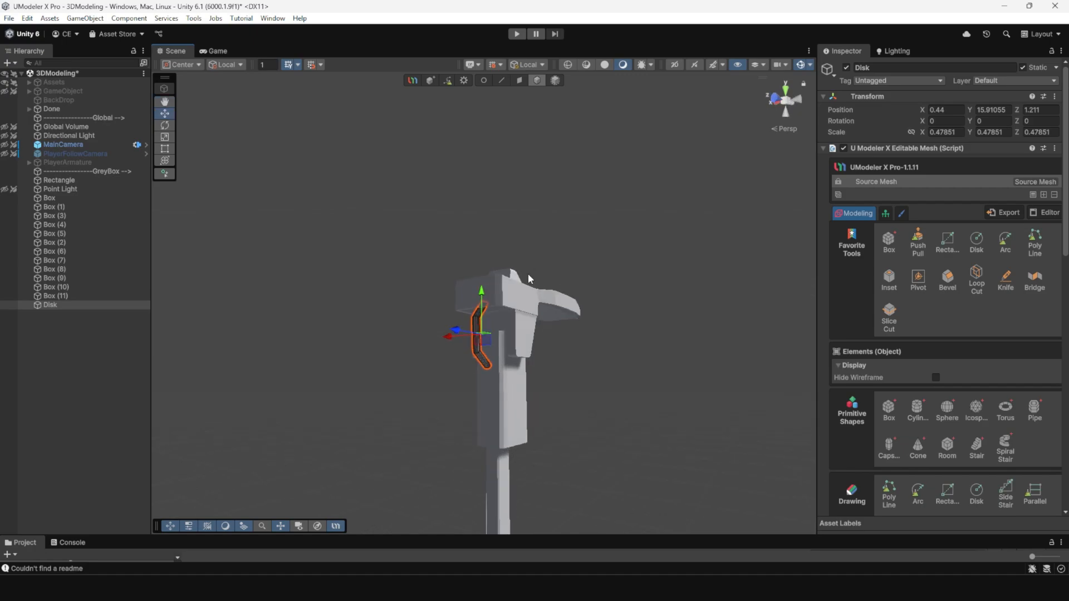
pyautogui.press('f')
pyautogui.keyDown('alt'); pyautogui.moveTo(475, 305); pyautogui.dragTo(553, 329); pyautogui.keyUp('alt')
pyautogui.moveTo(448, 304); pyautogui.dragTo(455, 305)
pyautogui.scroll(-4, 631, 283)
pyautogui.click(631, 282)
# Narrow the tapered side bracket under the lamp head by moving its rear vertices inward along Z
pyautogui.keyDown('alt'); pyautogui.moveTo(631, 283); pyautogui.dragTo(445, 267); pyautogui.keyUp('alt')
pyautogui.keyDown('alt'); pyautogui.moveTo(523, 261); pyautogui.dragTo(446, 234, button='right'); pyautogui.keyUp('alt')
pyautogui.keyDown('alt'); pyautogui.moveTo(445, 234); pyautogui.dragTo(509, 309); pyautogui.keyUp('alt')
pyautogui.keyDown('alt'); pyautogui.moveTo(508, 309); pyautogui.dragTo(490, 261, button='right'); pyautogui.keyUp('alt')
pyautogui.keyDown('alt'); pyautogui.moveTo(490, 262); pyautogui.dragTo(451, 286); pyautogui.keyUp('alt')
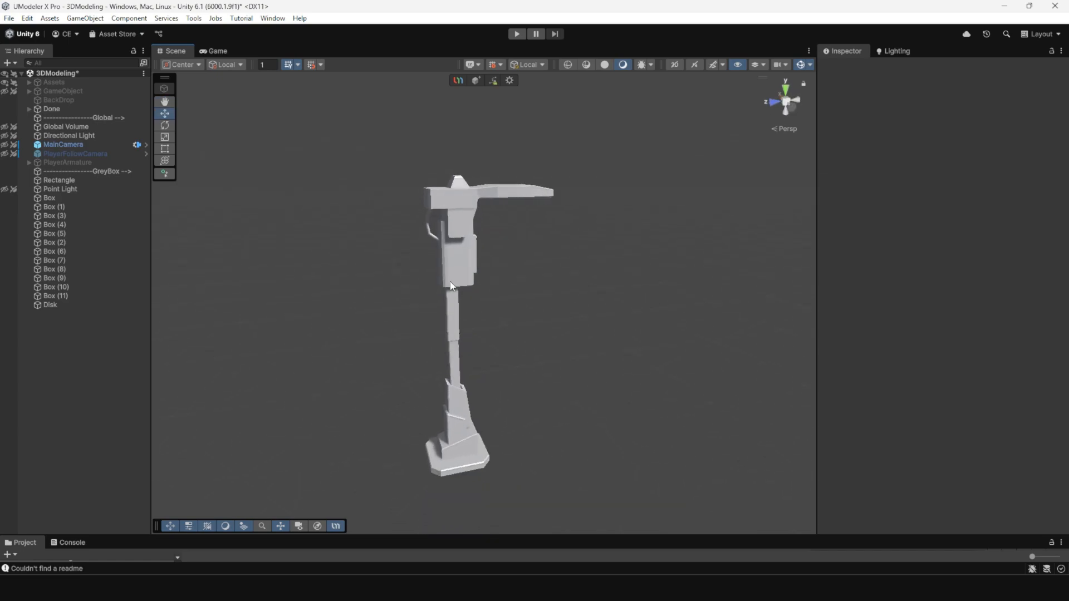
pyautogui.click(462, 217)
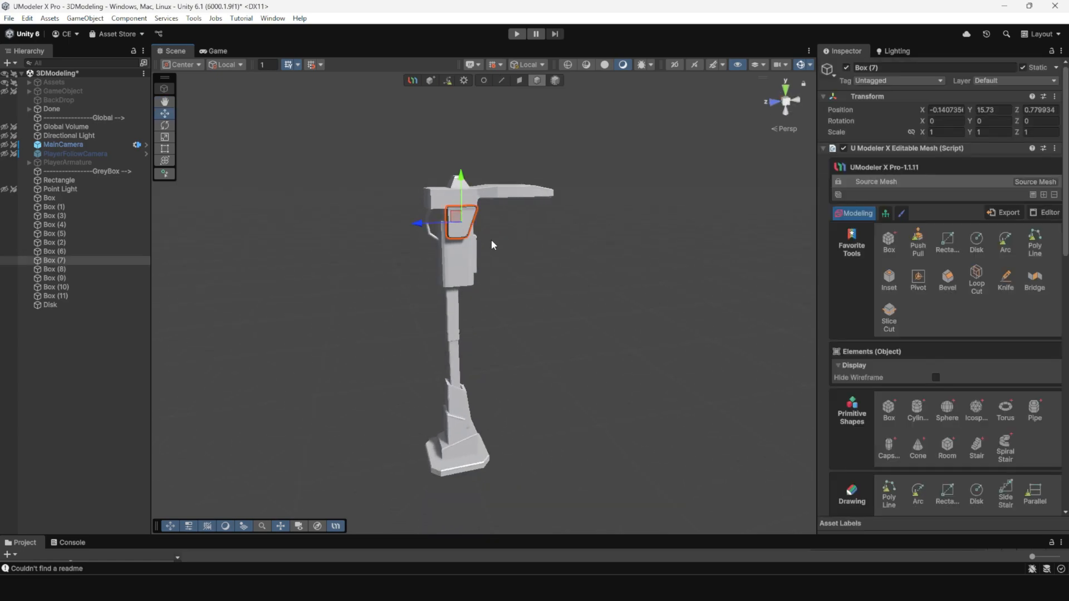
pyautogui.press('f')
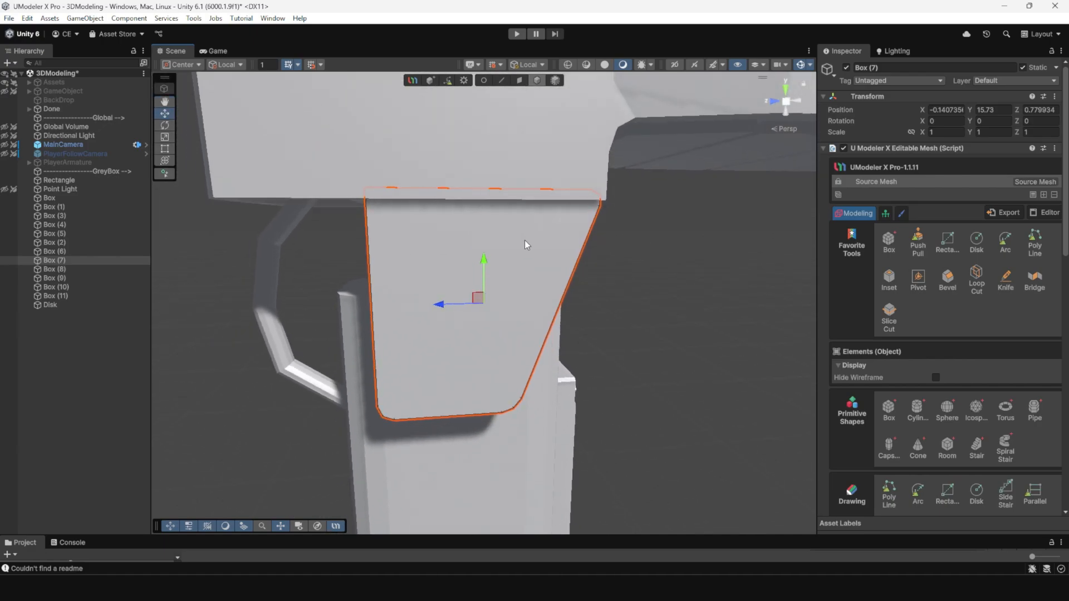
pyautogui.click(483, 85)
pyautogui.keyDown('alt'); pyautogui.moveTo(564, 317); pyautogui.dragTo(472, 339); pyautogui.keyUp('alt')
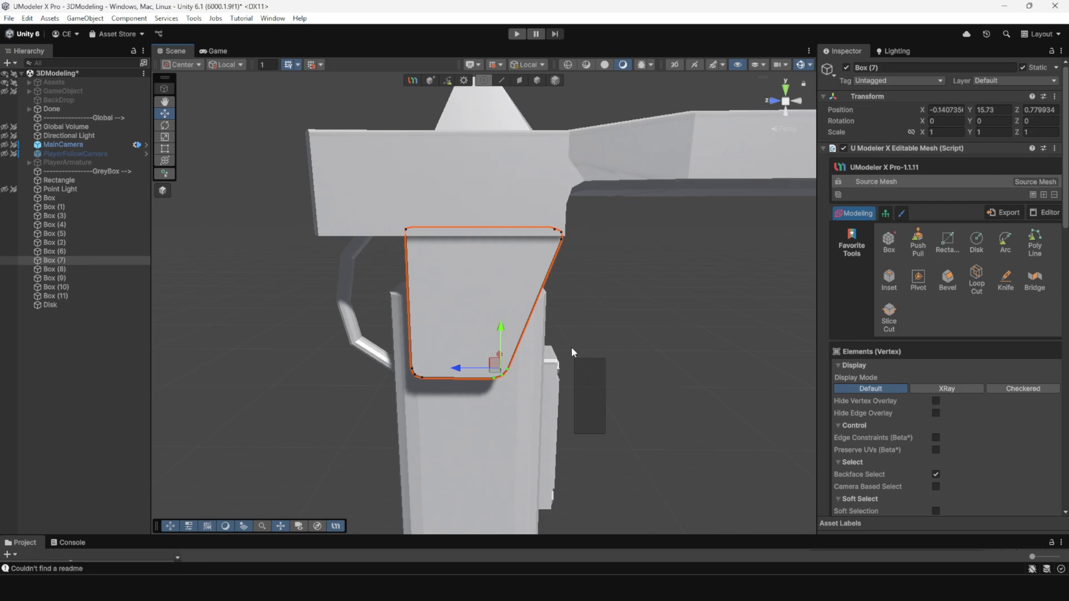
pyautogui.moveTo(387, 192); pyautogui.dragTo(440, 445)
pyautogui.moveTo(376, 332)
pyautogui.mouseDown()
pyautogui.moveTo(445, 349)
pyautogui.moveTo(346, 310)
pyautogui.moveTo(584, 313)
pyautogui.moveTo(394, 323)
pyautogui.mouseUp()
# Try to cut a stepped notch into the side bracket with Poly Line, and undo the cut
pyautogui.keyDown('alt'); pyautogui.moveTo(394, 324); pyautogui.dragTo(368, 324); pyautogui.keyUp('alt')
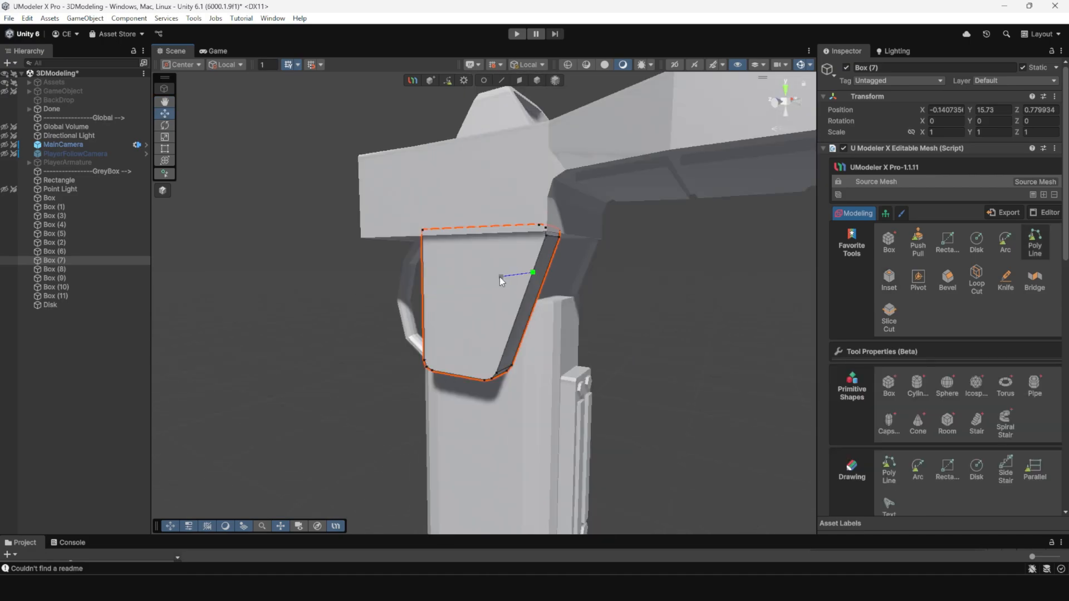
pyautogui.click(909, 250)
pyautogui.moveTo(514, 311)
pyautogui.mouseDown()
pyautogui.moveTo(547, 323)
pyautogui.moveTo(655, 248)
pyautogui.moveTo(562, 318)
pyautogui.moveTo(319, 284)
pyautogui.moveTo(663, 231)
pyautogui.moveTo(511, 247)
pyautogui.mouseUp()
pyautogui.scroll(-3, 547, 323)
pyautogui.click(663, 231)
pyautogui.scroll(-3, 663, 231)
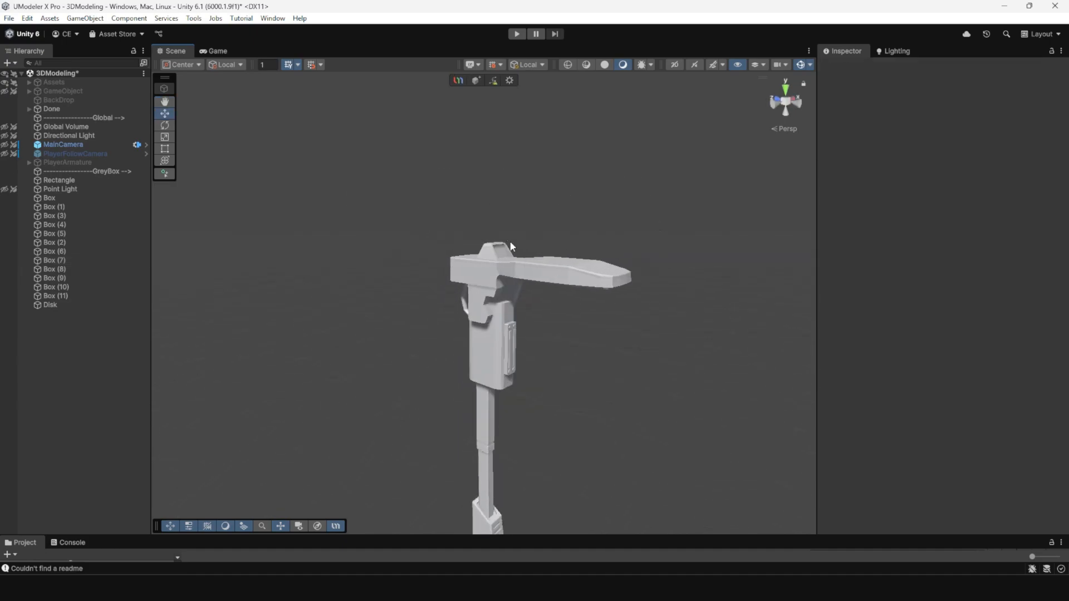
pyautogui.hotkey('ctrl', 'z')
pyautogui.hotkey('ctrl', 'z')
pyautogui.hotkey('ctrl', 'z')
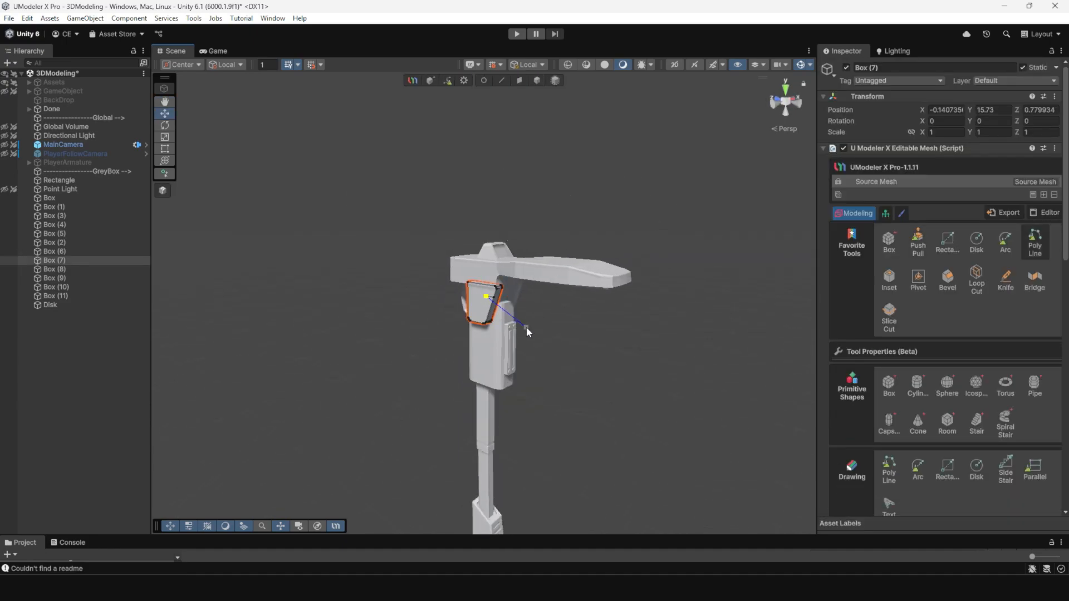
pyautogui.hotkey('ctrl', 'z')
pyautogui.hotkey('ctrl', 'z')
# Select the lamp head, enlarge the project browser, and open the _Tutorials folder containing the materials
pyautogui.click(579, 289)
pyautogui.scroll(-3, 578, 289)
pyautogui.keyDown('alt'); pyautogui.moveTo(579, 289); pyautogui.dragTo(551, 228); pyautogui.keyUp('alt')
pyautogui.click(530, 196)
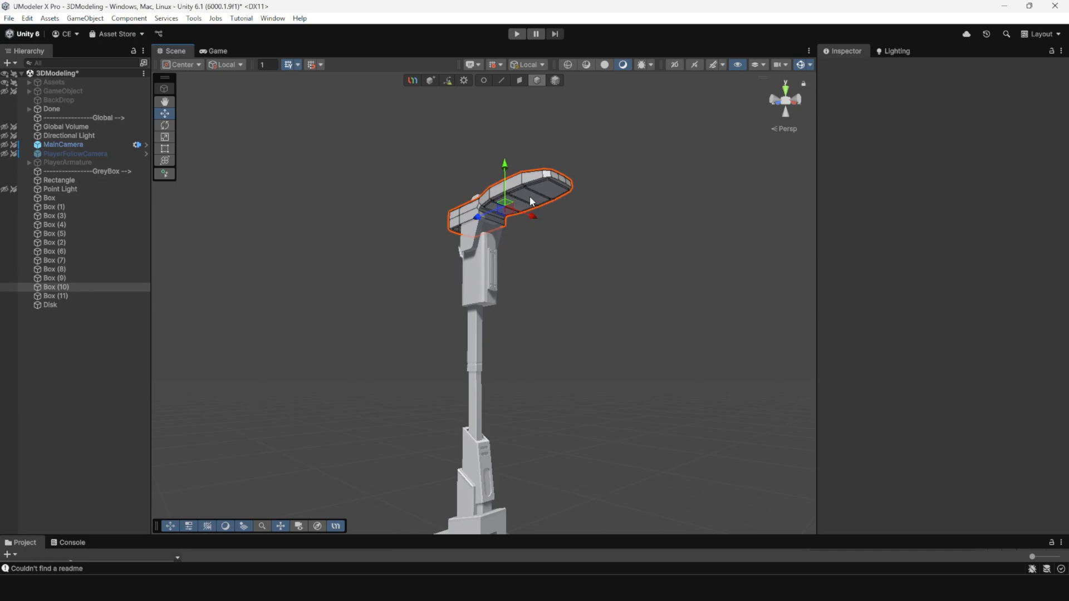
pyautogui.moveTo(435, 529); pyautogui.dragTo(432, 388)
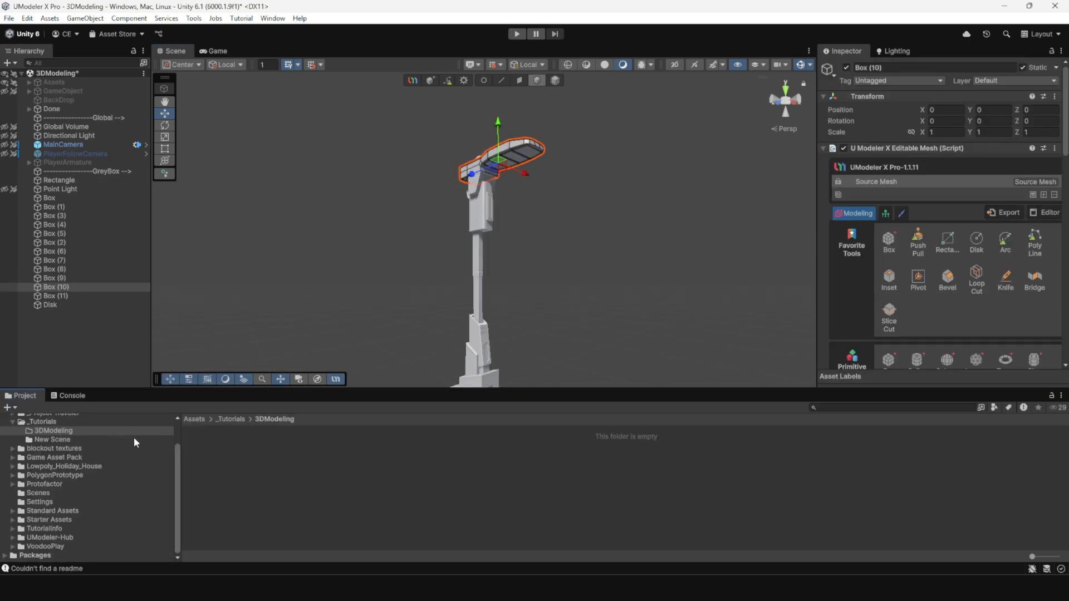
pyautogui.click(61, 439)
pyautogui.scroll(2, 61, 453)
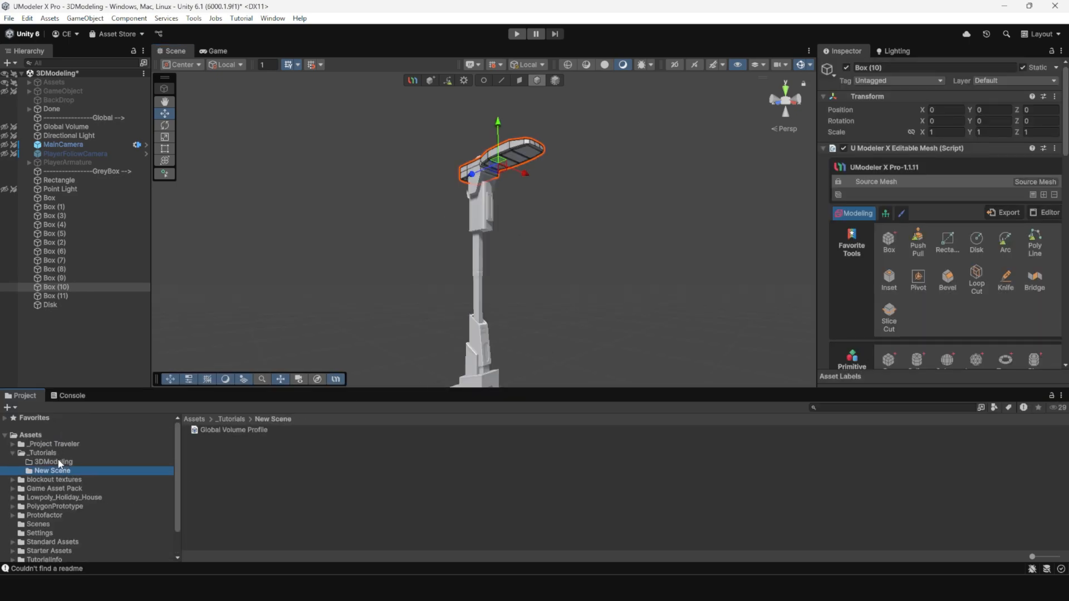
pyautogui.click(45, 453)
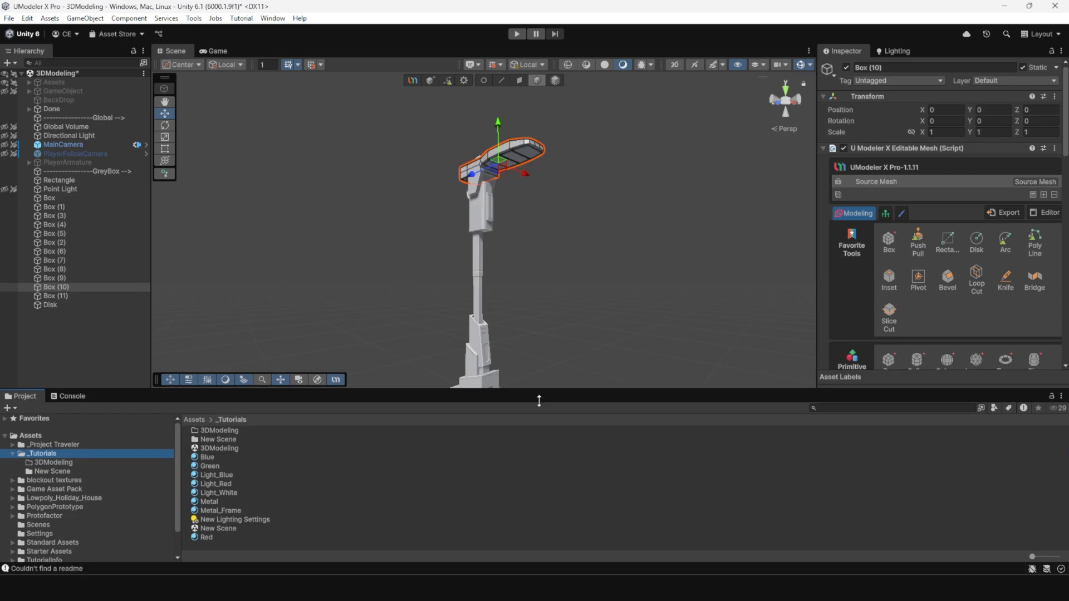
# Reduce the height of the project browser and save the scene
pyautogui.moveTo(539, 395); pyautogui.dragTo(557, 458)
pyautogui.click(10, 19)
pyautogui.click(28, 72)
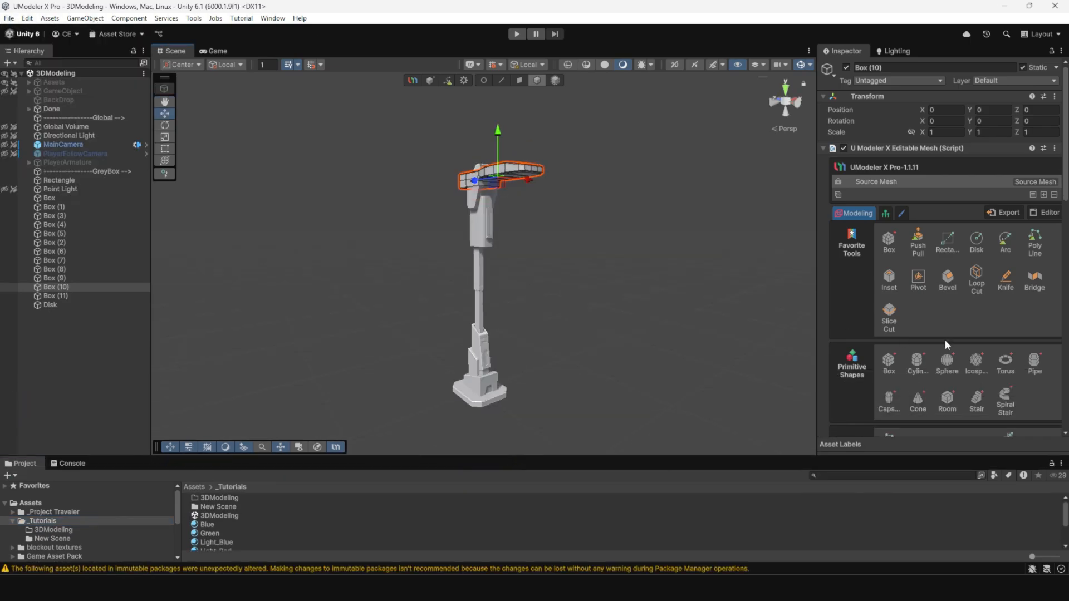
# Use the Material tool to add a second material slot to the lamp head and set it to Light_White
pyautogui.scroll(-10, 948, 326)
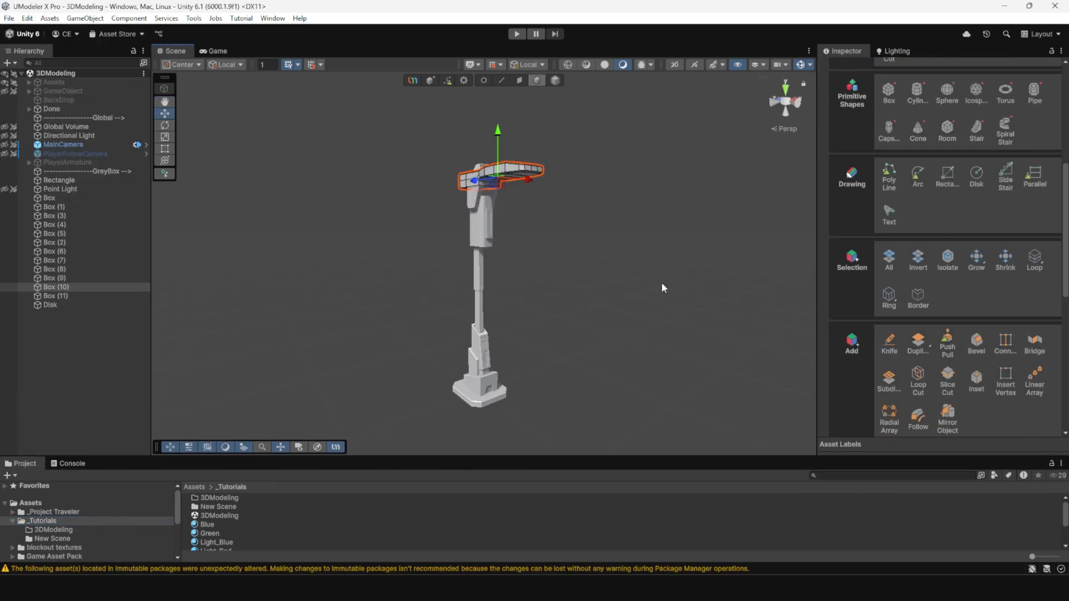
pyautogui.moveTo(663, 286)
pyautogui.keyDown('alt'); pyautogui.mouseDown()
pyautogui.moveTo(512, 192)
pyautogui.moveTo(601, 197)
pyautogui.mouseUp(); pyautogui.keyUp('alt')
pyautogui.scroll(-10, 928, 301)
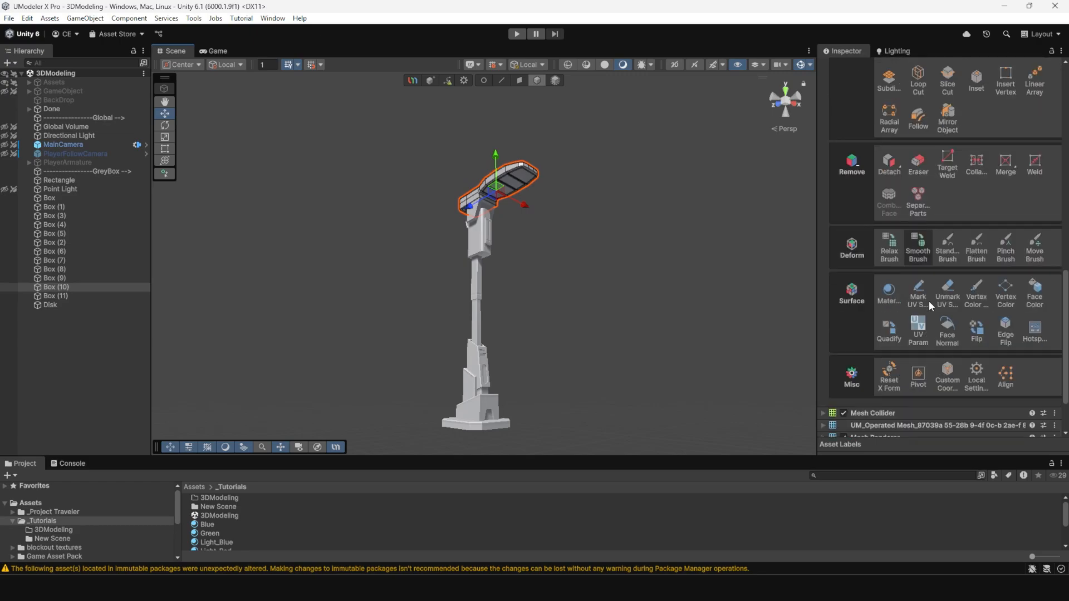
pyautogui.click(890, 259)
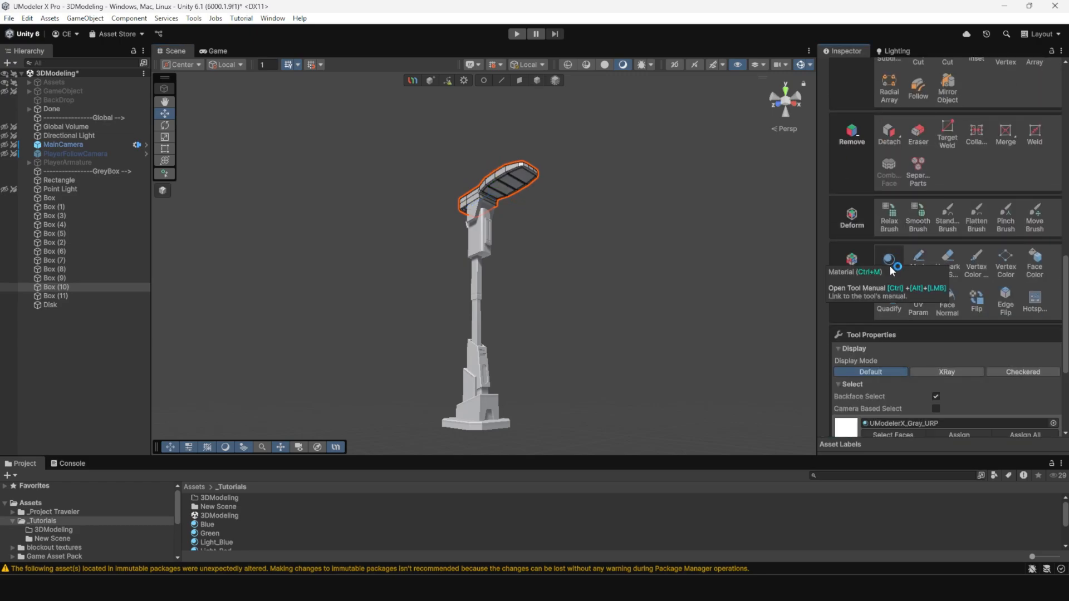
pyautogui.scroll(-5, 940, 359)
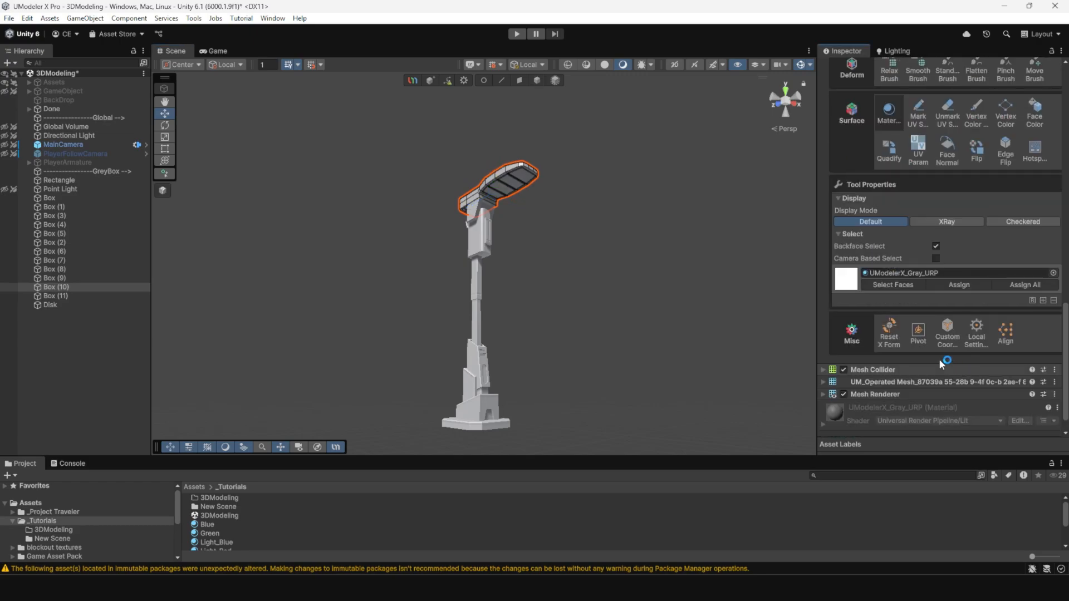
pyautogui.click(1043, 301)
pyautogui.moveTo(328, 455); pyautogui.dragTo(328, 373)
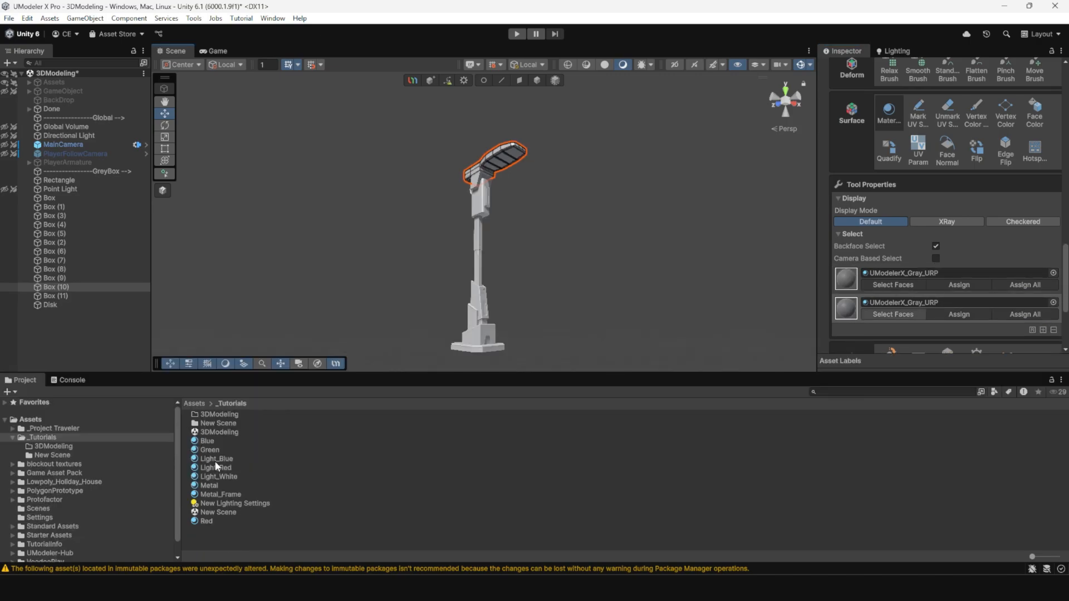
pyautogui.moveTo(212, 478); pyautogui.dragTo(885, 306)
# Assign the Light_White material to the recessed panel faces on the underside of the lamp head
pyautogui.scroll(3, 489, 157)
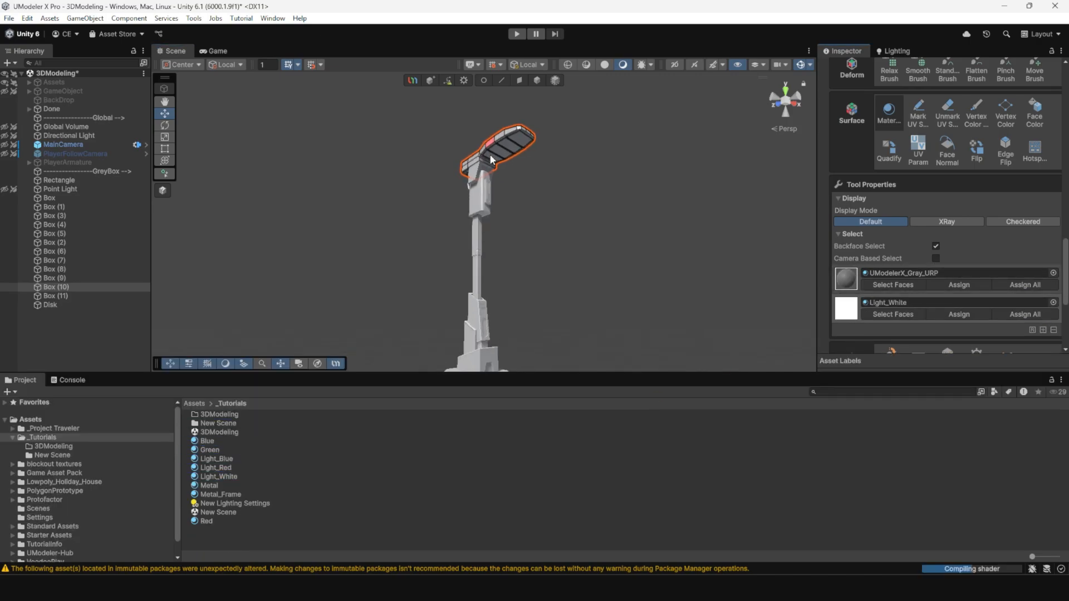
pyautogui.moveTo(492, 135); pyautogui.dragTo(515, 120)
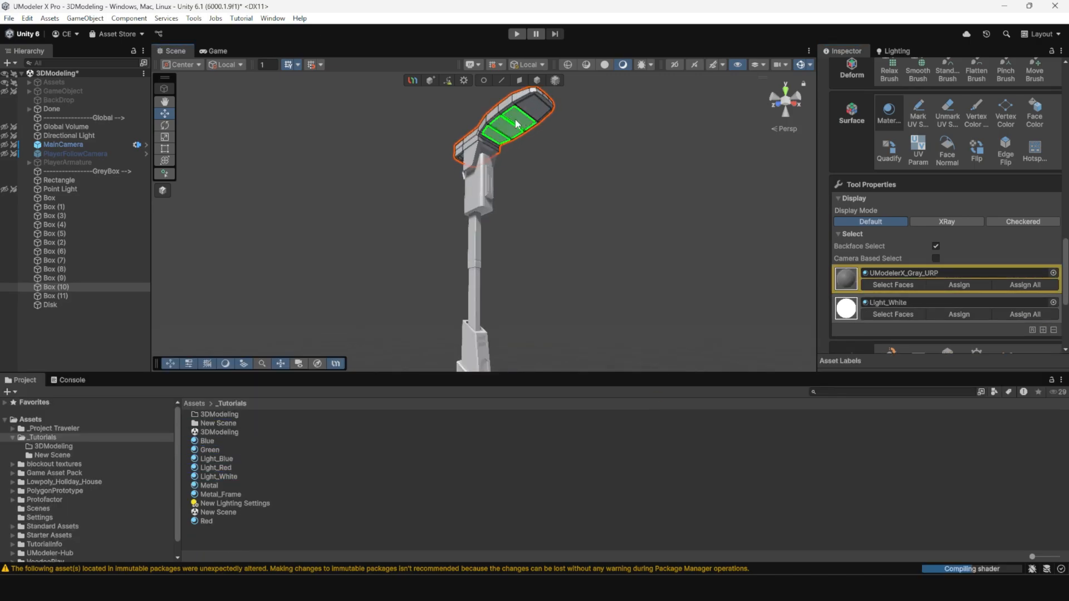
pyautogui.click(958, 314)
# Inspect the pole from the front and select the panel with two long recessed slots on the upper housing
pyautogui.scroll(-2, 597, 215)
pyautogui.keyDown('alt'); pyautogui.moveTo(597, 215); pyautogui.dragTo(496, 212); pyautogui.keyUp('alt')
pyautogui.scroll(2, 496, 213)
pyautogui.moveTo(496, 216)
pyautogui.mouseDown(button='middle')
pyautogui.moveTo(480, 181)
pyautogui.moveTo(501, 224)
pyautogui.mouseUp(button='middle')
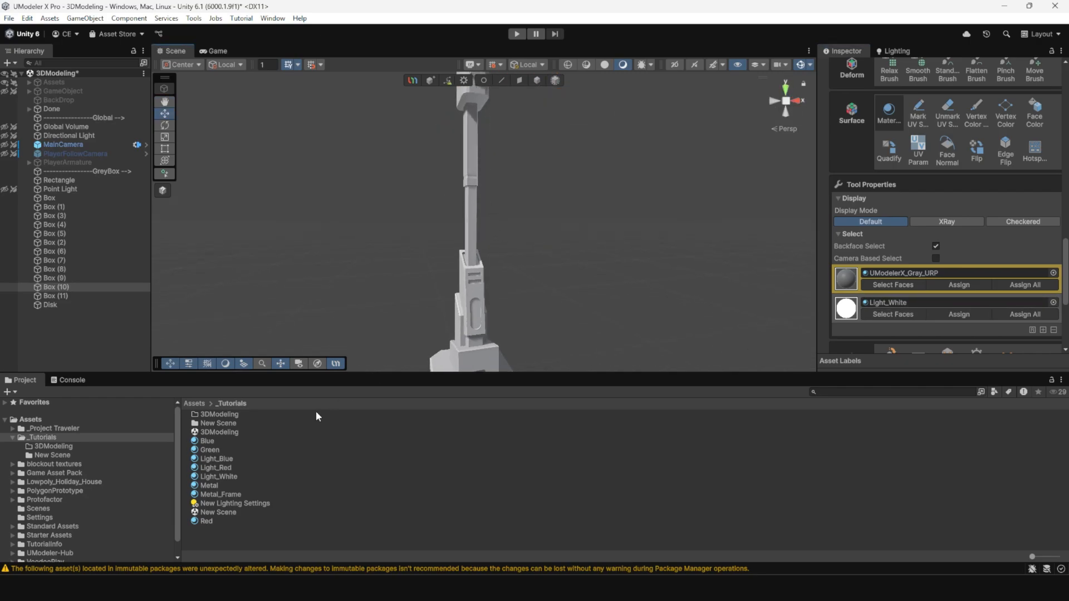
pyautogui.moveTo(482, 173); pyautogui.dragTo(444, 245, button='middle')
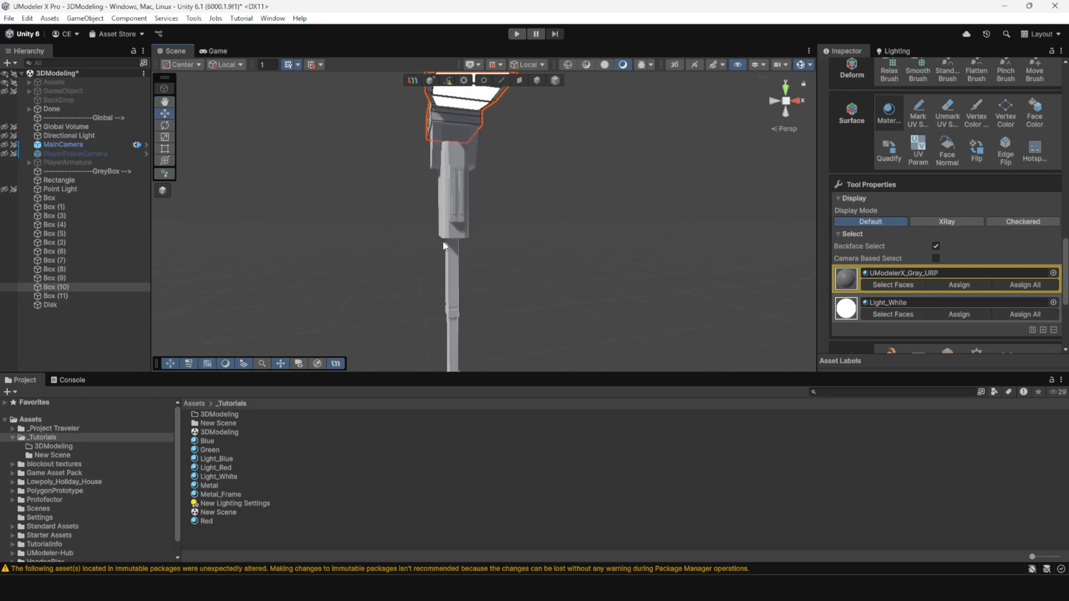
pyautogui.scroll(4, 437, 225)
pyautogui.keyDown('alt'); pyautogui.moveTo(431, 205); pyautogui.dragTo(498, 170); pyautogui.keyUp('alt')
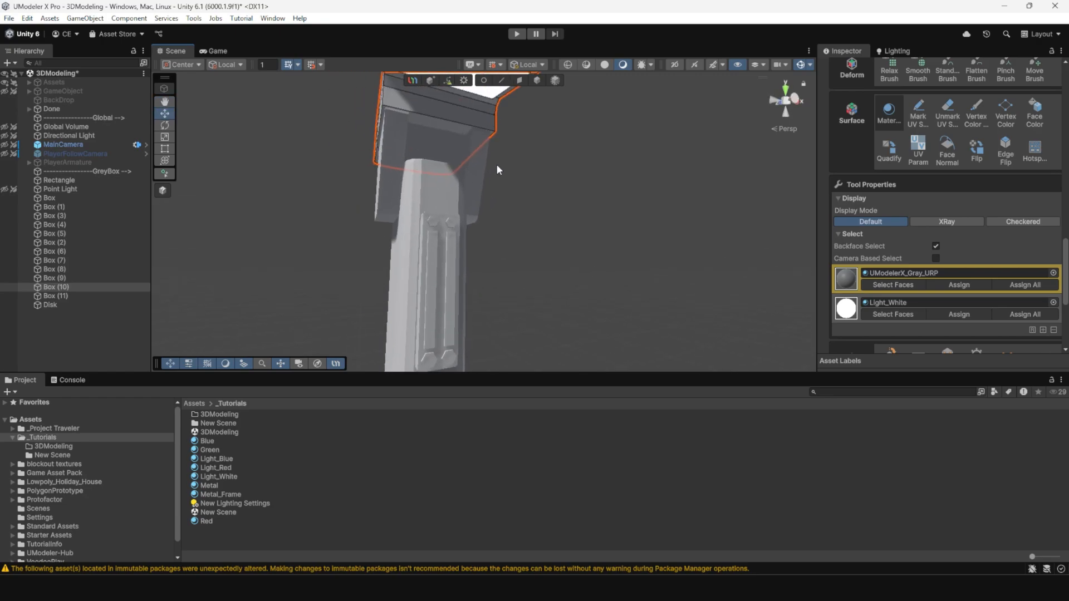
pyautogui.click(443, 272)
pyautogui.scroll(-4, 470, 245)
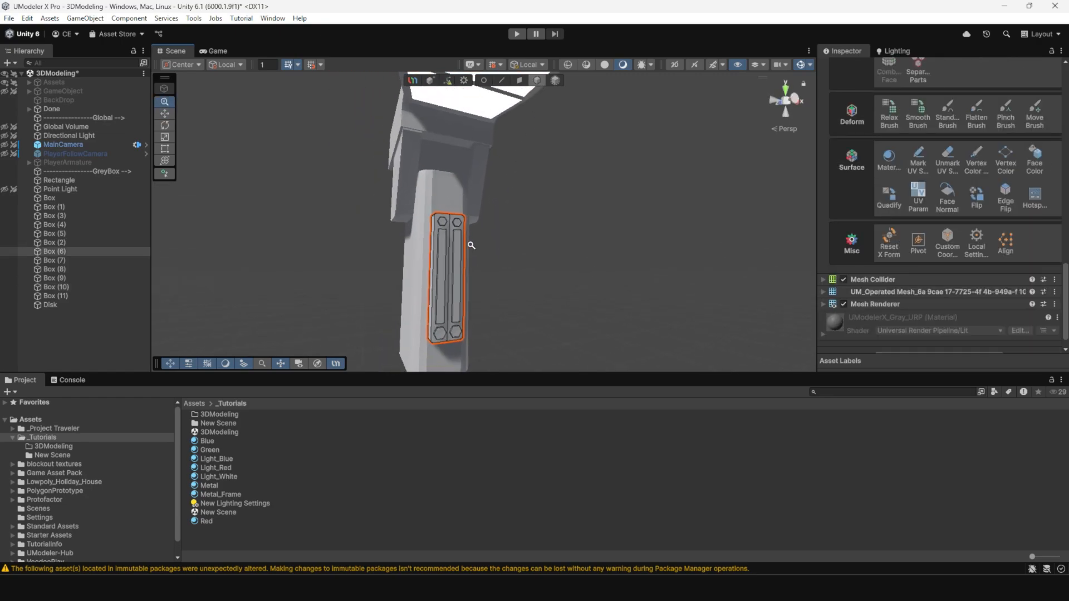
pyautogui.keyDown('alt'); pyautogui.moveTo(470, 246); pyautogui.dragTo(485, 296); pyautogui.keyUp('alt')
pyautogui.moveTo(485, 296); pyautogui.dragTo(529, 244, button='middle')
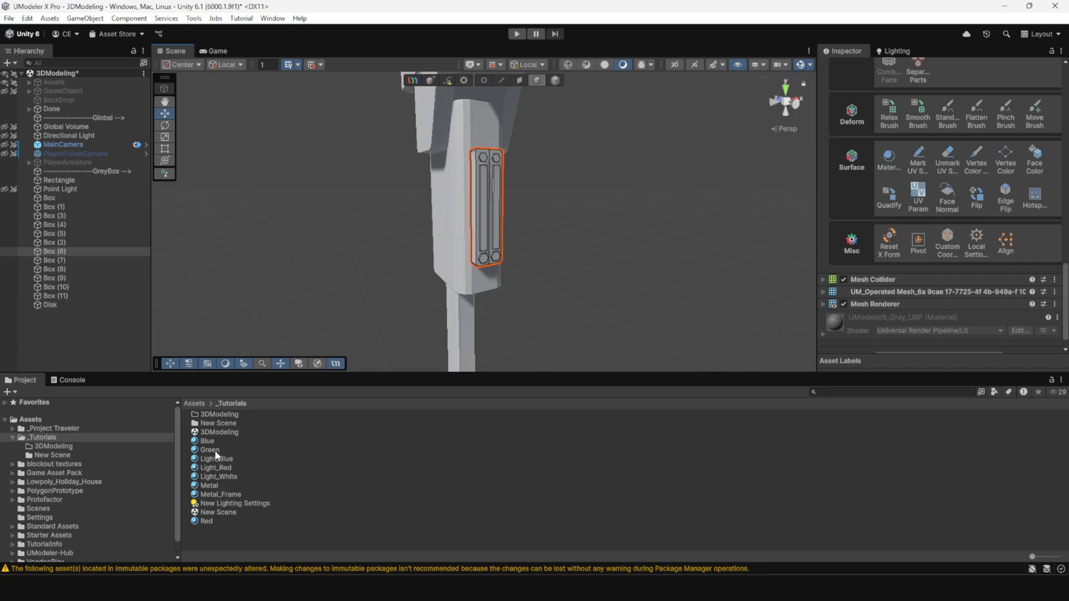
# Duplicate the Light_White material and rename the copy Light_Green
pyautogui.click(218, 476)
pyautogui.hotkey('ctrl', 'd')
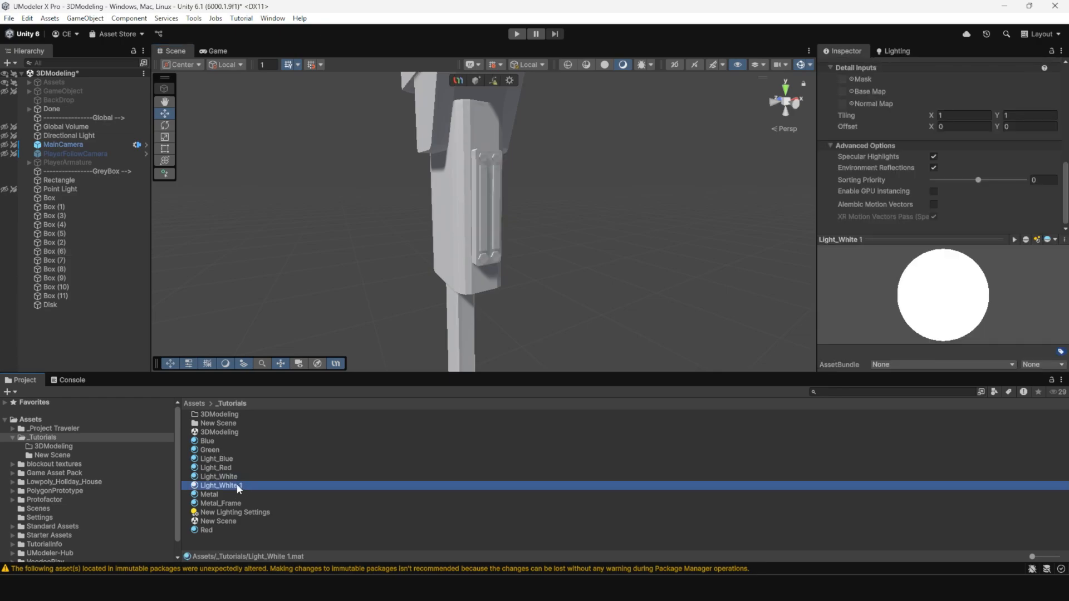
pyautogui.click(236, 486)
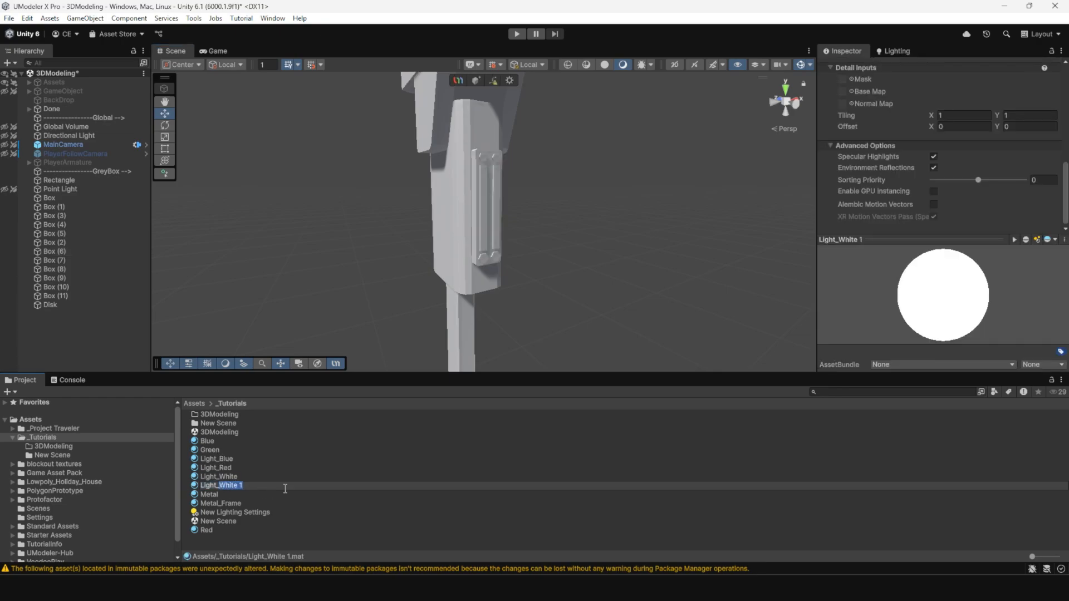
pyautogui.write('Light_Green')
pyautogui.press('Return')
# Set the Light_Green material's base colour to bright green and sample the same colour for its emission
pyautogui.scroll(5, 879, 209)
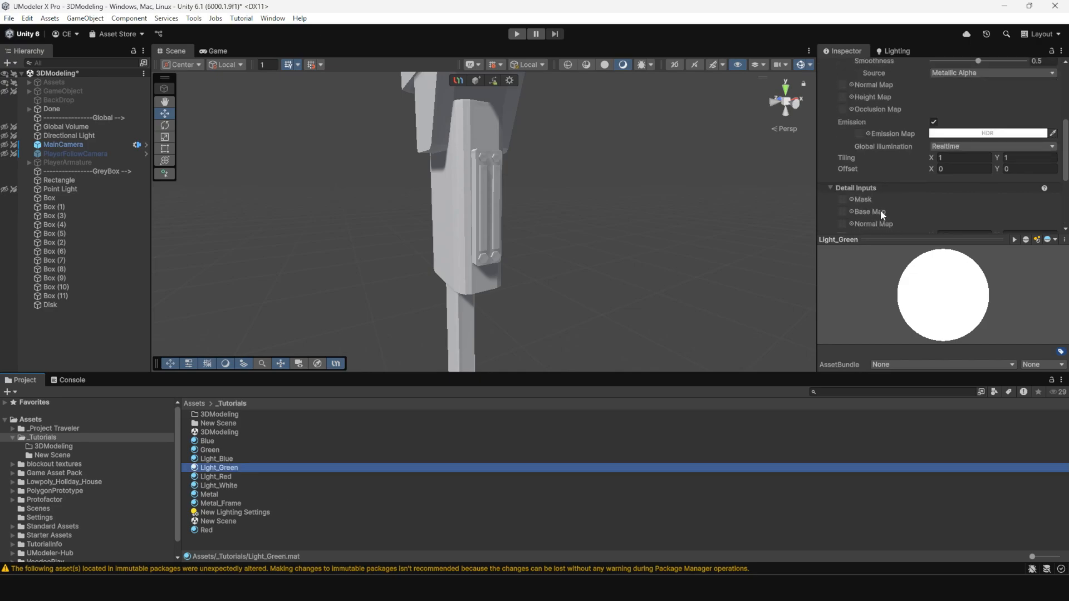
pyautogui.click(988, 127)
pyautogui.click(969, 171)
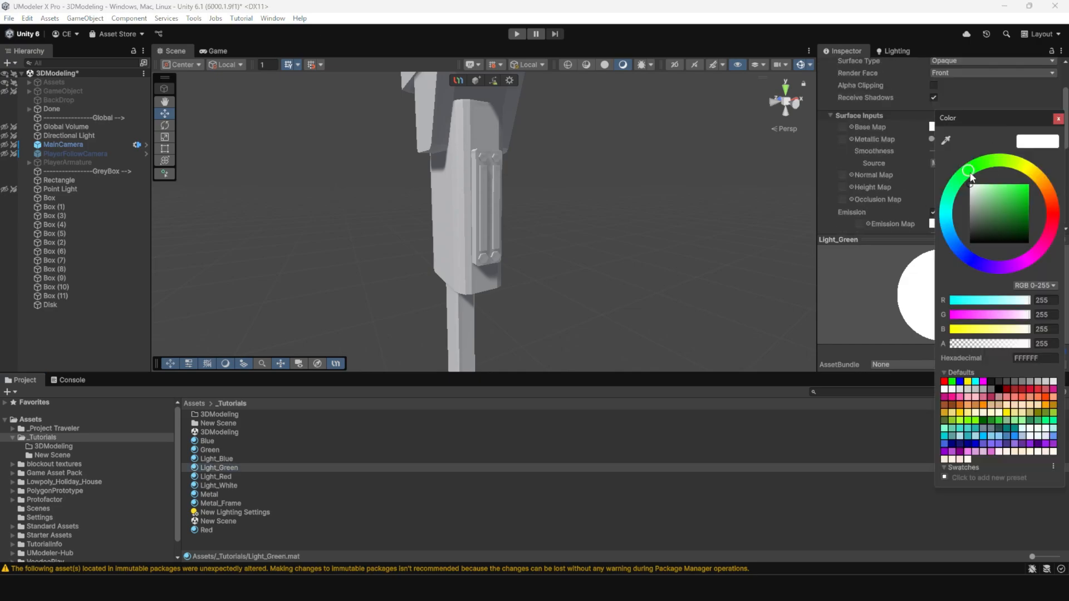
pyautogui.click(1008, 203)
pyautogui.click(1058, 119)
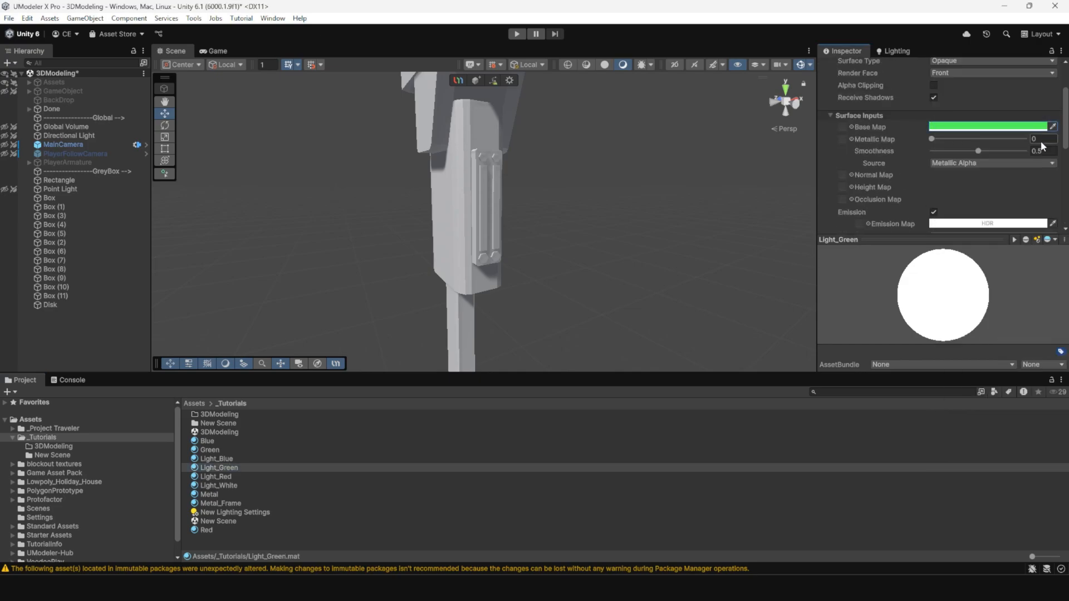
pyautogui.click(1052, 224)
pyautogui.click(1000, 129)
pyautogui.scroll(-5, 999, 129)
# Add a second material slot to the slotted housing panel and set it to Light_Green
pyautogui.click(479, 201)
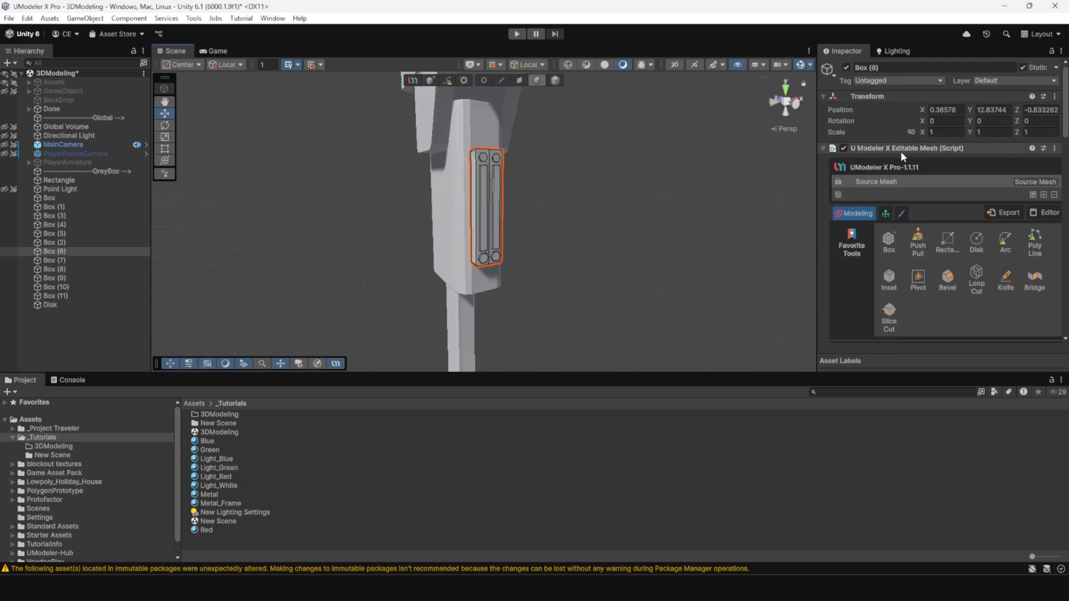
pyautogui.scroll(-8, 930, 214)
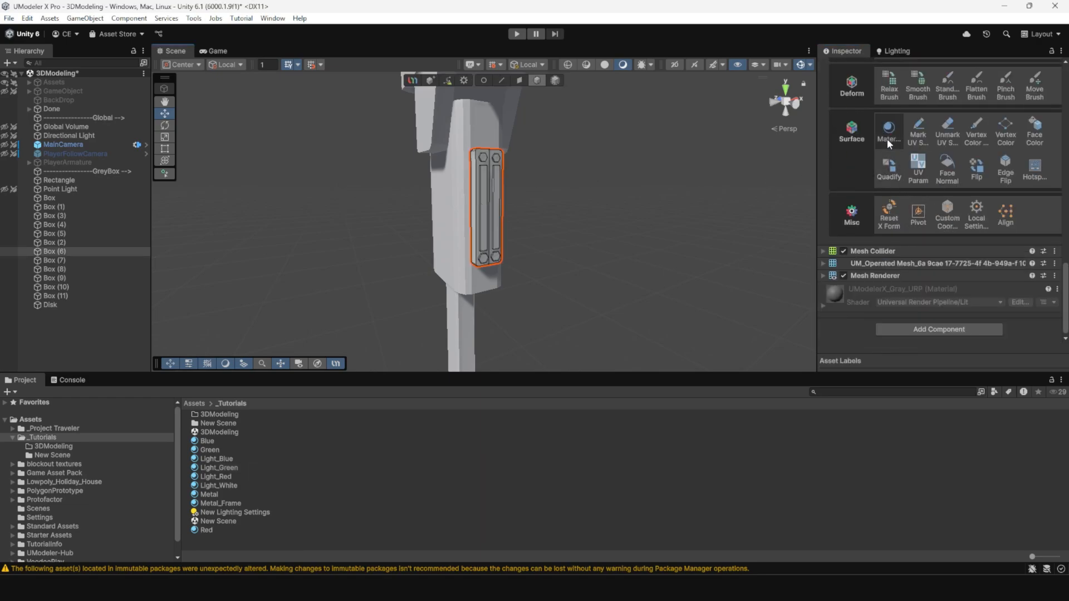
pyautogui.click(886, 139)
pyautogui.click(1042, 272)
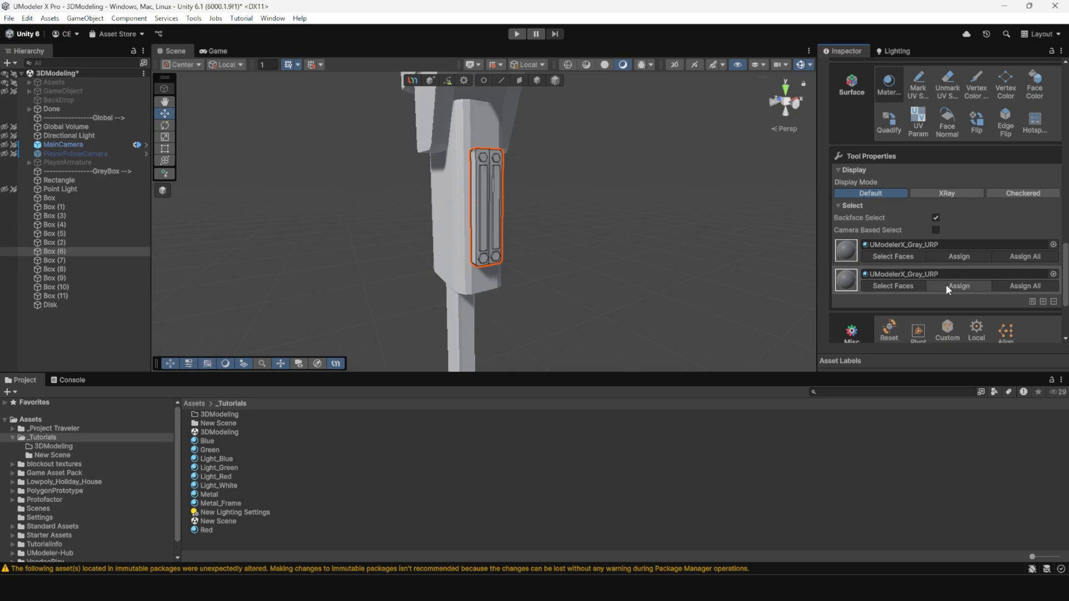
pyautogui.moveTo(218, 468); pyautogui.dragTo(897, 274)
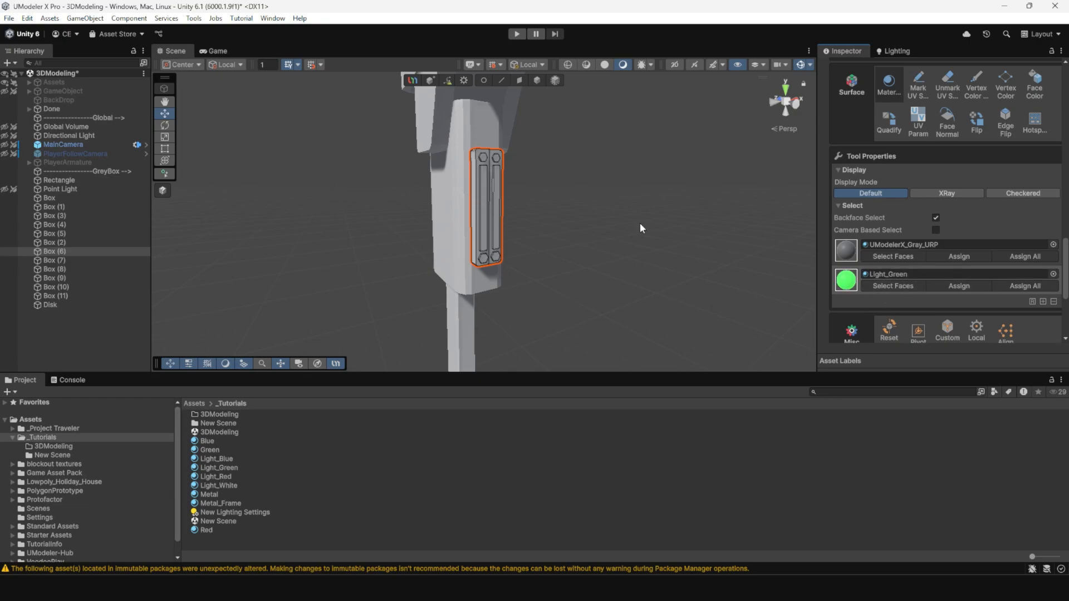
# Assign Light_Green to the two long recessed slot faces of the housing panel, and deselect the panel
pyautogui.click(489, 191)
pyautogui.click(497, 190)
pyautogui.keyDown('alt'); pyautogui.moveTo(497, 190); pyautogui.dragTo(518, 232); pyautogui.keyUp('alt')
pyautogui.moveTo(517, 232); pyautogui.dragTo(506, 165, button='middle')
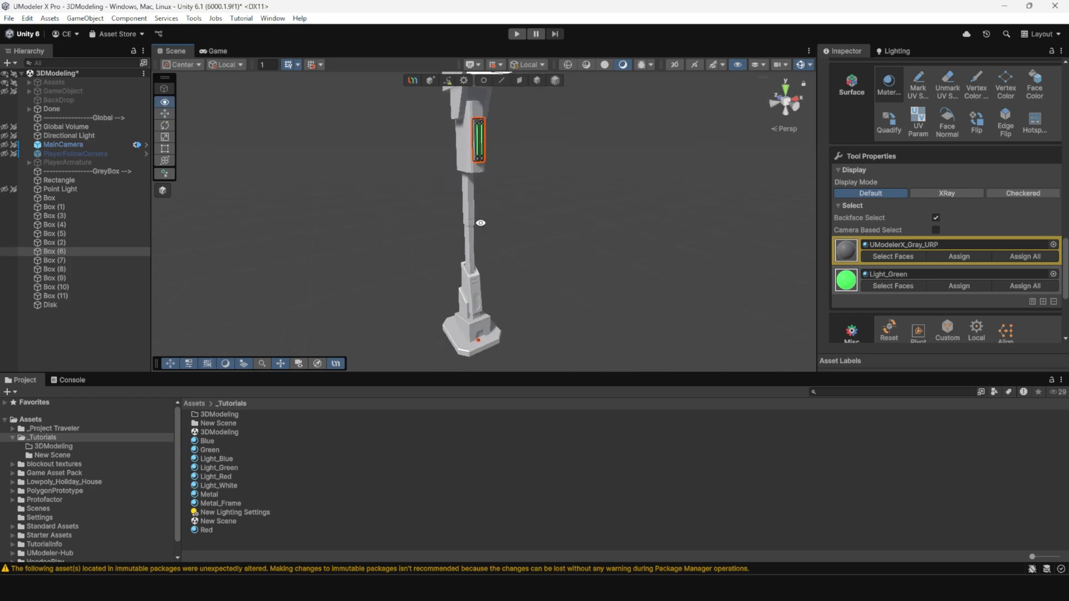
pyautogui.keyDown('alt'); pyautogui.moveTo(506, 164); pyautogui.dragTo(510, 241); pyautogui.keyUp('alt')
pyautogui.moveTo(510, 241); pyautogui.dragTo(521, 258, button='middle')
pyautogui.click(522, 257)
# Select the small tapered cap on top of the lamp head and examine it up close
pyautogui.keyDown('alt'); pyautogui.moveTo(522, 257); pyautogui.dragTo(476, 155); pyautogui.keyUp('alt')
pyautogui.moveTo(476, 155); pyautogui.dragTo(473, 196, button='middle')
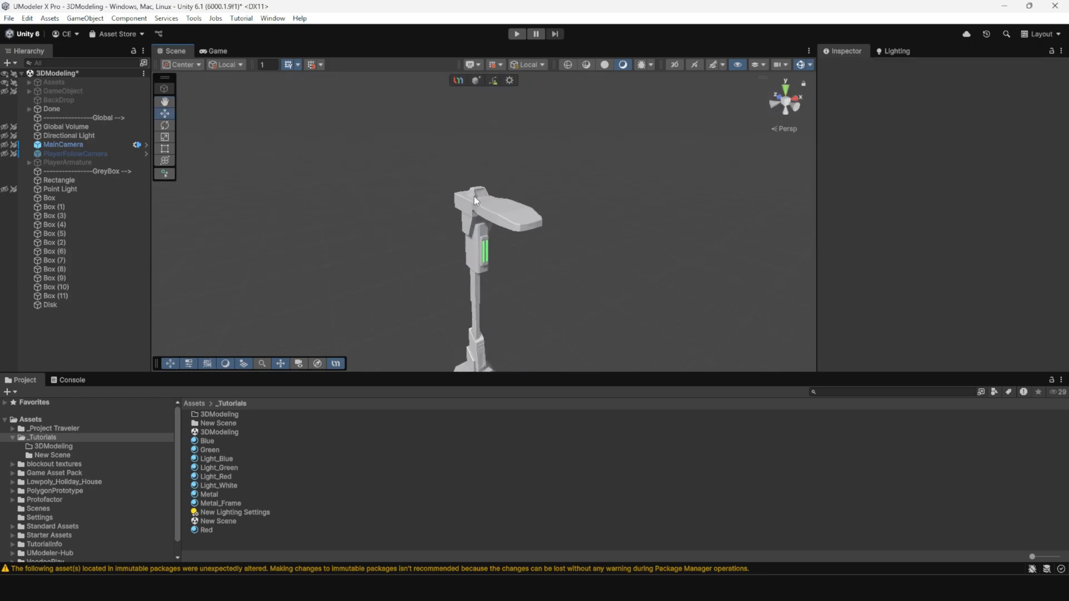
pyautogui.scroll(6, 502, 243)
pyautogui.keyDown('alt'); pyautogui.moveTo(536, 278); pyautogui.dragTo(484, 149); pyautogui.keyUp('alt')
pyautogui.click(472, 168)
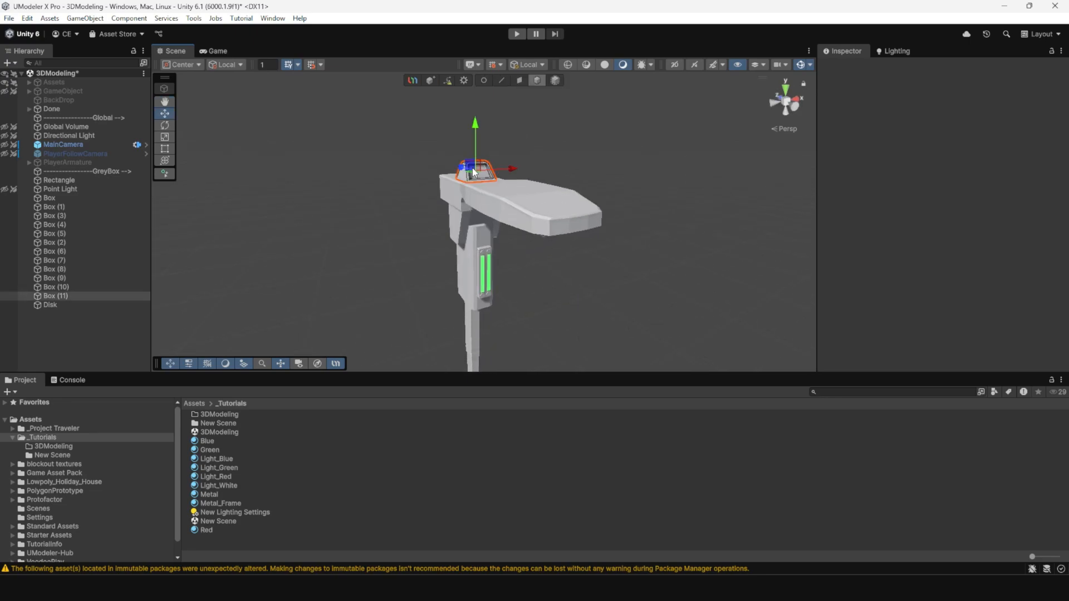
pyautogui.scroll(3, 491, 172)
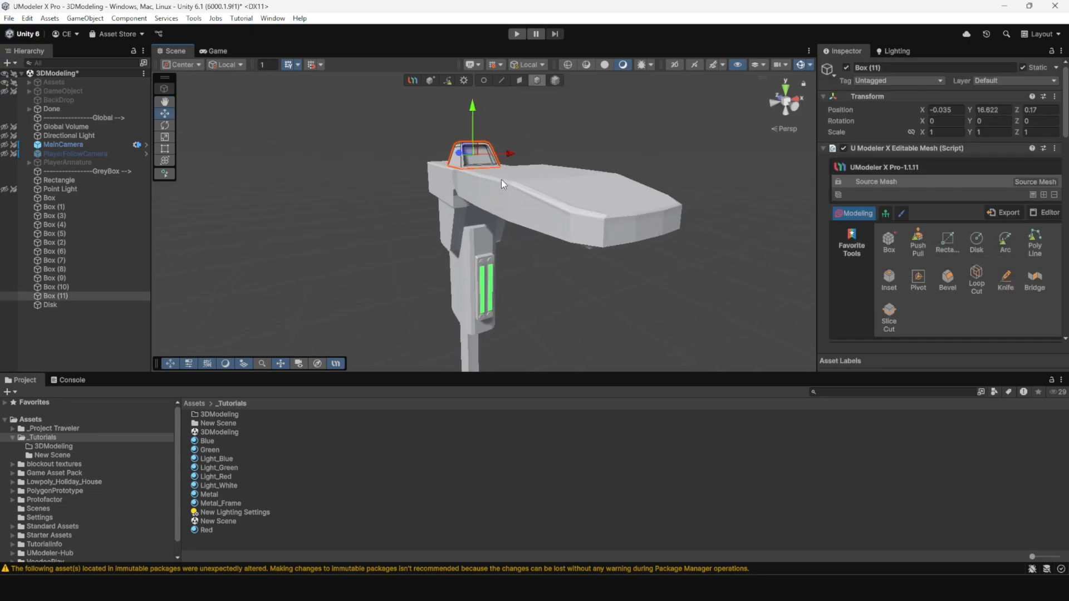
# Duplicate the Light_White material and rename the copy Light_Yellow
pyautogui.click(219, 485)
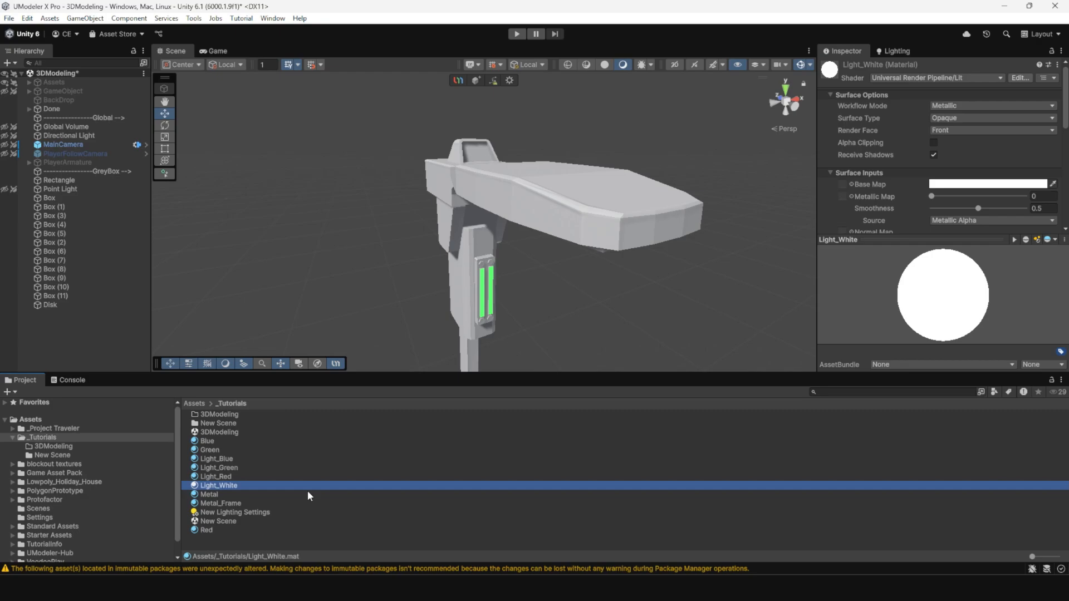
pyautogui.hotkey('ctrl', 'd')
pyautogui.press('F2')
pyautogui.write('Light_Yel')
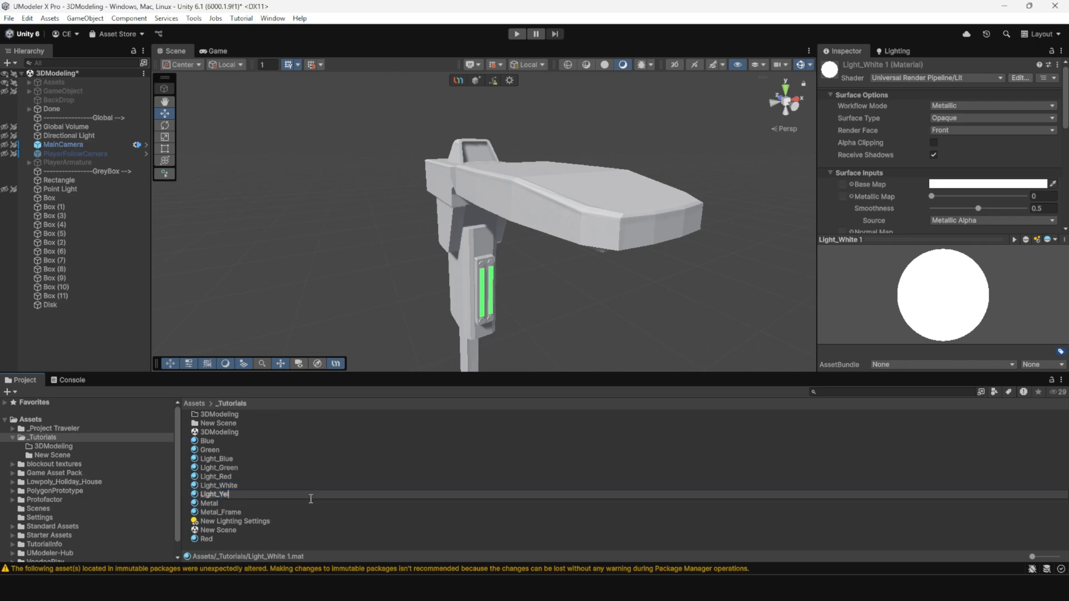
pyautogui.write('low')
pyautogui.press('Return')
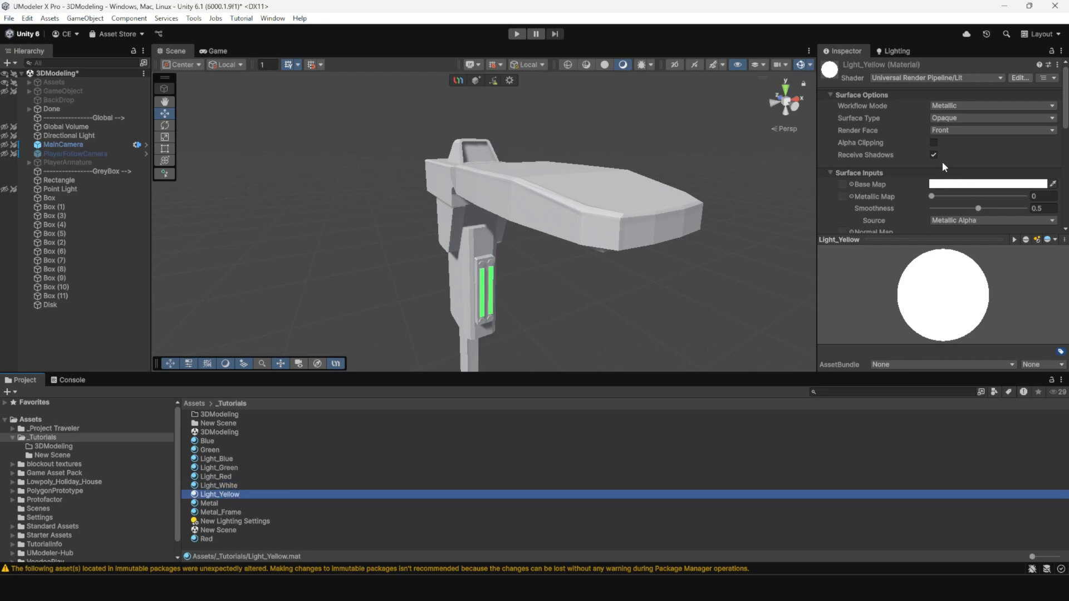
# Set the Light_Yellow material's base colour to a warm yellow and sample the same colour for its emission
pyautogui.click(947, 184)
pyautogui.click(1039, 236)
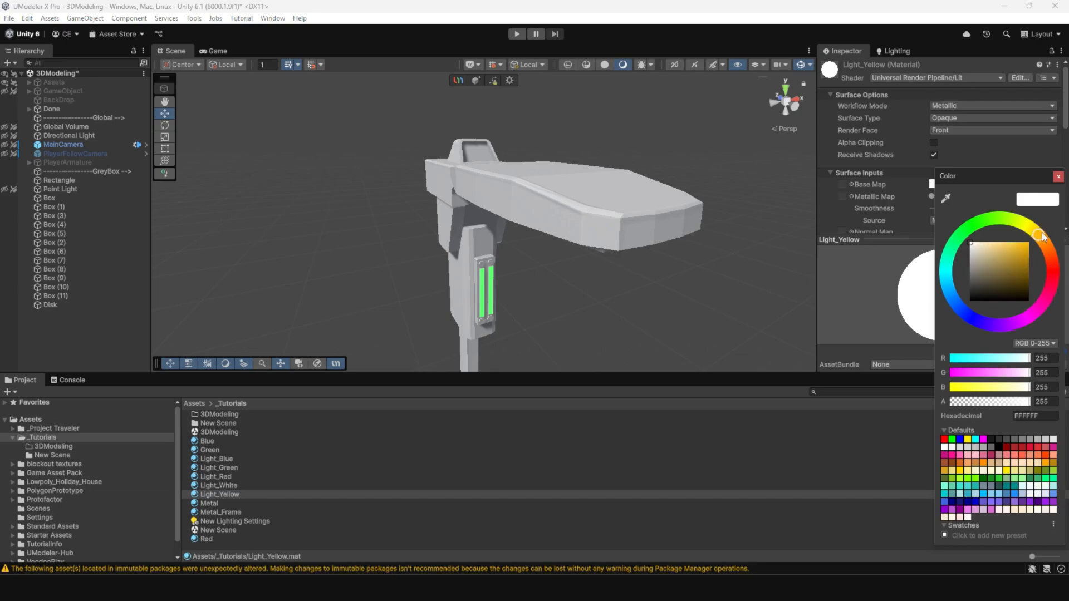
pyautogui.moveTo(1024, 256); pyautogui.dragTo(1031, 248)
pyautogui.click(959, 165)
pyautogui.scroll(-3, 968, 169)
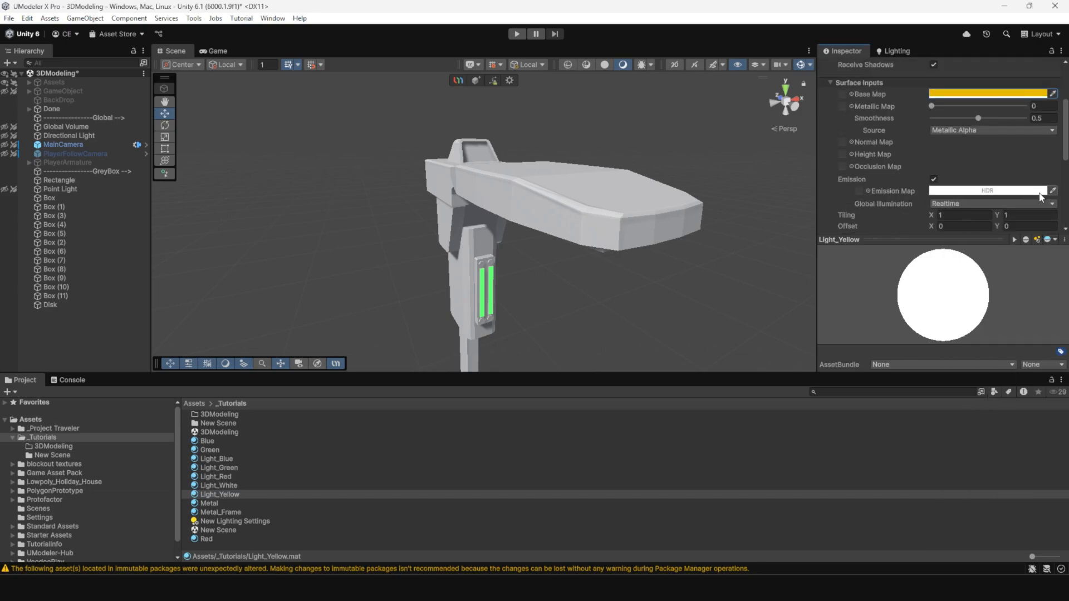
pyautogui.click(1052, 191)
pyautogui.click(1002, 94)
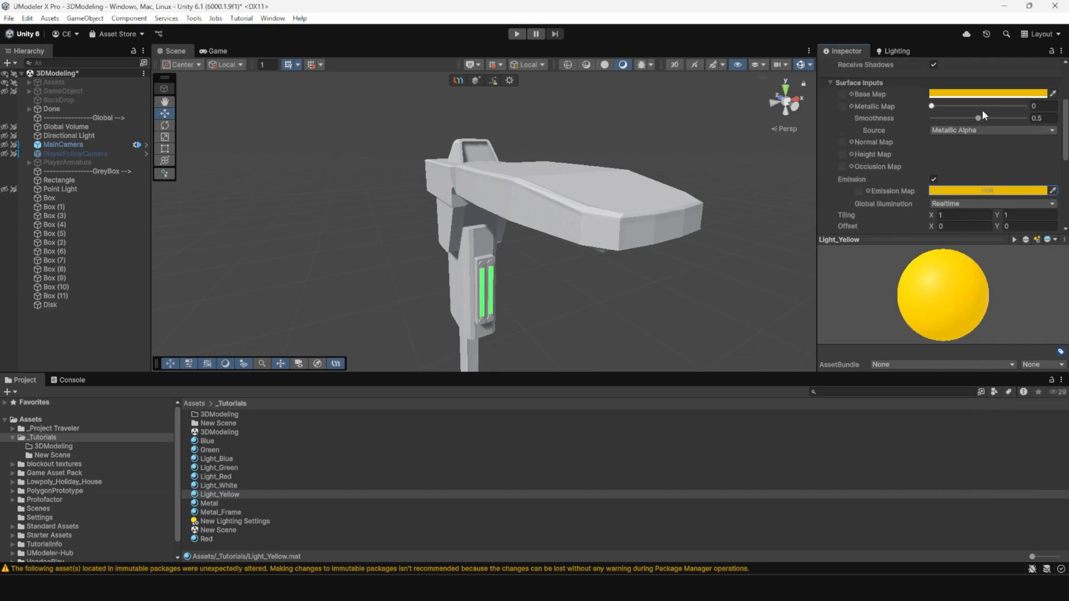
# Add a Light_Yellow material slot to the tapered top cap and assign it to the cap's recessed face
pyautogui.click(462, 154)
pyautogui.scroll(-5, 983, 281)
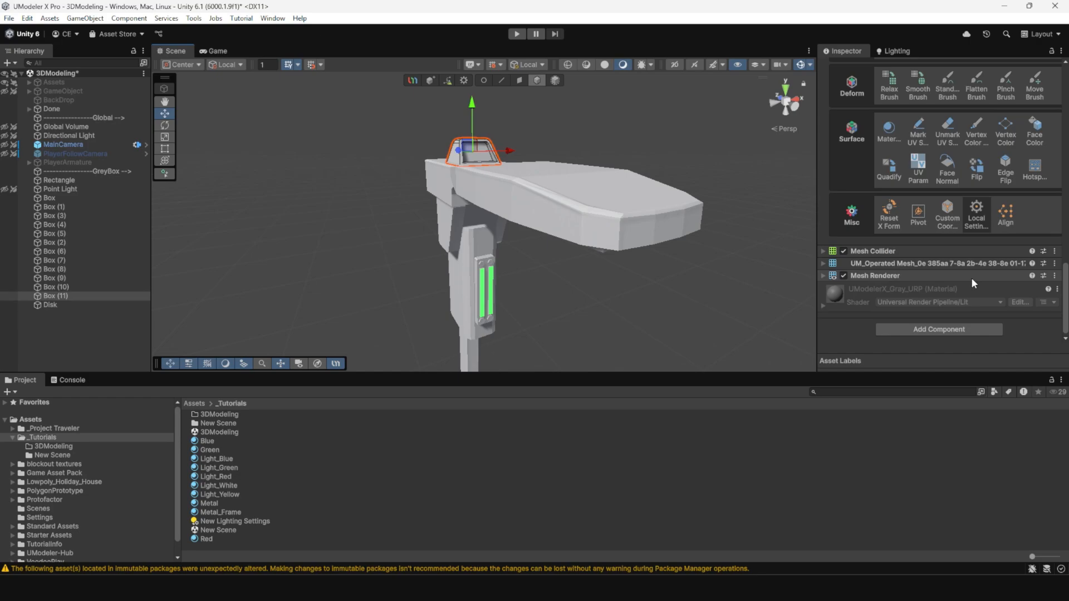
pyautogui.click(887, 130)
pyautogui.scroll(-2, 998, 229)
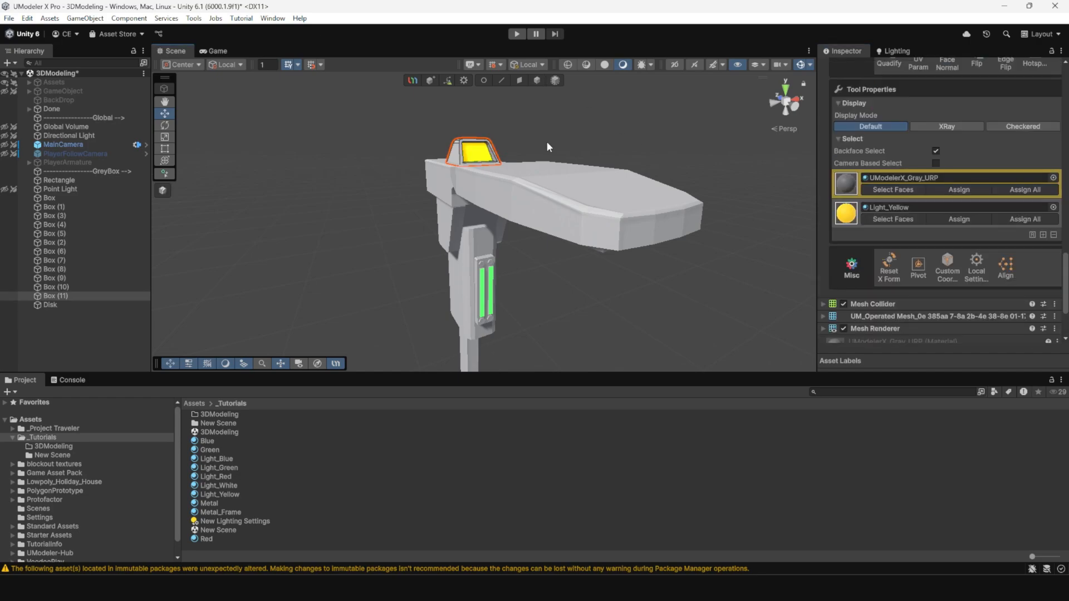
pyautogui.keyDown('alt'); pyautogui.moveTo(546, 141); pyautogui.dragTo(537, 76); pyautogui.keyUp('alt')
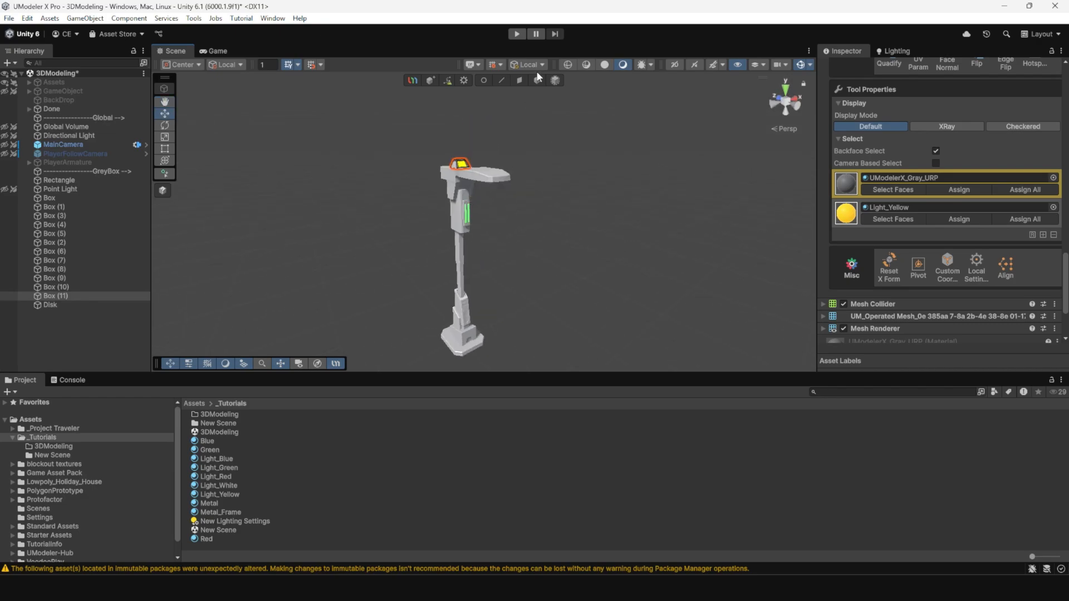
# Clear the cap selection, enlarge the Scene view and examine the whole lamp and its emissive lights from several sides
pyautogui.click(537, 81)
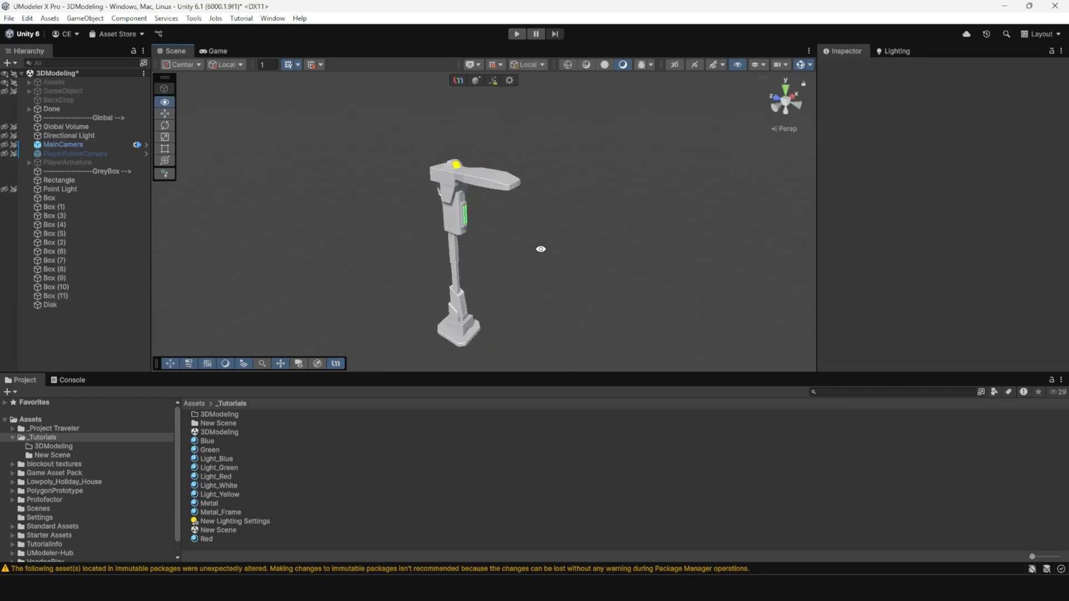
pyautogui.keyDown('alt'); pyautogui.moveTo(541, 249); pyautogui.dragTo(529, 131); pyautogui.keyUp('alt')
pyautogui.keyDown('alt'); pyautogui.moveTo(484, 233); pyautogui.dragTo(560, 252); pyautogui.keyUp('alt')
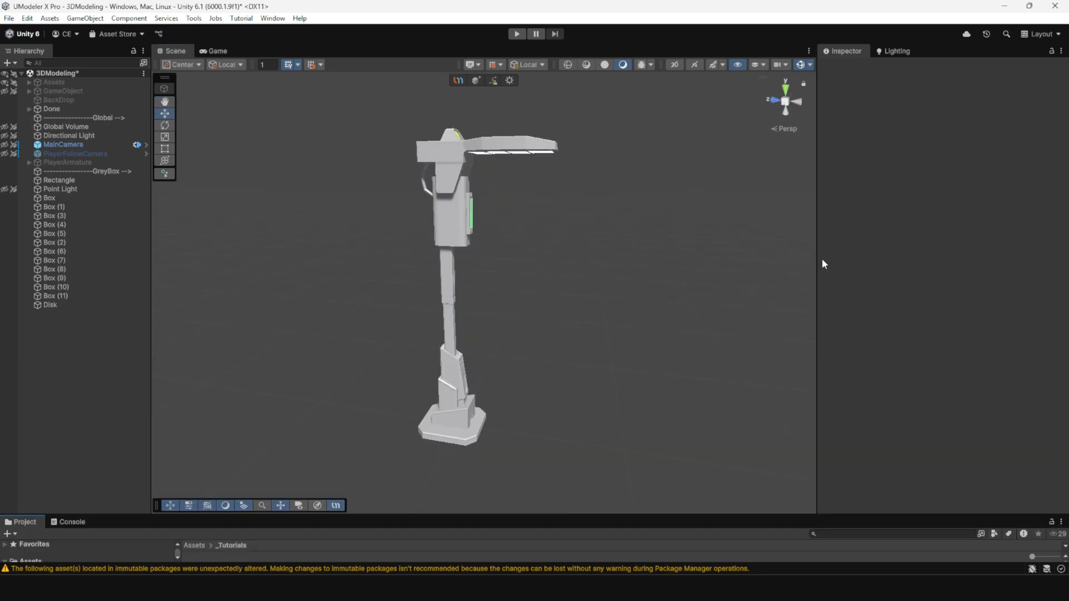
pyautogui.moveTo(819, 261); pyautogui.dragTo(953, 276)
pyautogui.keyDown('alt'); pyautogui.moveTo(686, 346); pyautogui.dragTo(669, 297); pyautogui.keyUp('alt')
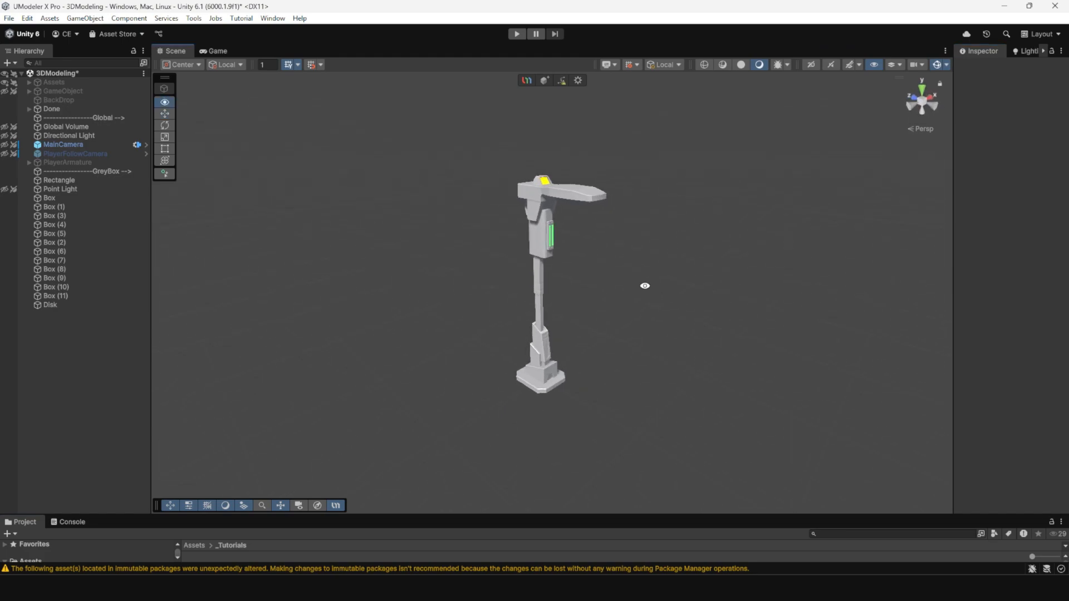
pyautogui.scroll(5, 611, 258)
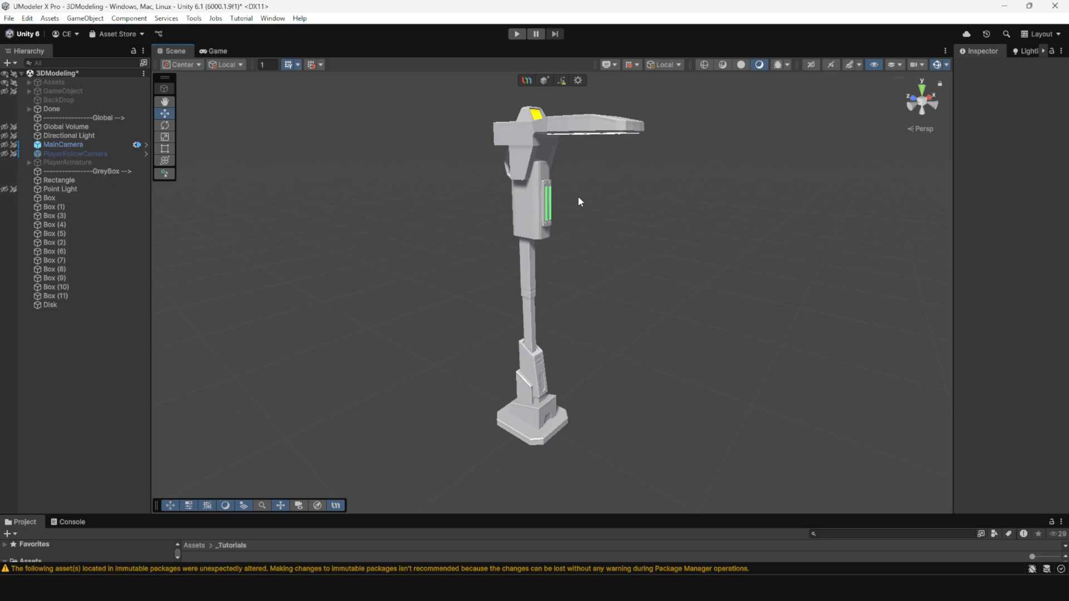
pyautogui.keyDown('alt'); pyautogui.moveTo(577, 202); pyautogui.dragTo(291, 265); pyautogui.keyUp('alt')
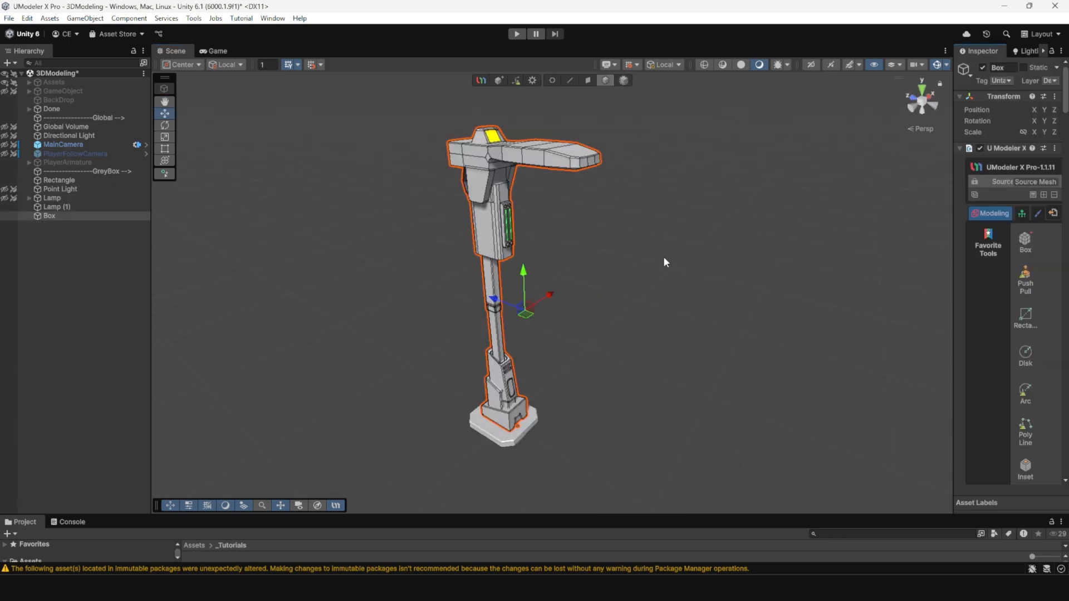
# Delete the stray small disc in front of the notch at the foot of the merged lamp mesh
pyautogui.click(664, 261)
pyautogui.click(501, 341)
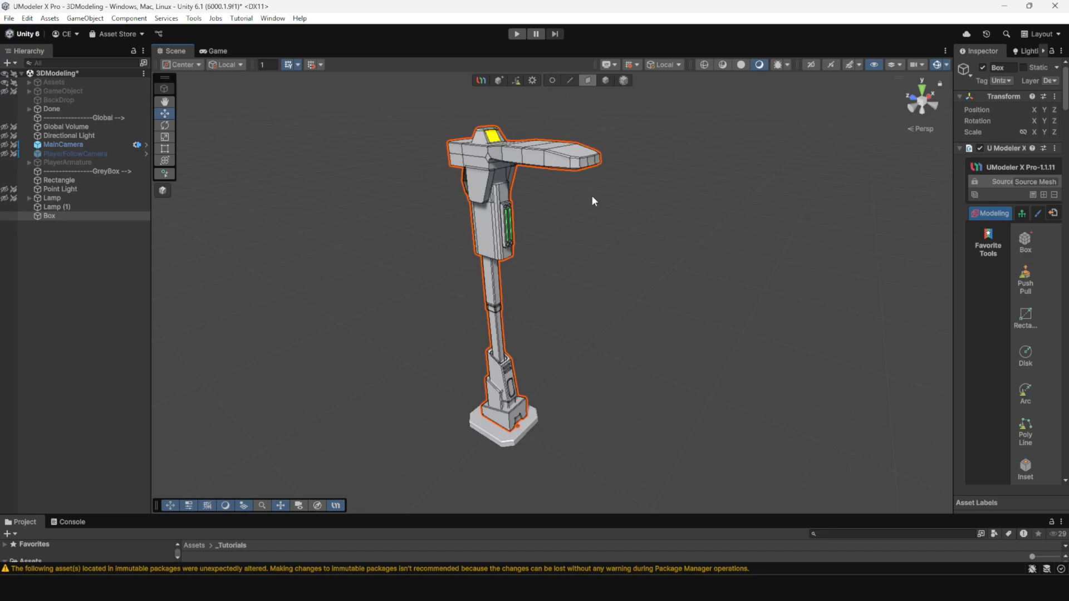
pyautogui.moveTo(570, 406); pyautogui.dragTo(568, 281, button='middle')
pyautogui.scroll(5, 568, 281)
pyautogui.scroll(8, 418, 312)
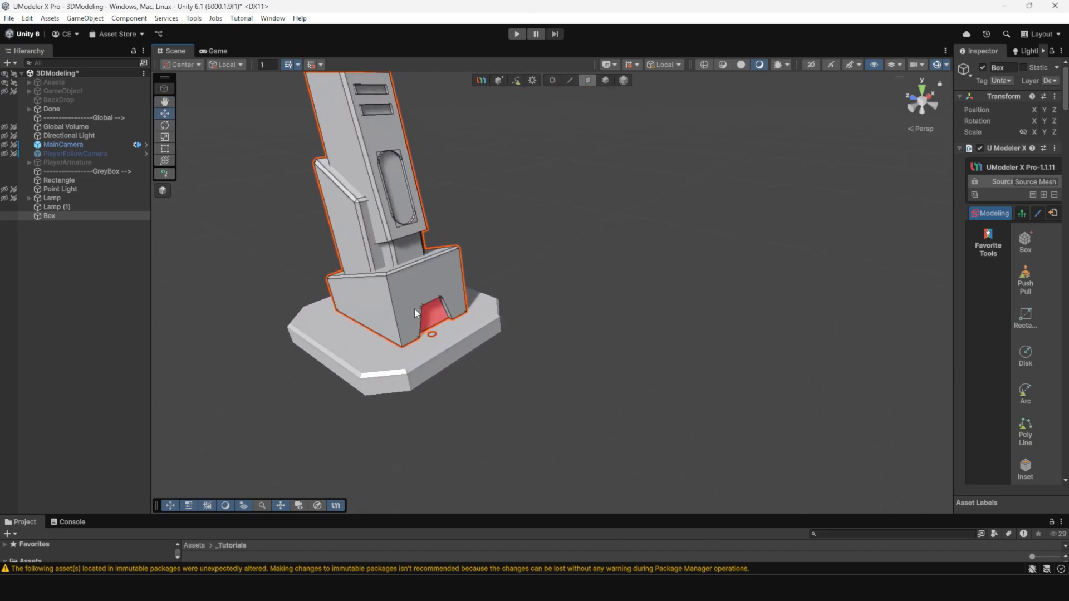
pyautogui.moveTo(532, 378); pyautogui.dragTo(556, 306, button='middle')
pyautogui.keyDown('alt'); pyautogui.moveTo(557, 306); pyautogui.dragTo(651, 423); pyautogui.keyUp('alt')
pyautogui.moveTo(652, 424); pyautogui.dragTo(687, 434, button='middle')
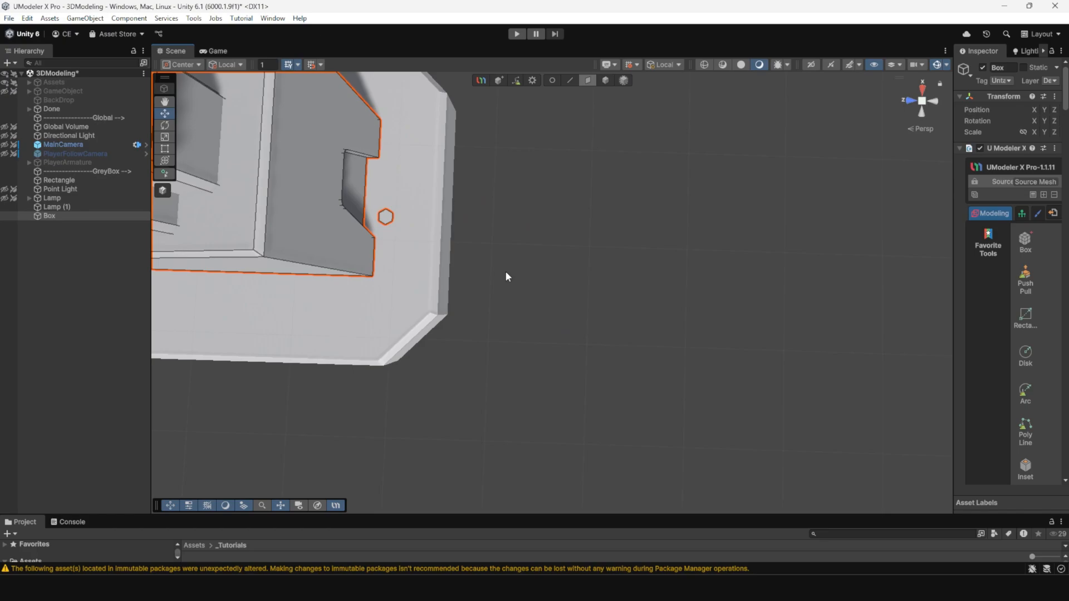
pyautogui.click(392, 218)
pyautogui.keyDown('alt'); pyautogui.moveTo(453, 236); pyautogui.dragTo(484, 260); pyautogui.keyUp('alt')
pyautogui.scroll(-3, 483, 254)
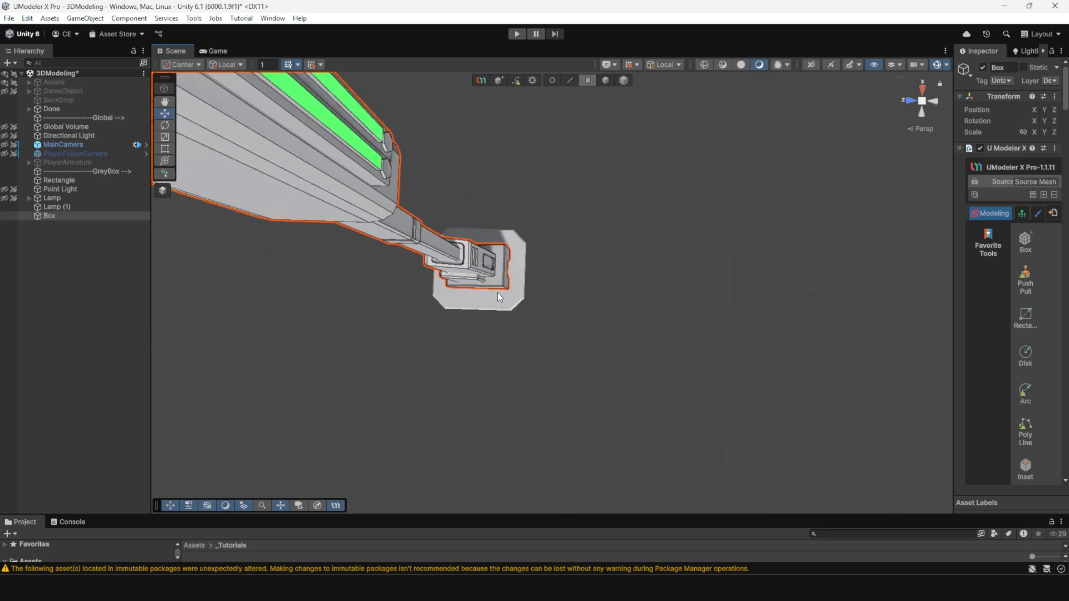
# Examine the complete merged lamp from above, below and the front, enlarging the Scene view further for the inspection
pyautogui.moveTo(496, 292); pyautogui.dragTo(691, 413, button='middle')
pyautogui.keyDown('alt'); pyautogui.moveTo(692, 413); pyautogui.dragTo(548, 242); pyautogui.keyUp('alt')
pyautogui.keyDown('alt'); pyautogui.moveTo(548, 242); pyautogui.dragTo(521, 204, button='right'); pyautogui.keyUp('alt')
pyautogui.moveTo(521, 203); pyautogui.dragTo(515, 275, button='middle')
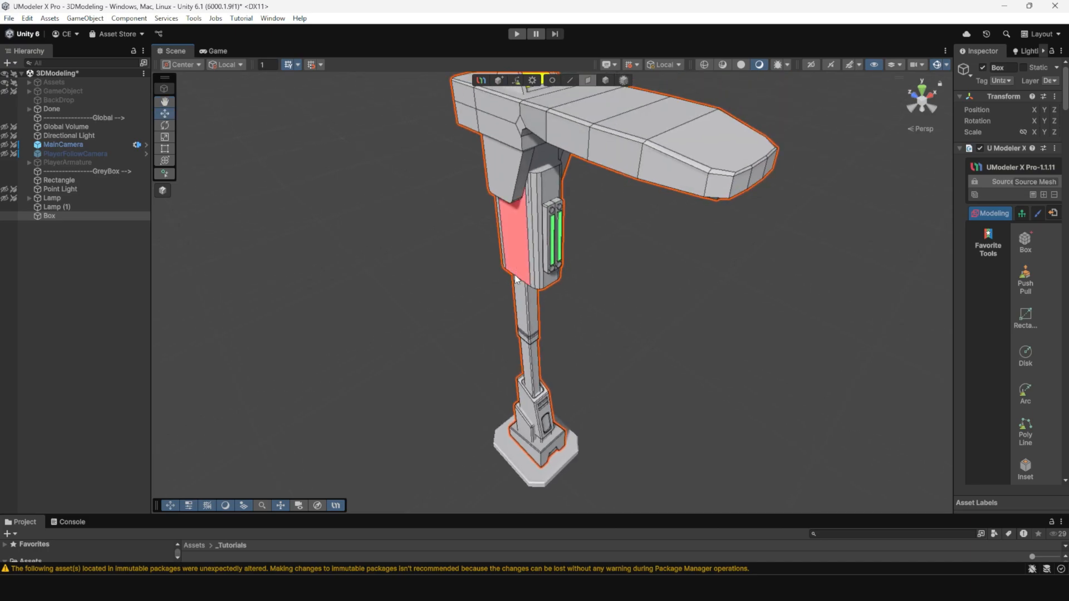
pyautogui.keyDown('alt'); pyautogui.moveTo(515, 275); pyautogui.dragTo(509, 226, button='right'); pyautogui.keyUp('alt')
pyautogui.keyDown('alt'); pyautogui.moveTo(509, 226); pyautogui.dragTo(533, 155); pyautogui.keyUp('alt')
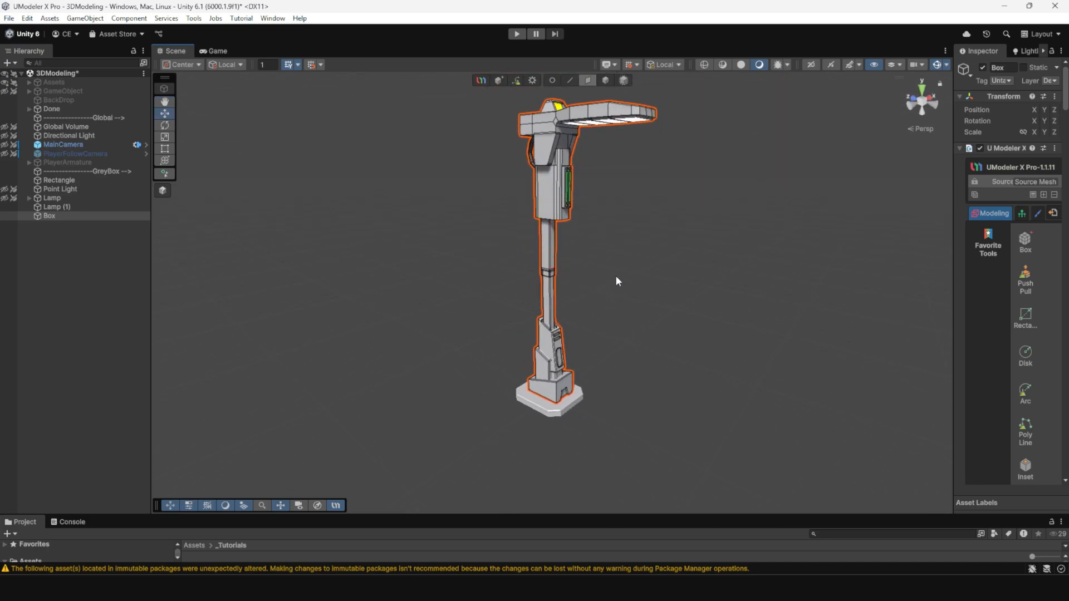
pyautogui.keyDown('alt'); pyautogui.moveTo(616, 277); pyautogui.dragTo(548, 421); pyautogui.keyUp('alt')
pyautogui.moveTo(551, 516); pyautogui.dragTo(560, 571)
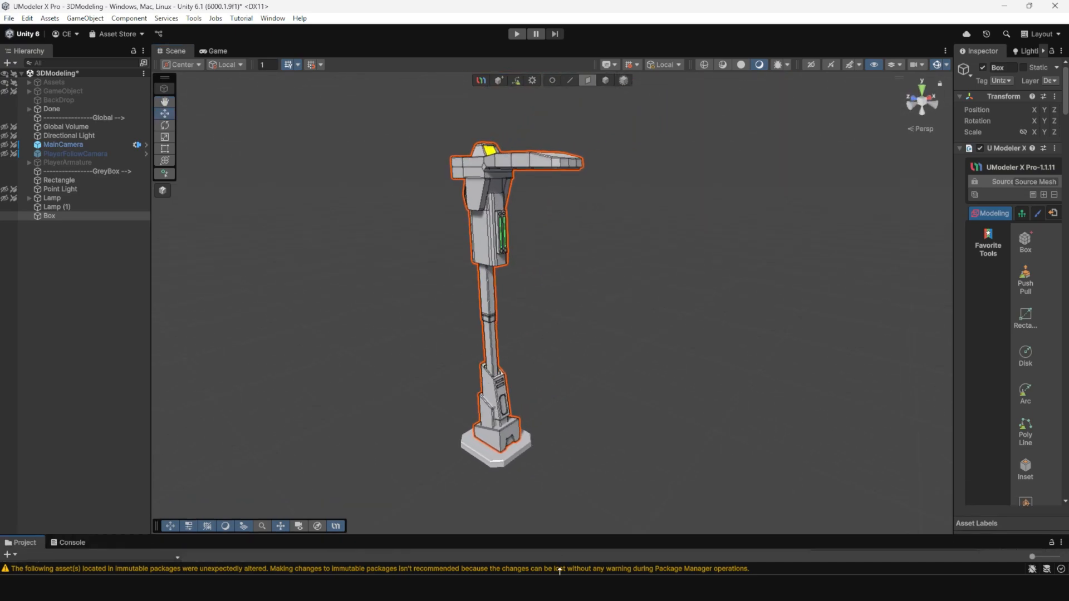
pyautogui.keyDown('alt'); pyautogui.moveTo(576, 386); pyautogui.dragTo(668, 419, button='right'); pyautogui.keyUp('alt')
pyautogui.keyDown('alt'); pyautogui.moveTo(668, 420); pyautogui.dragTo(504, 279); pyautogui.keyUp('alt')
pyautogui.keyDown('alt'); pyautogui.moveTo(523, 274); pyautogui.dragTo(671, 445, button='right'); pyautogui.keyUp('alt')
pyautogui.moveTo(631, 374); pyautogui.dragTo(605, 402, button='middle')
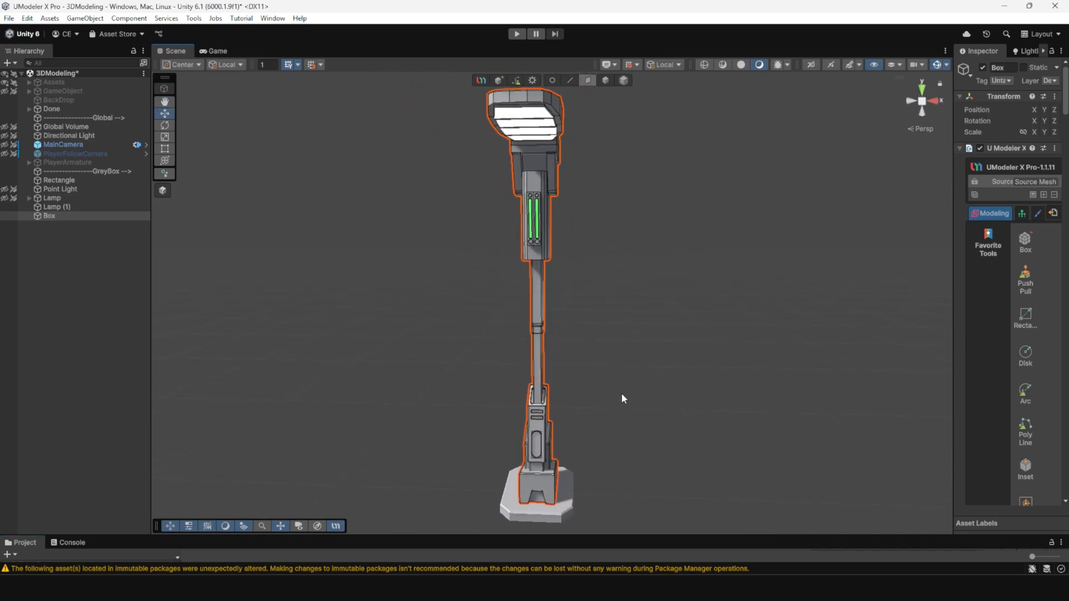
pyautogui.keyDown('alt'); pyautogui.moveTo(622, 398); pyautogui.dragTo(662, 436); pyautogui.keyUp('alt')
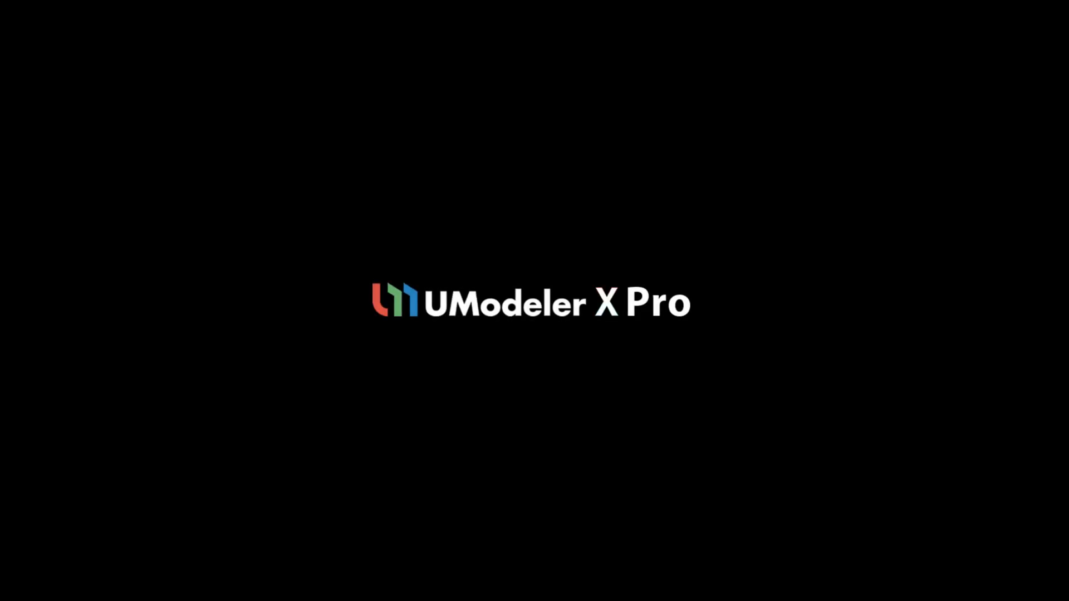